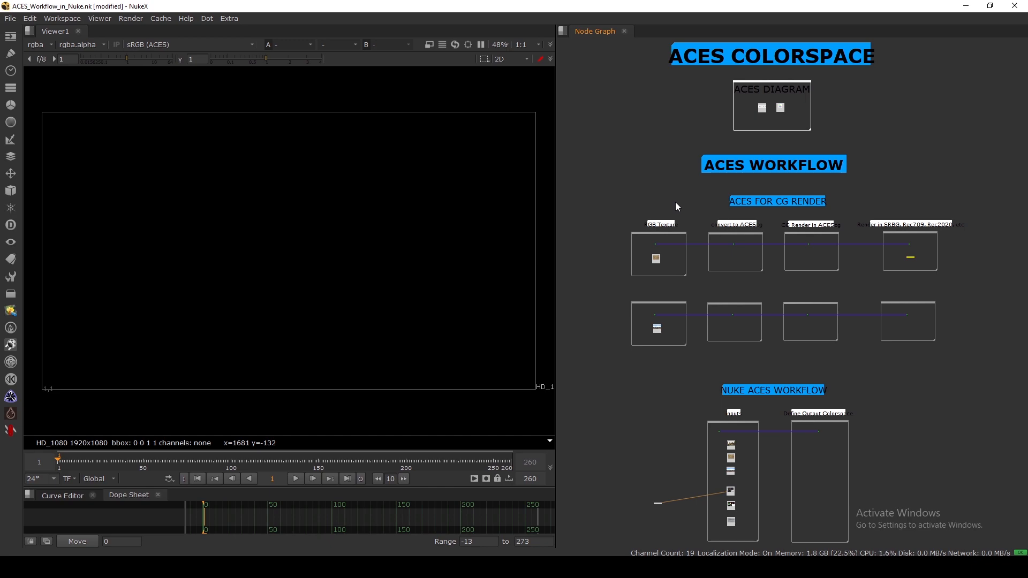
Display the five-gamut comparison image from the ACES DIAGRAM group in the enlarged viewer
scroll(772, 128, "up", 8)
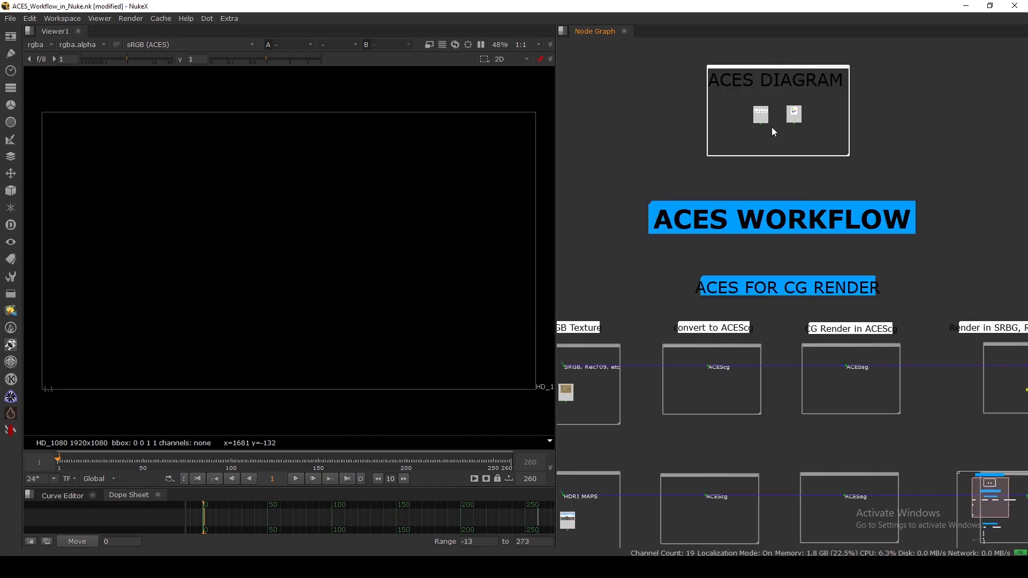
middle_click_drag(754, 228, 754, 224)
left_click_drag(762, 125, 769, 127)
left_click(775, 198)
scroll(779, 211, "up", 2)
left_click(721, 228)
key("1")
key("space")
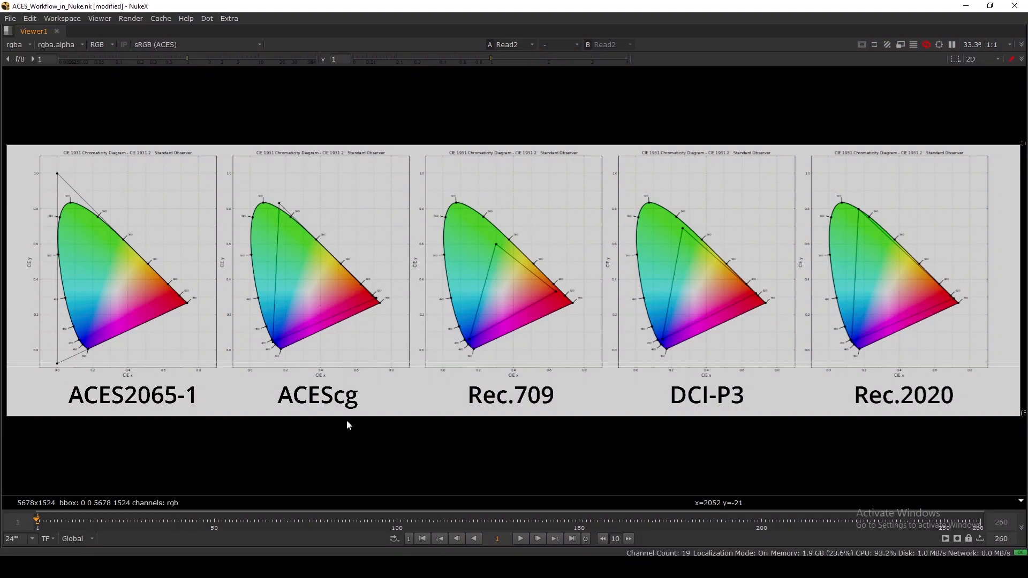
Examine the five chromaticity diagrams in order: ACES2065-1, ACEScg, Rec.709, DCI-P3 and Rec.2020
left_click_drag(53, 388, 176, 417)
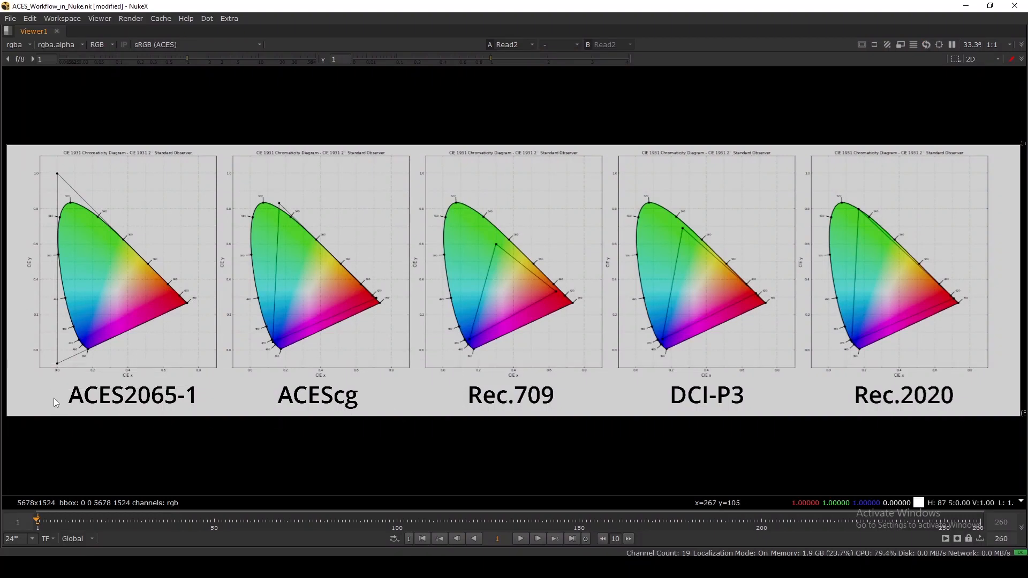
left_click_drag(257, 385, 371, 426)
left_click_drag(461, 383, 559, 421)
left_click_drag(665, 382, 789, 429)
left_click_drag(837, 385, 1012, 429)
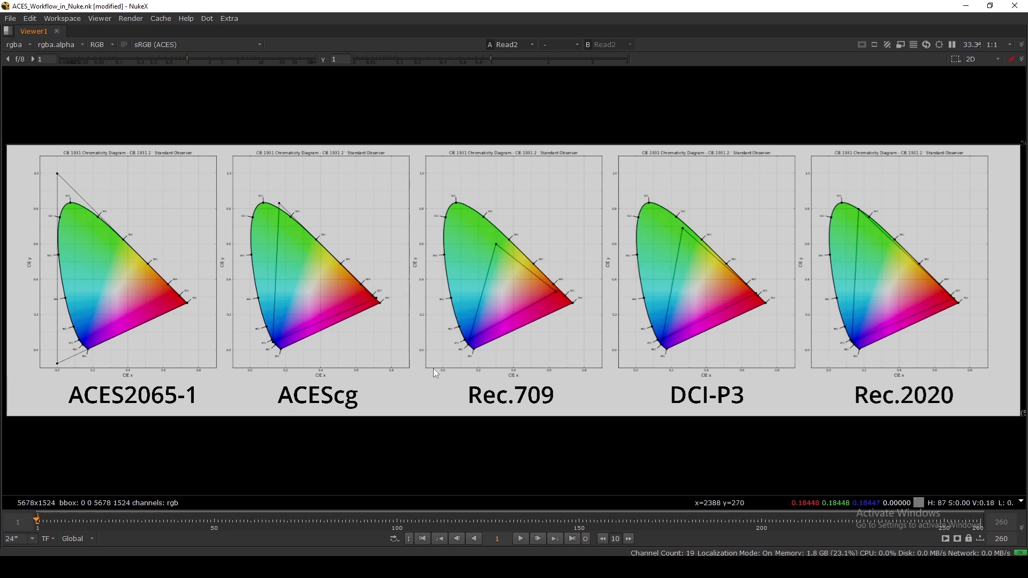
Inspect the Rec.709 gamut triangle up close, ending with the whole comparison image framed
left_click_drag(457, 383, 564, 416)
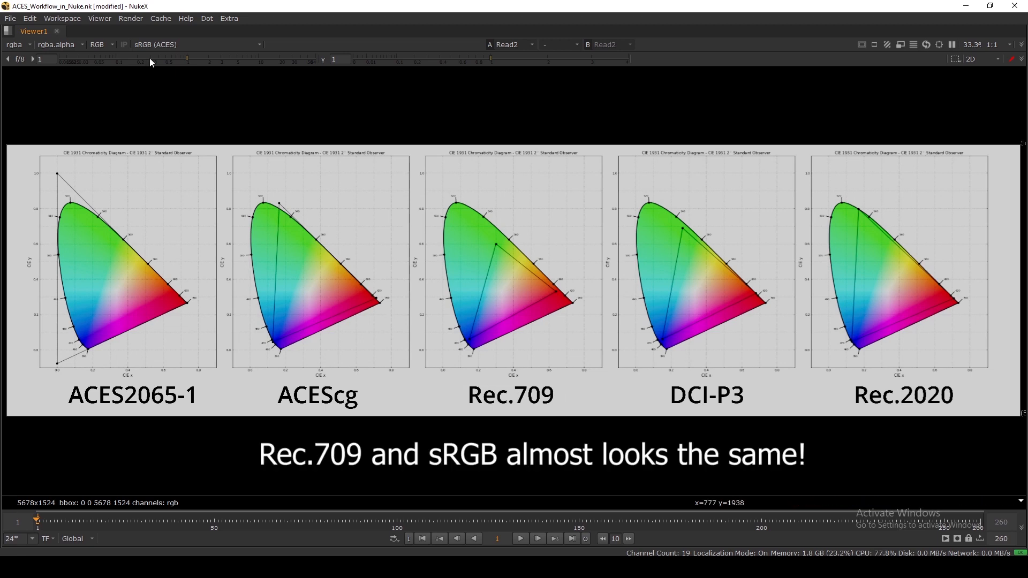
scroll(104, 151, "up", 4)
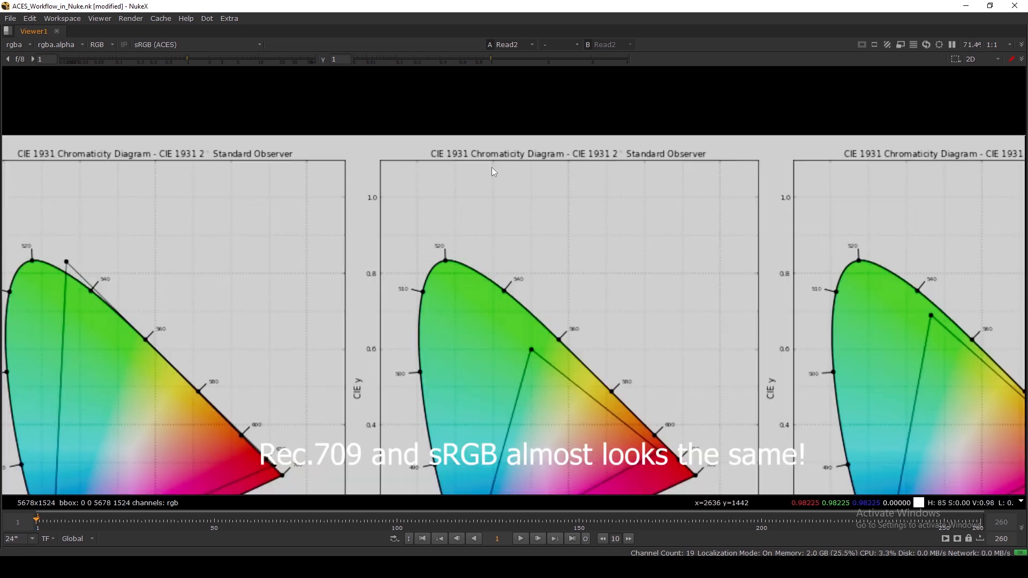
scroll(504, 222, "down", 3)
left_click_drag(424, 182, 614, 403)
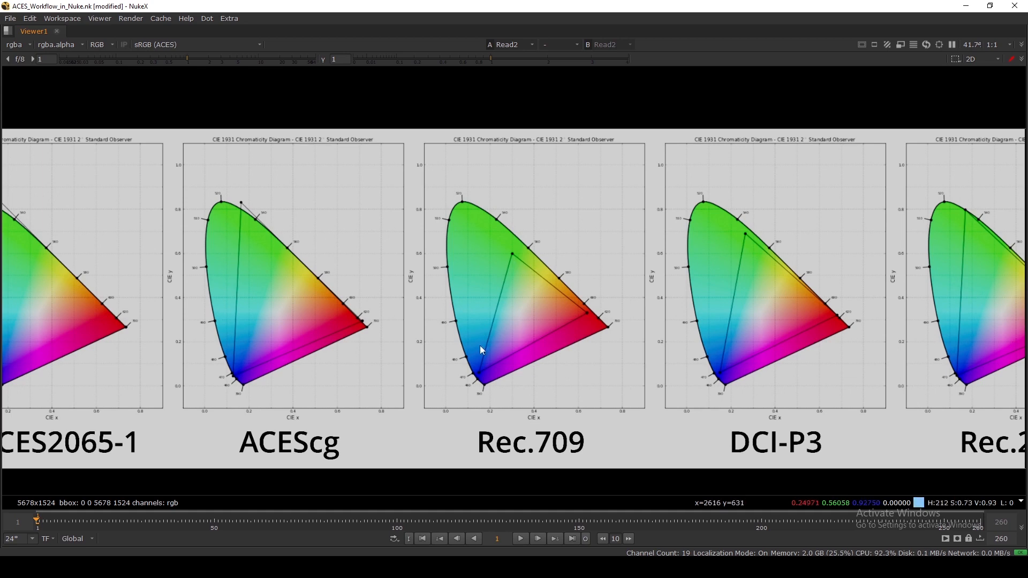
key("f")
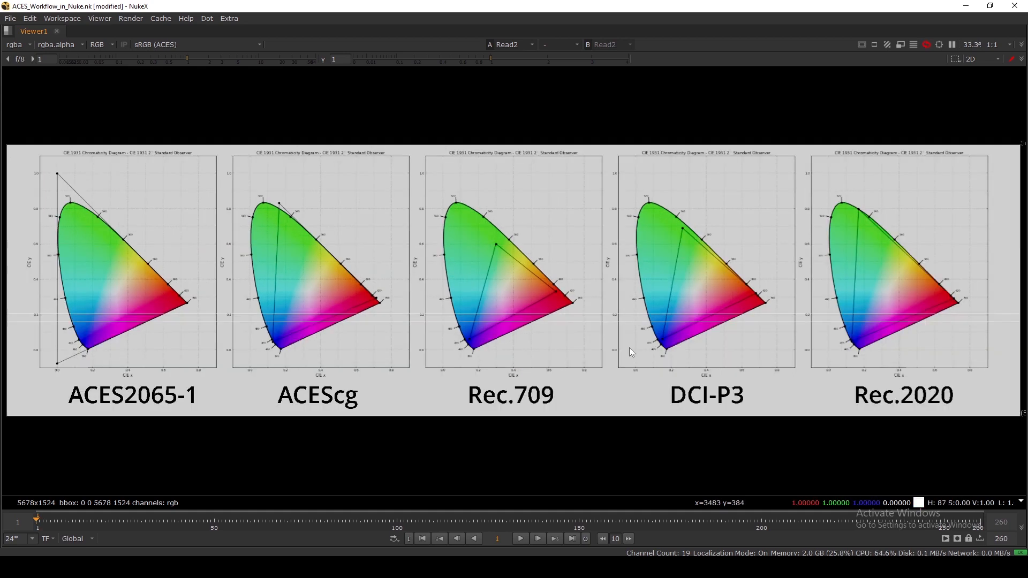
Examine the DCI-P3 and Rec.2020 diagrams, then the ACES2065-1 diagram and its uppermost gamut point
left_click_drag(663, 381, 748, 417)
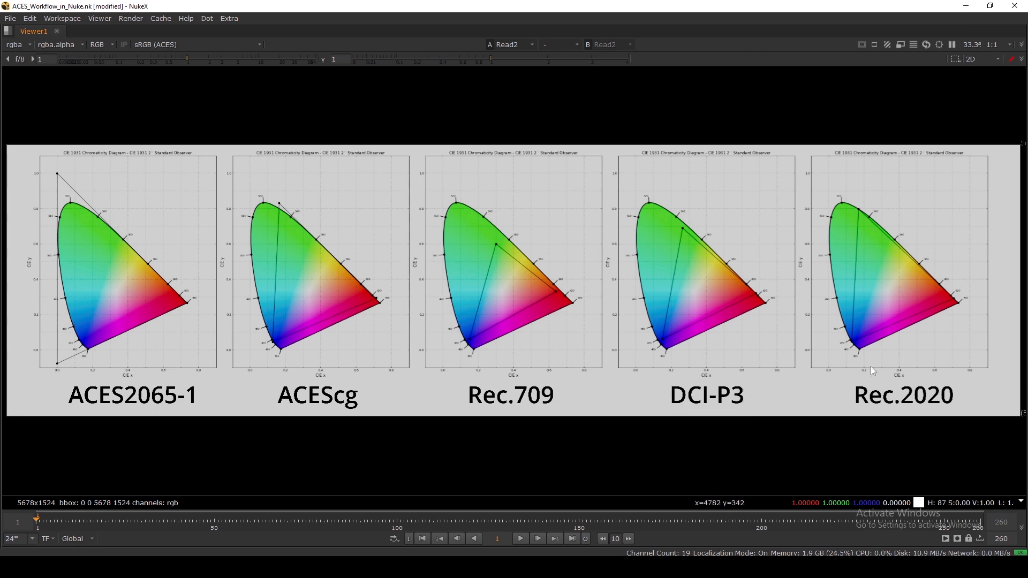
left_click_drag(859, 388, 962, 420)
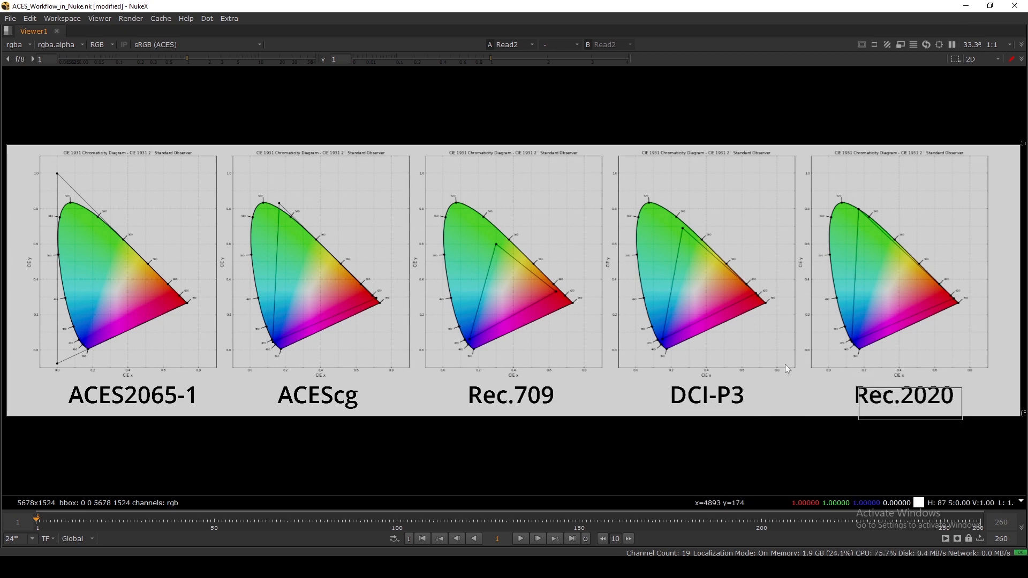
left_click_drag(68, 388, 190, 415)
left_click_drag(57, 385, 252, 438)
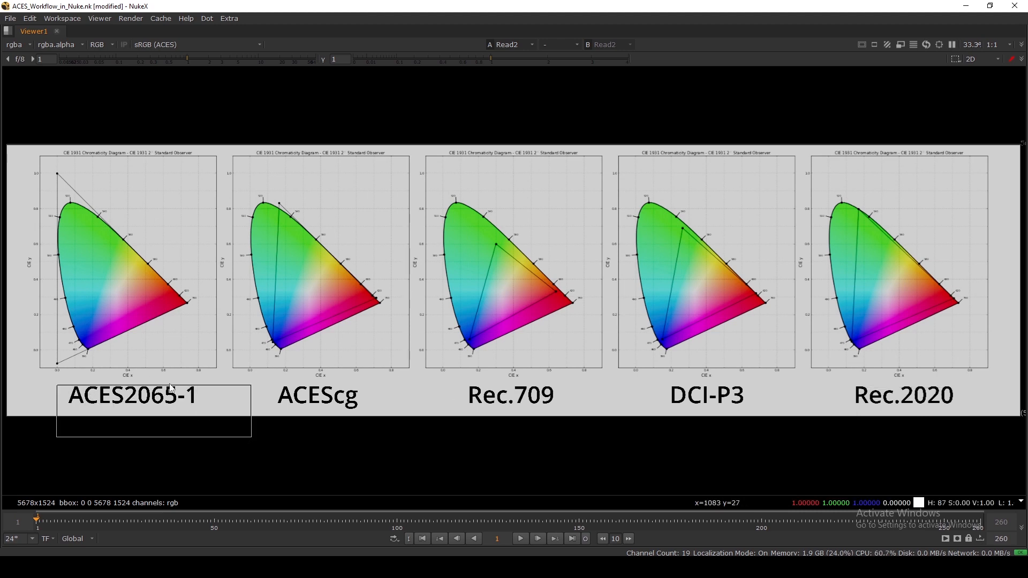
left_click(58, 174)
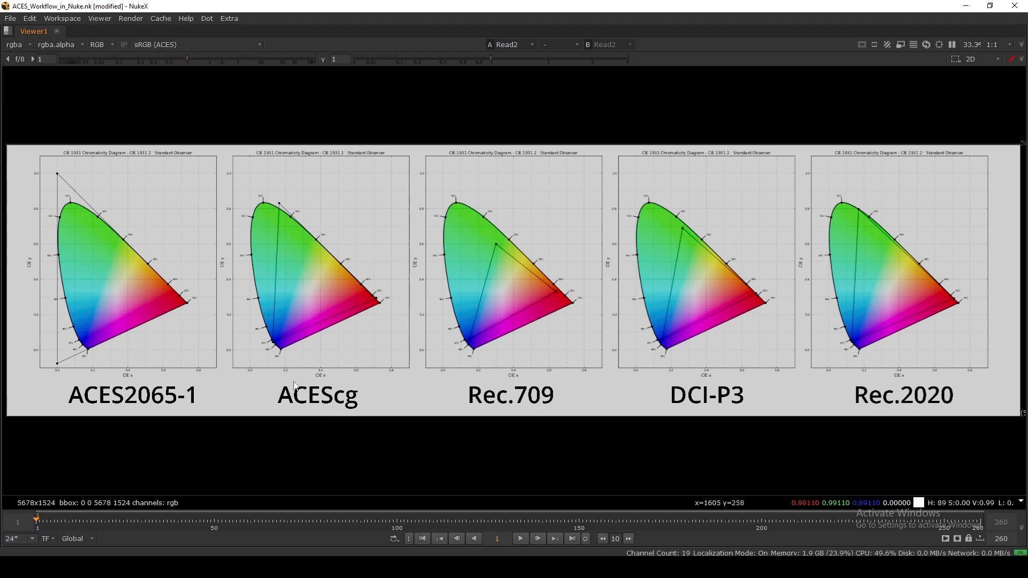
Inspect the ACEScg gamut up close and compare it with the Rec.709 and DCI-P3 diagrams
left_click_drag(313, 422, 349, 439)
scroll(310, 200, "up", 2)
middle_click_drag(362, 244, 458, 235)
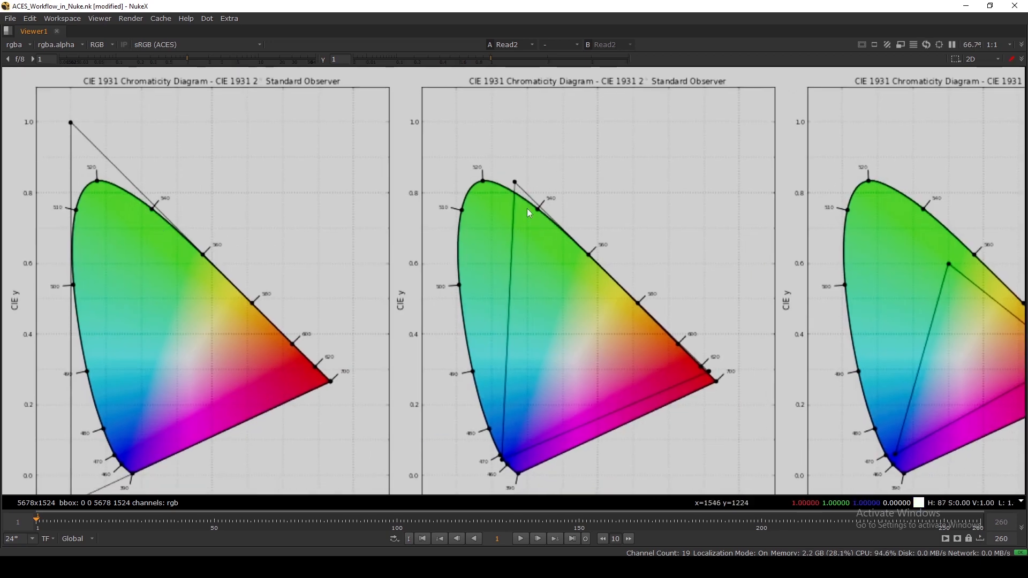
scroll(540, 298, "down", 1)
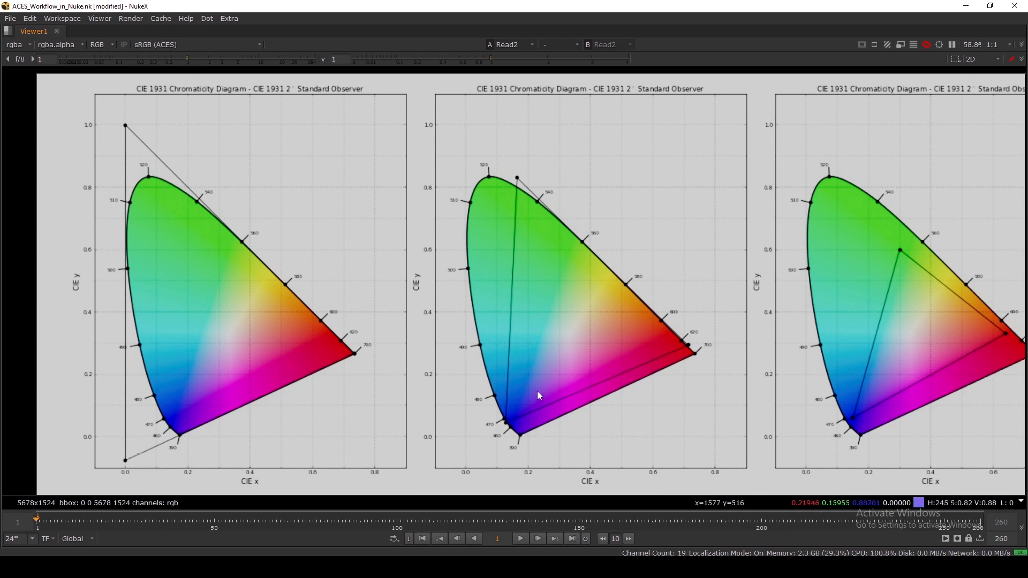
middle_click(596, 353)
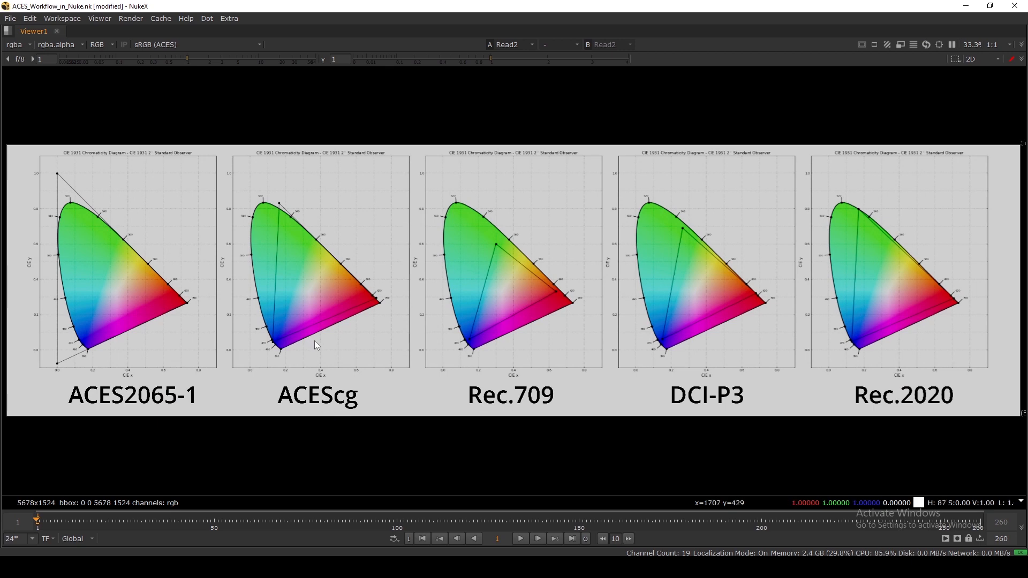
left_click_drag(273, 386, 364, 433)
left_click_drag(466, 379, 576, 419)
left_click_drag(710, 400, 823, 406)
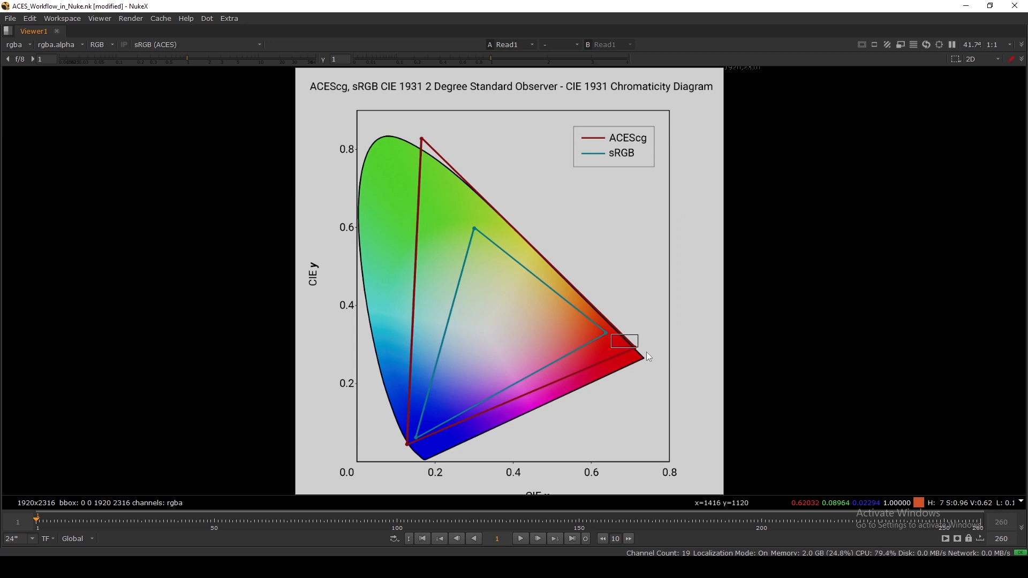
Examine the regions between the ACEScg and sRGB triangles in the two-gamut chromaticity diagram
left_click_drag(646, 352, 657, 365)
left_click_drag(614, 337, 656, 364)
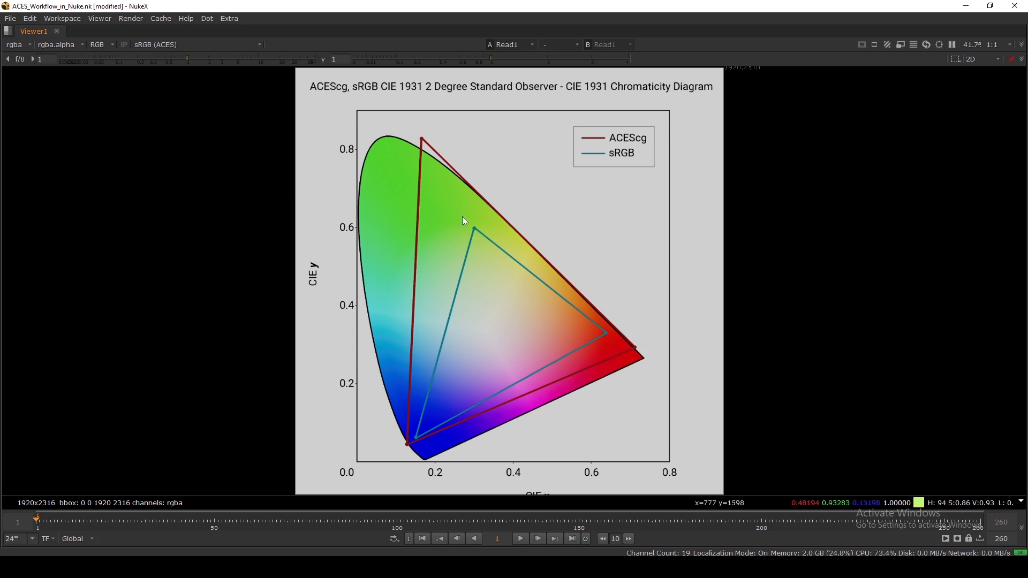
left_click_drag(413, 296, 470, 327)
key("f")
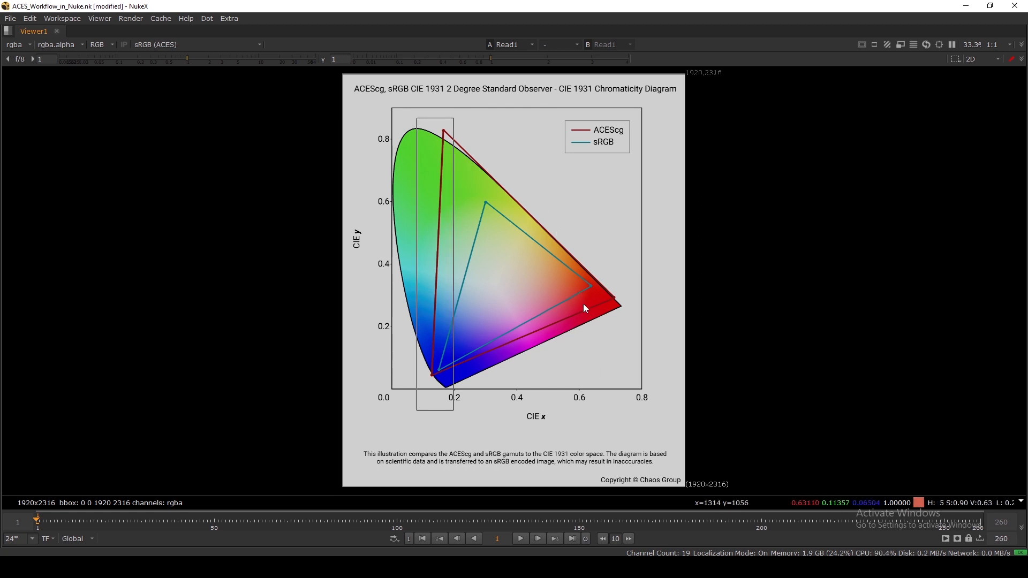
Look over the ACES colorspace, CG render and Nuke ACES workflow sections of the node graph
key("space")
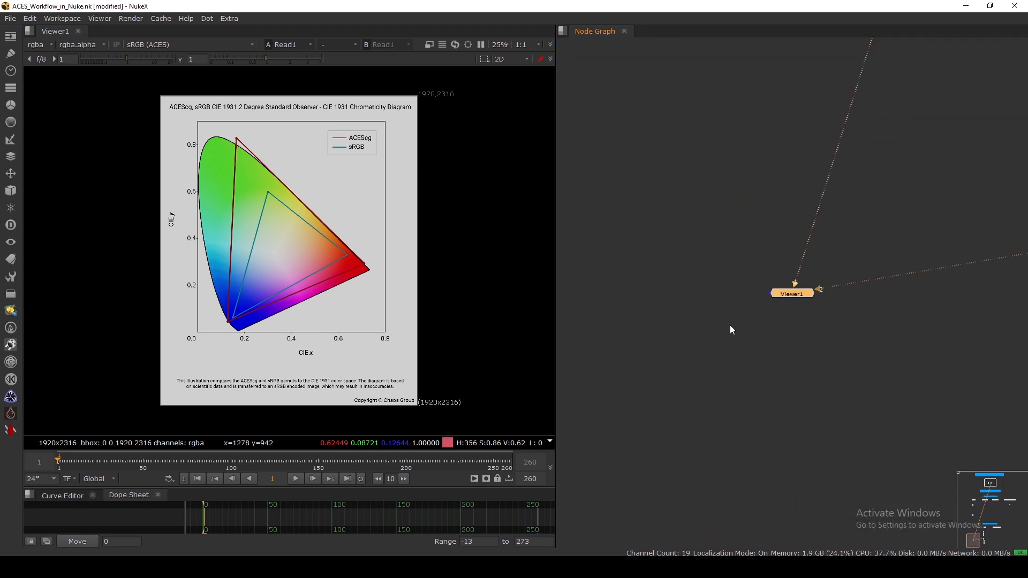
key("f")
left_click_drag(620, 187, 958, 346)
middle_click_drag(873, 455, 862, 359)
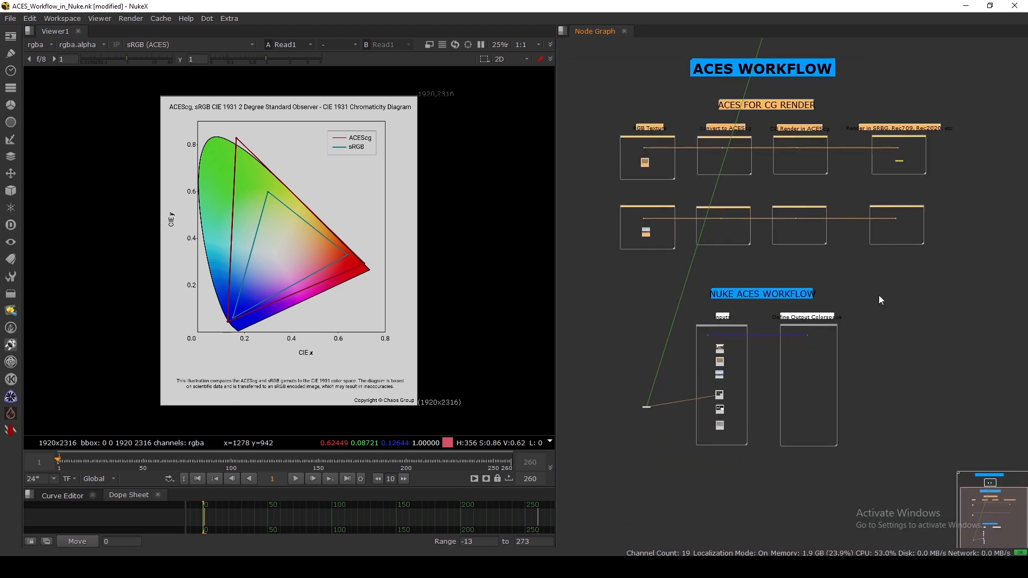
left_click_drag(881, 282, 668, 526)
middle_click_drag(683, 460, 697, 503)
left_click(652, 367)
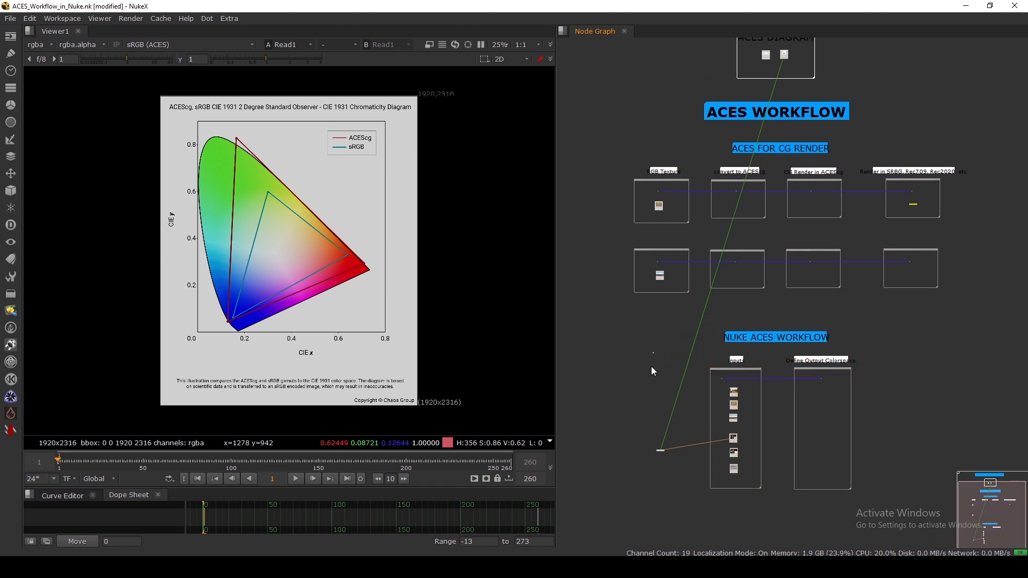
middle_click_drag(663, 257, 628, 360)
left_click_drag(958, 56, 590, 426)
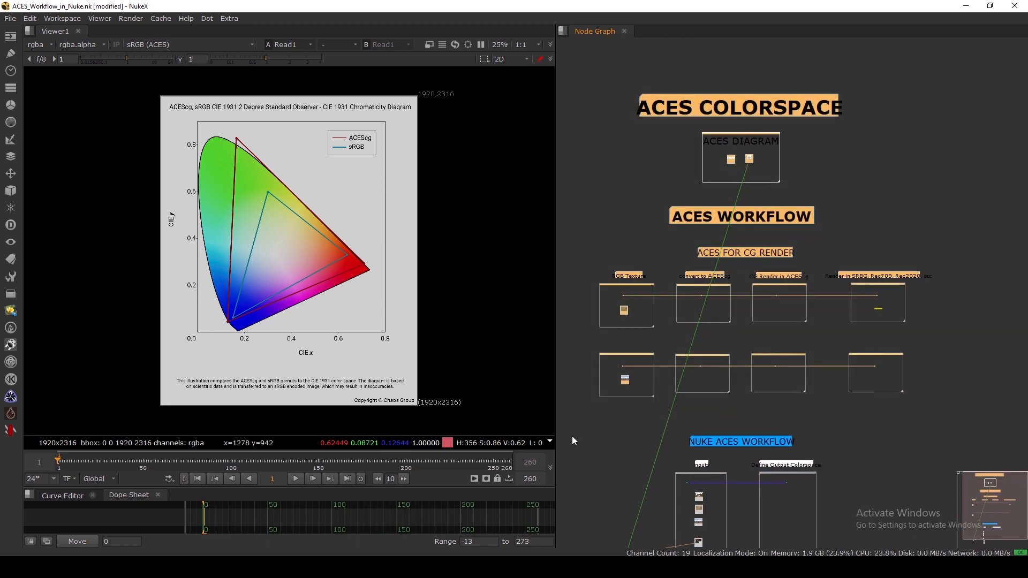
left_click(676, 250)
middle_click_drag(647, 236, 667, 251)
Compare the corners of the ACEScg and sRGB triangles in the enlarged diagram and check the ACEScg legend entry
key("space")
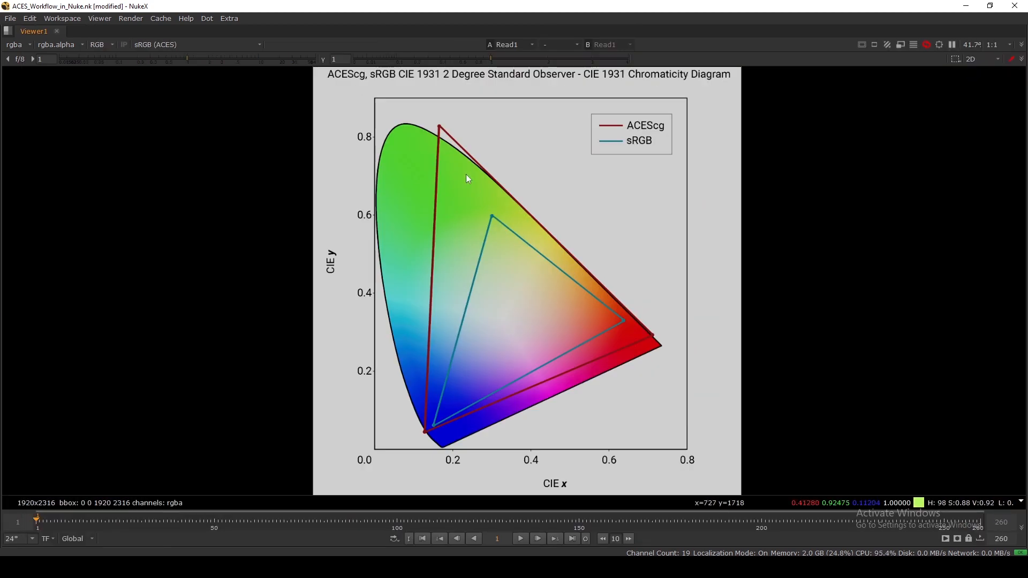
left_click_drag(443, 121, 501, 215, "ctrl+shift")
left_click_drag(622, 326, 649, 338)
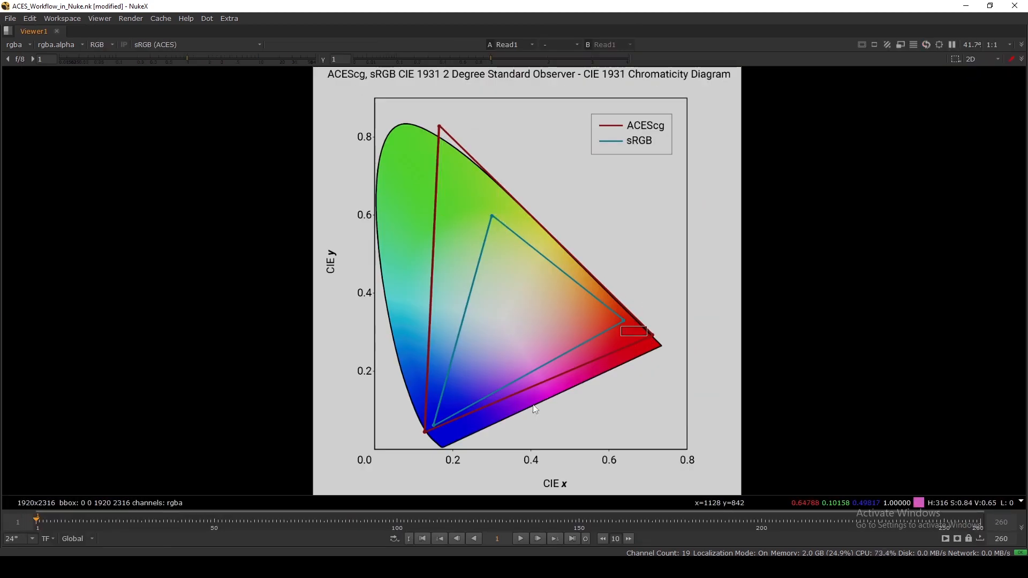
left_click_drag(459, 421, 431, 453)
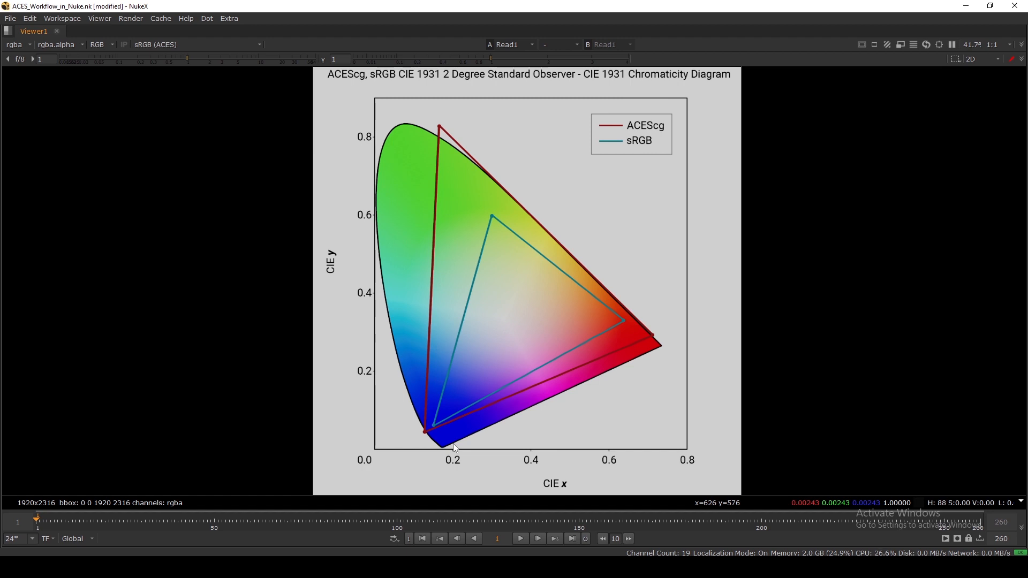
key("space")
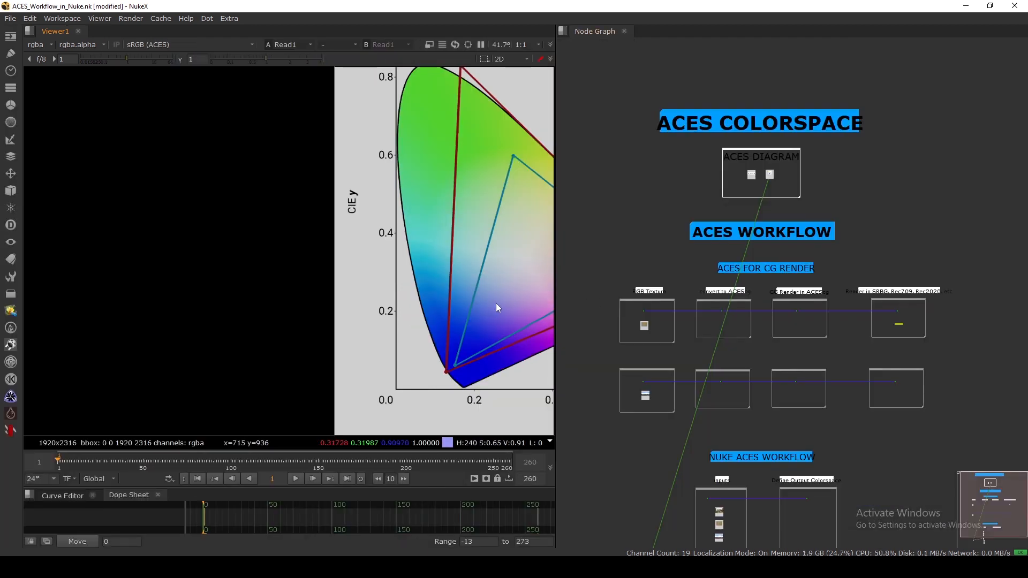
key("space")
left_click_drag(592, 127, 654, 153, "ctrl+shift")
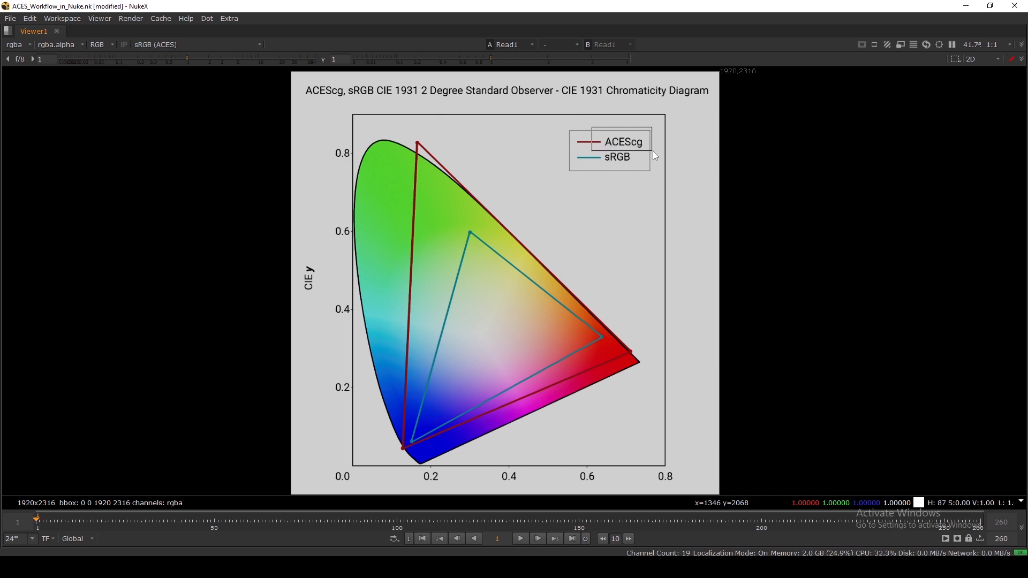
Switch the viewer to the Read2 five-gamut comparison image, enlarged and framed in full
key("space")
scroll(756, 196, "up", 6)
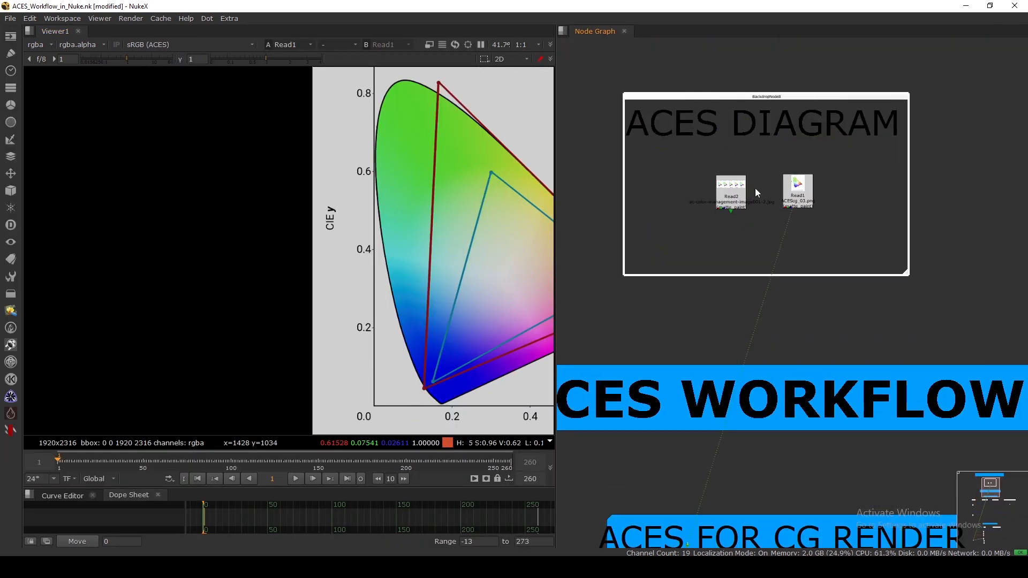
left_click(734, 191)
key("1")
key("space")
key("f")
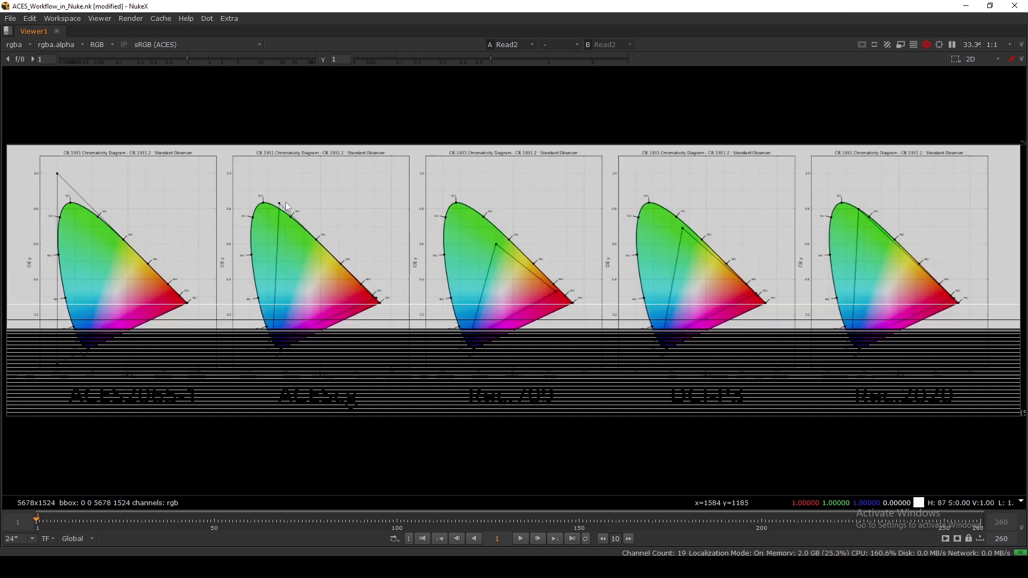
Compare the ACEScg and ACES2065-1 gamuts with the Rec.709, DCI-P3 and Rec.2020 diagrams
left_click_drag(275, 209, 293, 317, "ctrl+shift")
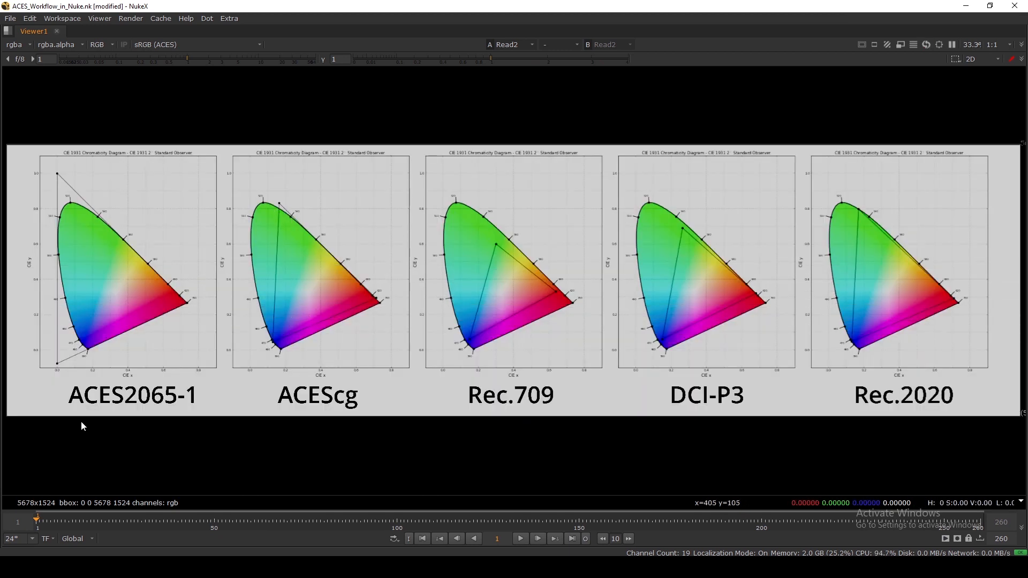
left_click_drag(62, 390, 215, 423)
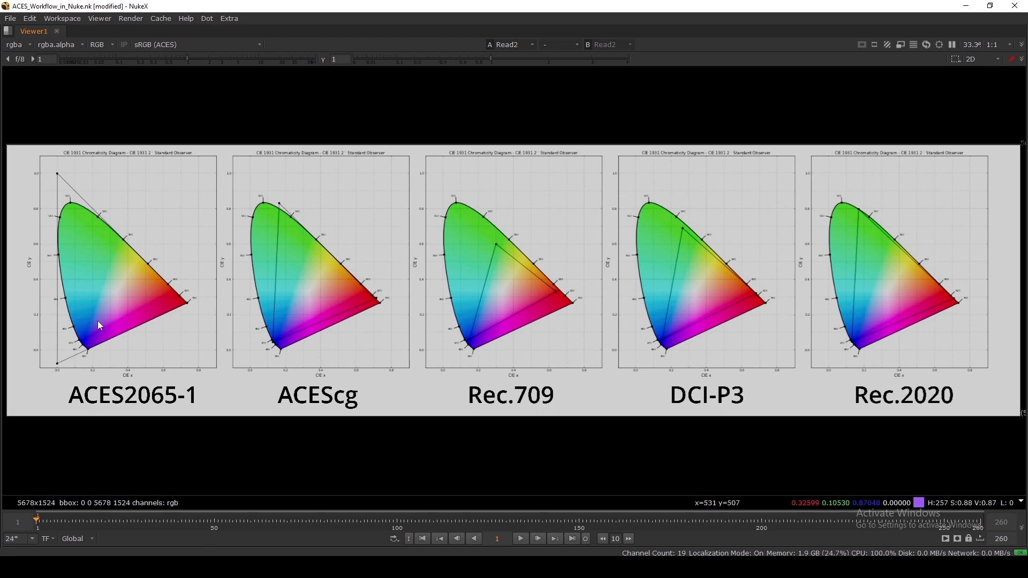
mouse_move(62, 384)
left_mouse_down()
mouse_move(80, 397)
mouse_move(216, 407)
mouse_move(207, 415)
left_mouse_up()
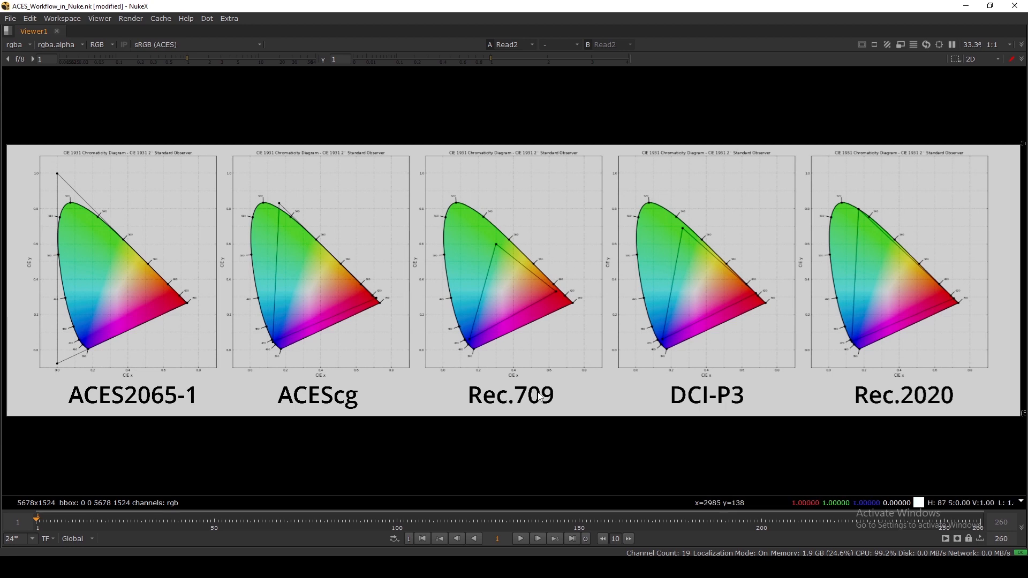
left_click_drag(517, 389, 563, 416)
left_click_drag(672, 390, 771, 407)
left_click_drag(875, 384, 979, 417)
left_click_drag(466, 385, 560, 424)
left_click_drag(676, 378, 780, 418)
left_click_drag(107, 382, 210, 401, "ctrl")
left_click_drag(472, 388, 660, 430)
left_click_drag(72, 398, 233, 441)
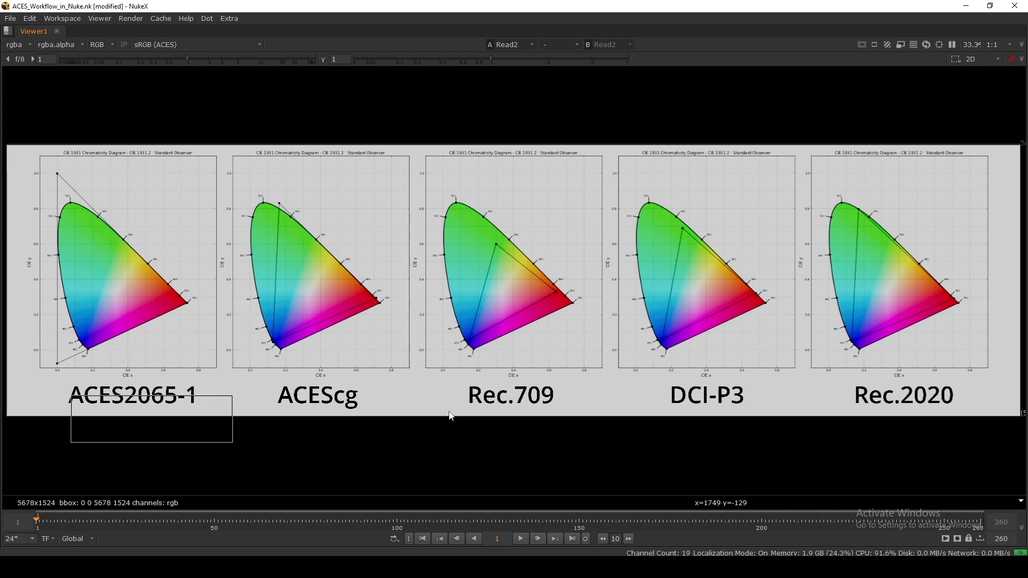
Return to the node graph and highlight the upper row of the ACES FOR CG RENDER section
key("space")
middle_click_drag(743, 344, 774, 255)
key("f")
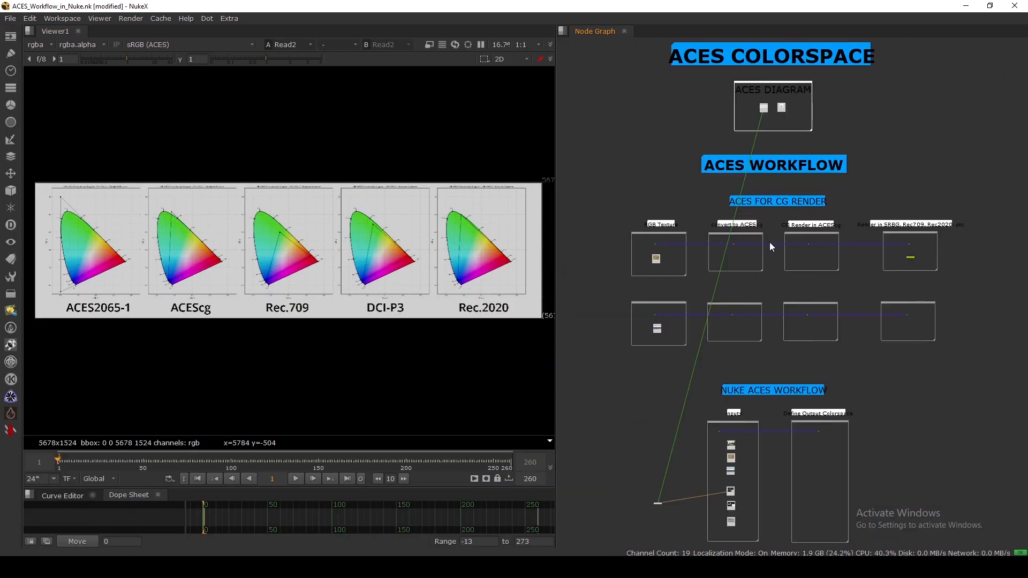
middle_click_drag(763, 202, 732, 279)
scroll(733, 280, "down", 1)
left_click_drag(933, 266, 636, 369)
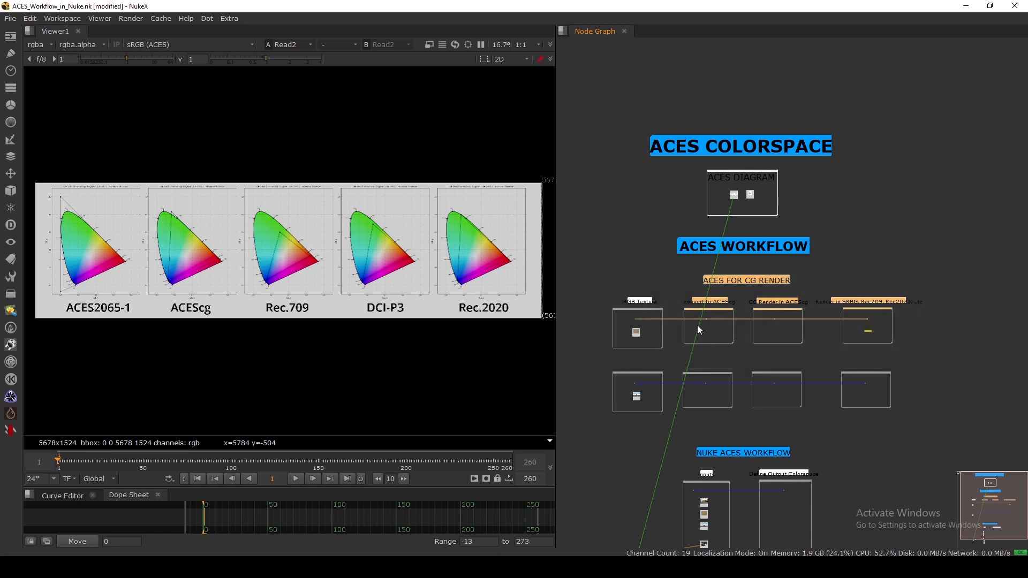
Show the Read3 1024px-Texture.png node from the RGB Texture group in the viewer, framed in full
scroll(749, 288, "up", 5)
left_click(750, 284)
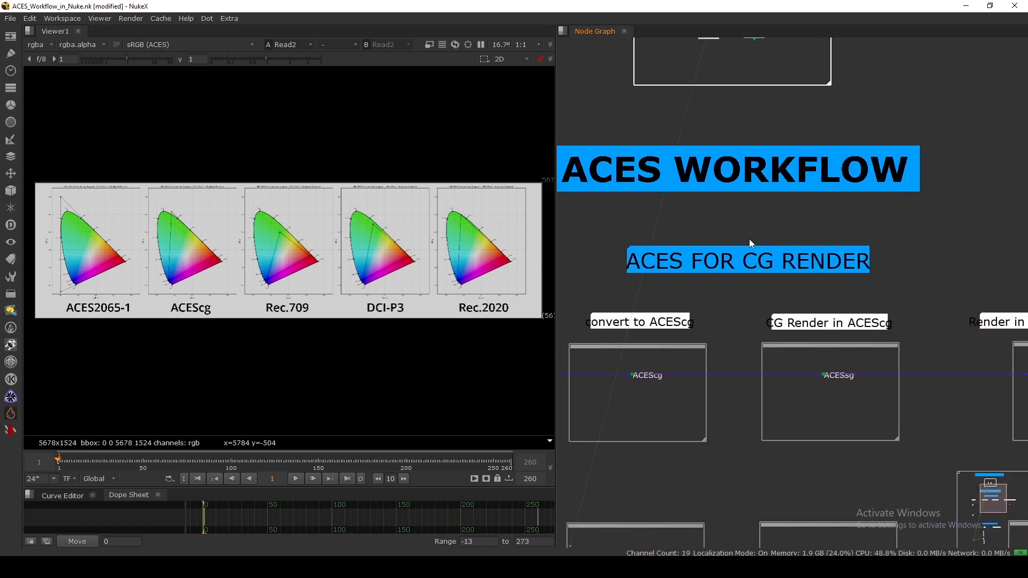
key("f")
middle_click_drag(661, 262, 753, 281)
scroll(754, 281, "up", 8)
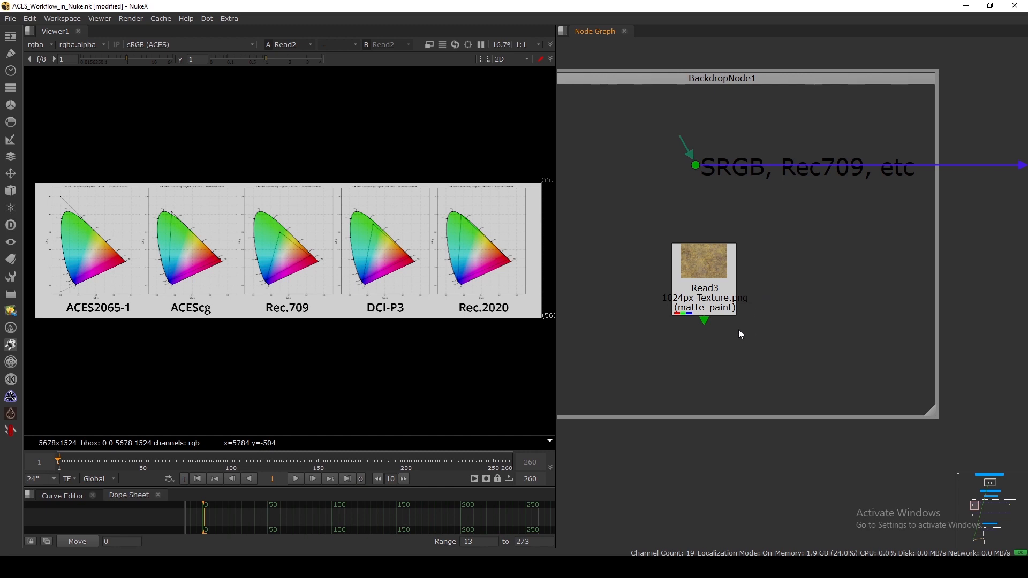
scroll(738, 329, "down", 4)
middle_click_drag(732, 310, 666, 349)
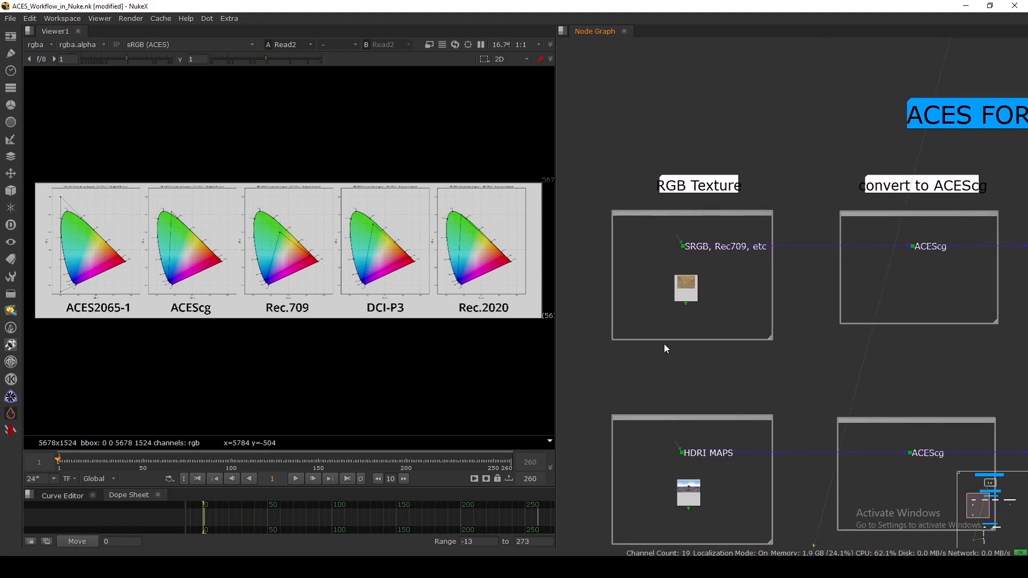
scroll(677, 284, "up", 5)
key("1")
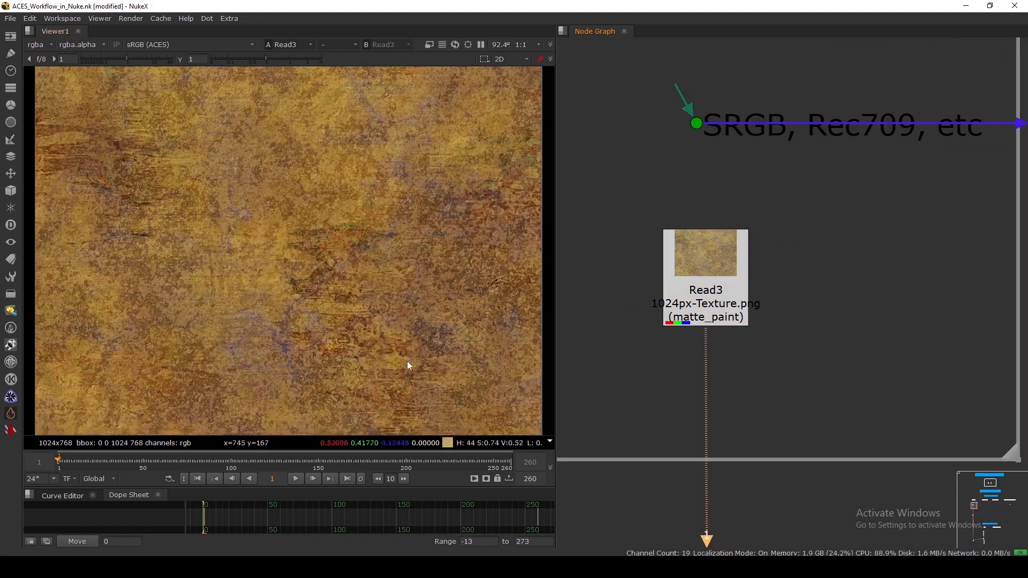
key("f")
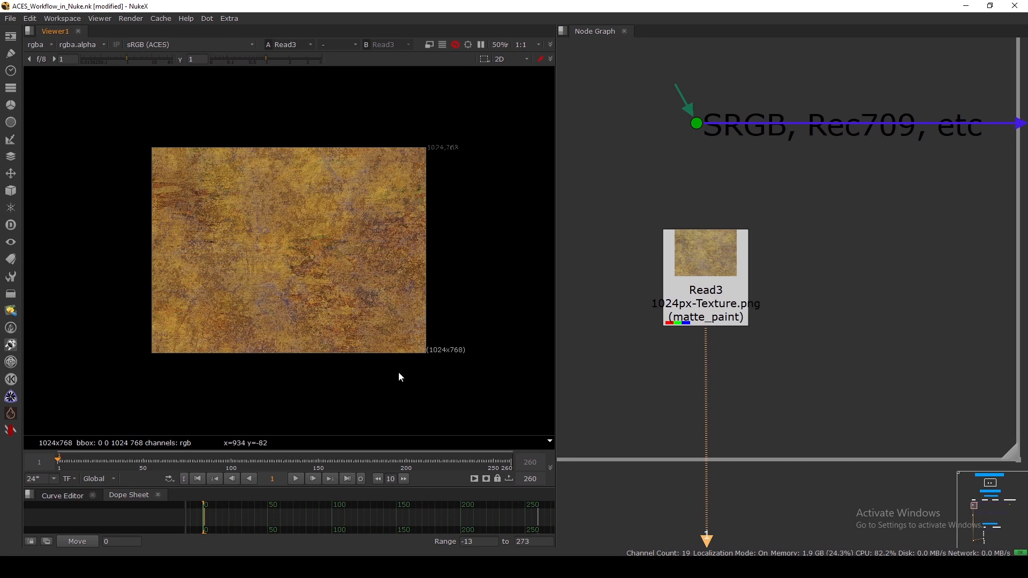
Examine the Read3 texture node inside the RGB Texture backdrop and its image in the viewer
middle_click_drag(710, 293, 690, 267)
left_click(690, 266)
scroll(680, 284, "down", 5)
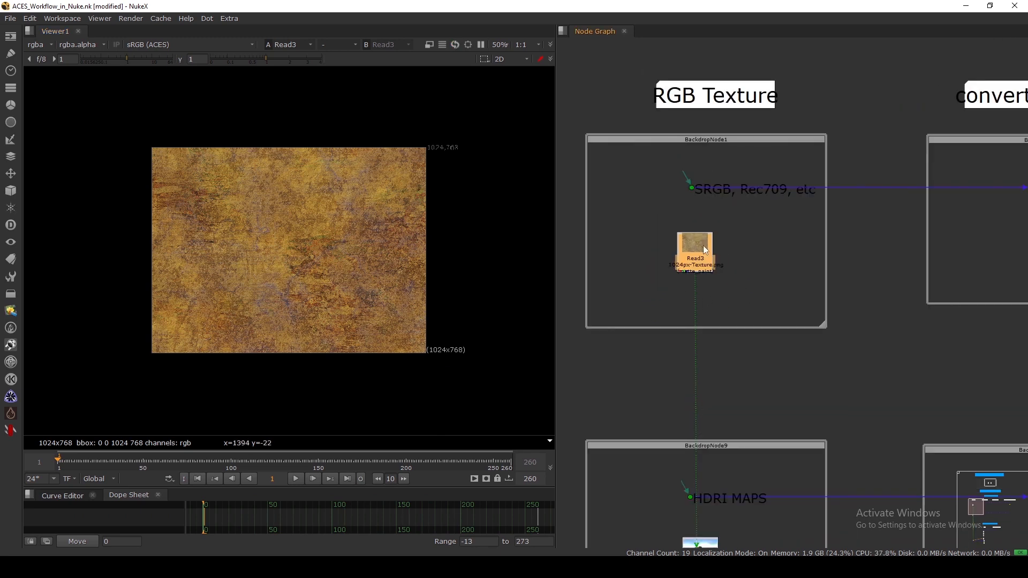
left_click(727, 221)
scroll(712, 273, "up", 4)
left_click(715, 257)
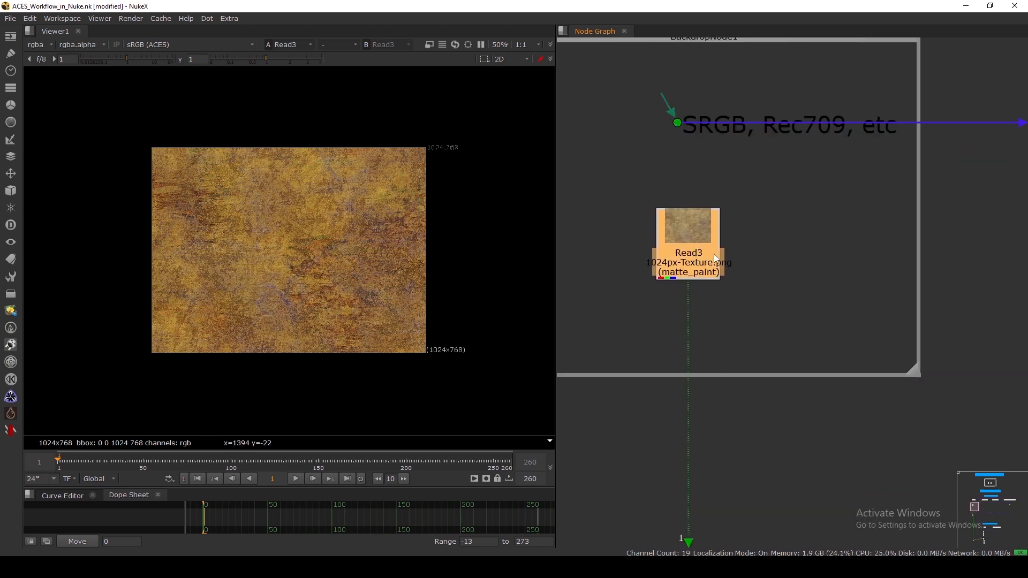
scroll(715, 255, "down", 4)
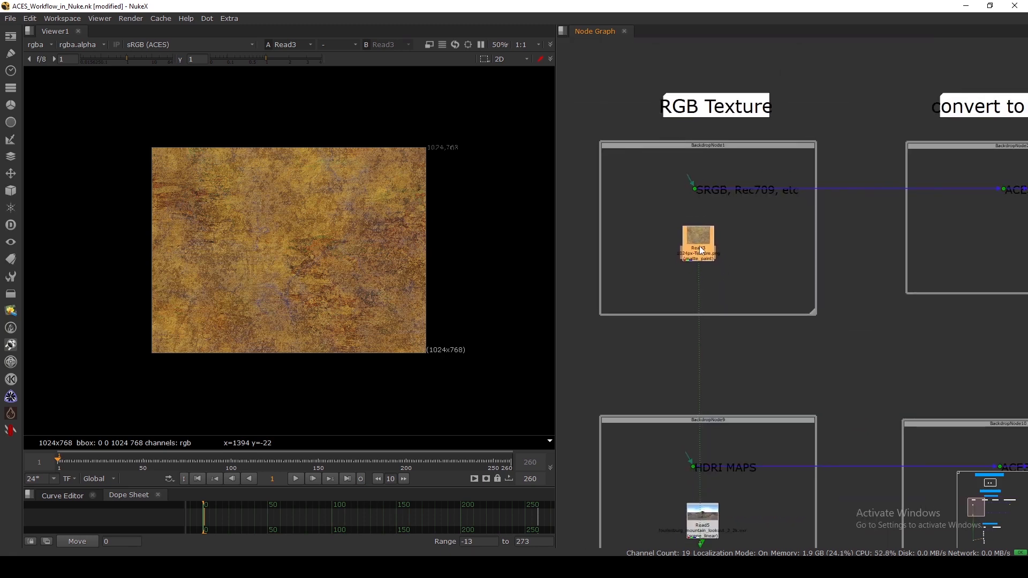
scroll(702, 250, "up", 4)
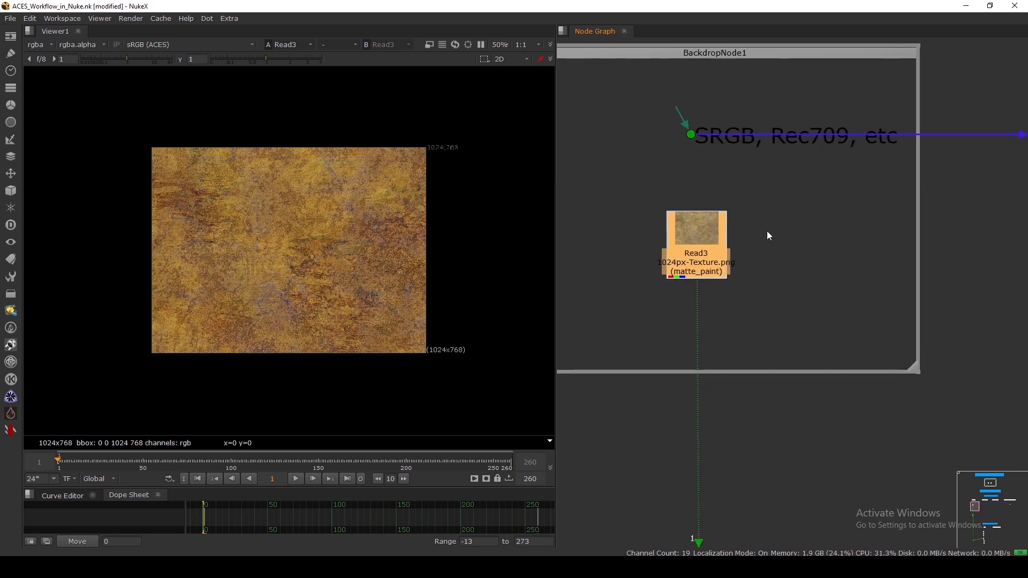
left_click_drag(712, 263, 699, 274)
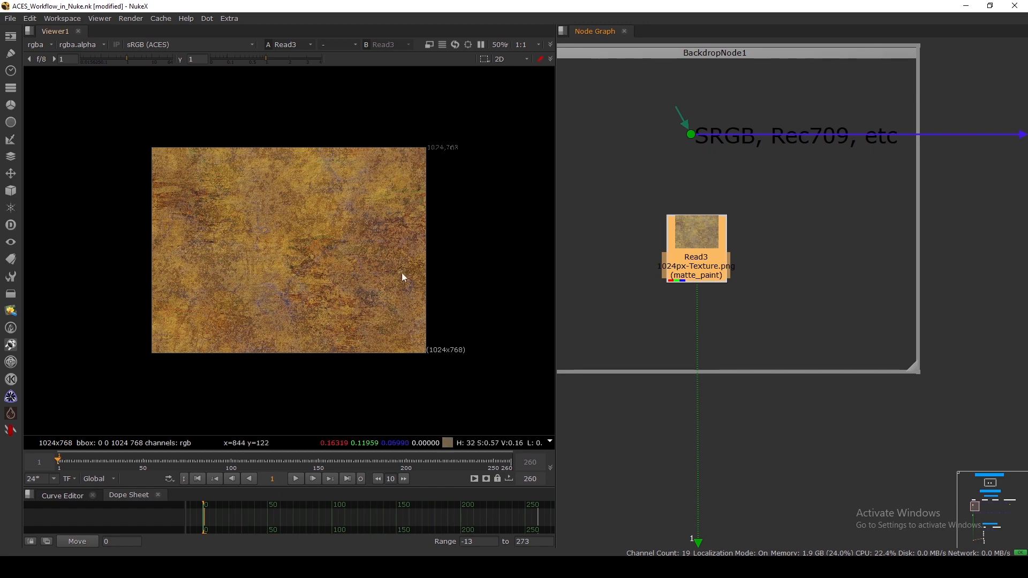
scroll(391, 227, "up", 3)
key("f")
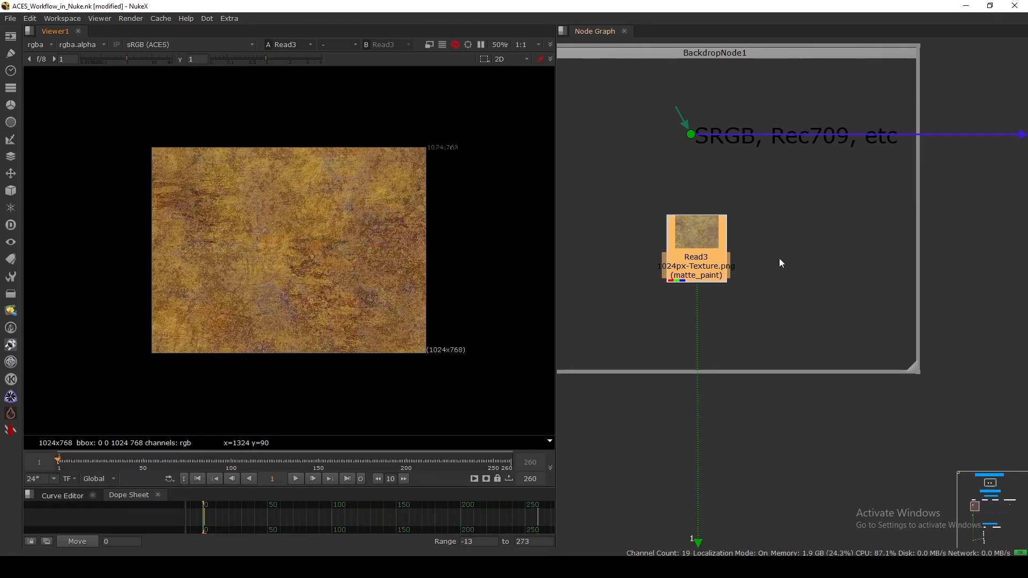
scroll(695, 328, "down", 3)
middle_click_drag(693, 329, 663, 339)
left_click_drag(663, 297, 672, 285)
scroll(667, 301, "up", 4)
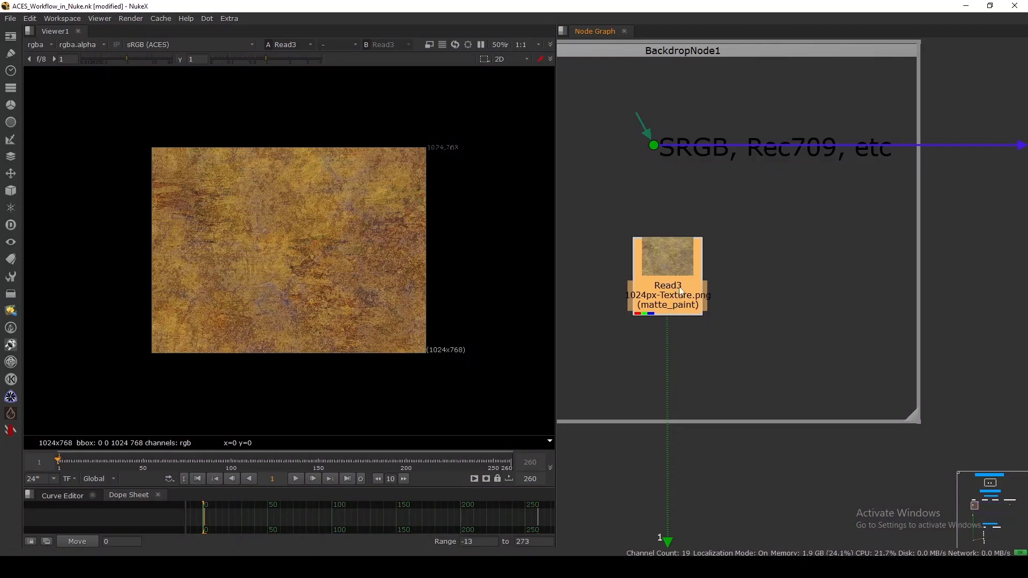
left_click_drag(679, 284, 678, 279)
scroll(693, 269, "down", 3)
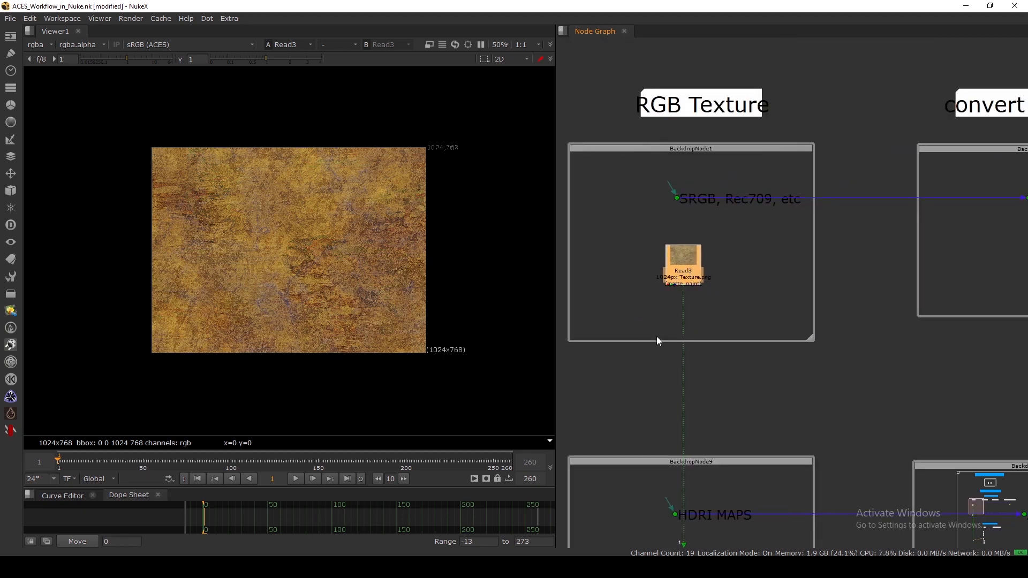
scroll(677, 276, "up", 3)
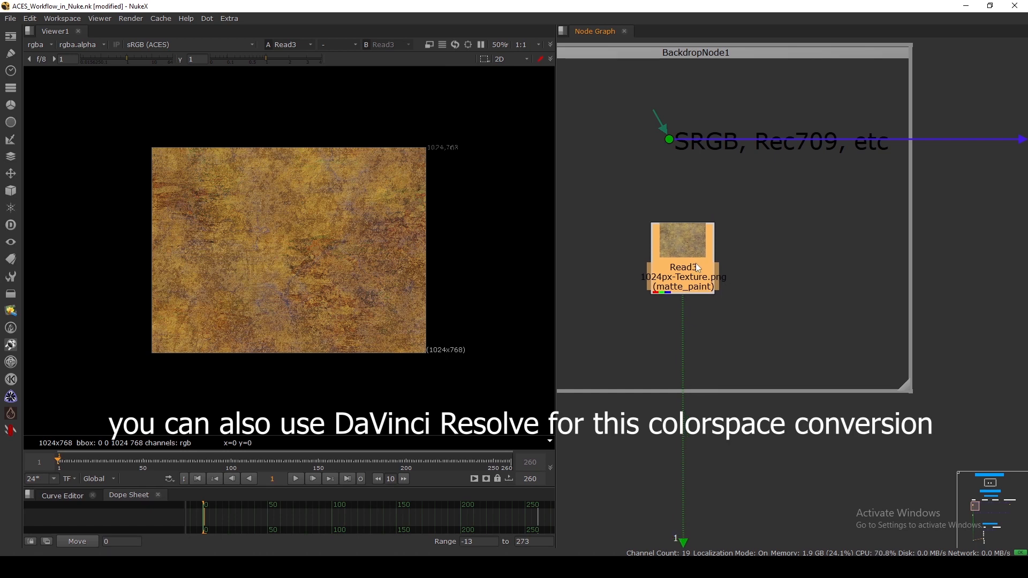
scroll(764, 255, "down", 1)
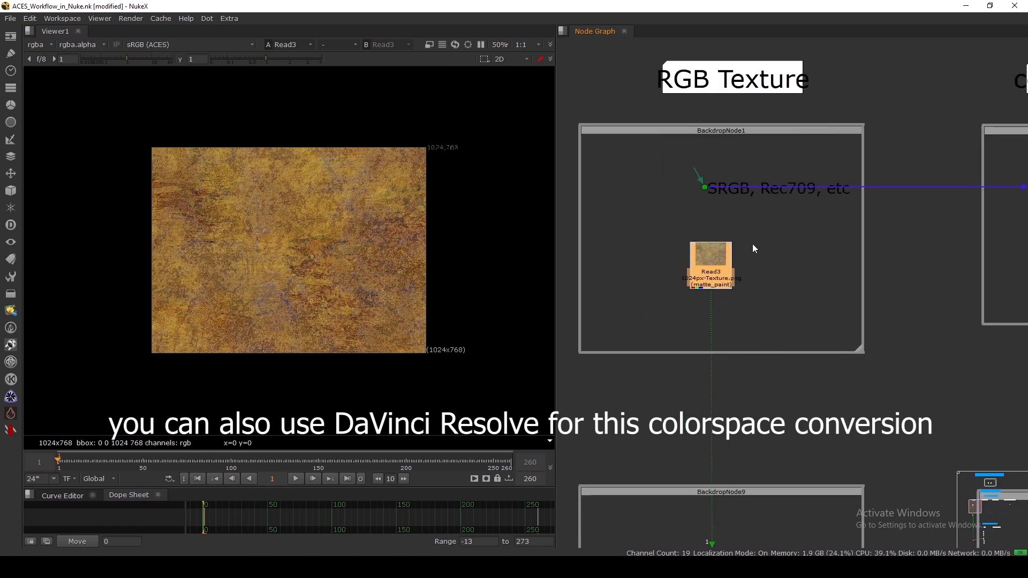
left_click(653, 269)
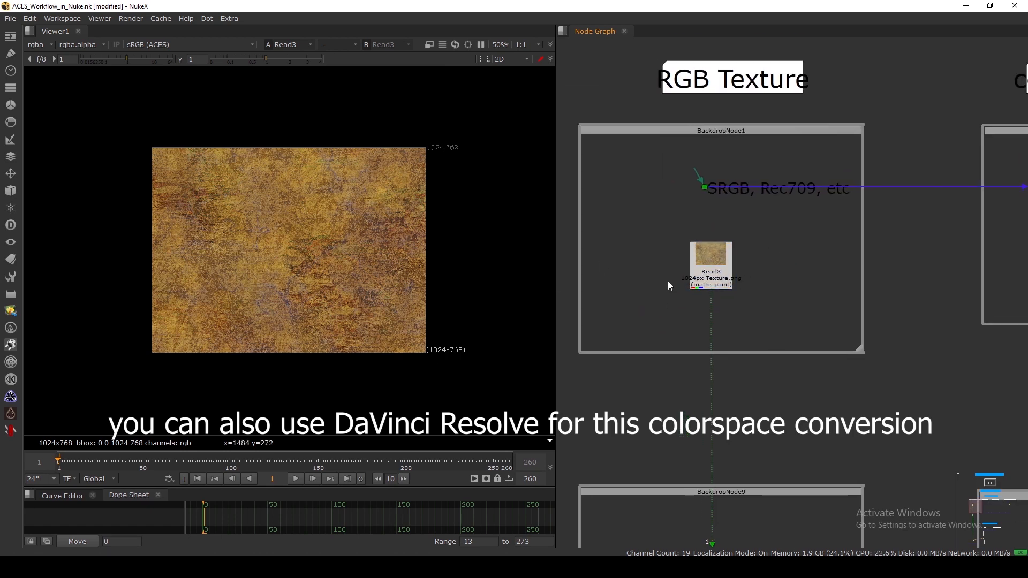
Check the color management and OCIO config options in the project's color settings, keeping the aces_1.0.3 config
key("s")
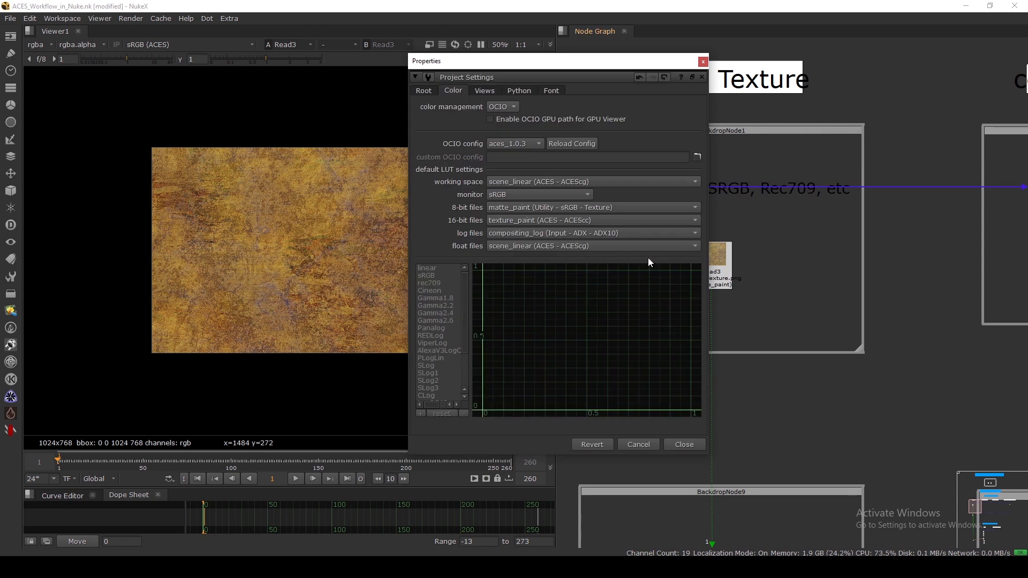
left_click(510, 108)
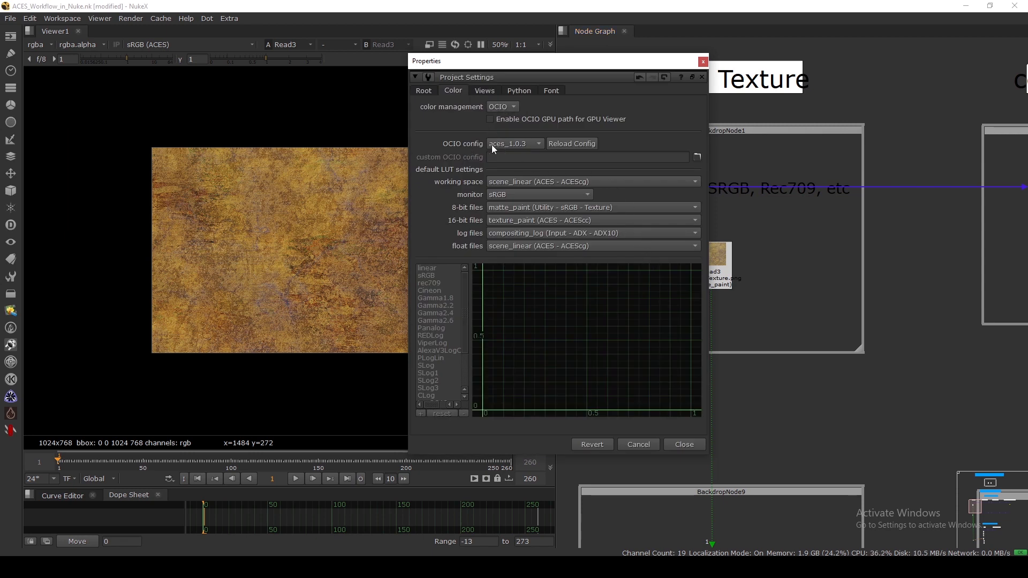
left_click(513, 143)
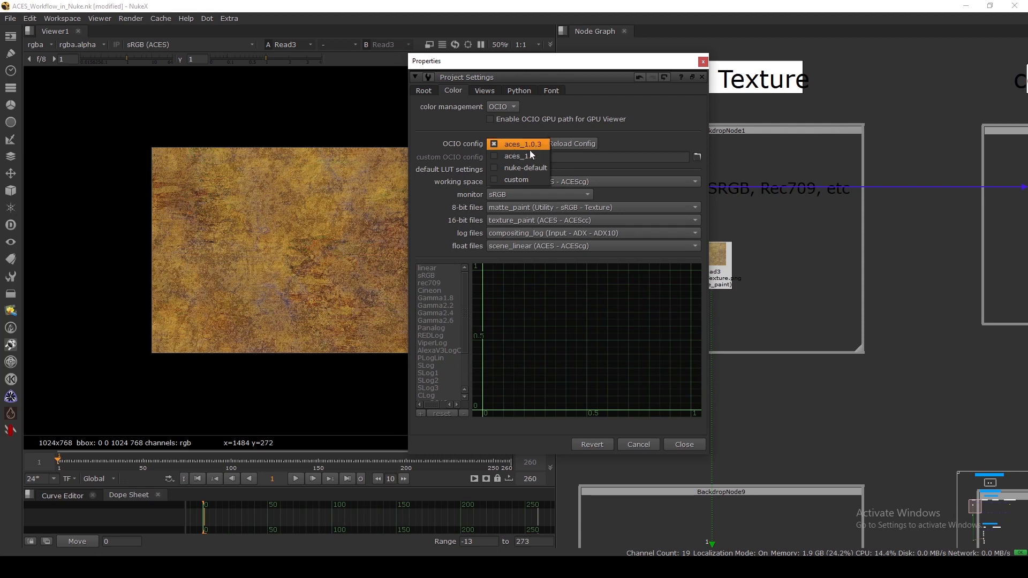
left_click(539, 142)
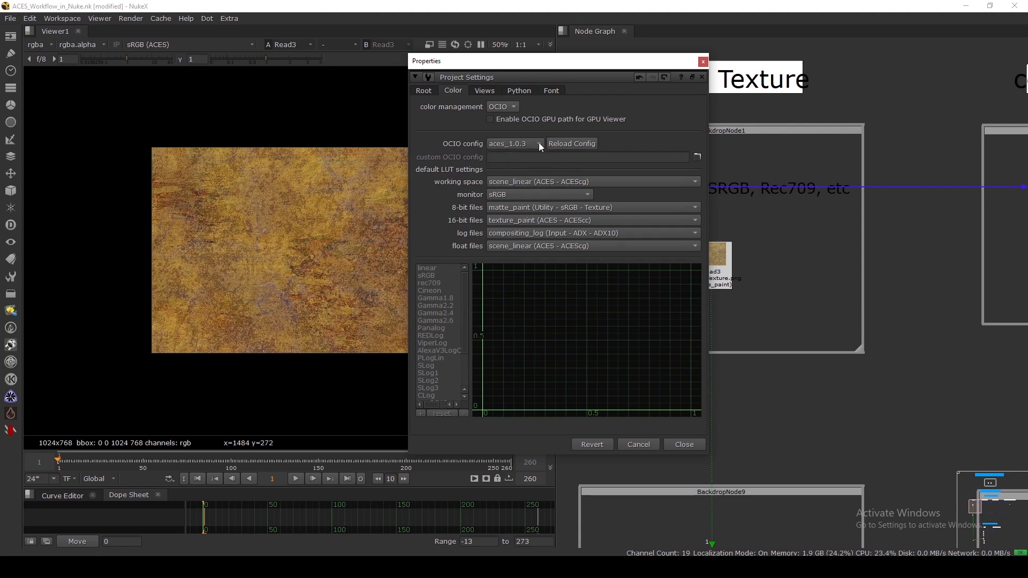
left_click(703, 61)
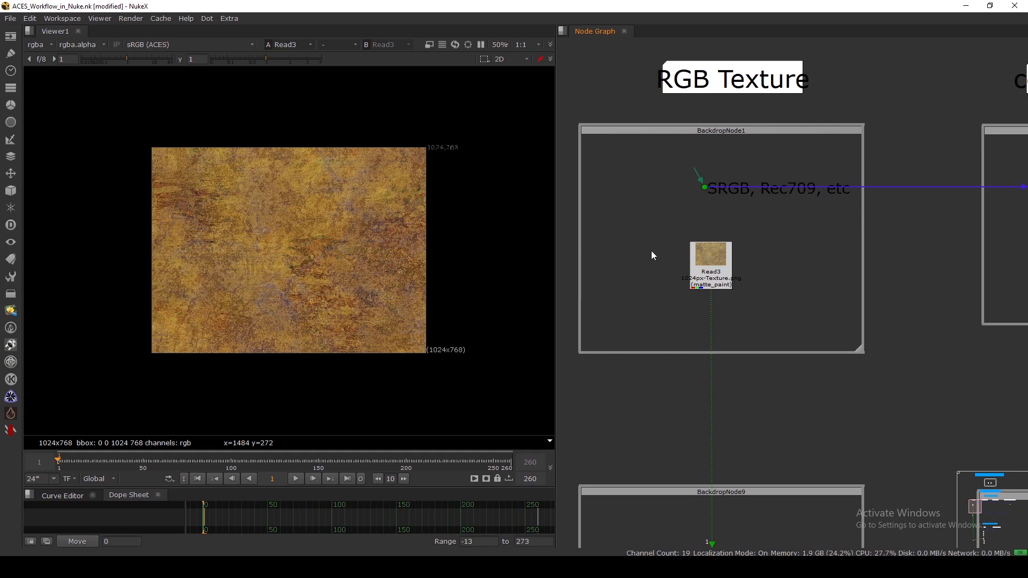
Review the working space and monitor options in the project's color settings without changing them, and close the settings
key("s")
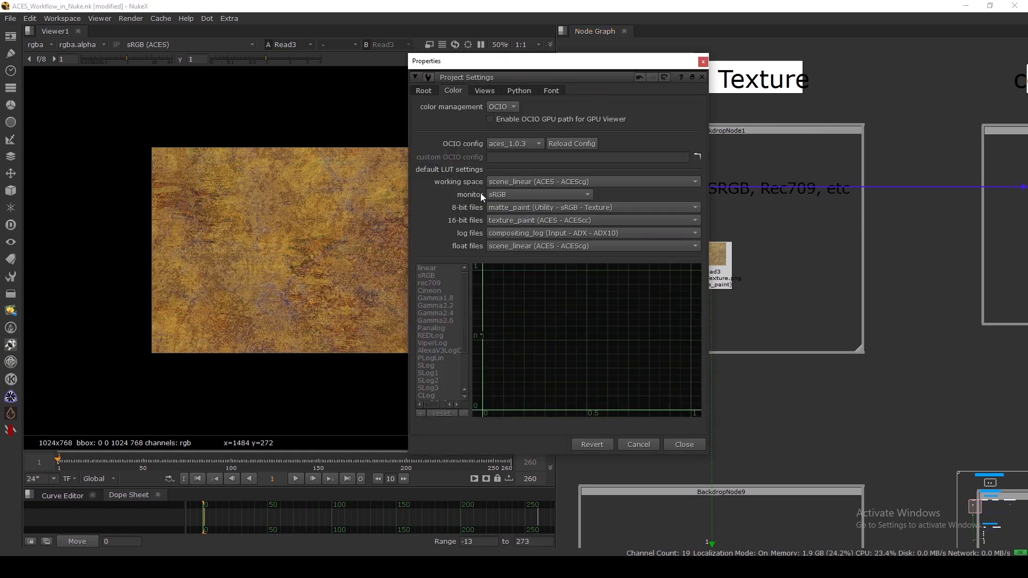
left_click(560, 184)
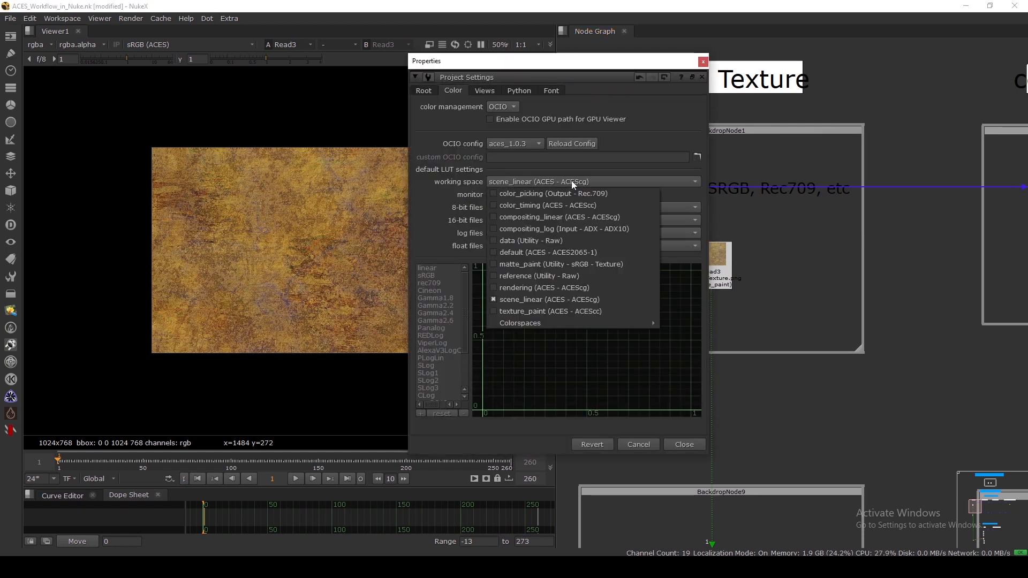
left_click(555, 178)
left_click(534, 194)
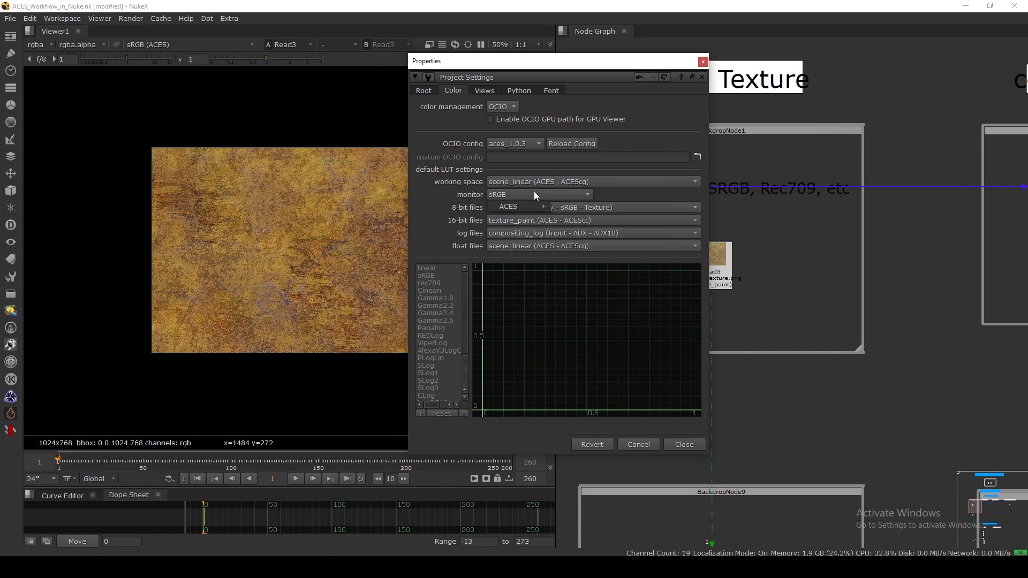
left_click(624, 56)
left_click(684, 444)
Open the Read3 node's properties and set its colorspace to matte_paint (Utility - sRGB - Texture)
scroll(707, 284, "up", 5)
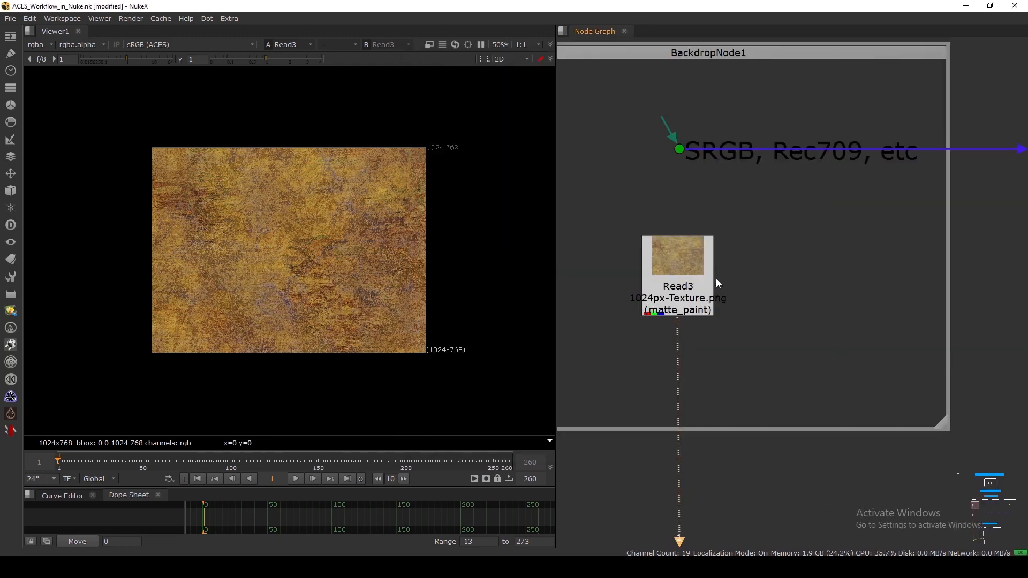
left_click_drag(698, 290, 702, 289)
double_click(698, 303)
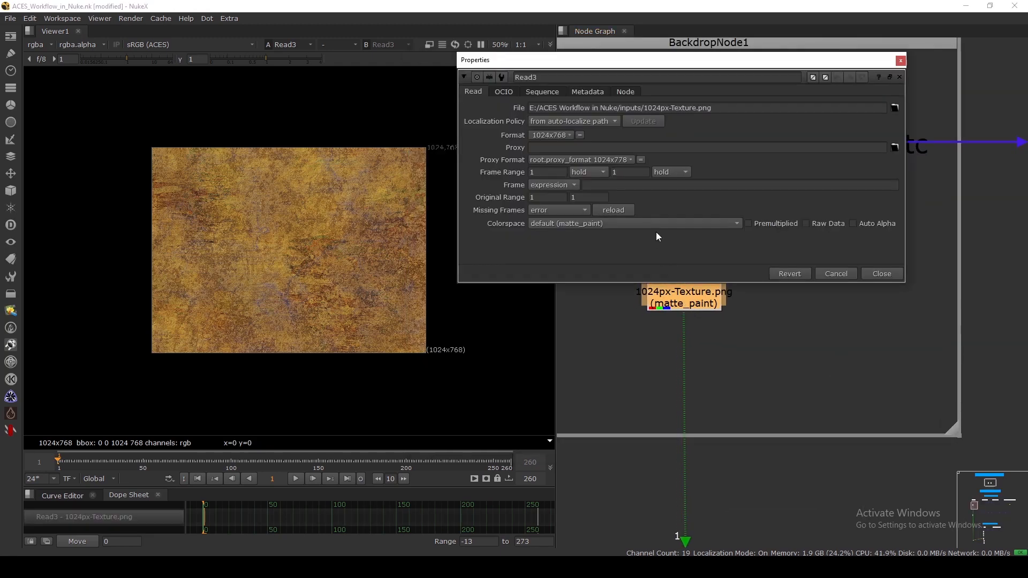
left_click(598, 225)
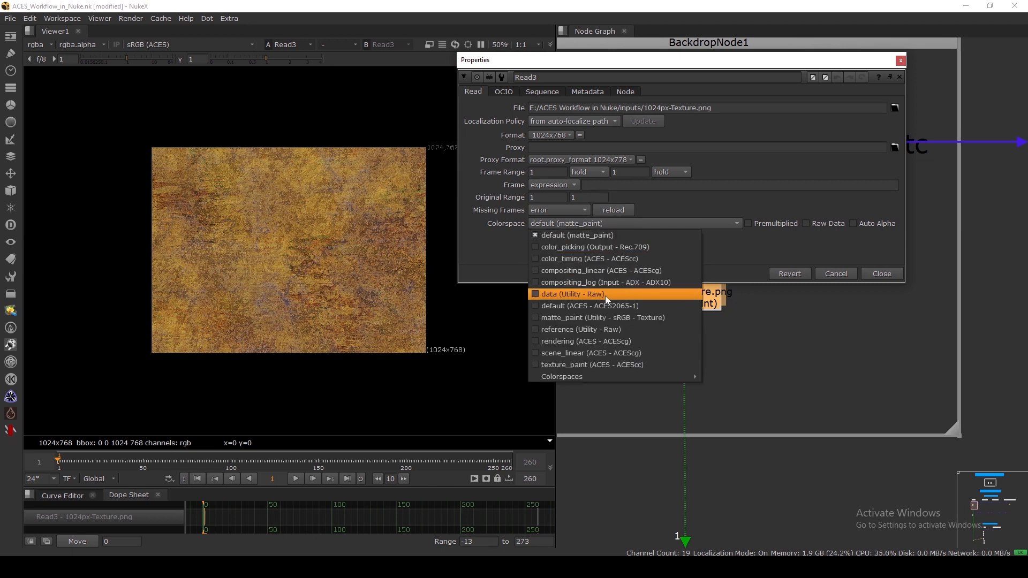
left_click(619, 318)
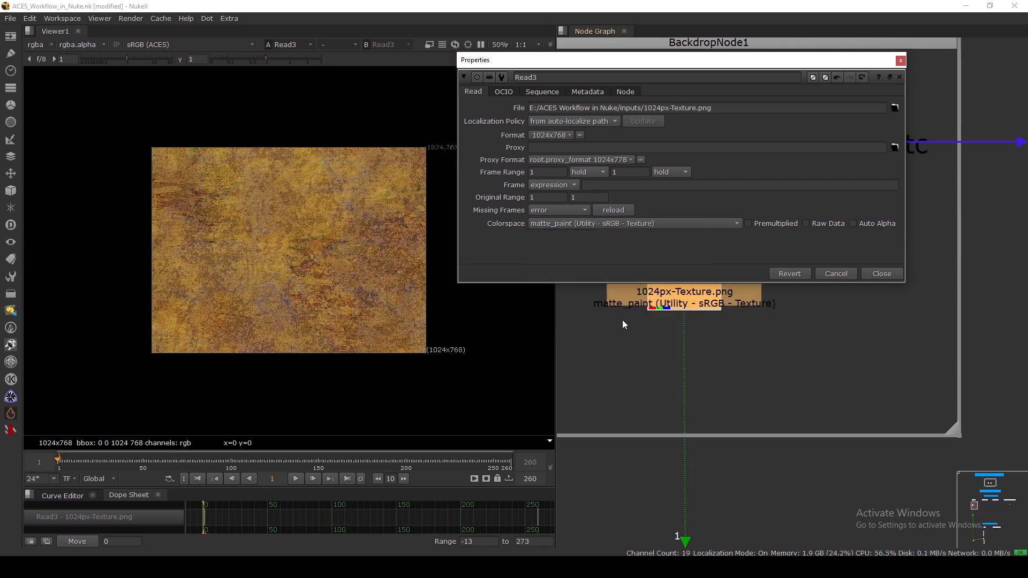
Return the Read3 node's colorspace to default (matte_paint) and shift its properties window slightly aside
left_click(662, 224)
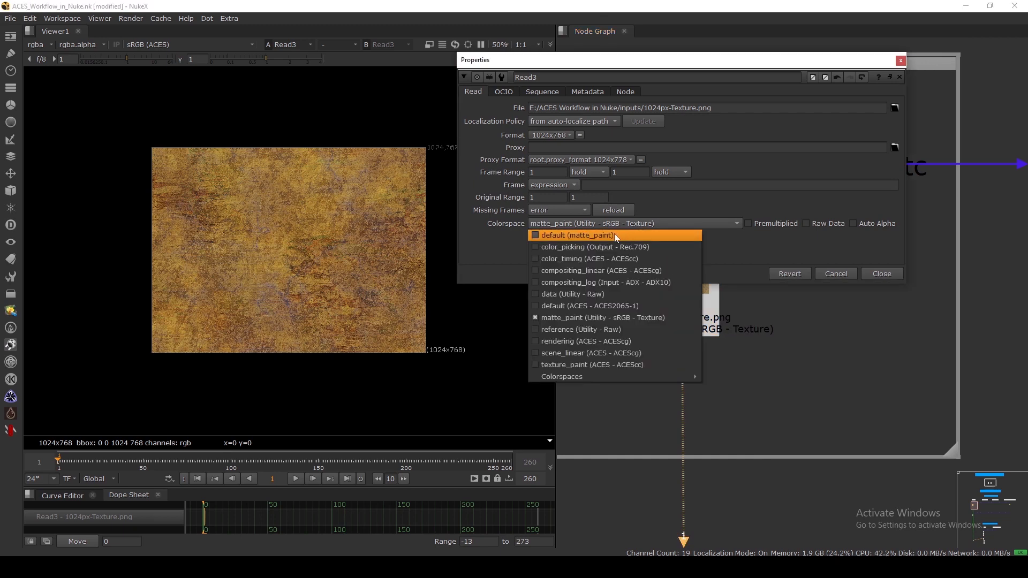
left_click(615, 233)
left_click_drag(681, 366, 680, 369)
left_click_drag(765, 321, 596, 464)
left_click_drag(736, 67, 715, 63)
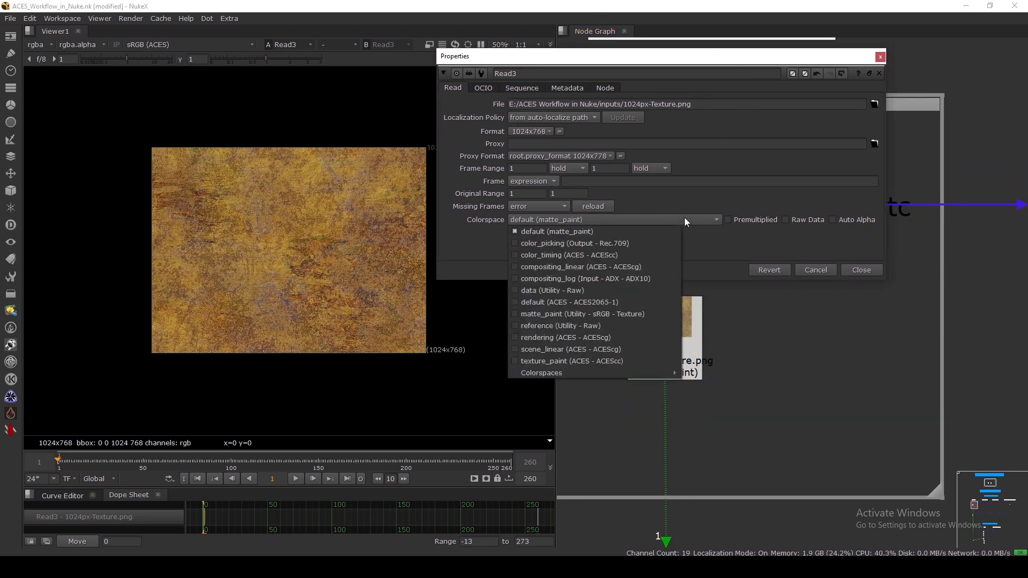
Set the Read3 node's input colorspace to Output - sRGB and close its properties
left_click(683, 219)
mouse_move(581, 374)
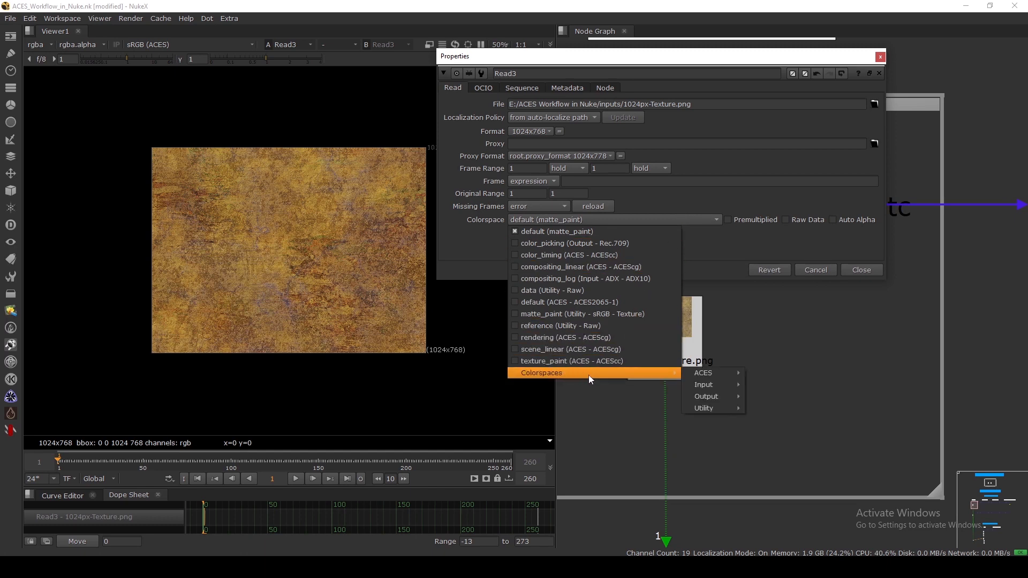
mouse_move(709, 398)
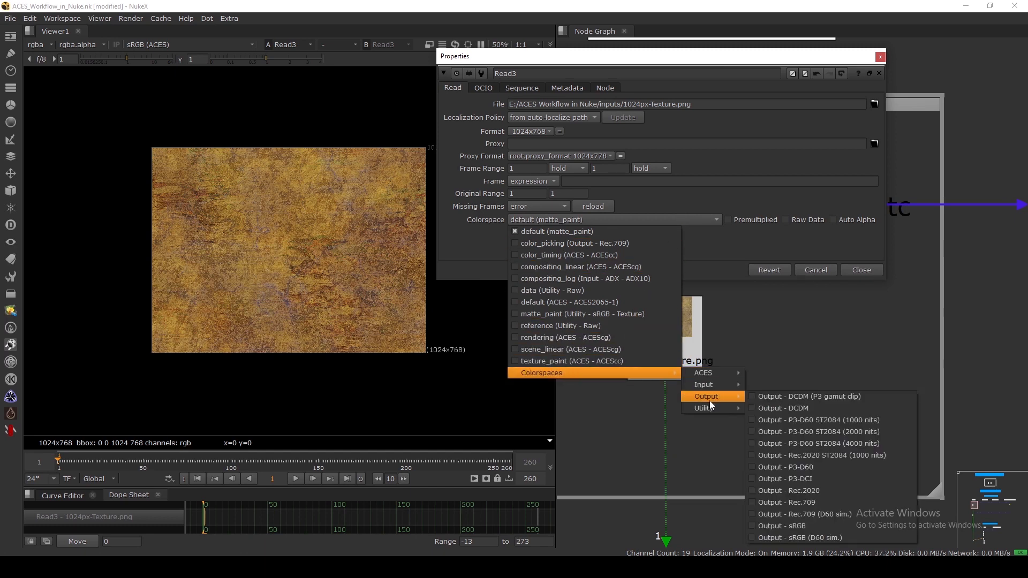
left_click(802, 528)
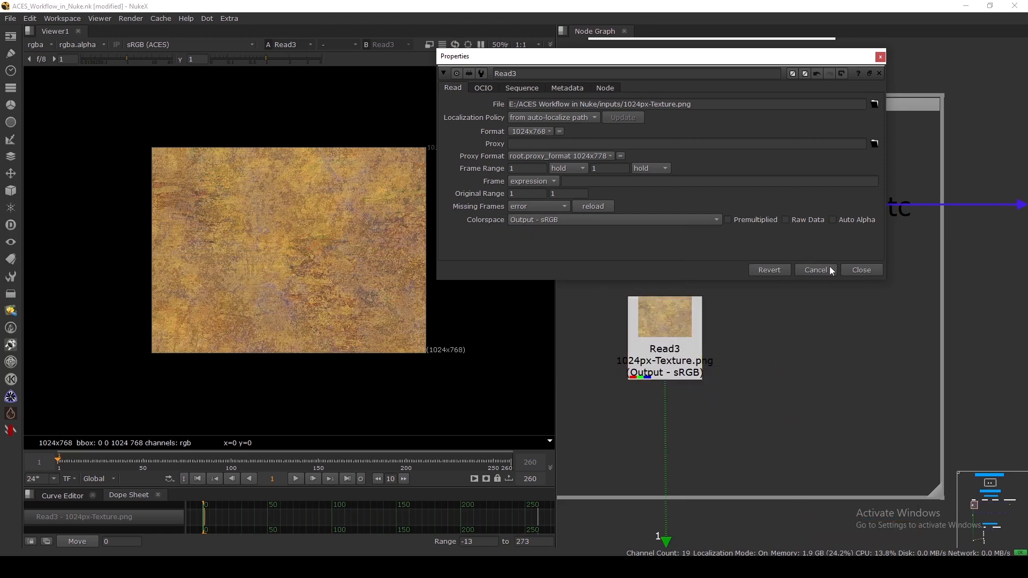
left_click(866, 268)
Select the Read3 texture node inside the RGB Texture backdrop
left_click_drag(695, 344, 700, 333)
middle_click_drag(699, 334, 706, 327)
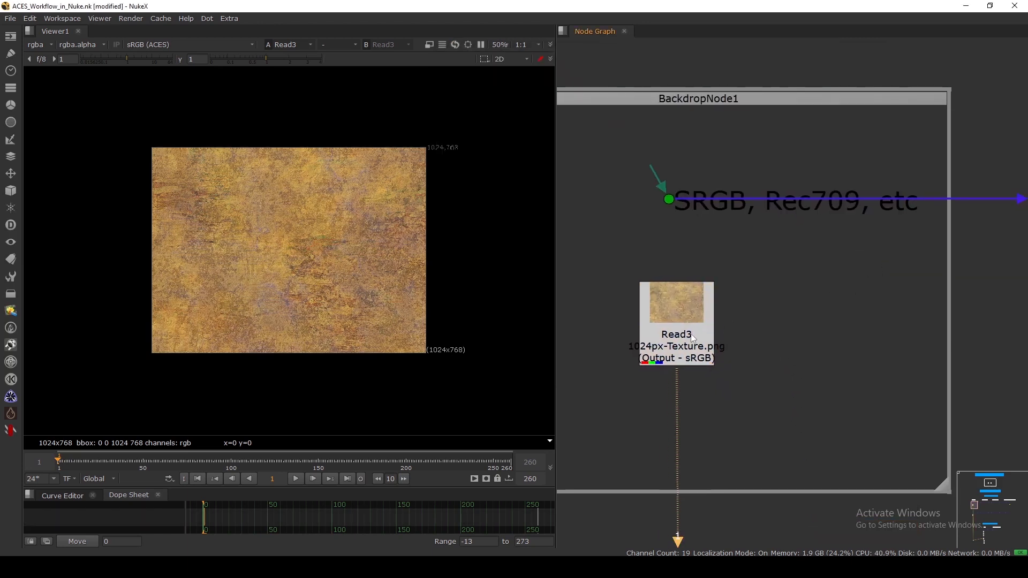
left_click(694, 317)
scroll(693, 317, "down", 4)
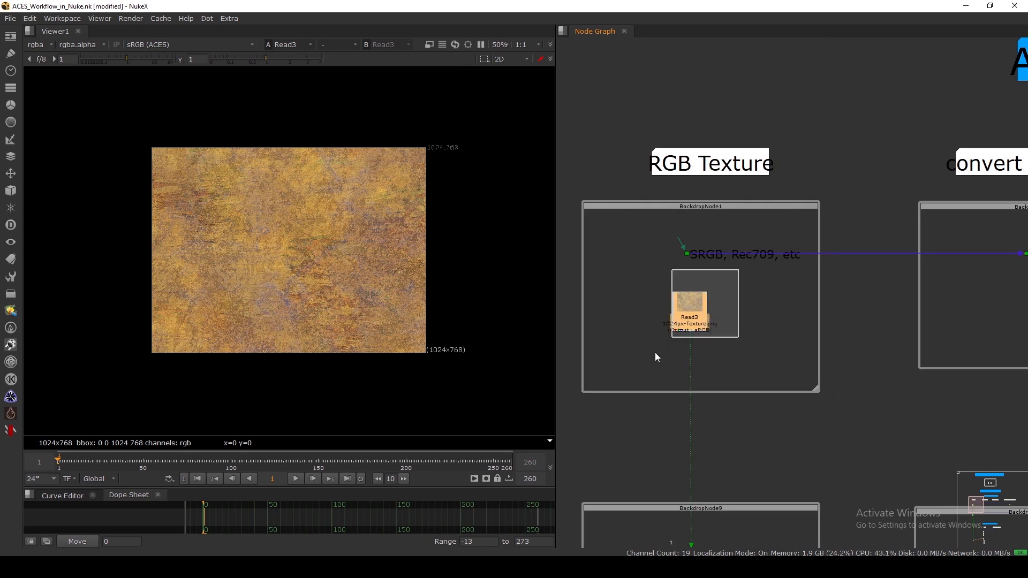
Nudge the Read3 texture node into line beneath the "SRGB, Rec709, etc" dot in the RGB Texture backdrop
scroll(717, 303, "up", 3)
middle_click_drag(717, 303, 720, 303, "alt")
left_click_drag(702, 304, 690, 319)
left_click_drag(761, 242, 687, 345)
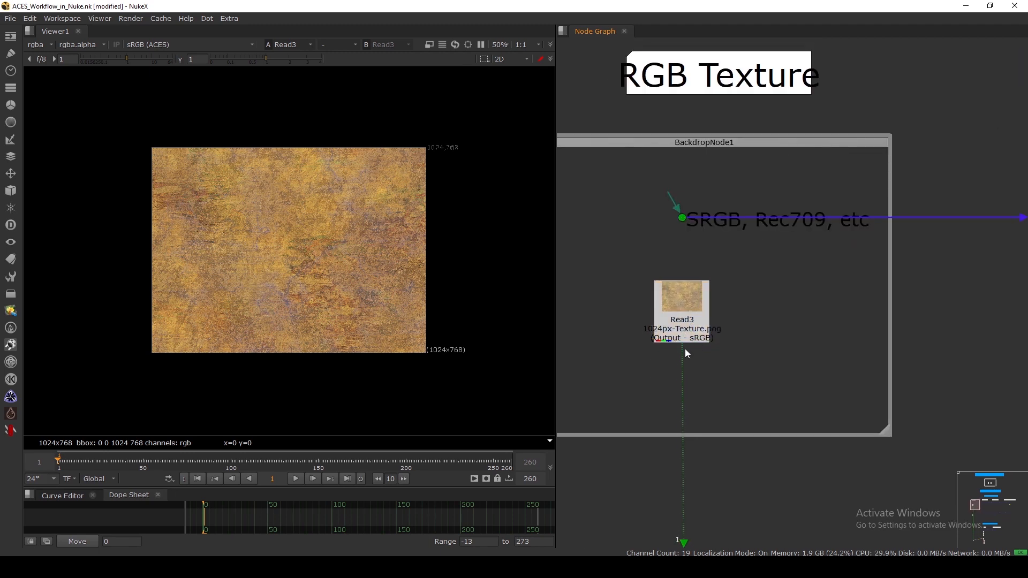
scroll(686, 348, "up", 5)
scroll(713, 322, "down", 6)
Add an OCIO ColorSpace node inside the "convert to ACEScg" backdrop and close its properties
middle_click_drag(736, 328, 388, 405)
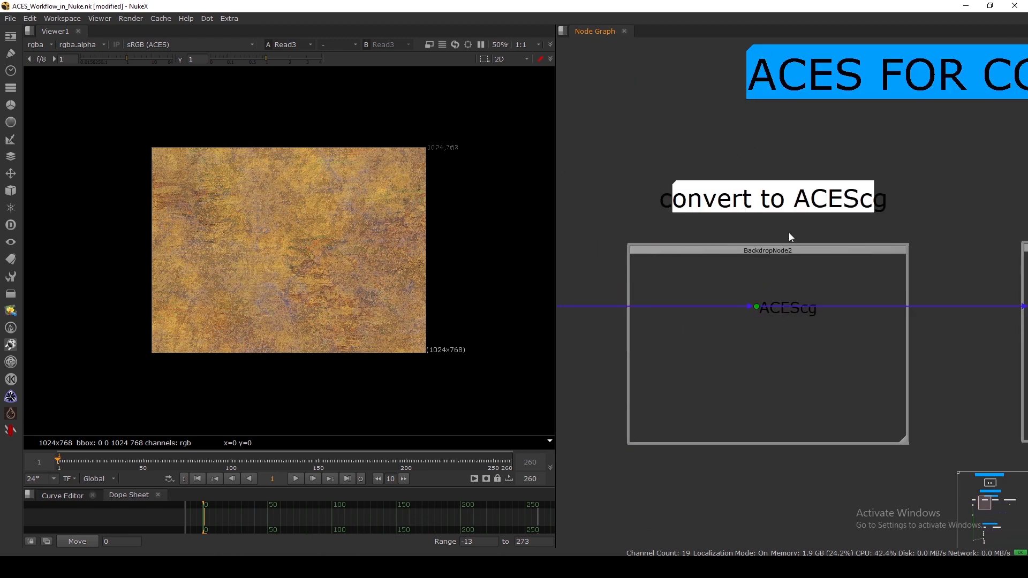
left_click_drag(767, 209, 764, 213)
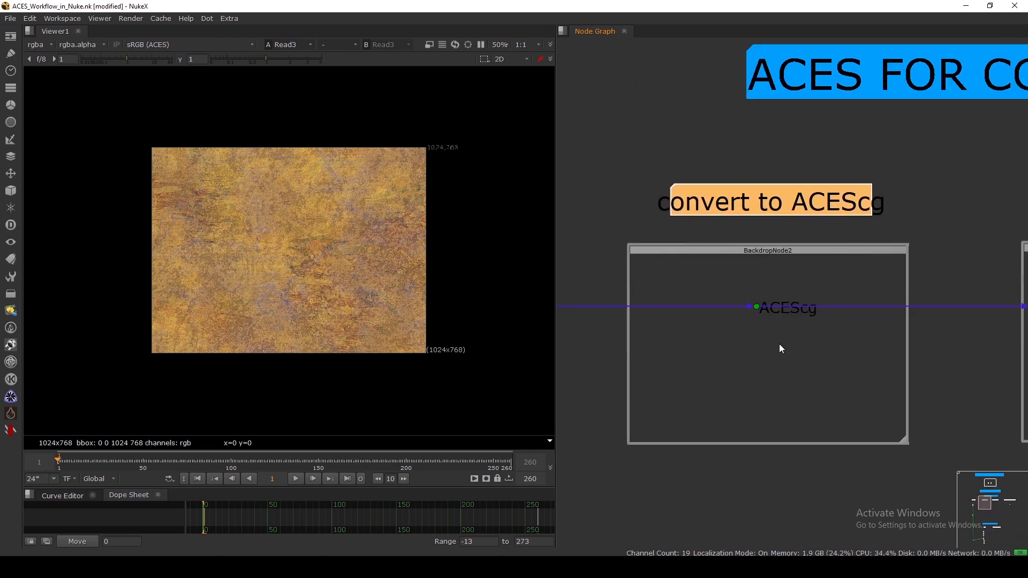
left_click(764, 365)
key("Tab")
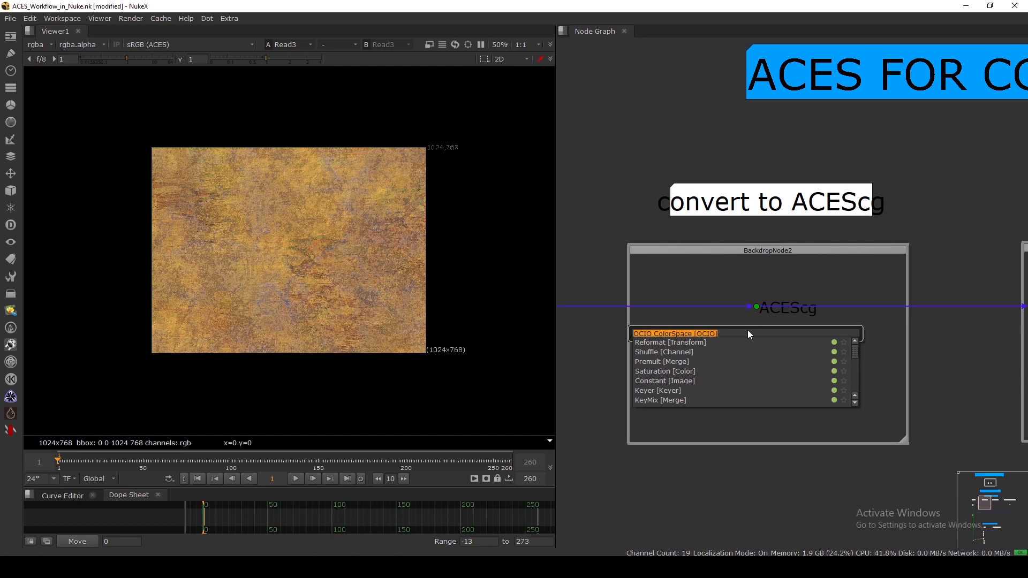
key("Return")
scroll(781, 375, "up", 3)
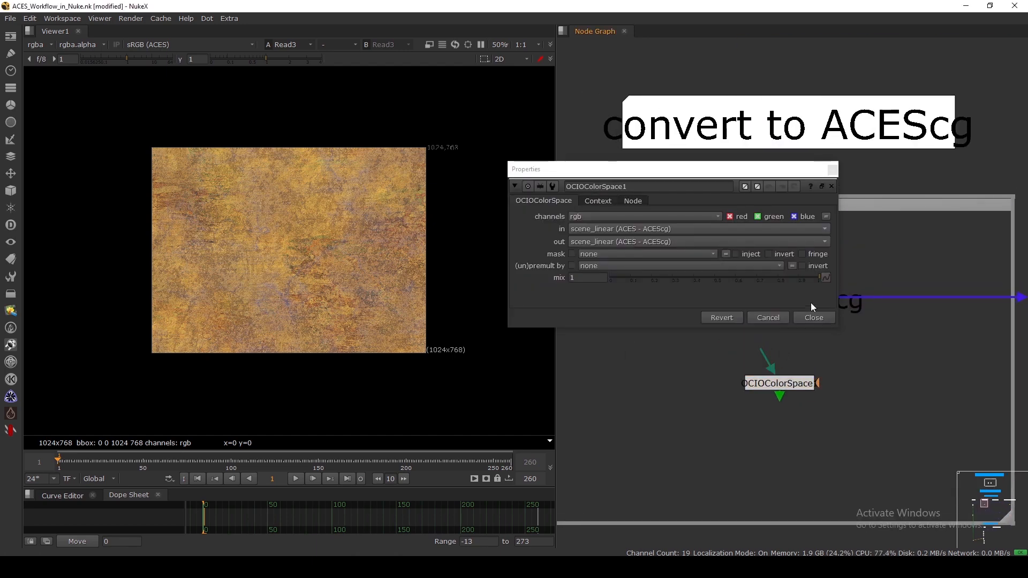
left_click(812, 315)
Connect the new OCIOColorSpace node's input to the Read3 texture and show the node in the viewer
scroll(800, 326, "down", 4)
middle_click_drag(785, 338, 957, 300)
left_click_drag(957, 300, 700, 334)
left_click(705, 322)
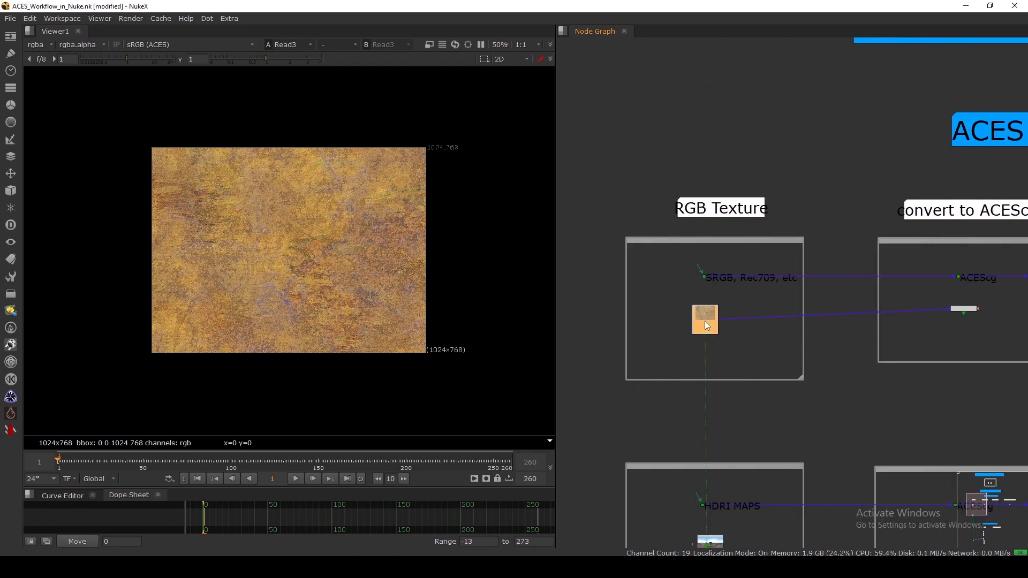
middle_click_drag(797, 322, 663, 370)
middle_click_drag(825, 354, 737, 276)
scroll(800, 351, "up", 3)
left_click_drag(729, 282, 731, 300)
key("1")
Open the OCIOColorSpace1 node's properties and set its input colorspace to Output - sRGB
double_click(731, 299)
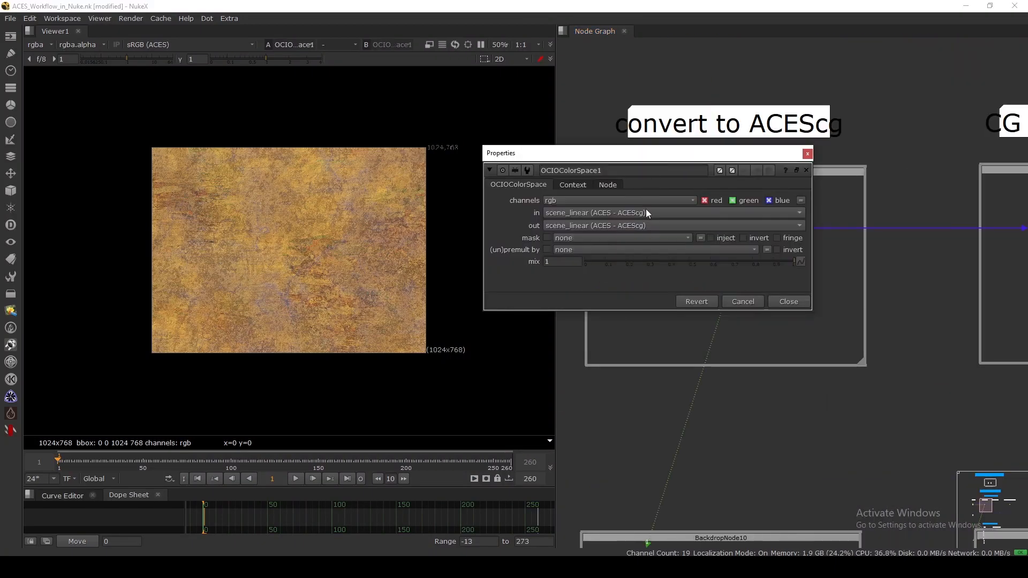
left_click(646, 212)
mouse_move(664, 354)
mouse_move(757, 380)
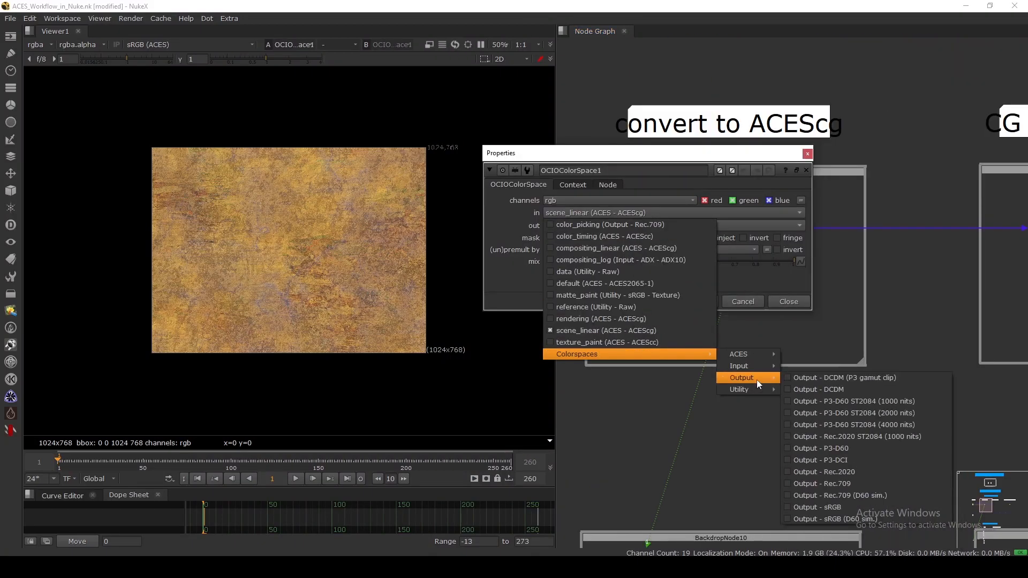
left_click(844, 506)
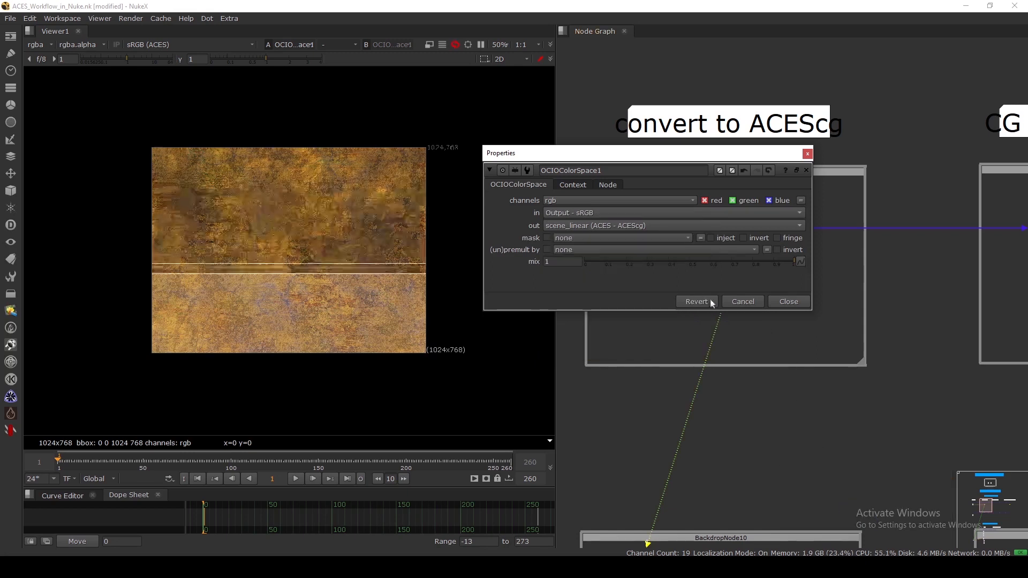
Set the OCIOColorSpace1 node's output colorspace to ACES - ACEScg and close its properties
left_click(628, 226)
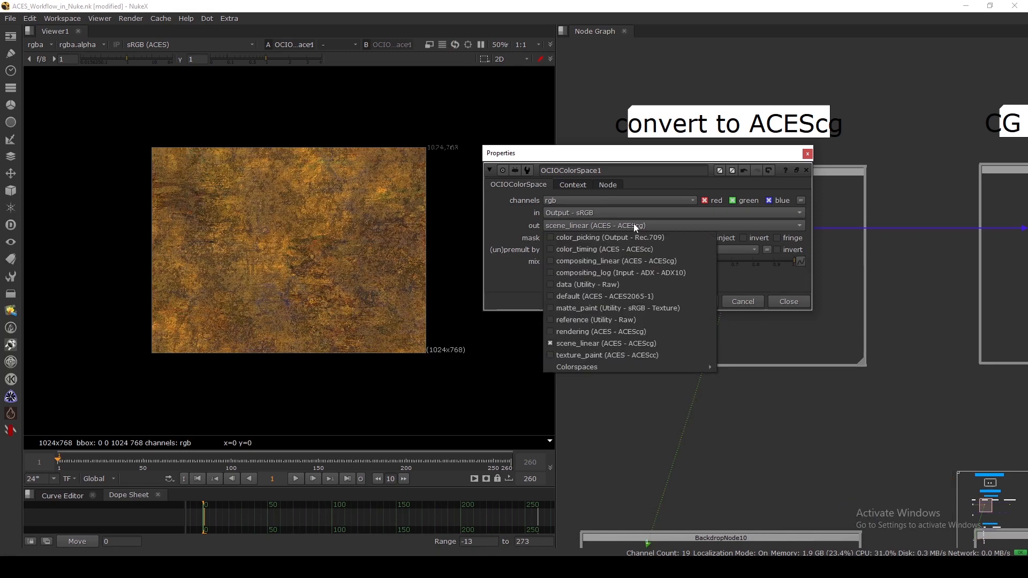
mouse_move(696, 367)
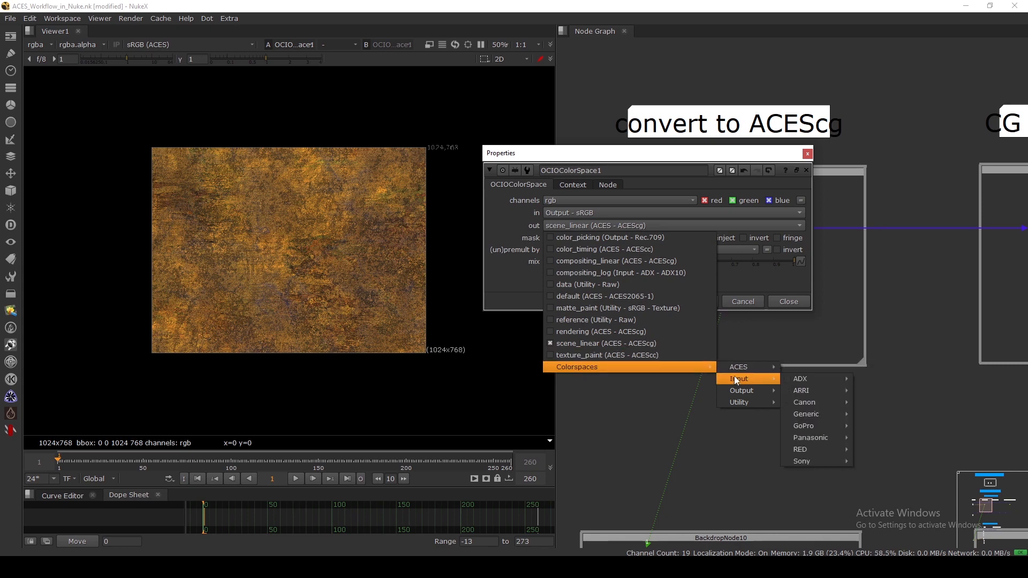
mouse_move(741, 367)
left_click(842, 414)
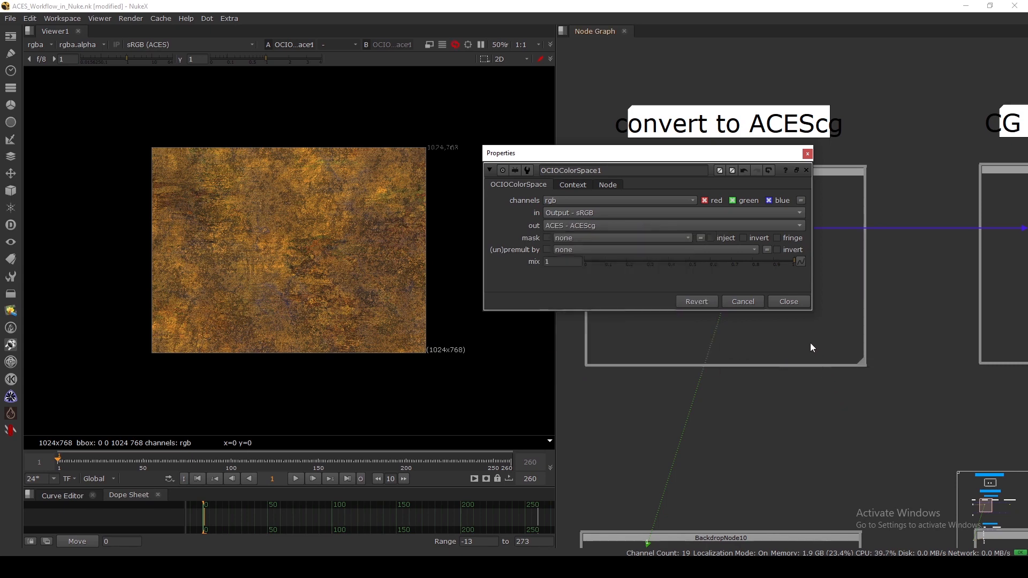
left_click(789, 302)
Examine the workflow backdrops for CG Render in ACEScg and Render in SRBG, Rec709, Rec2020, etc
scroll(750, 300, "down", 5)
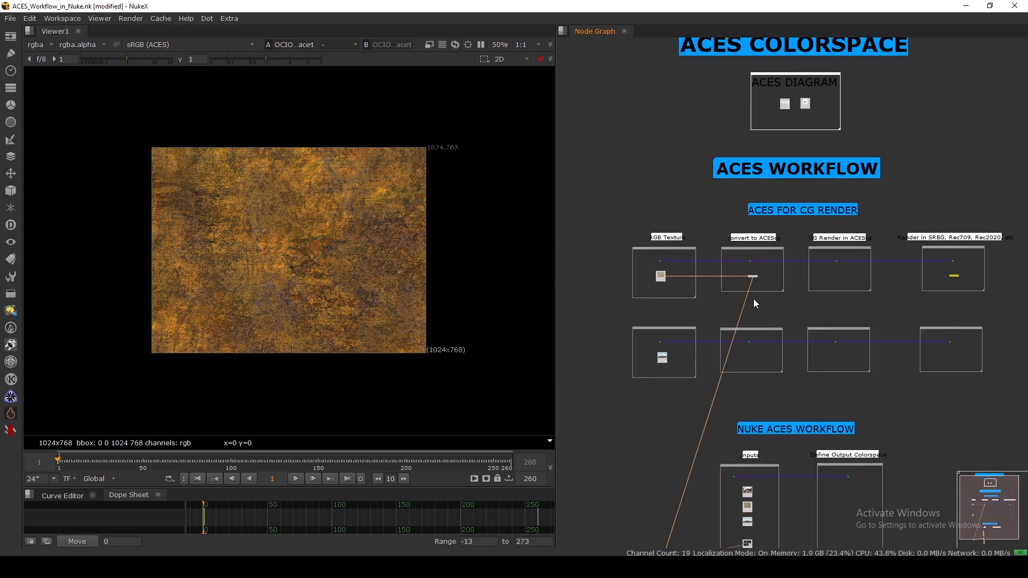
scroll(721, 312, "up", 6)
scroll(684, 336, "up", 3)
middle_click_drag(803, 322, 751, 353)
scroll(691, 354, "down", 1)
left_click_drag(776, 315, 720, 397)
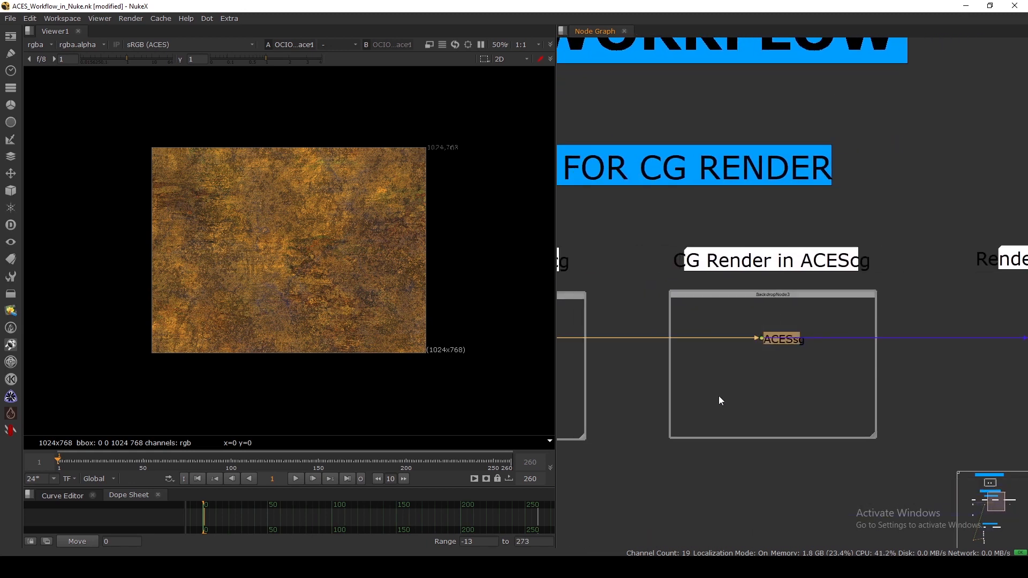
middle_click_drag(761, 366, 653, 395)
left_click_drag(791, 219, 695, 496)
middle_click_drag(728, 485, 680, 412)
middle_click_drag(916, 316, 703, 322)
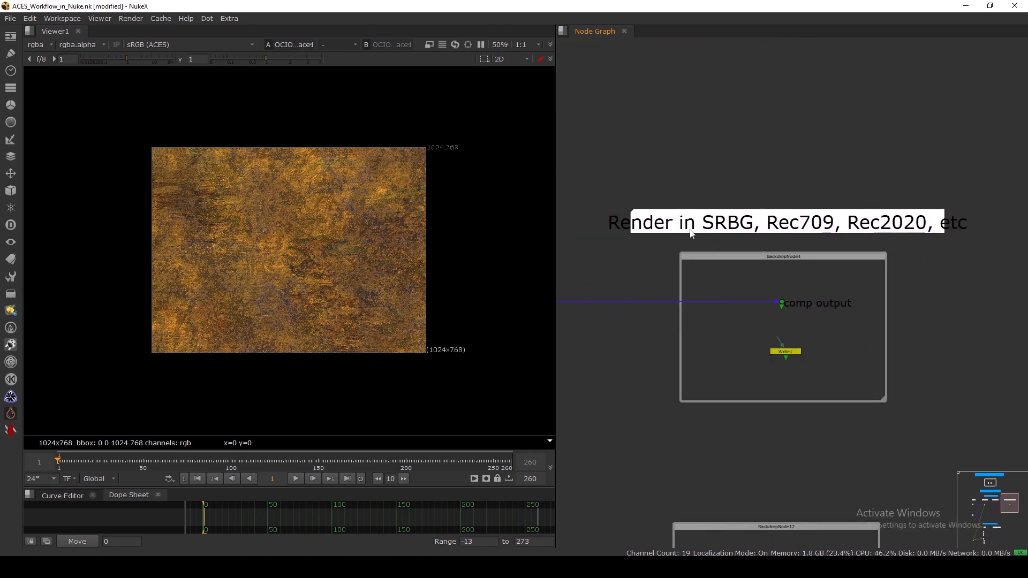
left_click_drag(590, 180, 854, 288)
middle_click_drag(747, 352, 737, 333)
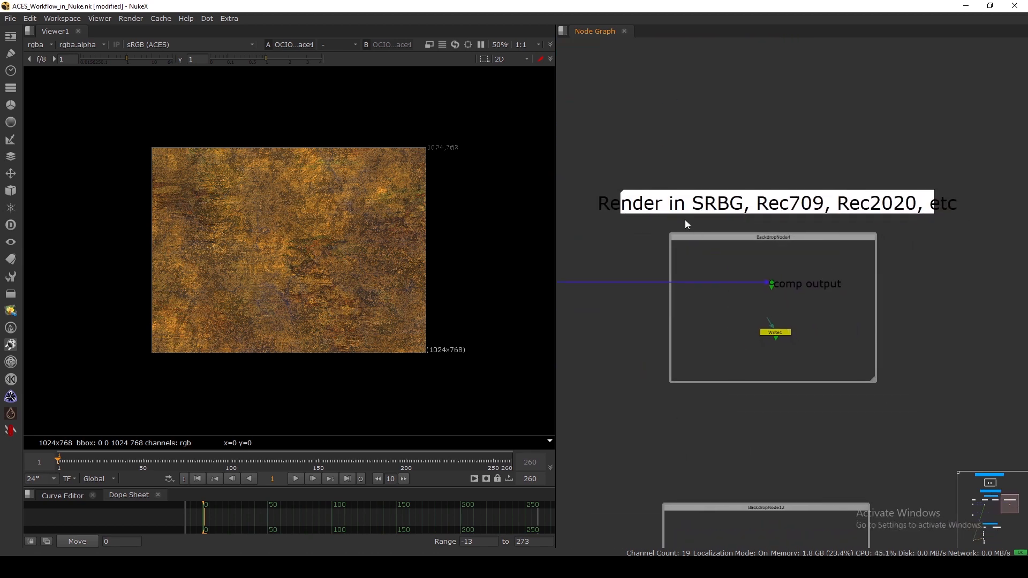
Show the "comp output" dot from the final render backdrop in the viewer
left_click_drag(615, 177, 750, 319)
key("1")
left_click(743, 317)
Add a Dot node inside the "CG Render in ACEScg" backdrop, beneath the existing labelled dot
middle_click_drag(740, 314, 798, 305)
middle_click_drag(649, 312, 922, 278)
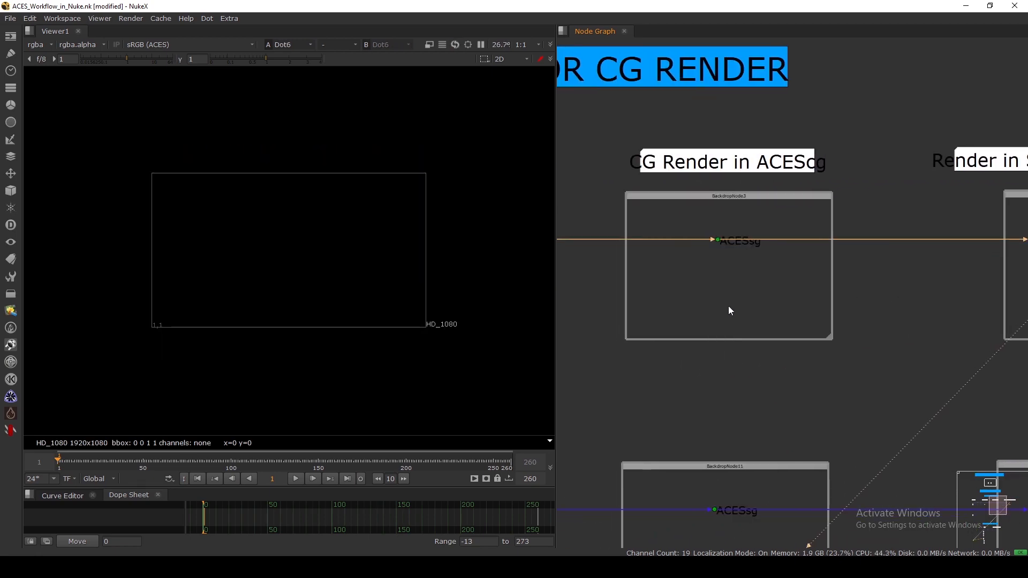
scroll(728, 307, "down", 5)
middle_click_drag(729, 307, 810, 302)
scroll(716, 299, "up", 6)
middle_click_drag(938, 287, 832, 303)
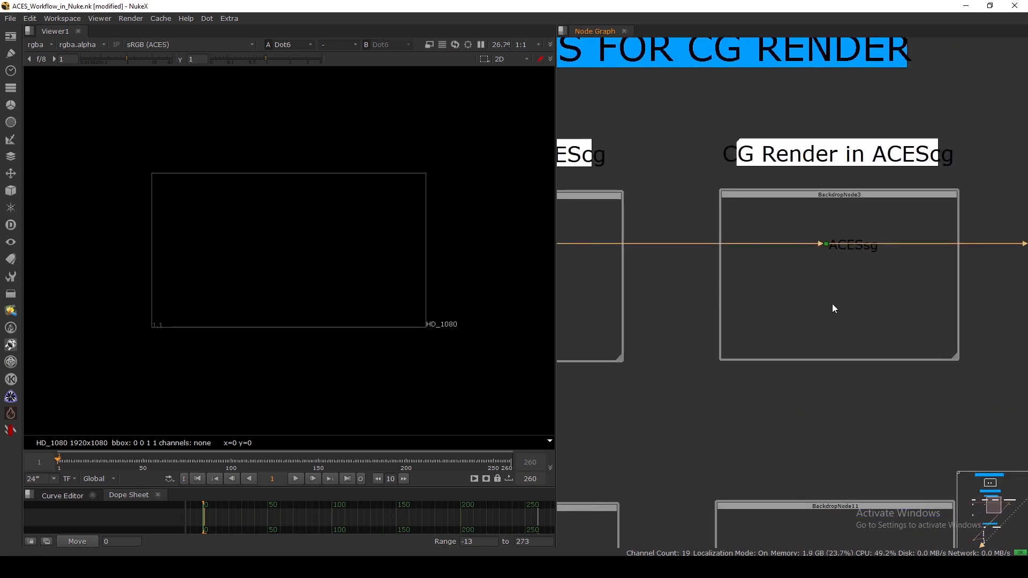
left_click(833, 305)
key("period")
Connect the new dot's input to the OCIOColorSpace1 node and show the dot in the viewer
left_click_drag(826, 293, 754, 323)
middle_click_drag(754, 323, 899, 301)
left_click_drag(898, 301, 633, 279)
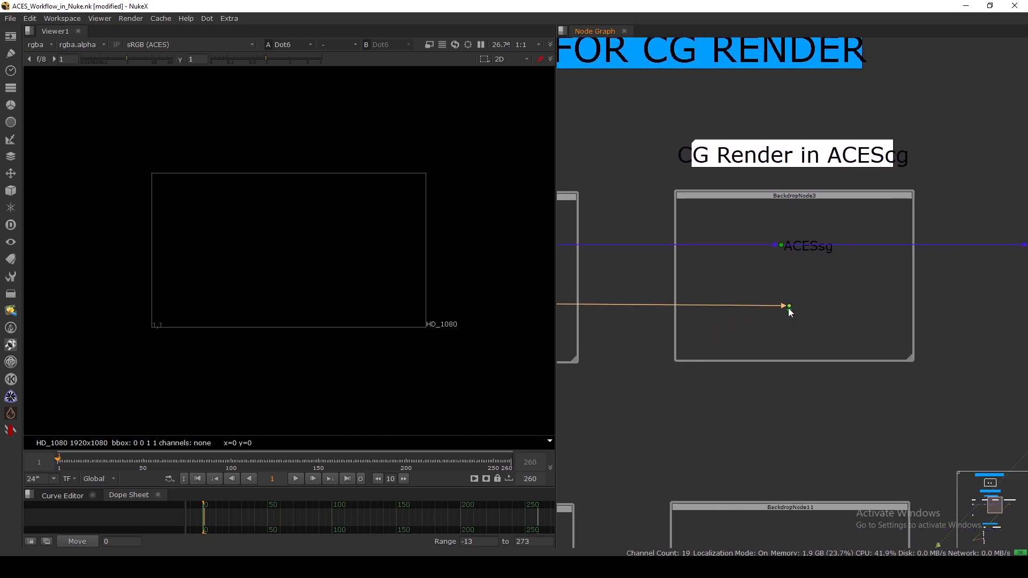
left_click_drag(791, 308, 793, 304)
key("1")
Connect the Write1 node's input to the new dot in the CG Render backdrop and show Write1 in the viewer
middle_click_drag(690, 330, 643, 314)
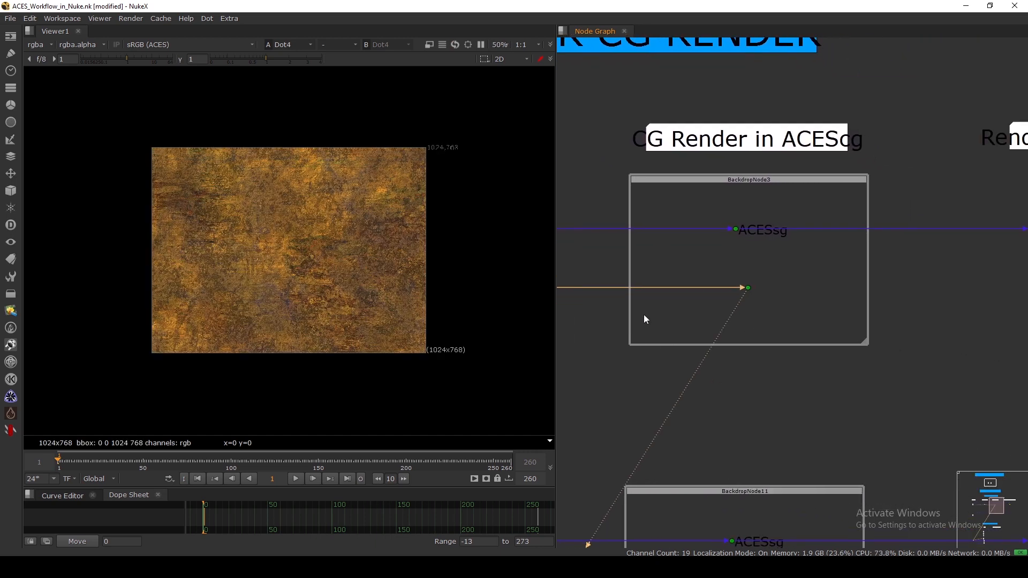
middle_click_drag(959, 305, 634, 315)
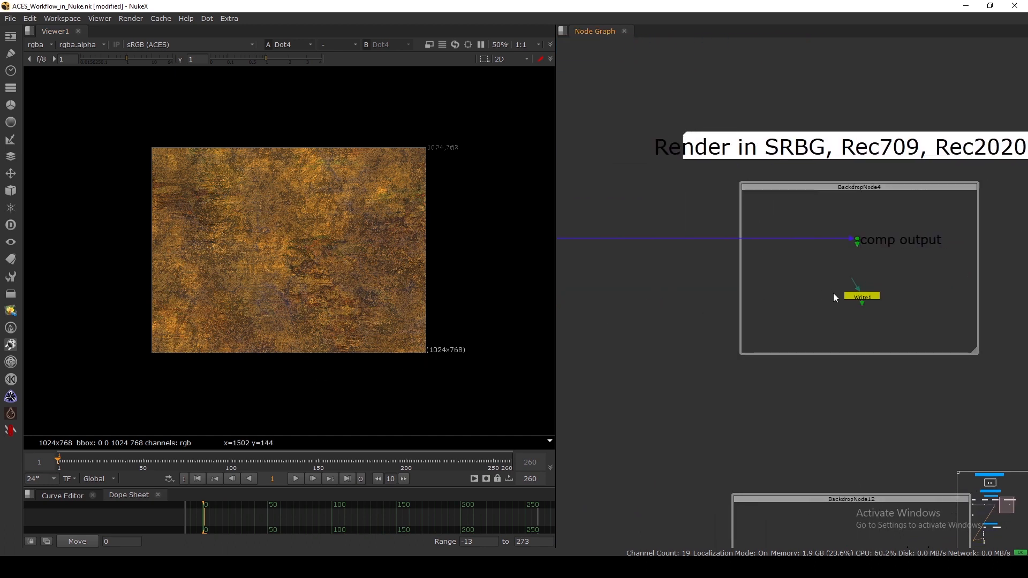
left_click(854, 283)
middle_click_drag(775, 337, 922, 315)
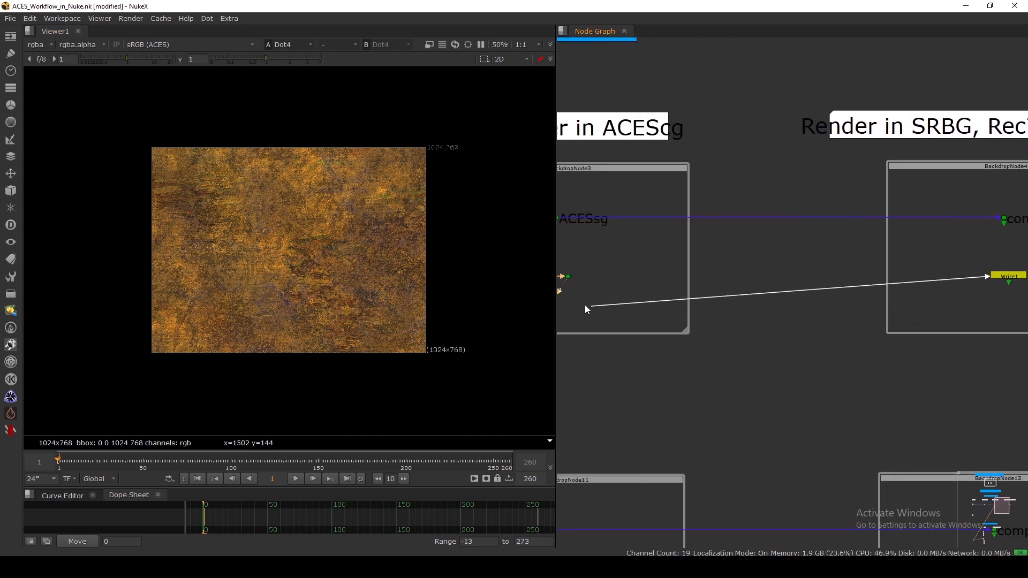
left_click(569, 279)
scroll(662, 323, "down", 3)
middle_click_drag(785, 297, 727, 306)
scroll(781, 301, "up", 3)
left_click(792, 307)
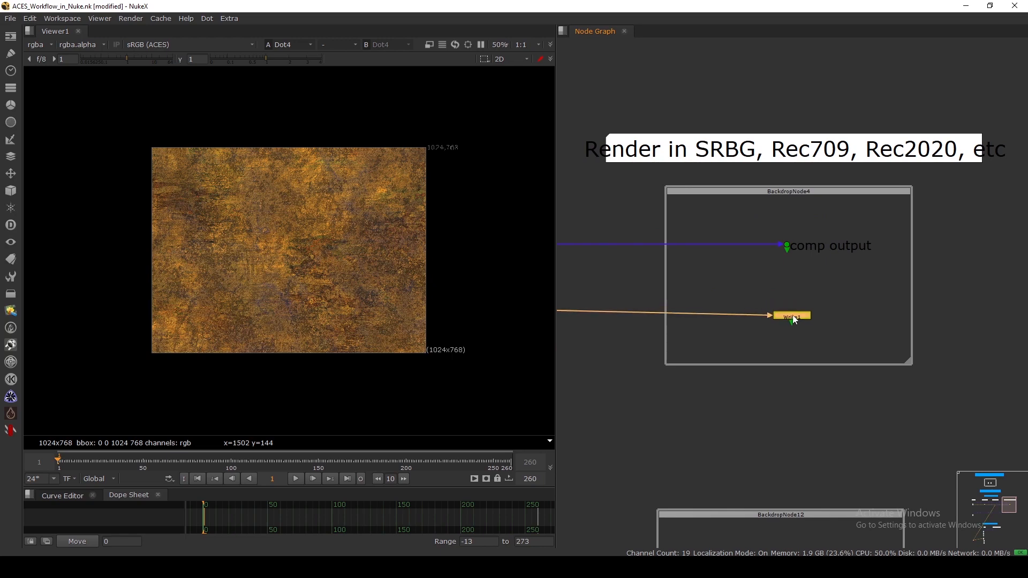
key("1")
Open the Write1 node's properties and set its output file to E:/ACES Workflow in Nuke/ACEScg/srgb.exr
middle_click_drag(792, 306, 739, 326)
double_click(737, 323)
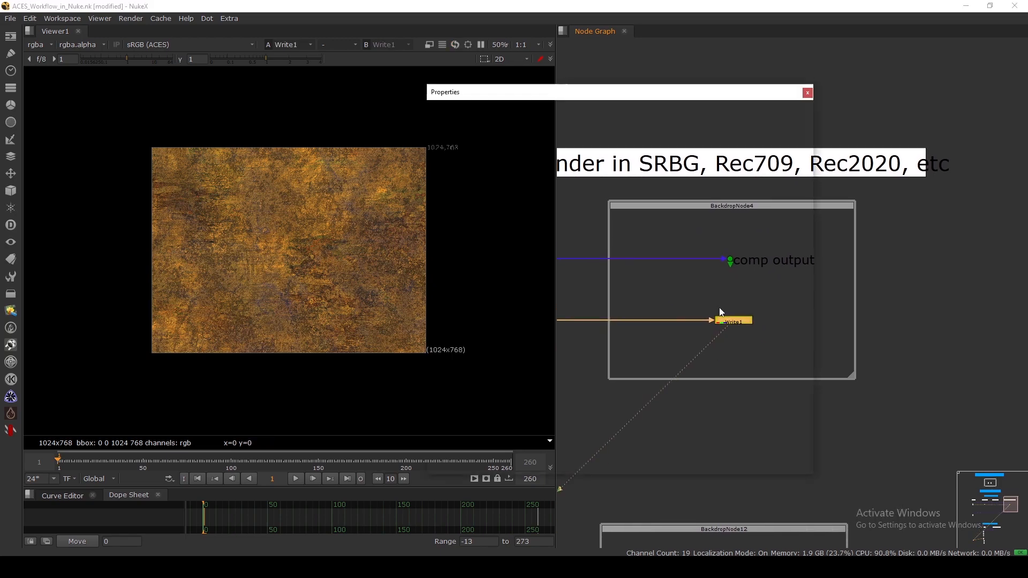
left_click_drag(720, 92, 675, 105)
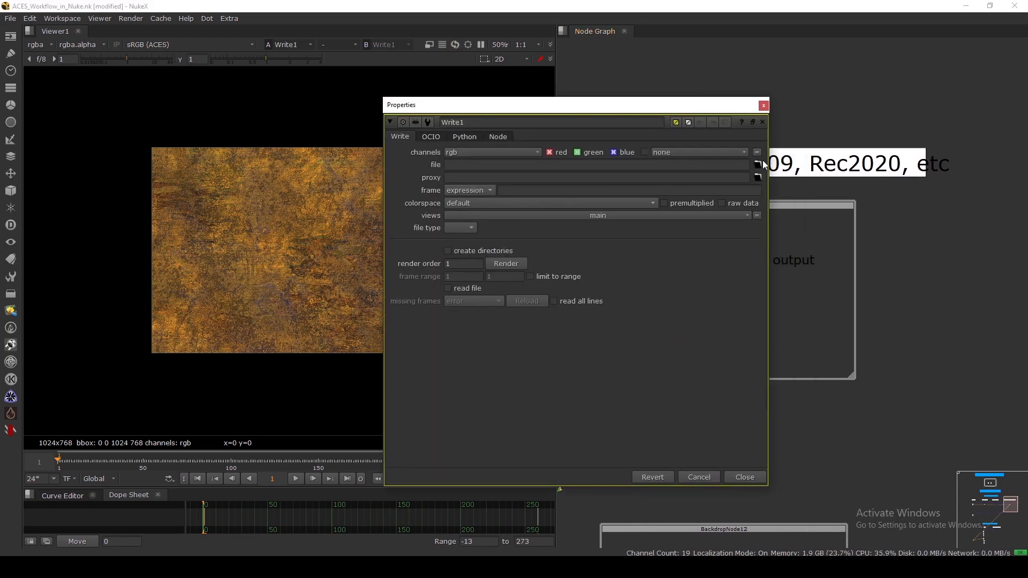
left_click(760, 163)
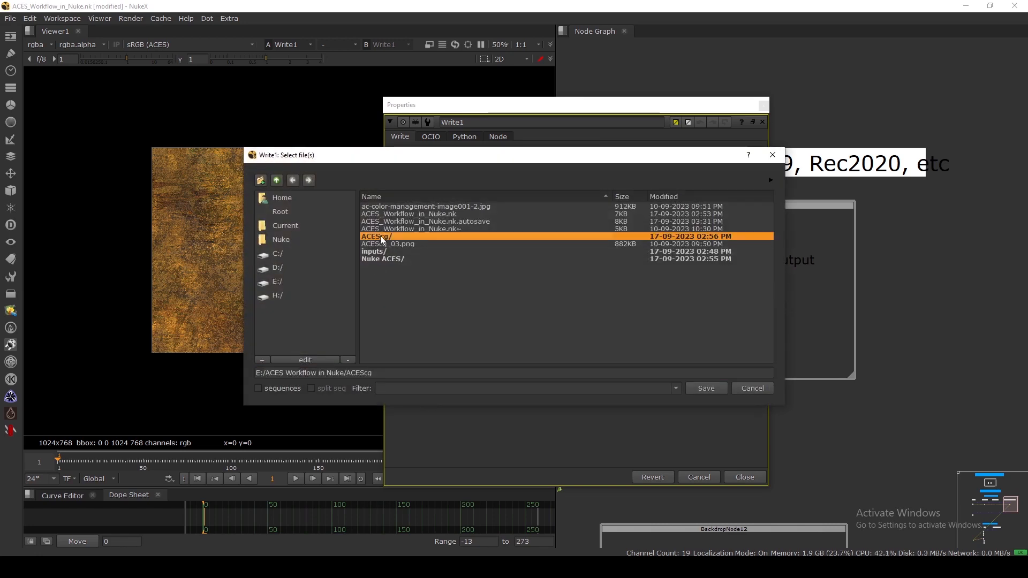
double_click(380, 236)
left_click(368, 368)
type("CE")
key("BackSpace")
key("BackSpace")
type("ACEScg_sRGB")
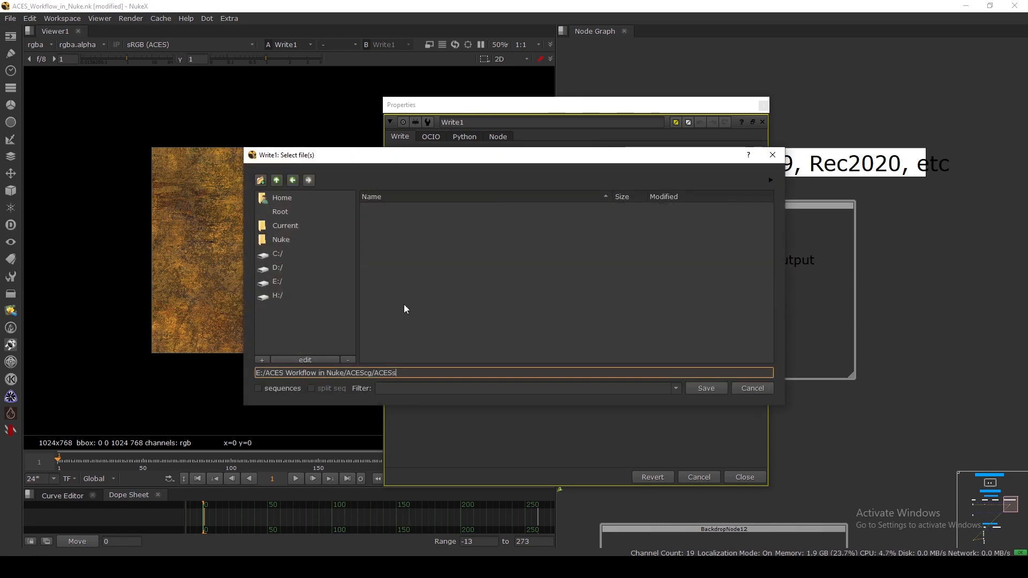
key("ctrl+BackSpace")
type("srgb.exr")
key("Return")
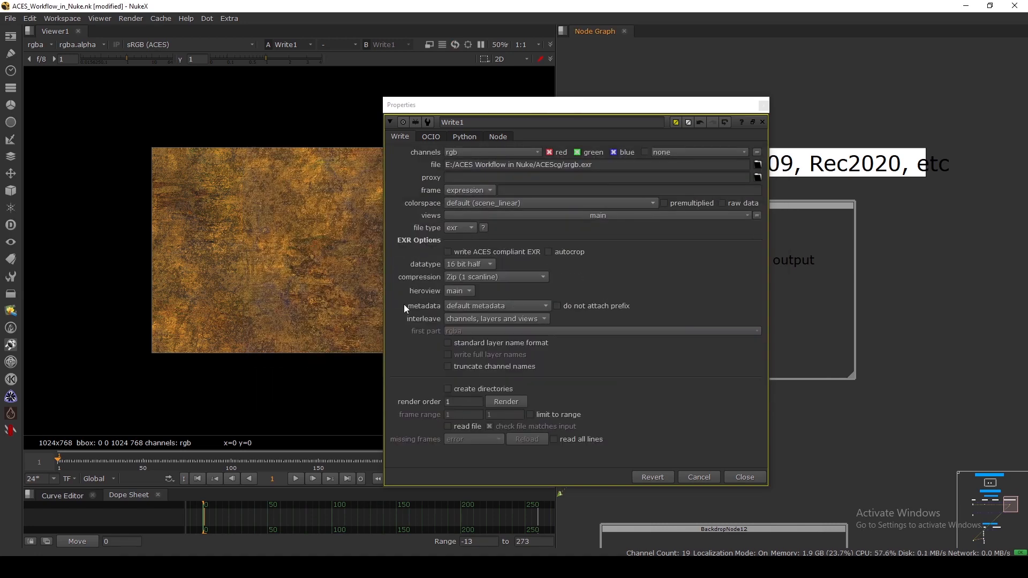
Set the Write1 node's output colorspace to Output - sRGB
left_click_drag(681, 105, 612, 146)
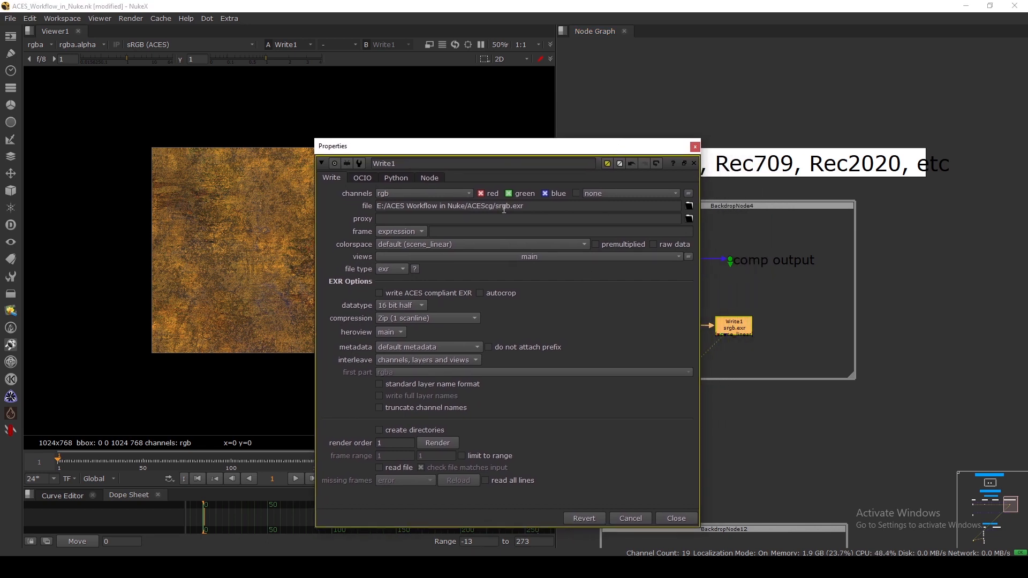
left_click_drag(529, 206, 495, 206)
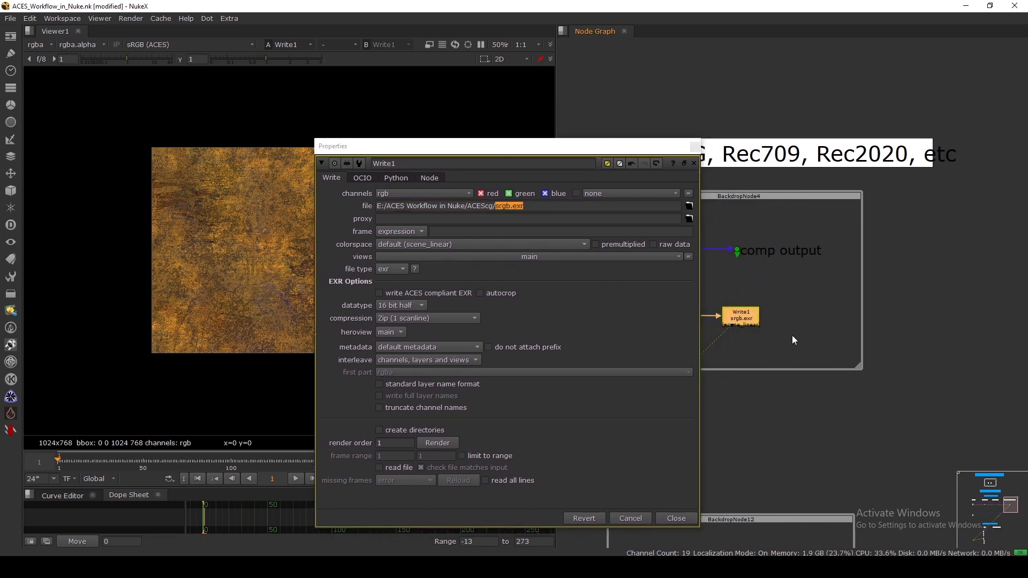
scroll(787, 316, "up", 3)
left_click_drag(769, 280, 770, 274)
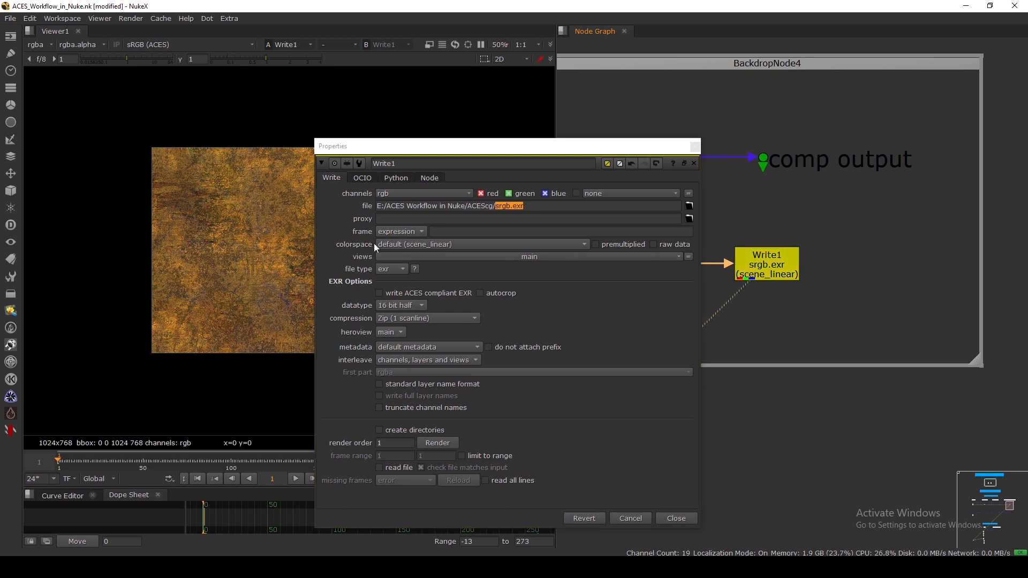
left_click(508, 244)
mouse_move(509, 398)
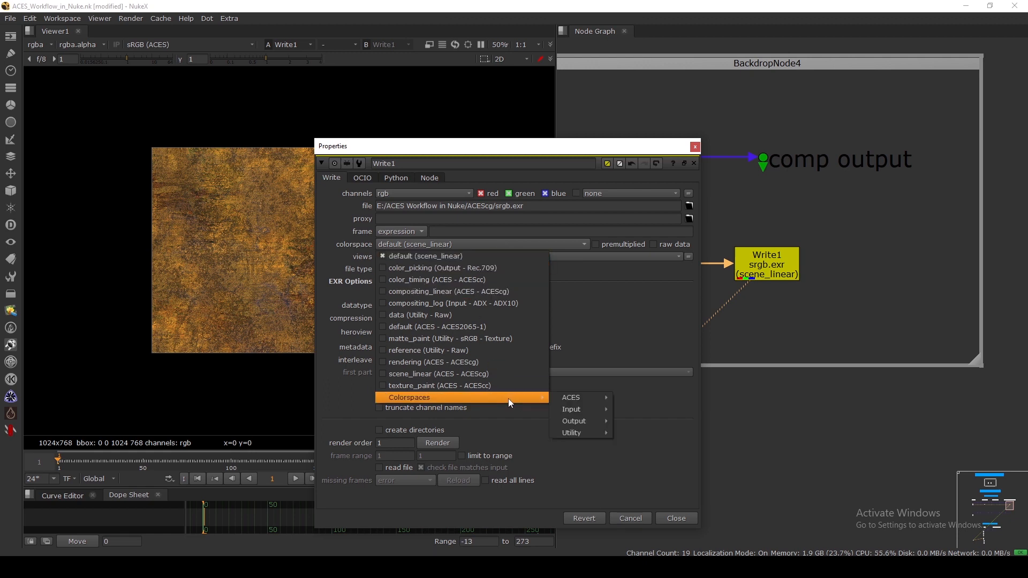
mouse_move(568, 421)
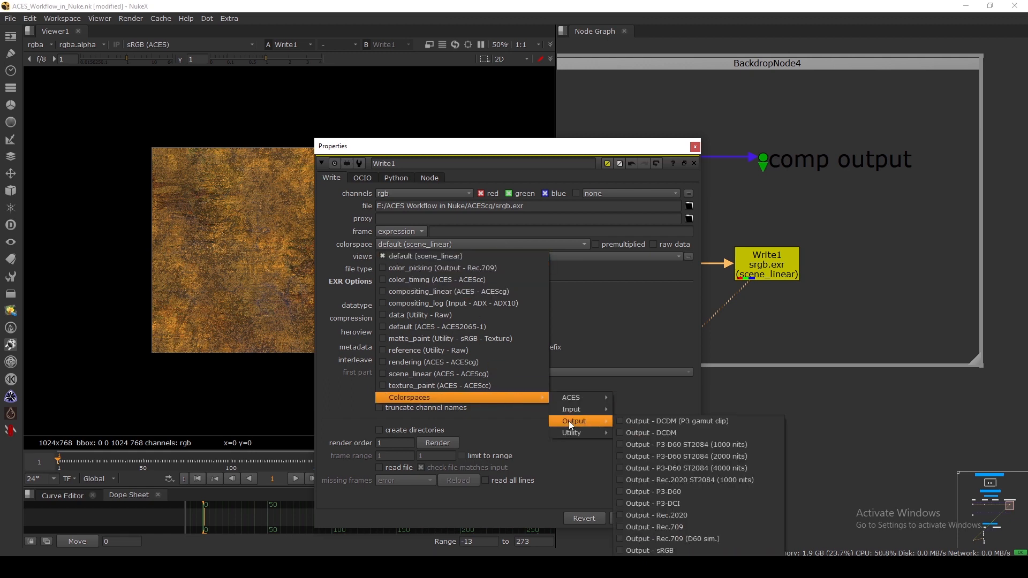
left_click(676, 551)
Shift the Write1 properties window slightly aside and render frame 1 from the node
left_click_drag(674, 150, 684, 116)
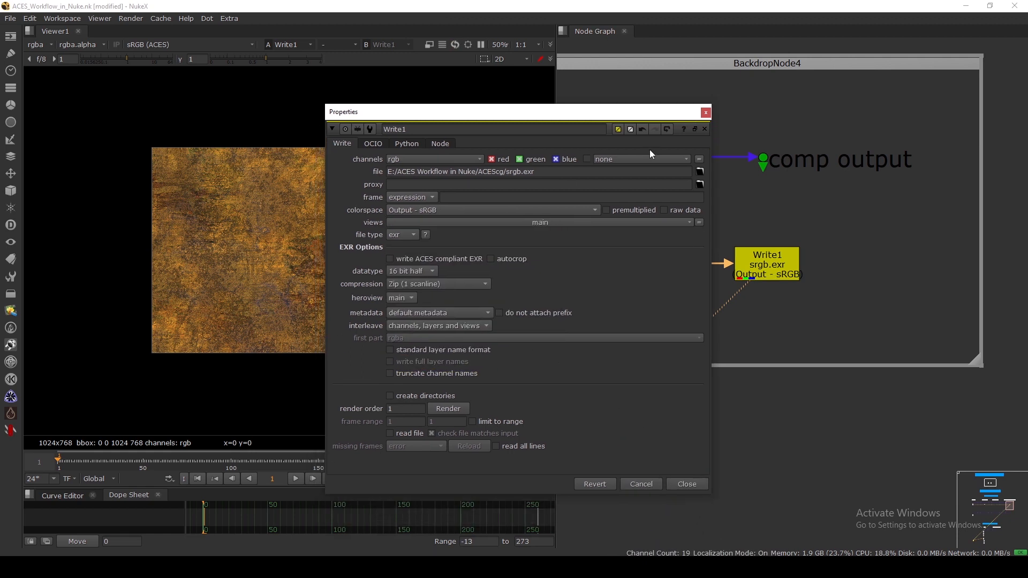
left_click(448, 409)
left_click(538, 313)
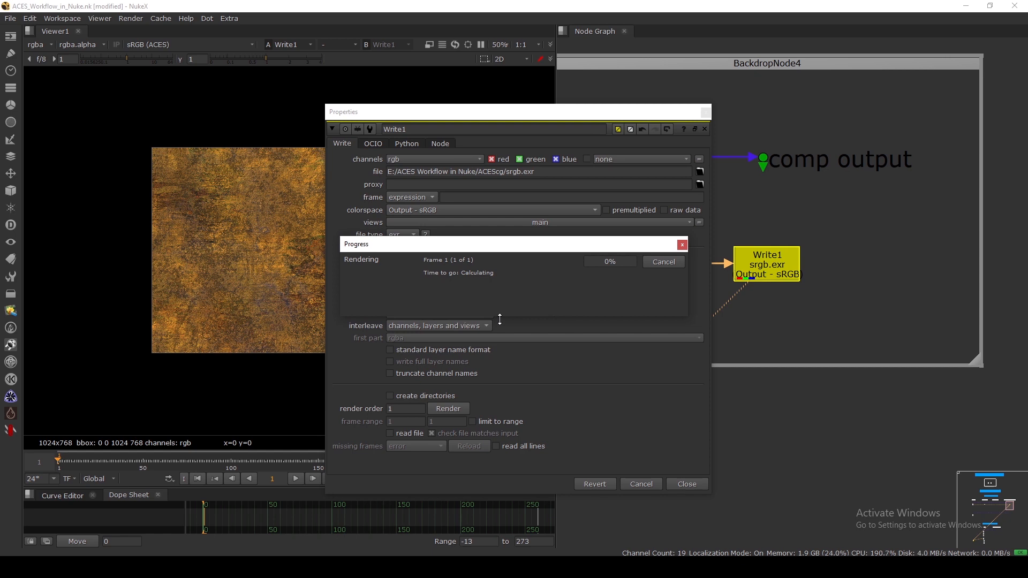
Close the Write1 properties, read in the rendered srgb.exr with a new Read node beside Write1, and show it in the viewer
left_click(700, 483)
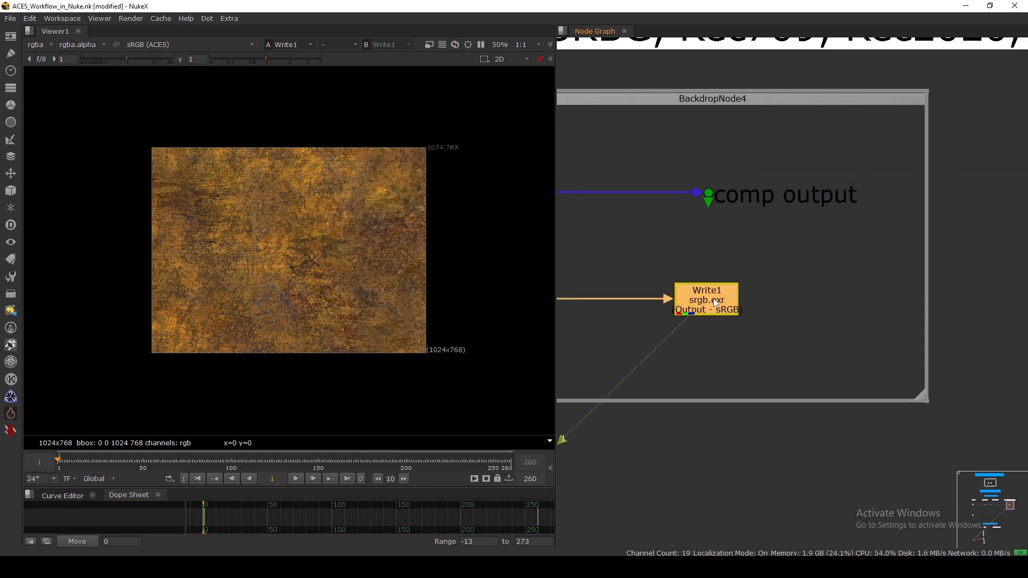
left_click(798, 314)
key("r")
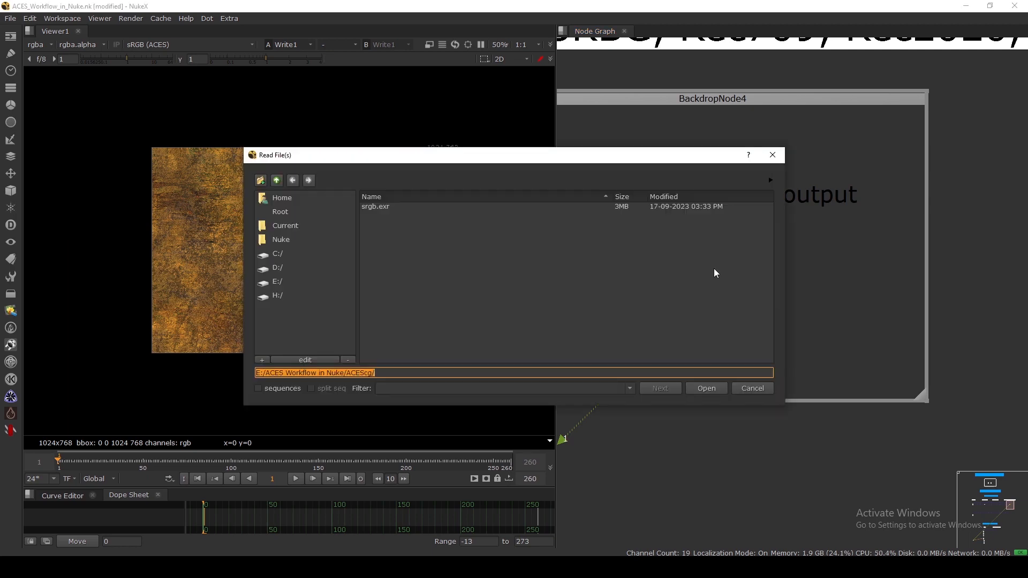
double_click(377, 207)
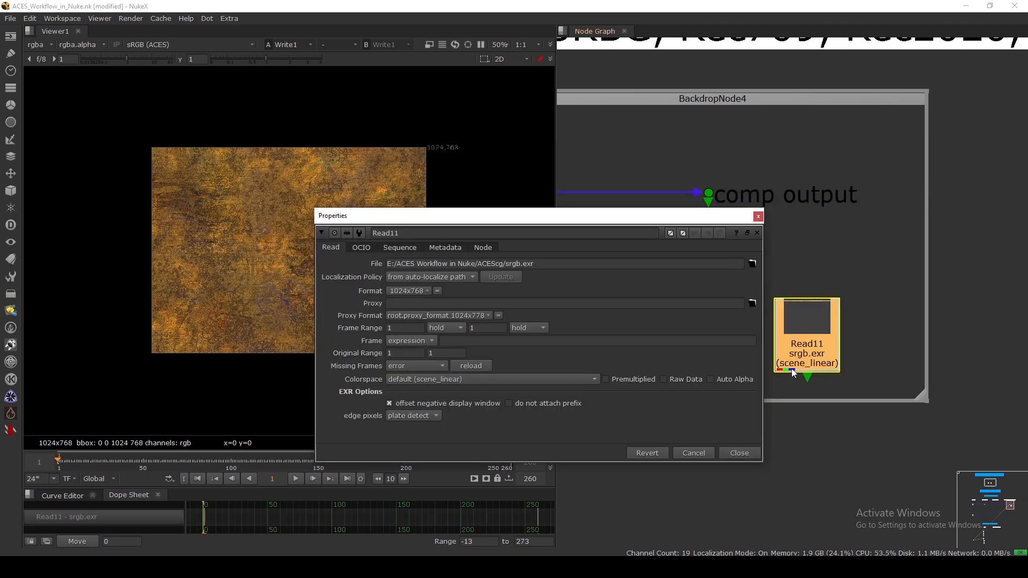
left_click_drag(830, 327, 850, 307)
key("1")
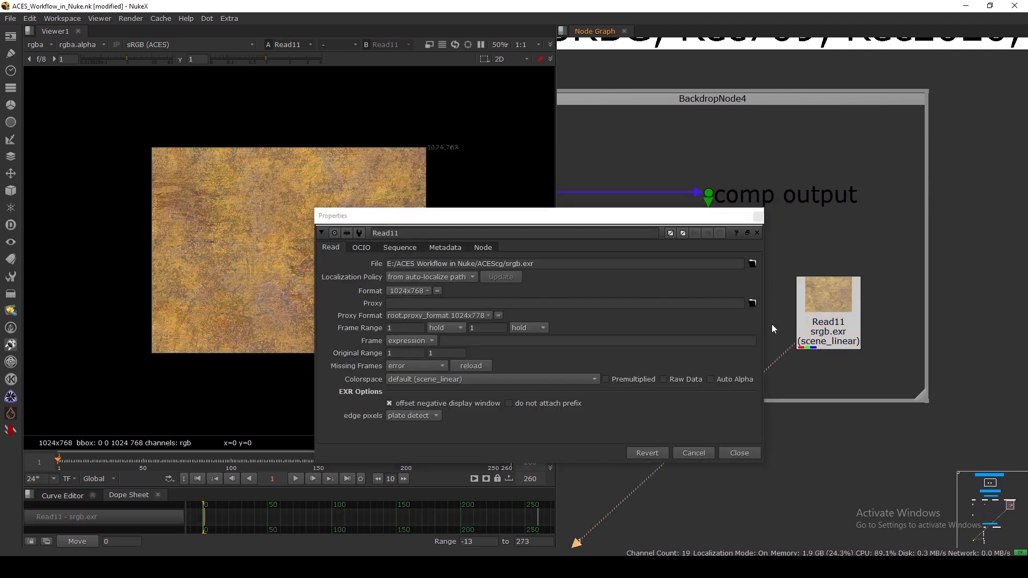
Set the srgb.exr Read node's colorspace to Output - sRGB and close its properties
left_click(542, 379)
mouse_move(455, 532)
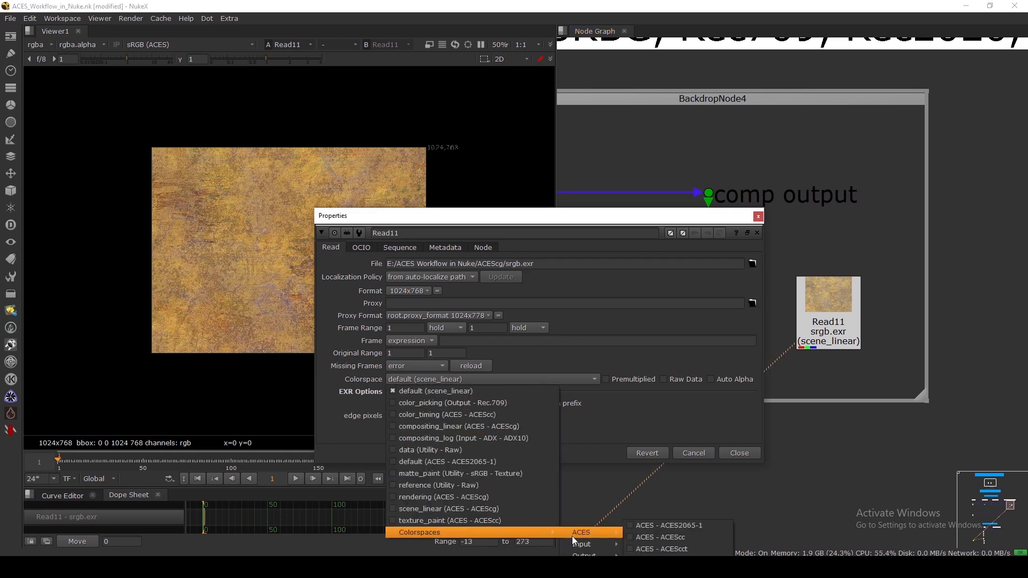
mouse_move(587, 553)
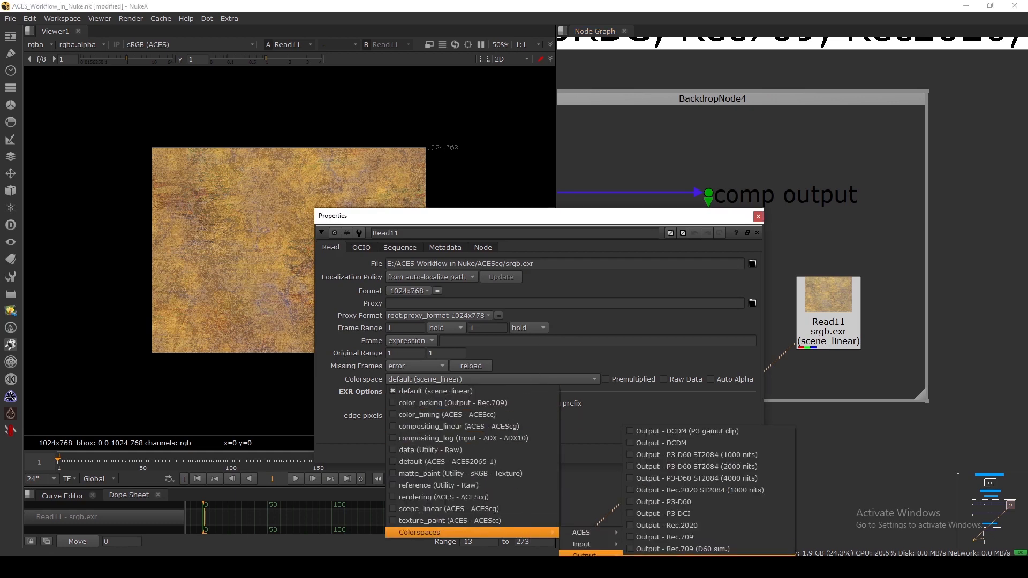
left_click(664, 560)
left_click(750, 453)
left_click_drag(838, 306, 844, 307)
Compare the Write1 output with the srgb.exr Read node by alternating them in the viewer, finishing on Write1
left_click(712, 313)
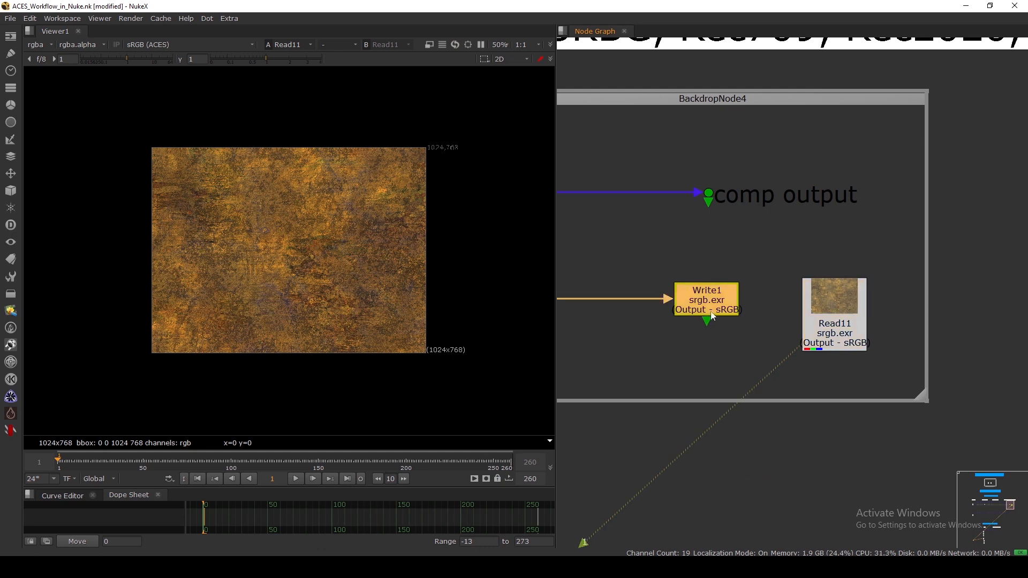
key("1")
left_click(828, 325)
key("1")
left_click(712, 311)
key("1")
left_click(830, 324)
key("1")
left_click(717, 308)
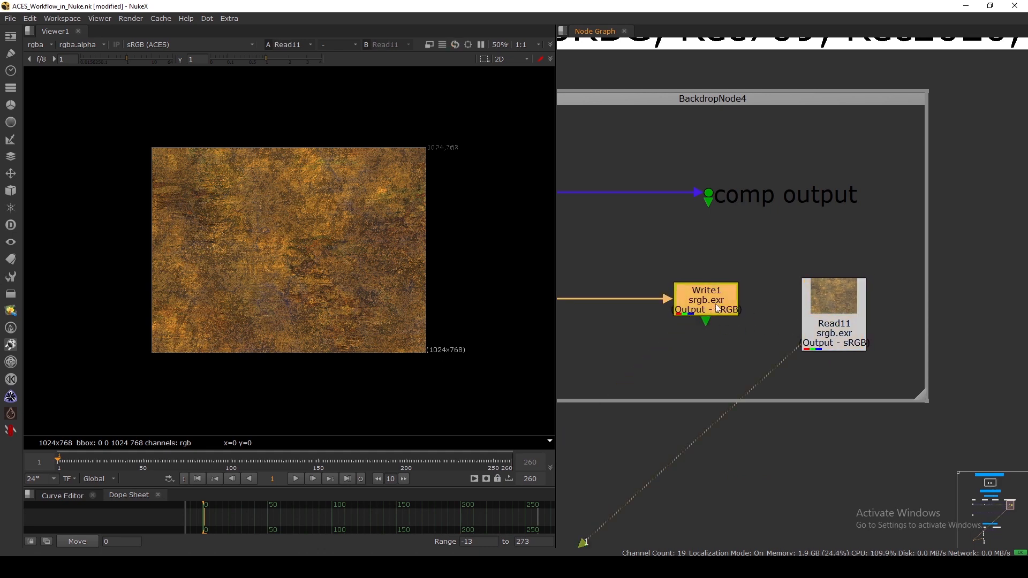
key("1")
Examine the available viewer display transforms and the OCIO color management options in the project settings
left_click(163, 45)
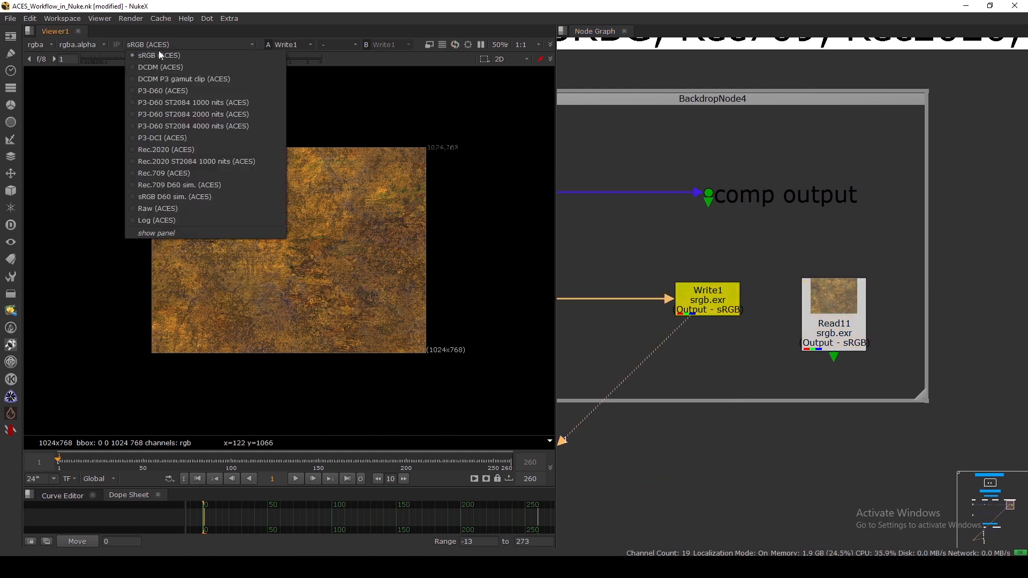
left_click(80, 179)
left_click(679, 256)
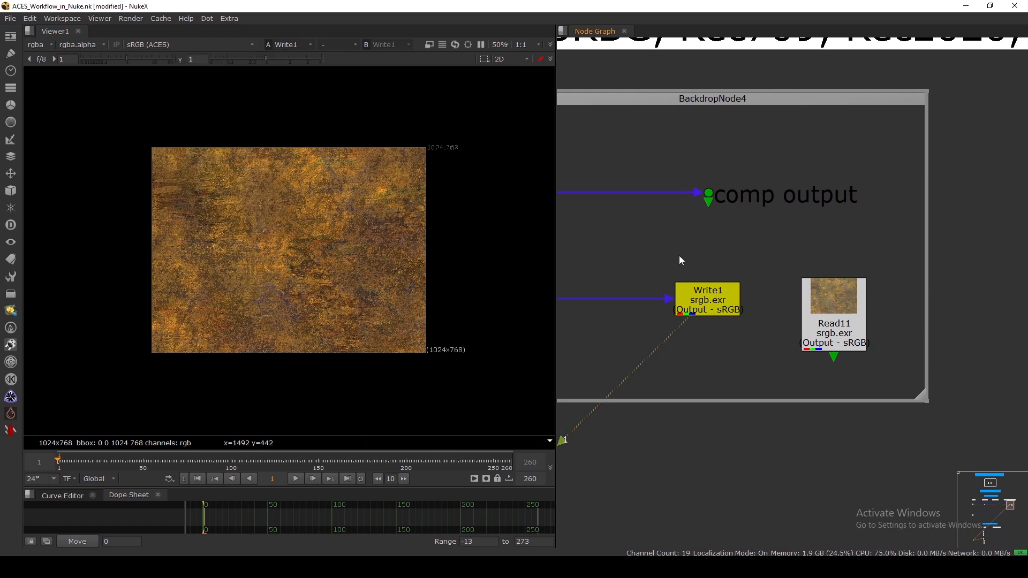
key("s")
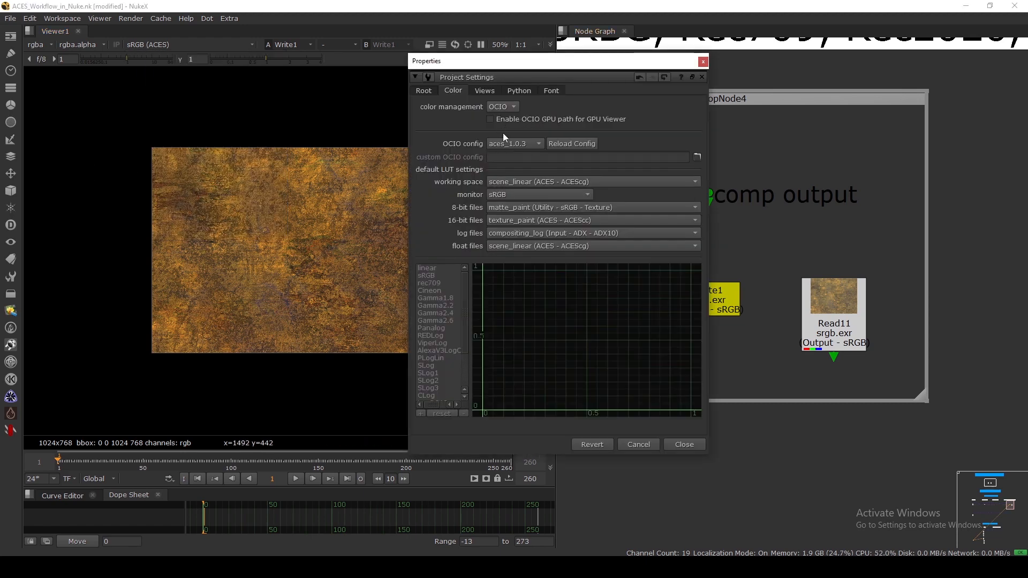
left_click(685, 445)
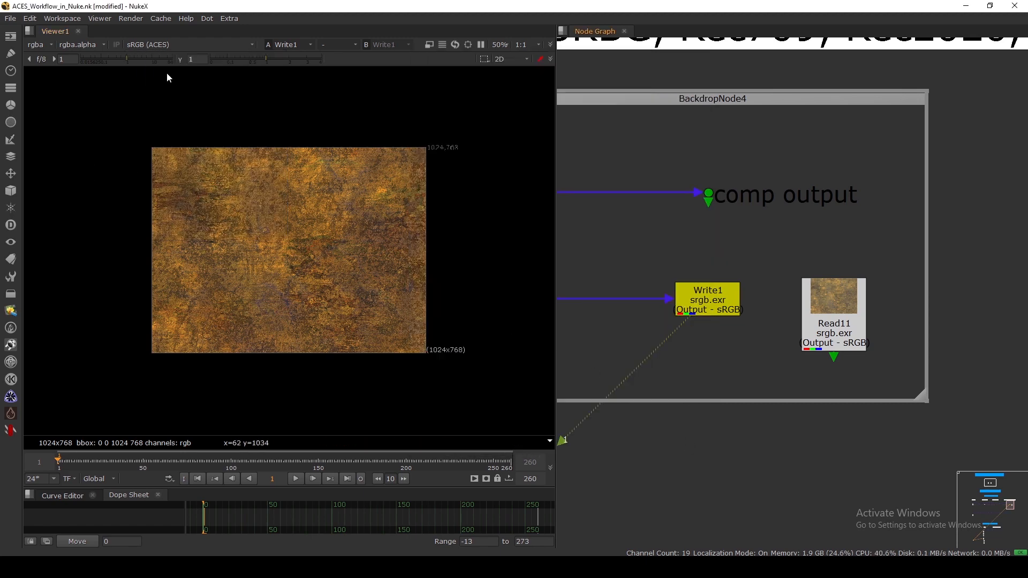
left_click(152, 44)
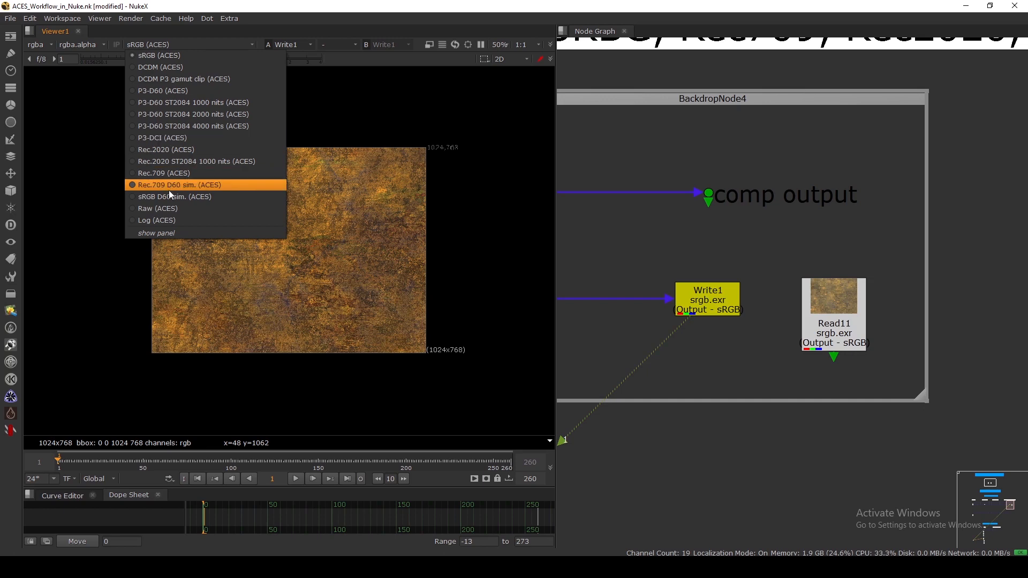
left_click(110, 178)
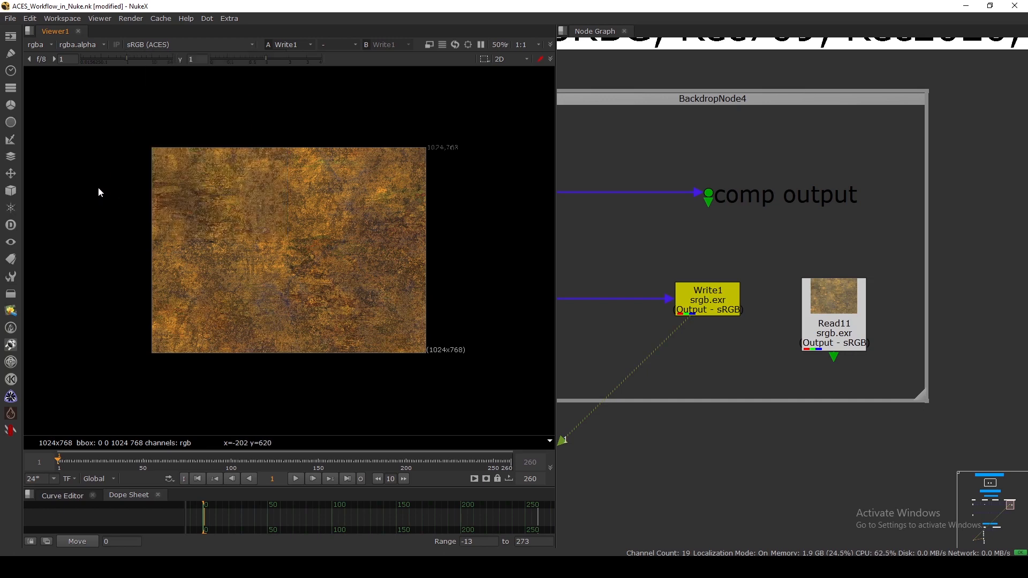
Review the CG render node chain, from the sRGB texture Read3 to the OCIOColorSpace node that converts it to ACEScg
scroll(776, 309, "down", 5)
scroll(821, 317, "down", 2)
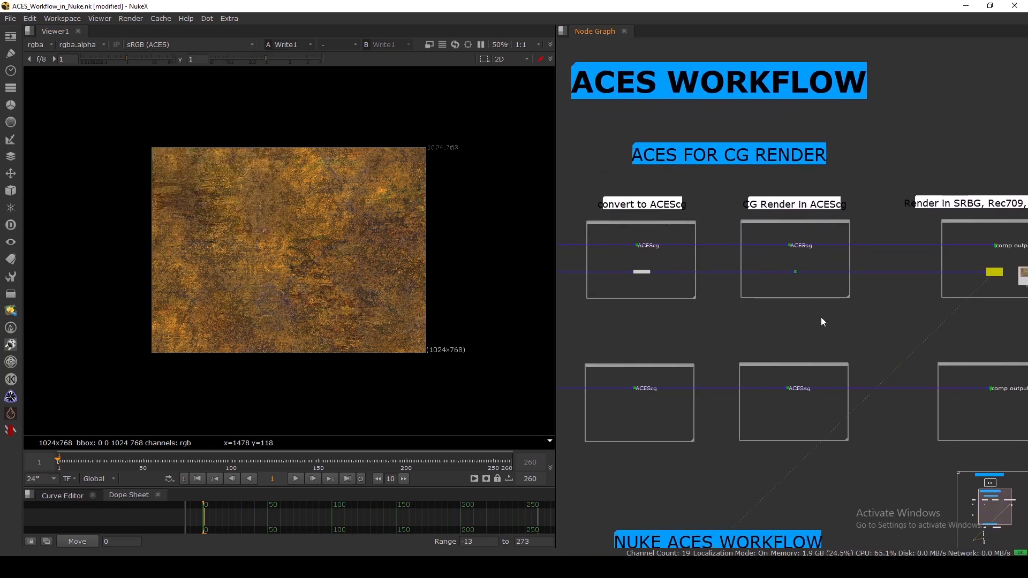
scroll(753, 320, "down", 3)
scroll(644, 298, "up", 3)
scroll(642, 284, "up", 2)
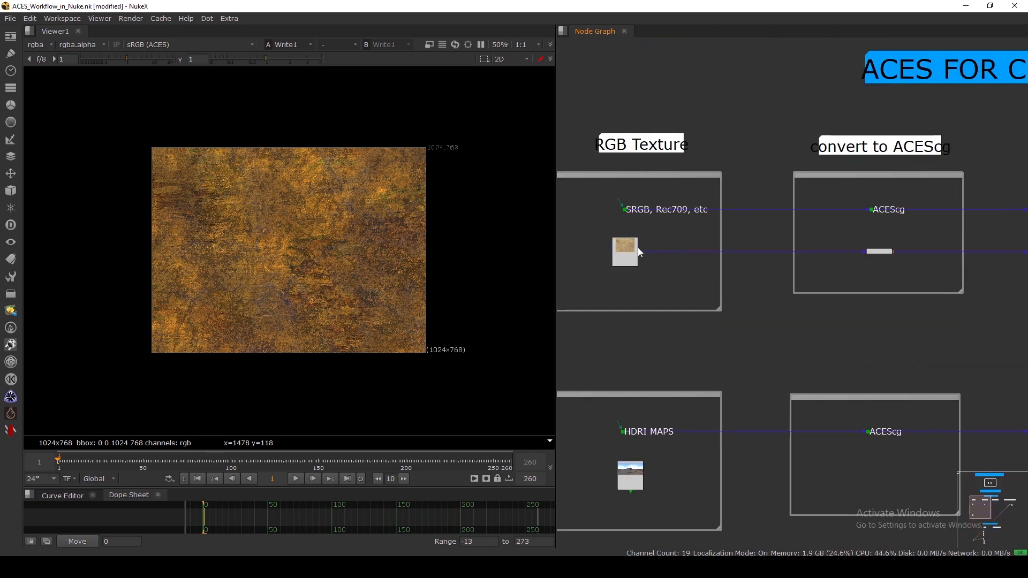
scroll(663, 285, "down", 4)
scroll(665, 282, "up", 5)
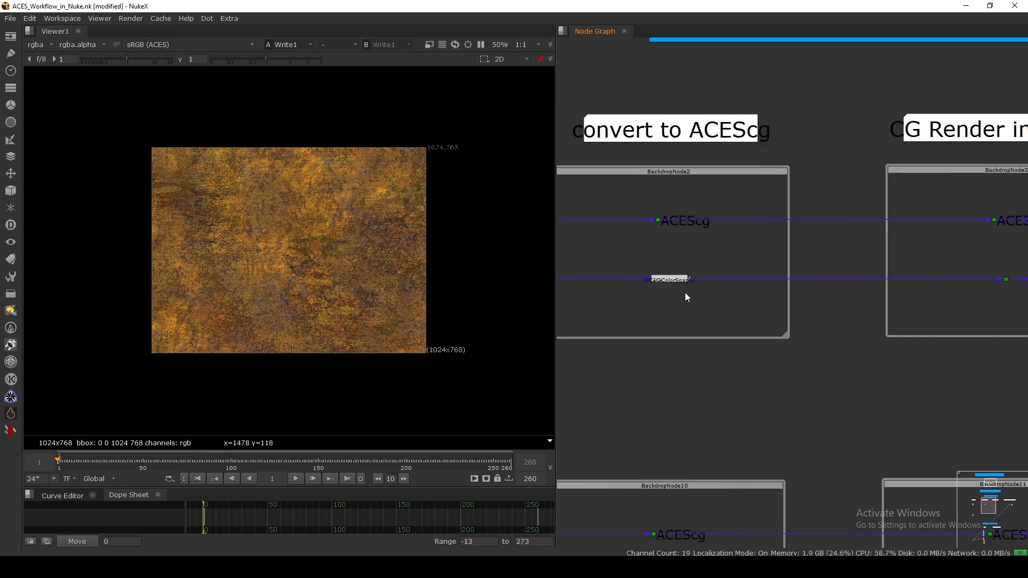
scroll(671, 283, "up", 2)
left_click(673, 282)
scroll(676, 300, "down", 6)
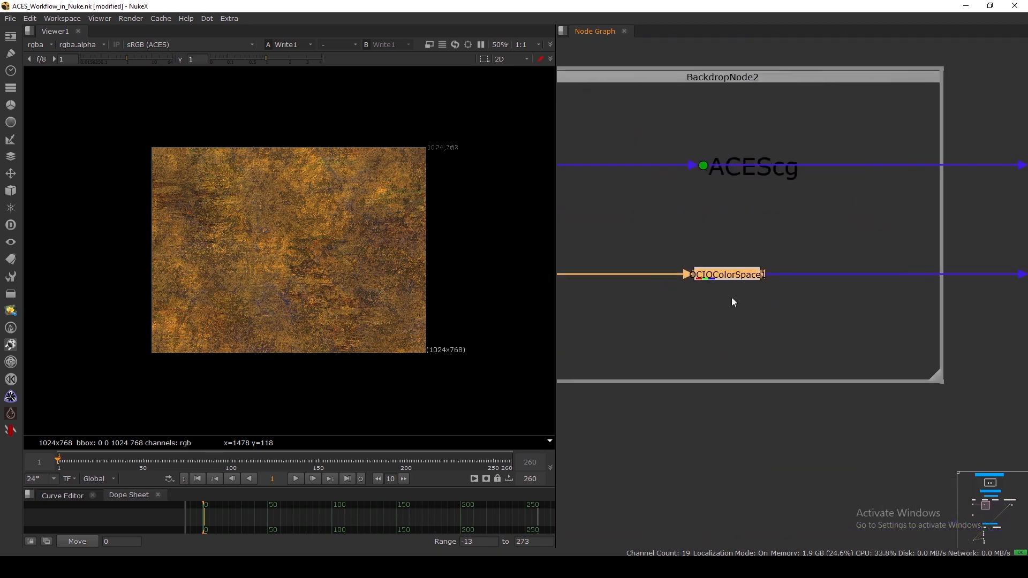
middle_click_drag(676, 320, 805, 313)
scroll(792, 246, "up", 6)
left_click(725, 281)
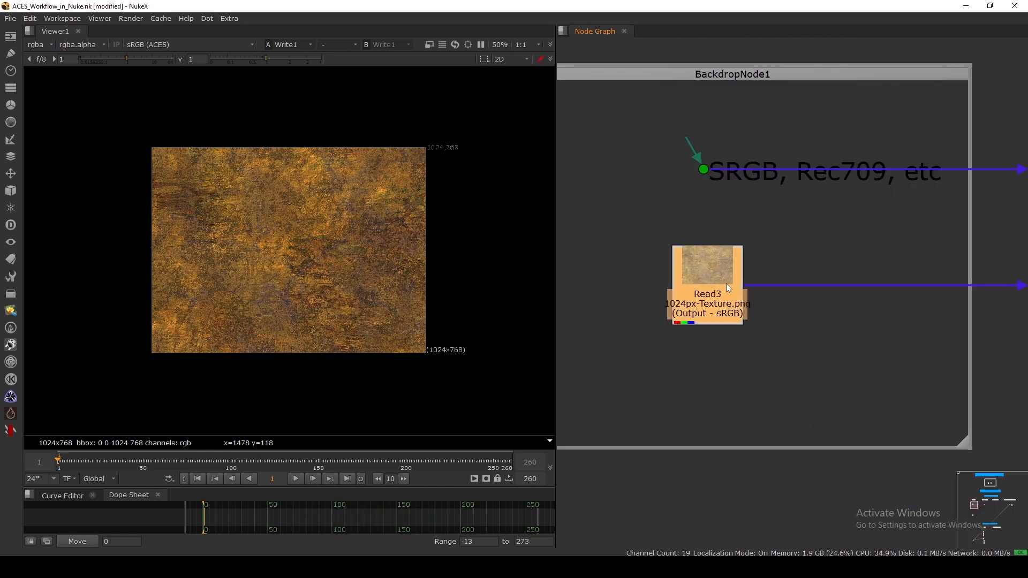
left_click_drag(728, 283, 739, 273)
left_click_drag(781, 212, 624, 394)
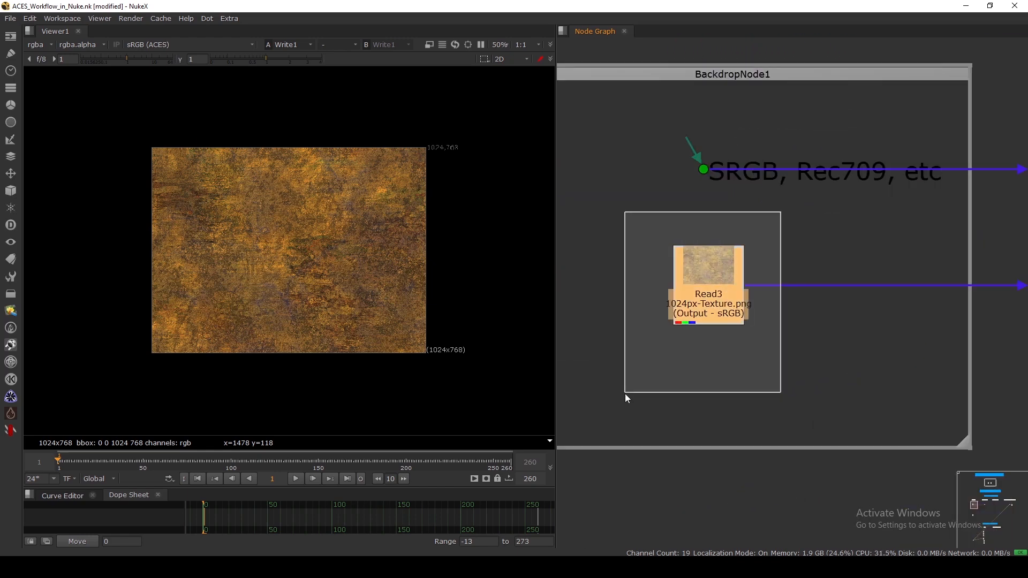
Show the OCIOColorSpace node of the convert to ACEScg backdrop in the viewer and add a Write node below it
scroll(629, 380, "down", 5)
mouse_move(752, 309)
middle_mouse_down()
mouse_move(566, 304)
mouse_move(559, 295)
middle_mouse_up()
scroll(725, 300, "up", 3)
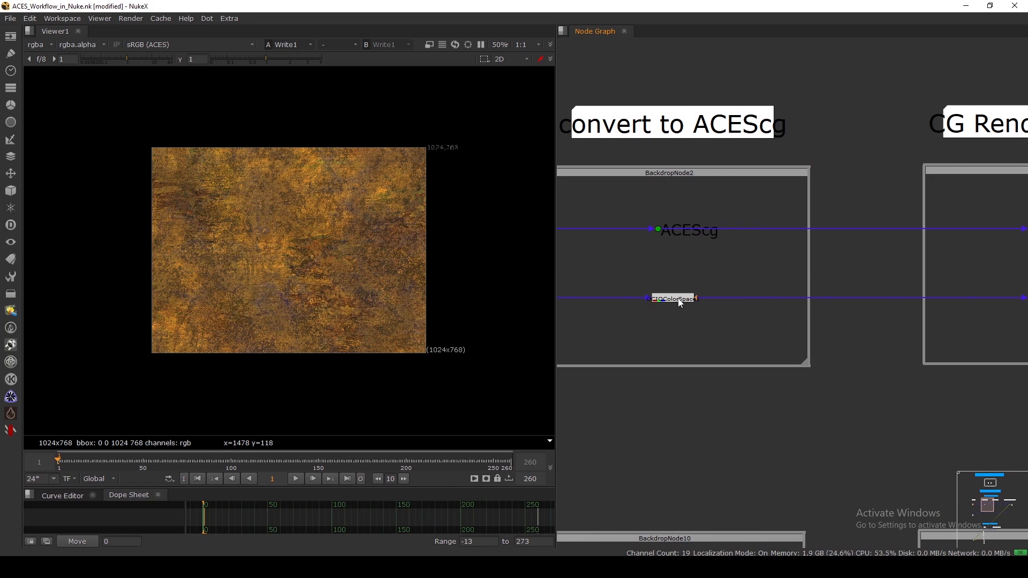
left_click_drag(680, 303, 683, 303)
key("1")
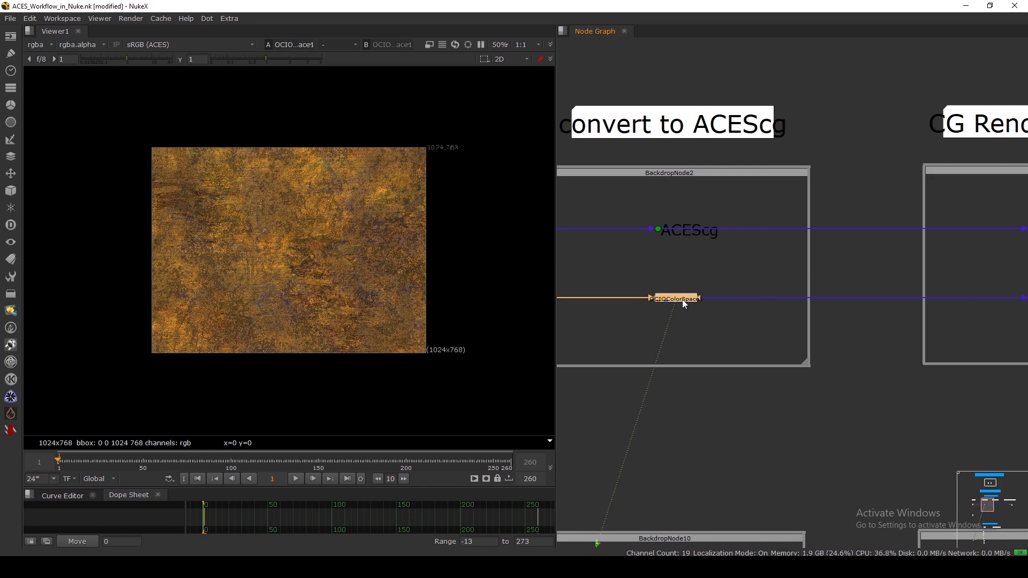
key("w")
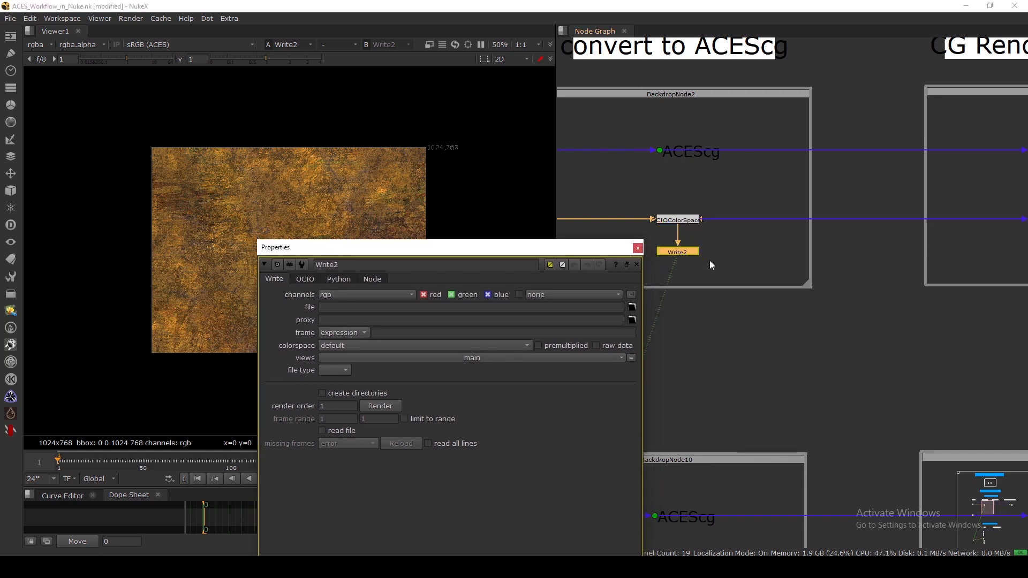
middle_click_drag(710, 260, 769, 234)
left_click_drag(733, 226, 734, 225)
left_click_drag(598, 250, 653, 194)
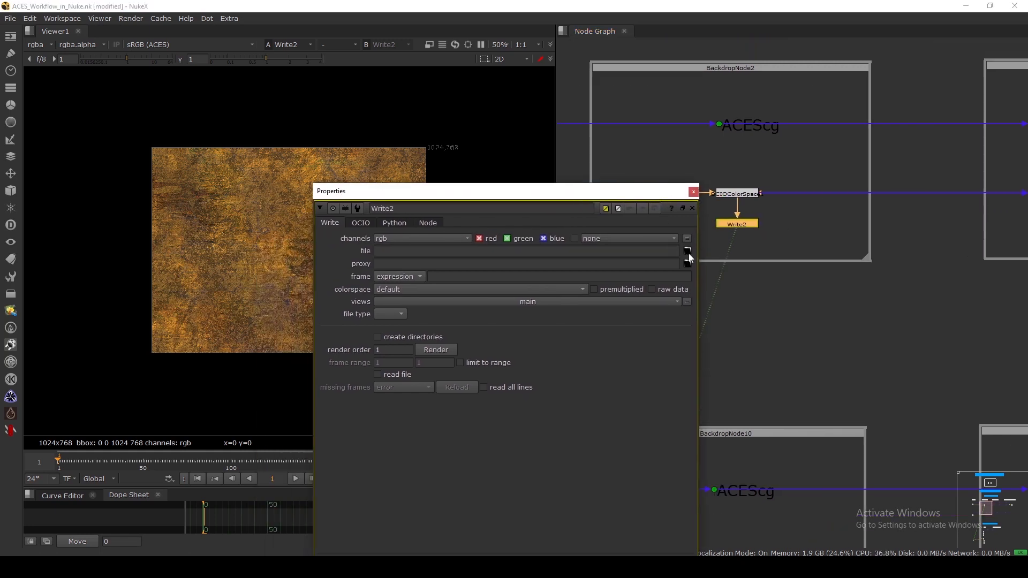
Set the new Write node's output file to E:/ACES Workflow in Nuke/ACEScg/acessg.exr
left_click(687, 252)
left_click(403, 373)
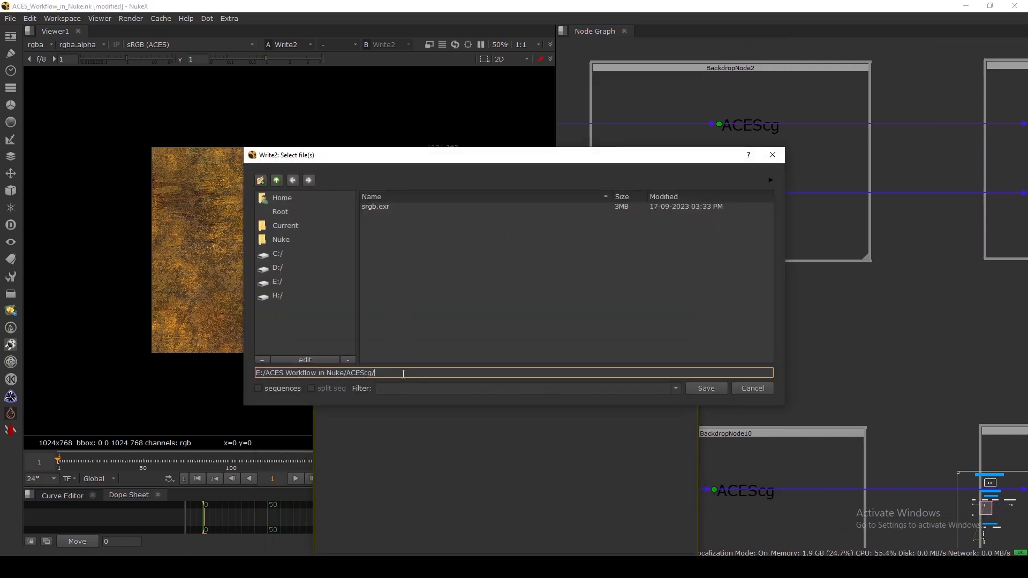
type("aces")
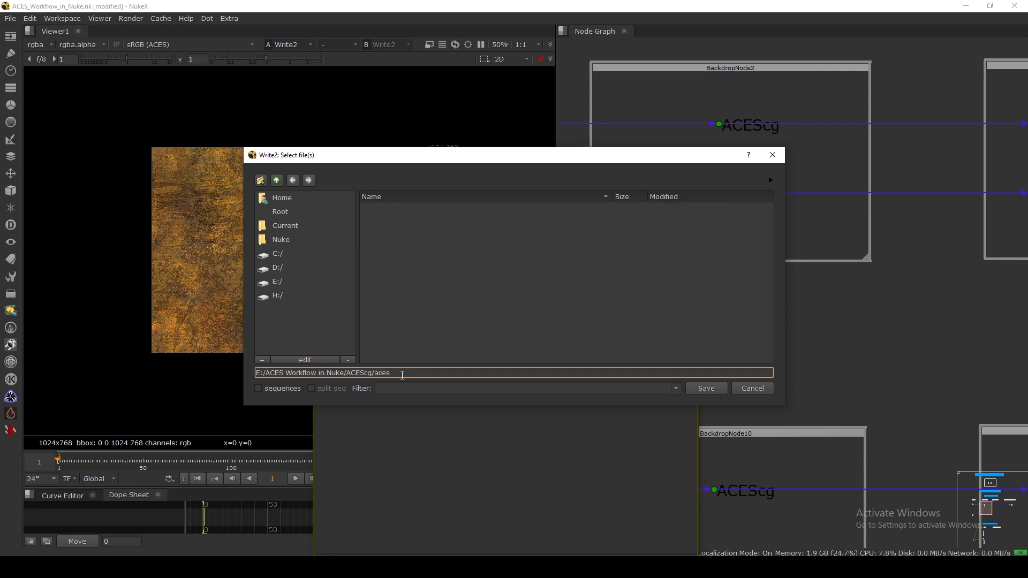
type("cg")
type(".exr")
key("Return")
Tidy the position of Write2 and its properties window, and set the node's output colorspace to ACES - ACEScg
scroll(783, 239, "up", 5)
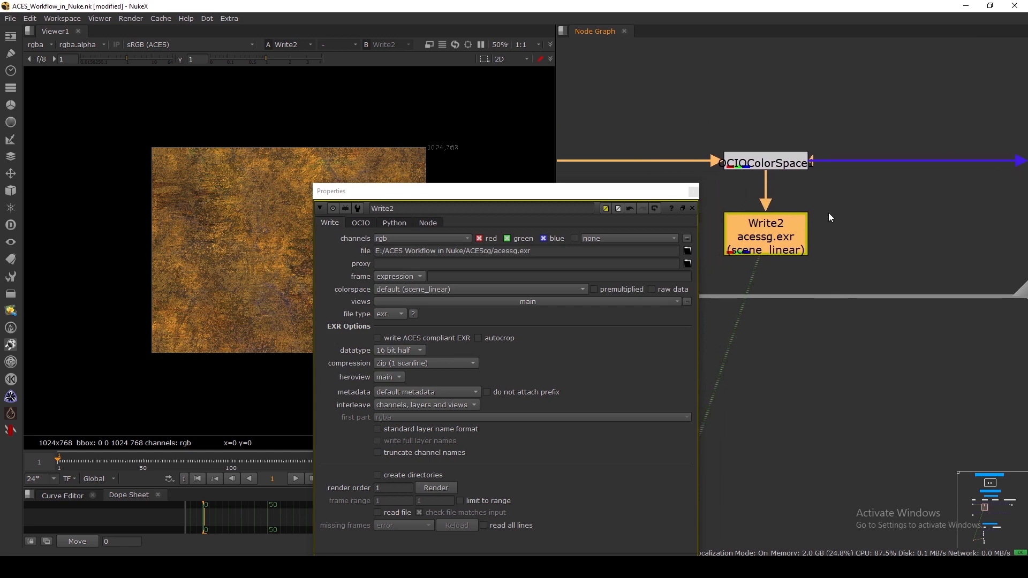
left_click_drag(768, 243, 768, 241)
left_click_drag(667, 192, 665, 183)
left_click_drag(765, 220, 764, 218)
left_click(712, 209)
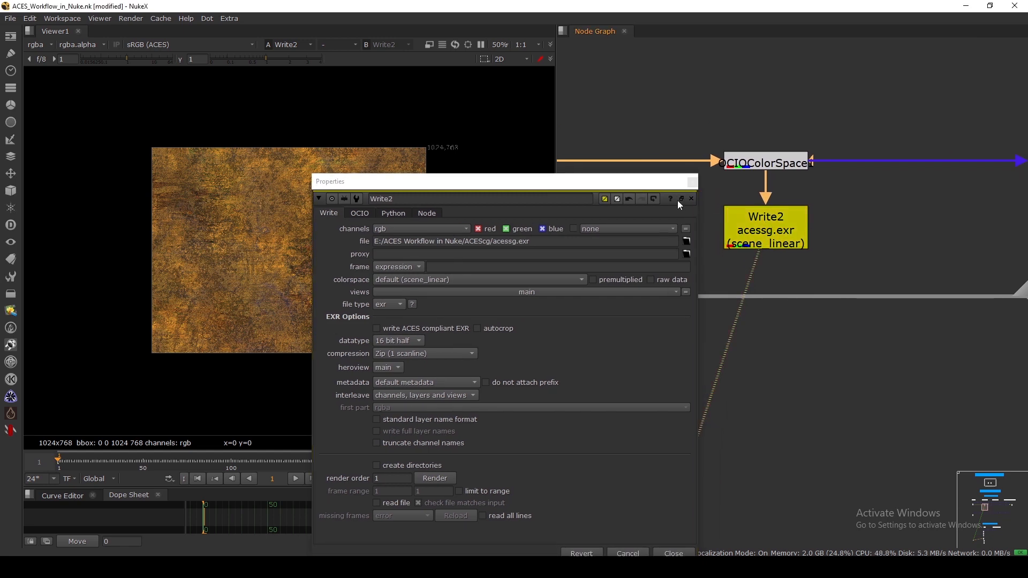
left_click_drag(664, 182, 686, 158)
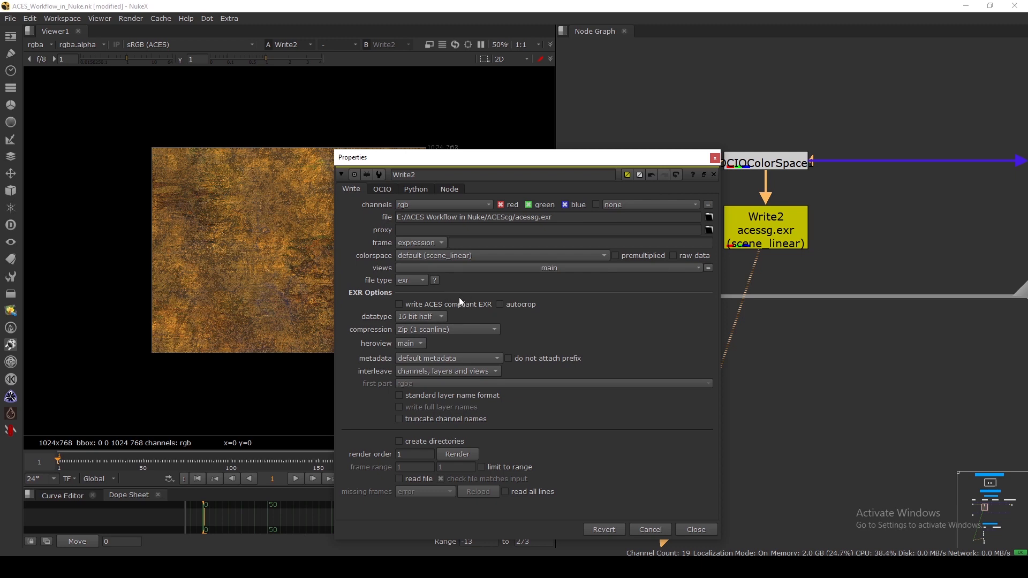
left_click(467, 256)
mouse_move(553, 408)
mouse_move(600, 421)
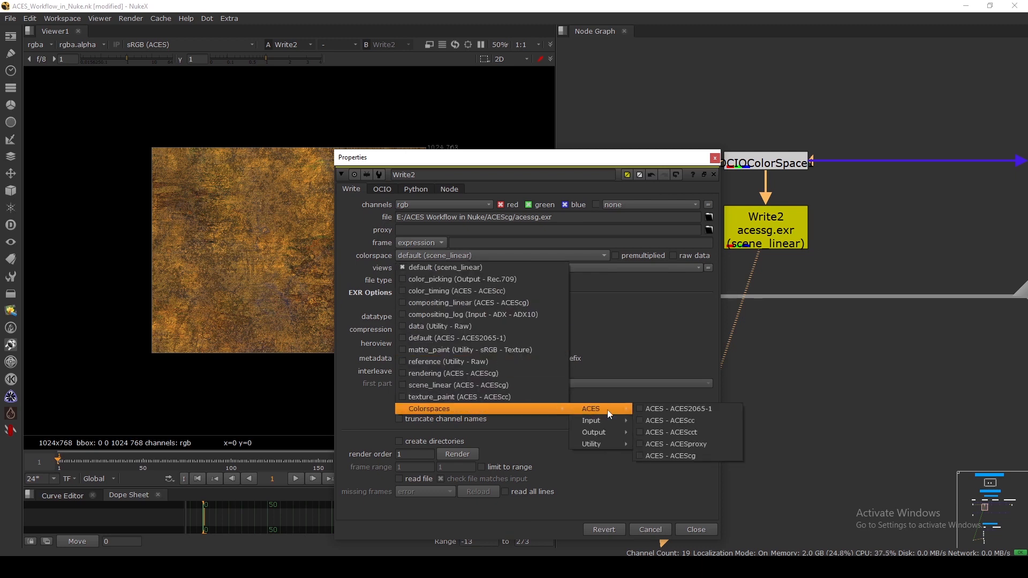
left_click(688, 444)
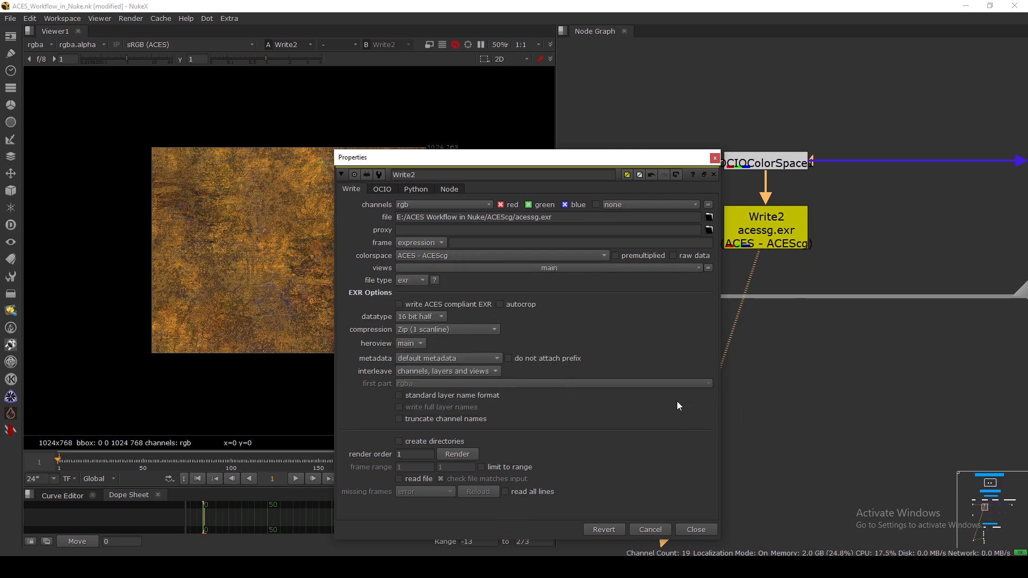
Enable writing an ACES compliant EXR on Write2, render frame 1 and close the node's properties
left_click(447, 303)
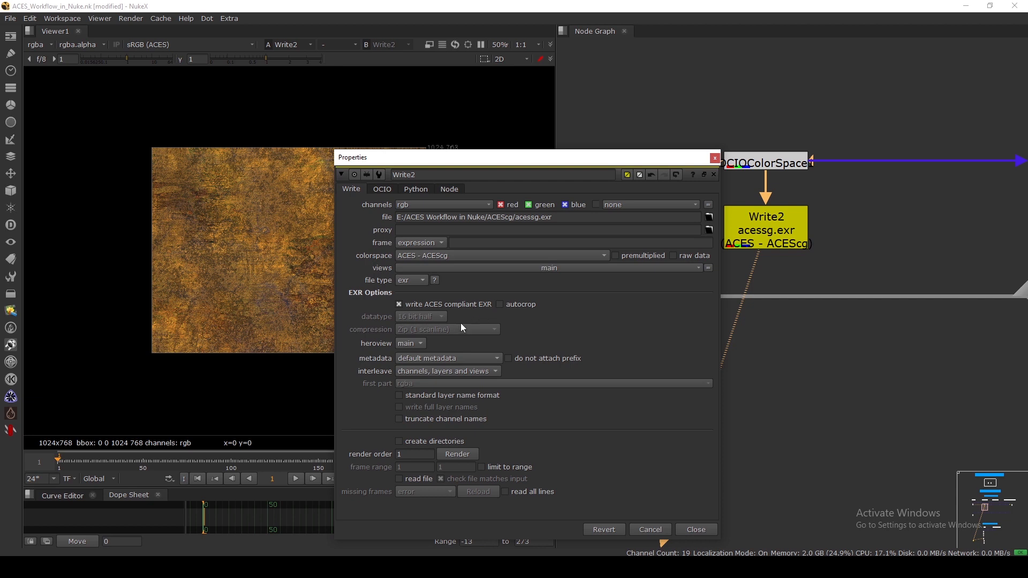
left_click(777, 235)
left_click_drag(778, 236, 777, 237)
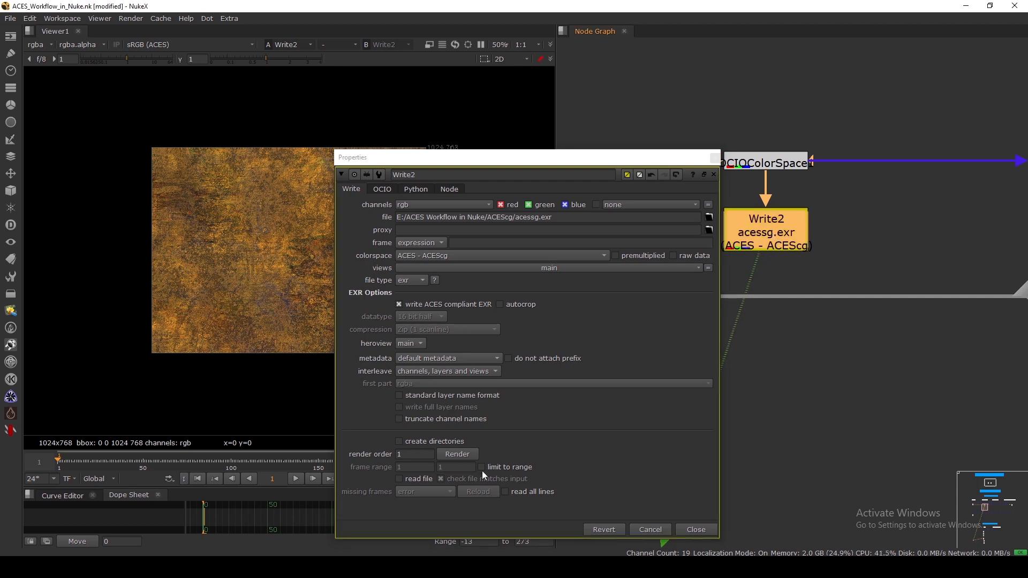
left_click(458, 454)
left_click(506, 304)
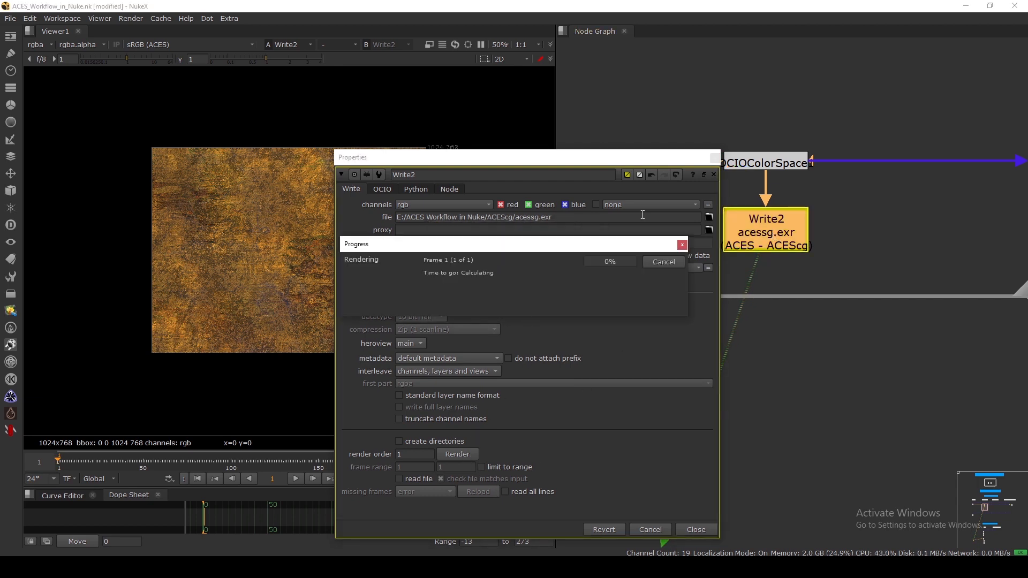
left_click(713, 175)
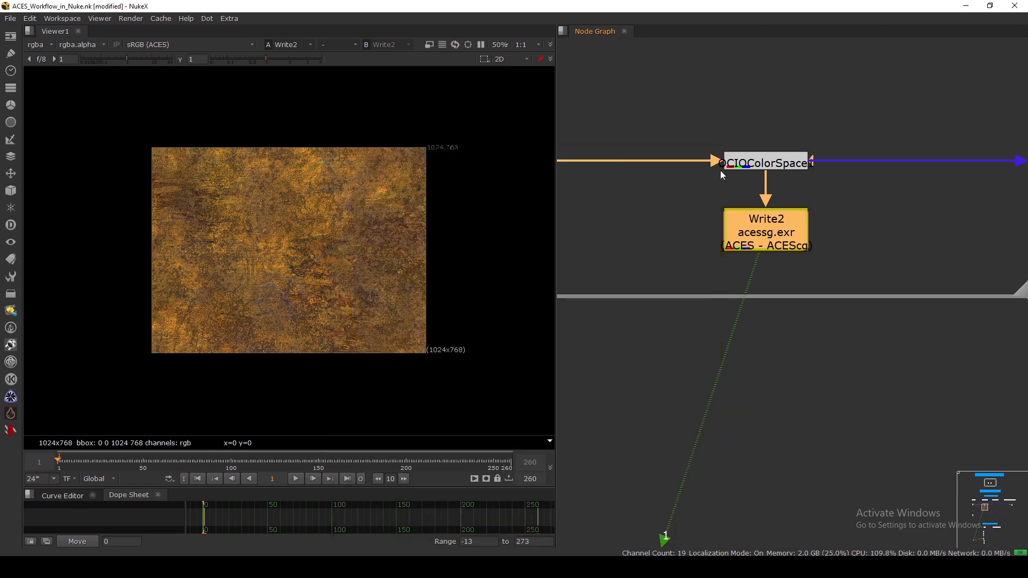
Load acessg.exr in a new Read node beside Write2 and show it in the viewer
middle_click_drag(867, 244, 760, 247)
left_click(781, 228)
key("r")
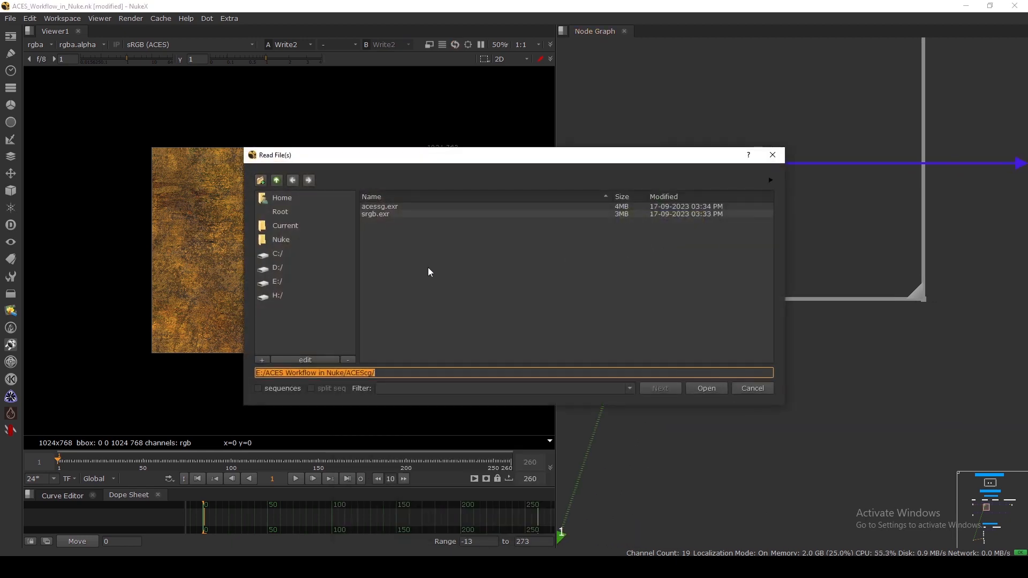
double_click(396, 206)
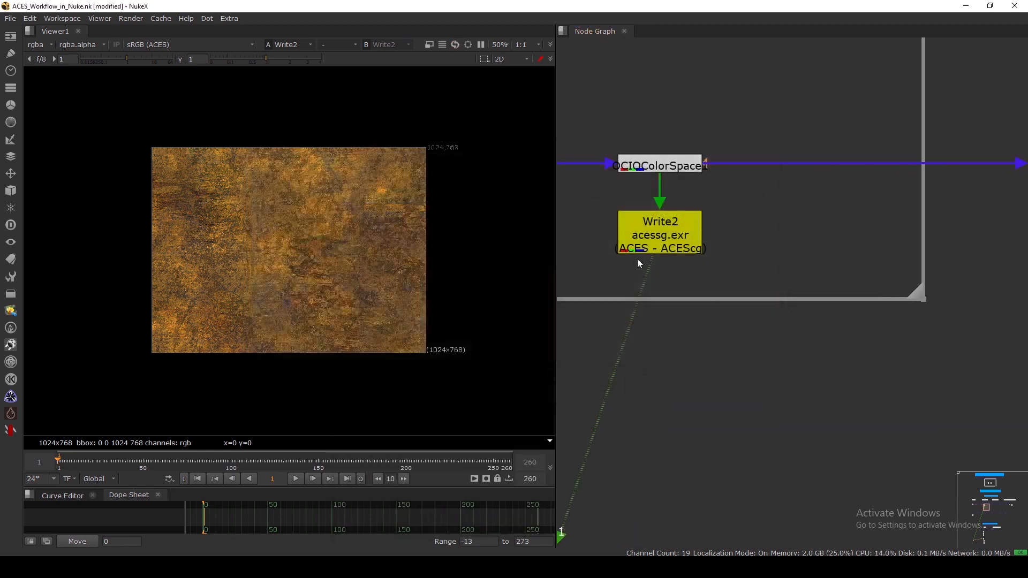
left_click(784, 217, "ctrl+shift")
left_click(725, 121)
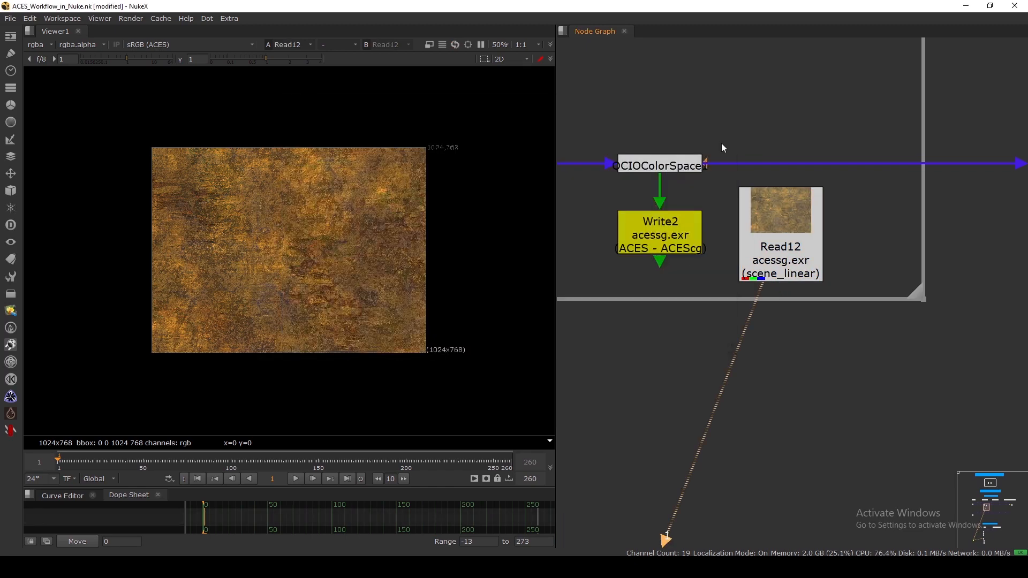
Compare the OCIOColorSpace result with the acessg.exr Read node in the viewer
left_click(683, 165, "ctrl+shift")
left_click(780, 224, "ctrl+shift")
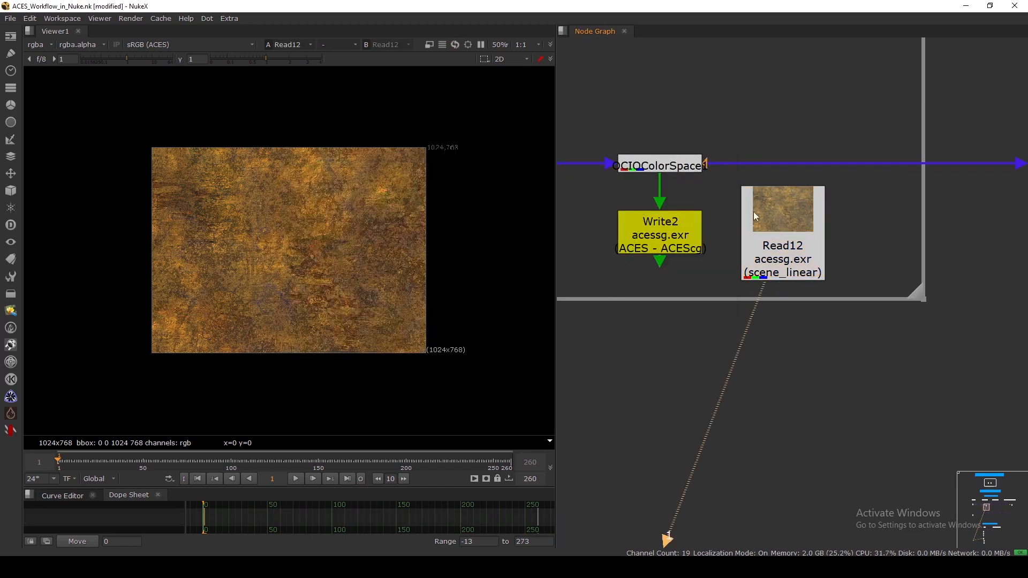
left_click(687, 165, "ctrl+shift")
left_click(780, 231, "ctrl+shift")
left_click_drag(781, 235, 777, 234)
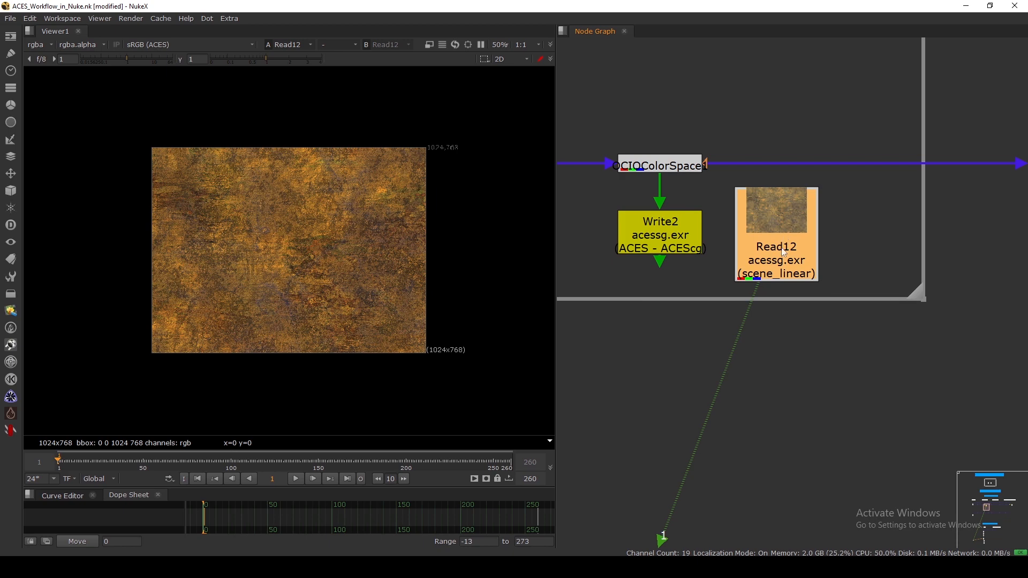
Set the acessg.exr Read node's colorspace to compositing_linear (ACES - ACEScg) and close its properties
double_click(784, 275)
left_click(536, 268)
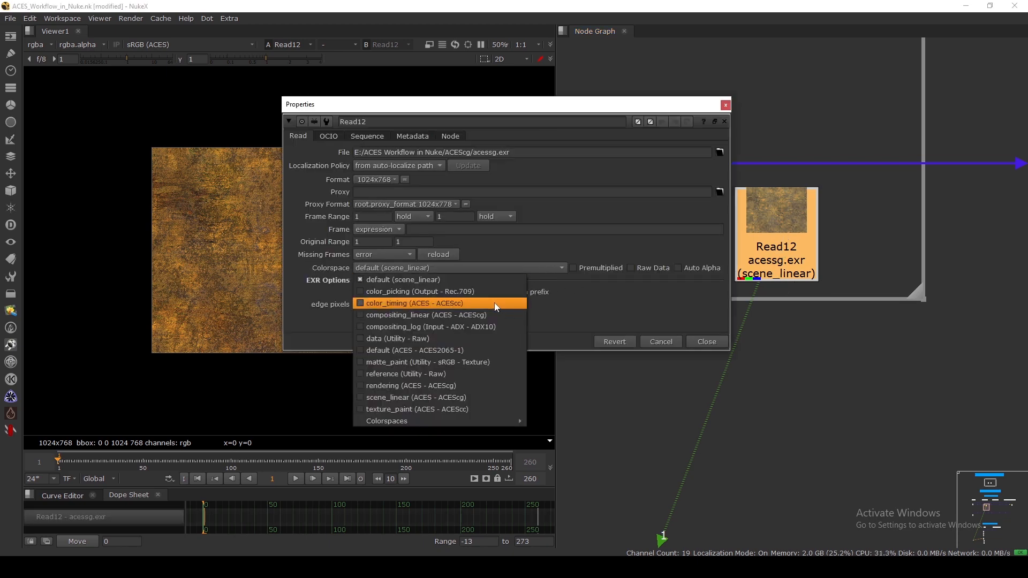
left_click(467, 316)
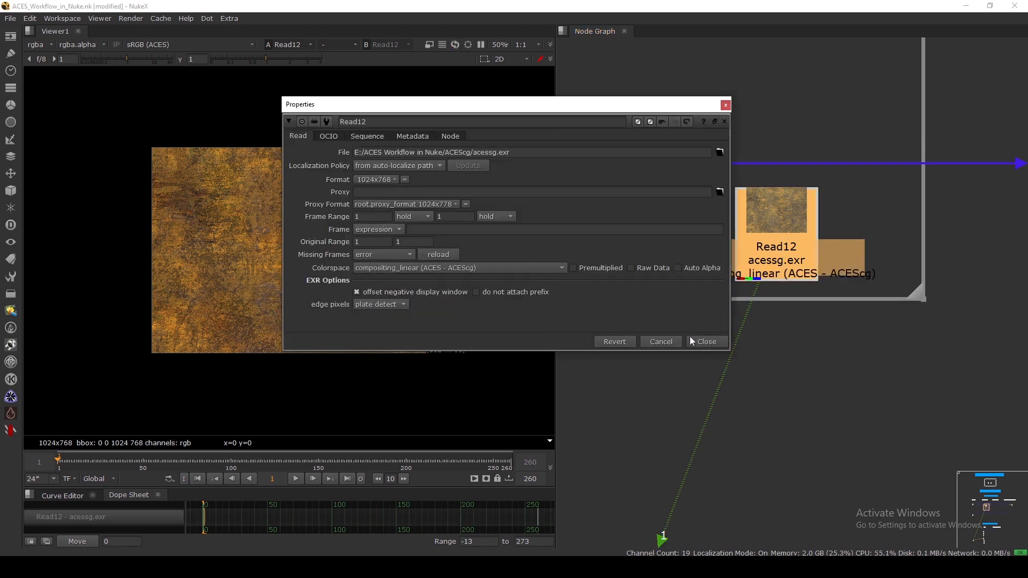
left_click(690, 340)
Alternate the viewer between Read12 and the OCIOColorSpace node to check the ACEScg interpretation against the source
left_click_drag(774, 244, 774, 247)
key("1")
left_click(688, 165)
key("1")
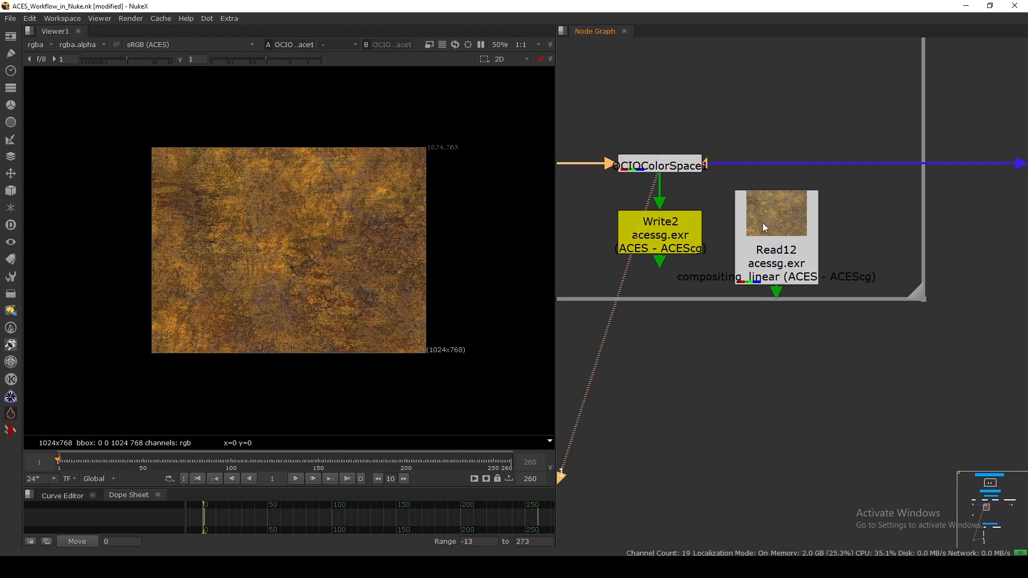
left_click(763, 222)
key("1")
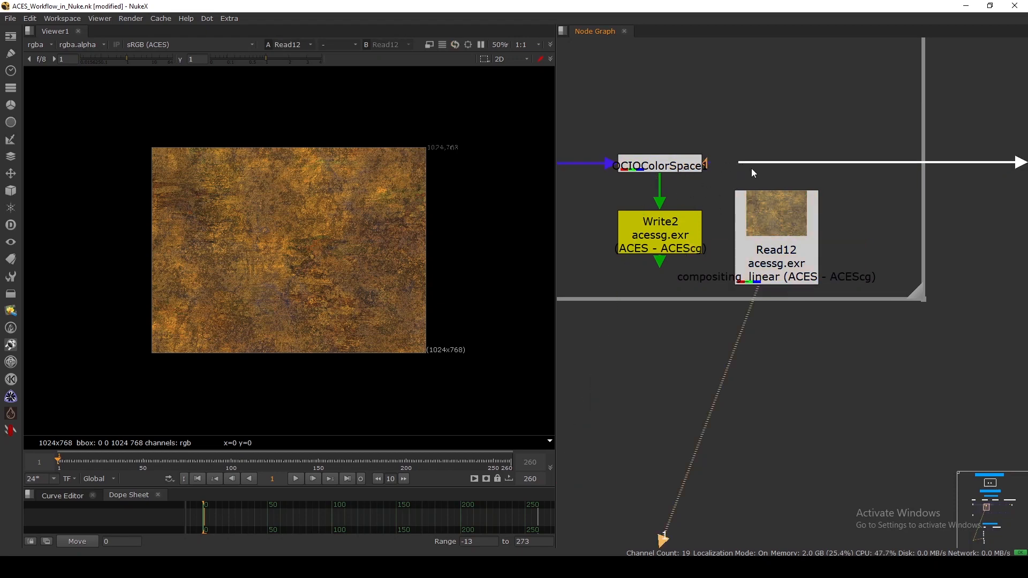
Reconnect the pipe leading to the CG Render in ACEScg backdrop to Read12 and align Read12 with that pipe
left_click_drag(752, 170, 783, 225)
left_click_drag(784, 250, 798, 184)
scroll(786, 187, "down", 4)
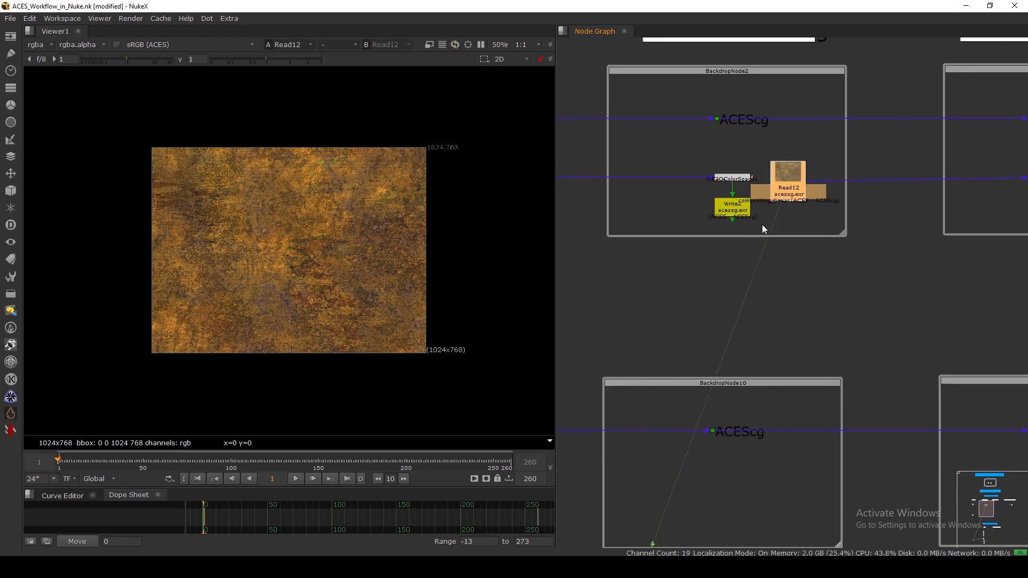
middle_click_drag(762, 223, 718, 245)
left_click_drag(741, 212, 742, 208)
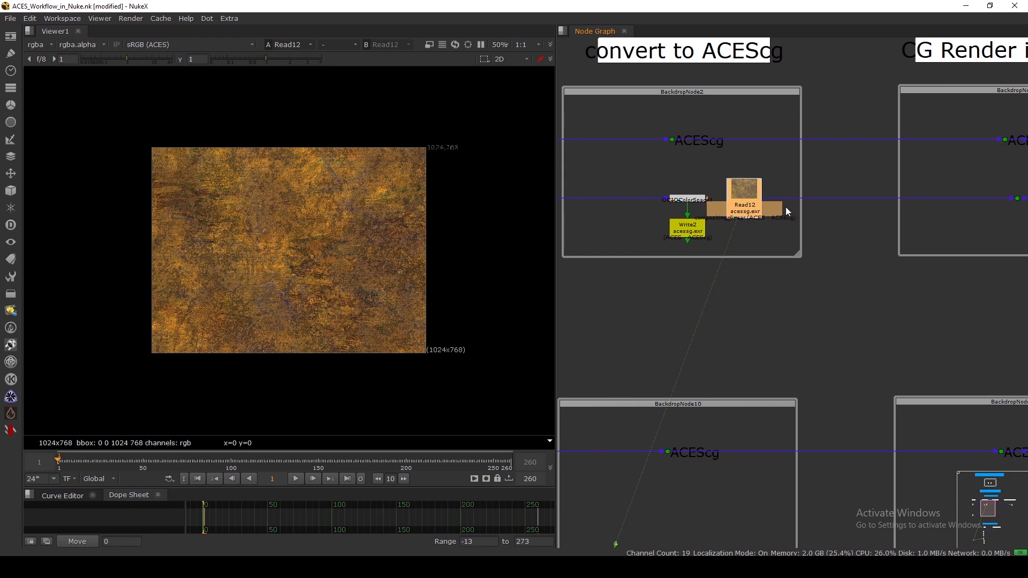
scroll(643, 275, "down", 3)
scroll(707, 272, "up", 6)
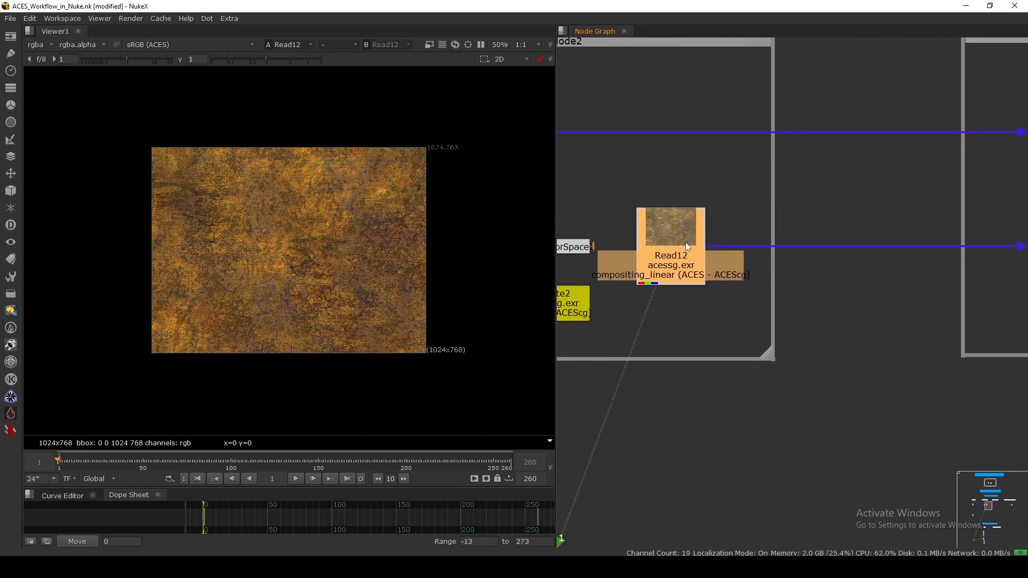
left_click_drag(687, 244, 700, 253)
Examine the node flow from Read12 through the CG Render in ACEScg backdrop towards the output render backdrop
scroll(702, 251, "down", 5)
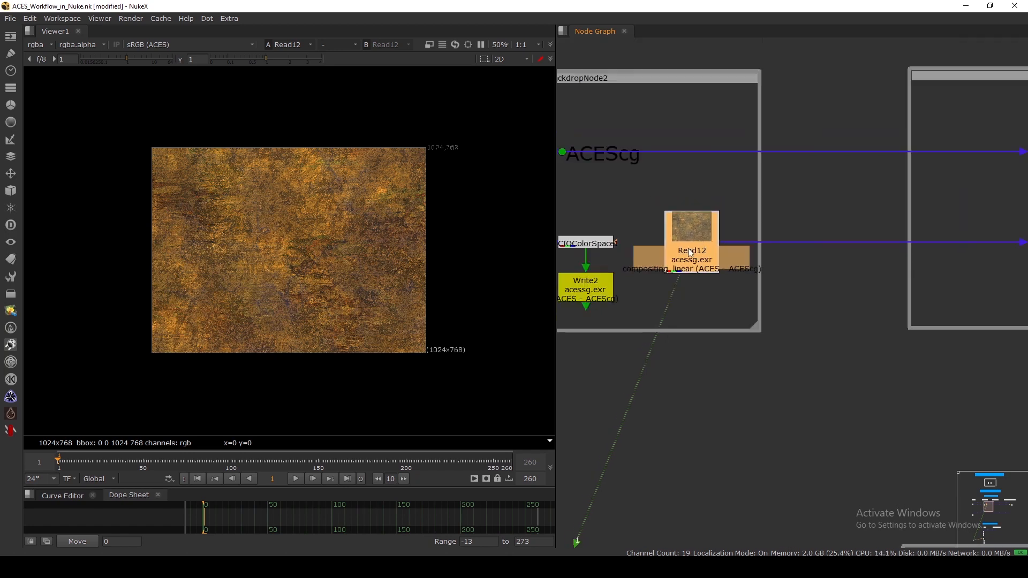
scroll(739, 257, "up", 5)
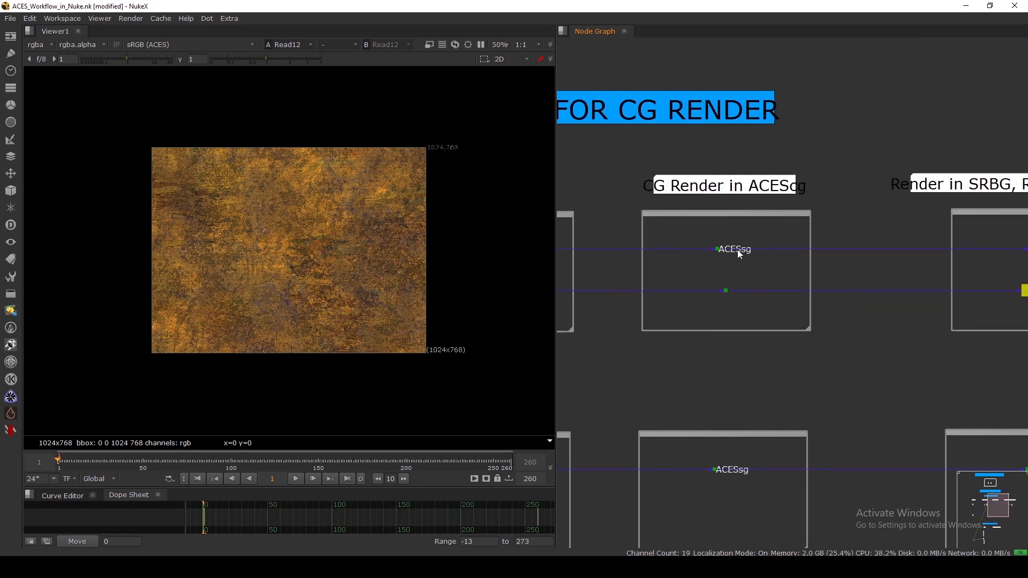
left_click_drag(771, 219, 728, 315)
left_click(741, 289)
middle_click_drag(740, 281, 865, 231)
middle_click_drag(705, 291, 816, 258)
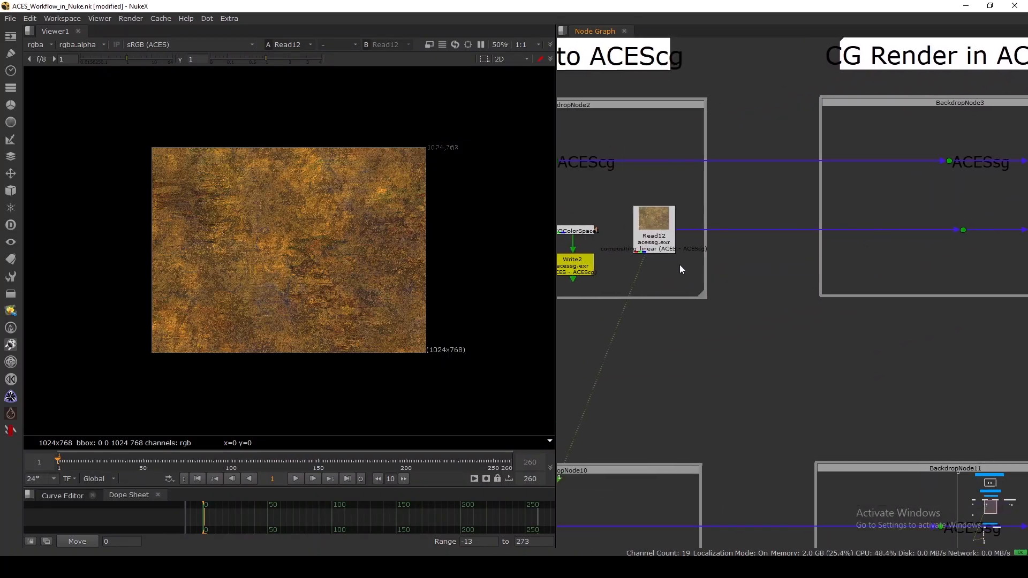
scroll(682, 270, "up", 3)
left_click(664, 219)
scroll(737, 292, "down", 5)
scroll(769, 241, "up", 2)
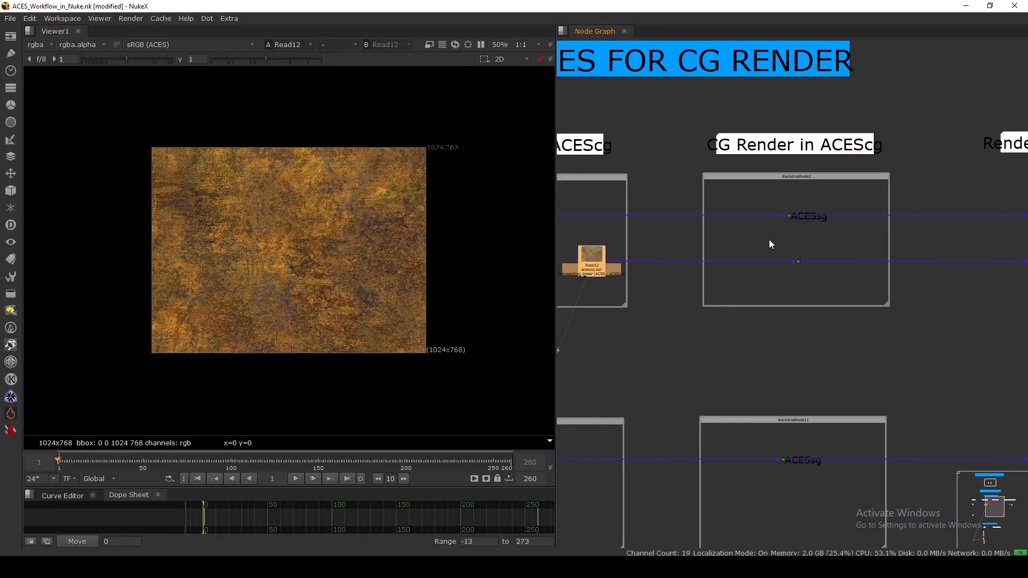
middle_click_drag(883, 242, 695, 286)
left_click_drag(724, 155, 635, 224)
mouse_move(801, 274)
middle_mouse_down()
mouse_move(798, 282)
mouse_move(628, 253)
middle_mouse_up()
middle_click_drag(758, 263, 697, 248)
Compare Write1 with the rendered srgb.exr in Read11 by alternating them in the viewer
scroll(721, 274, "up", 3)
left_click(723, 277)
key("1")
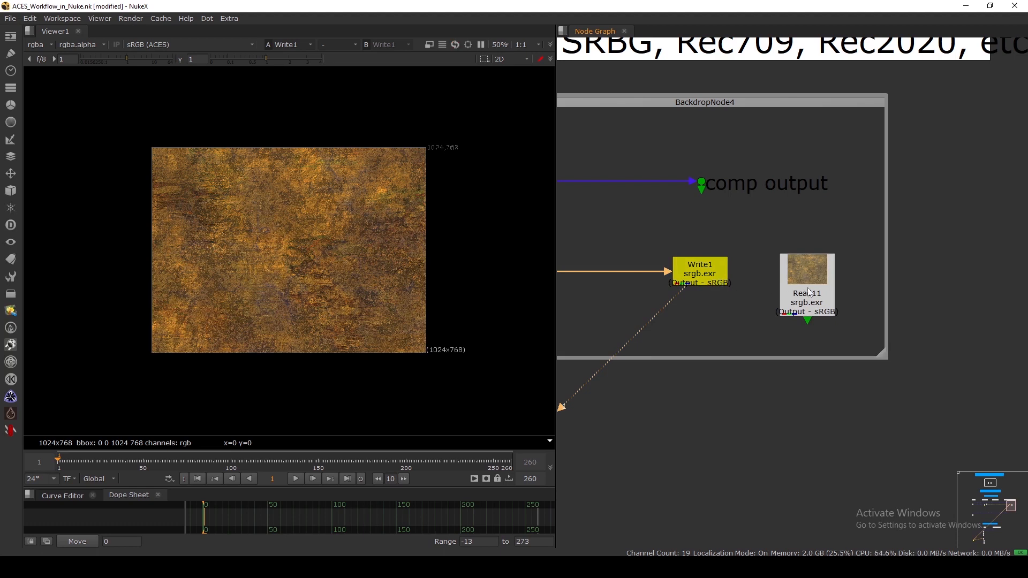
left_click(807, 290)
key("1")
left_click_drag(701, 280, 696, 281)
key("1")
left_click(809, 293)
key("1")
left_click(701, 282)
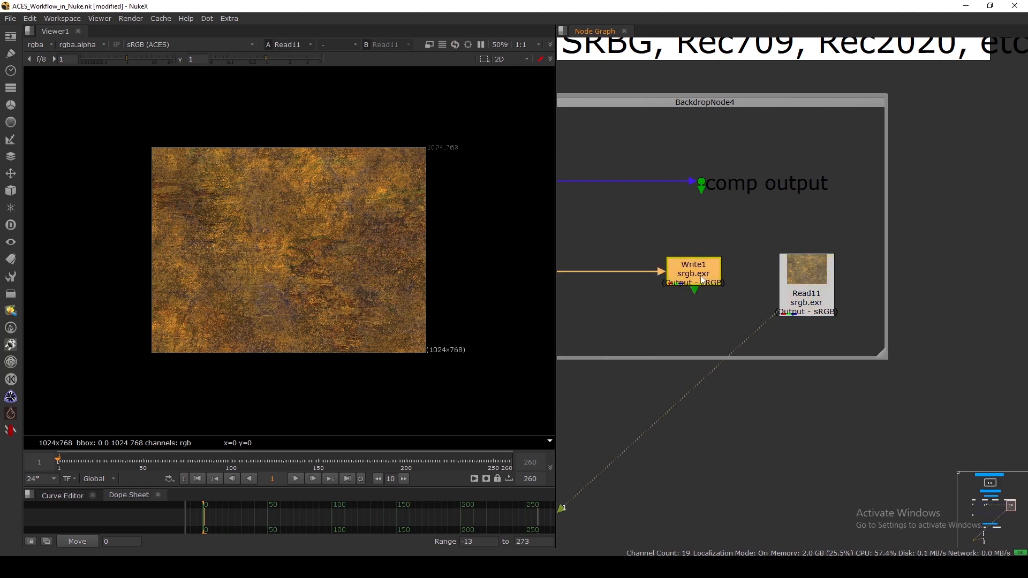
key("1")
left_click(808, 292)
key("1")
left_click(706, 284)
key("1")
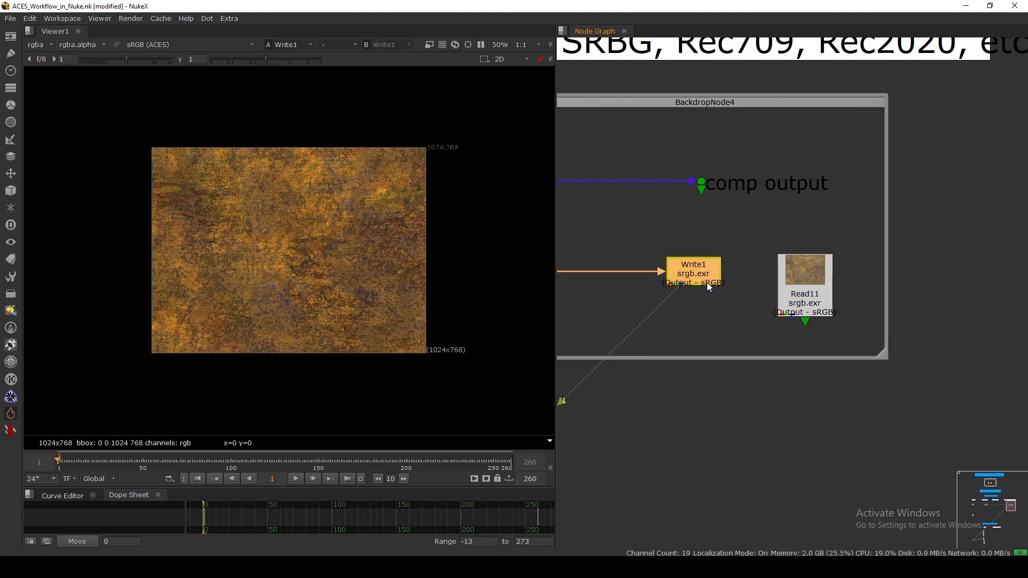
Set Write1's colorspace to color_picking (Output - Rec.709) and its output file to E:/ACES Workflow in Nuke/ACEScg/rec709.exr
double_click(707, 285)
left_click(480, 211)
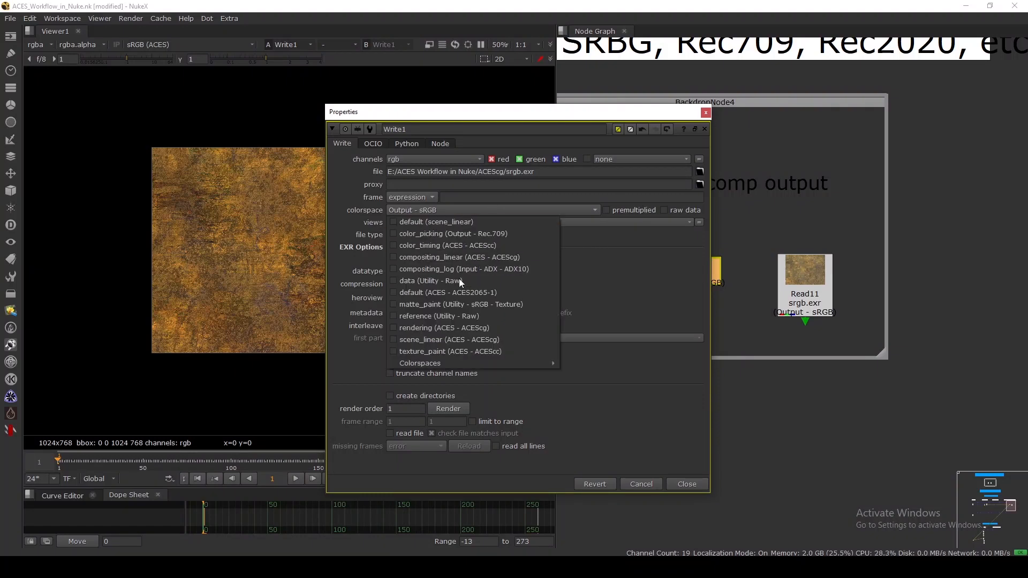
left_click(487, 234)
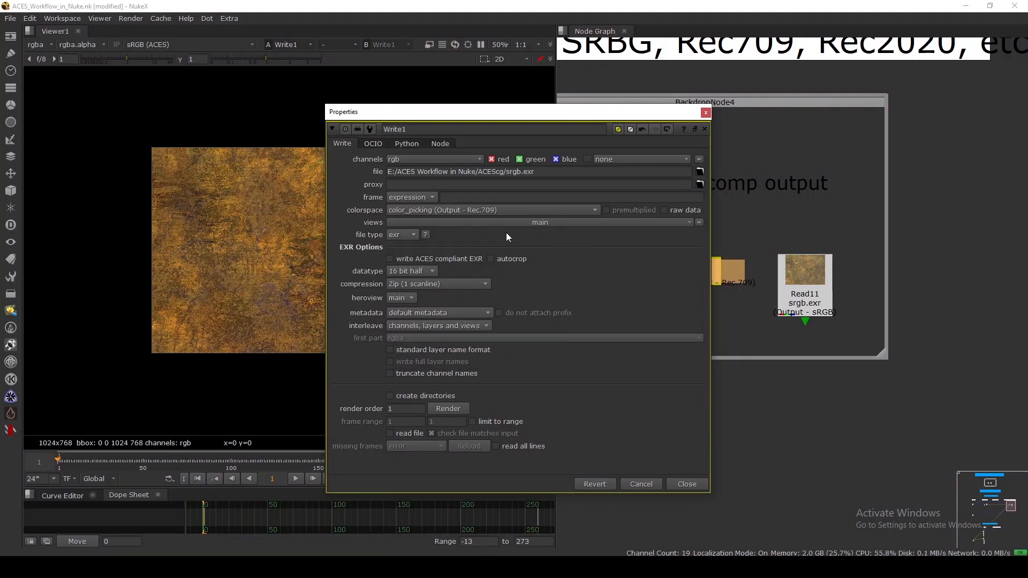
left_click(519, 172)
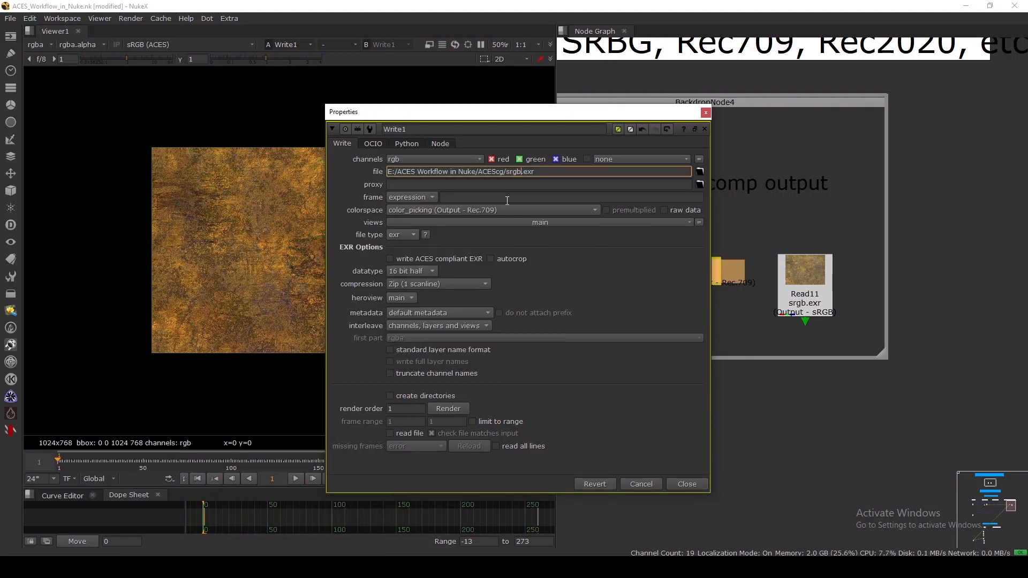
key("BackSpace")
left_click(593, 266)
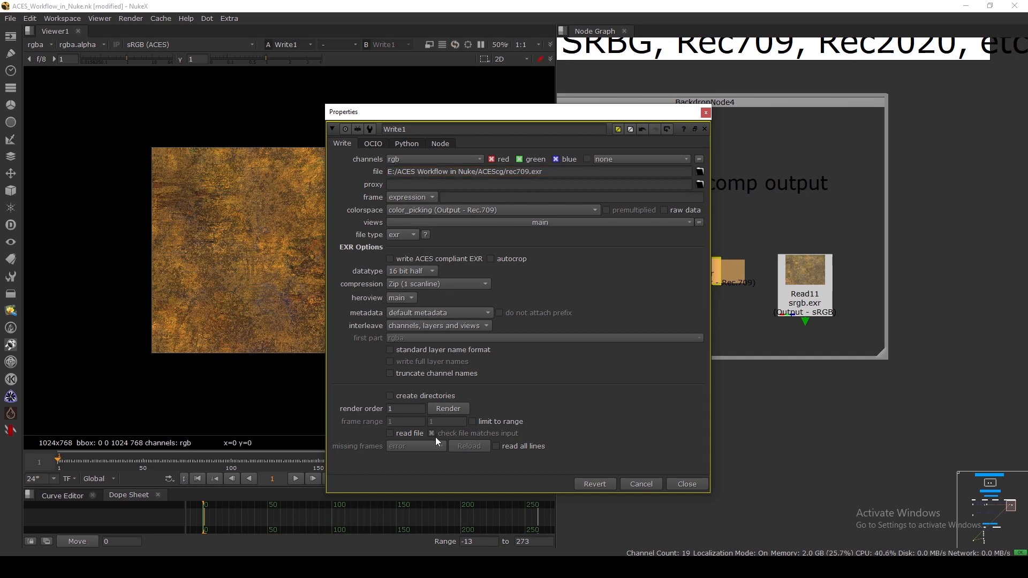
Render frame 1 from Write1 and close its properties
left_click(448, 410)
left_click(506, 304)
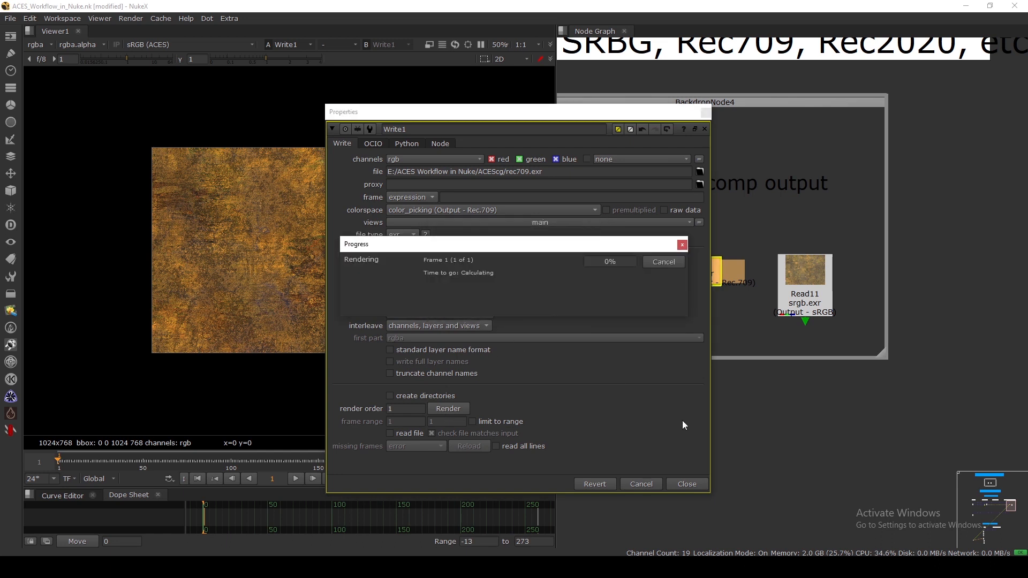
left_click(687, 484)
Move Read11 below Write1, then load rec709.exr in a new Read node beside Write1 and view it
left_click_drag(819, 287, 769, 331)
key("1")
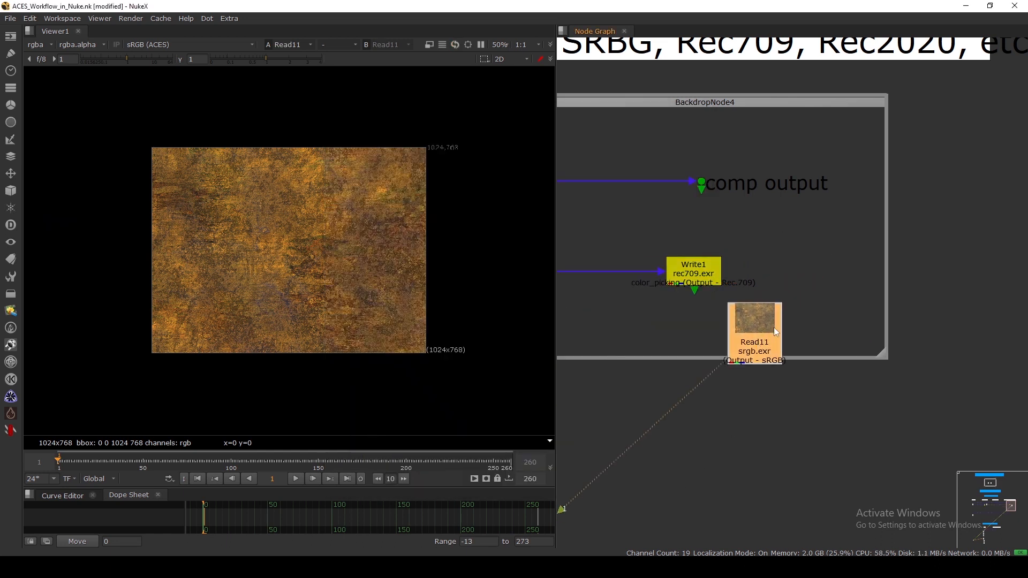
left_click(815, 254)
key("r")
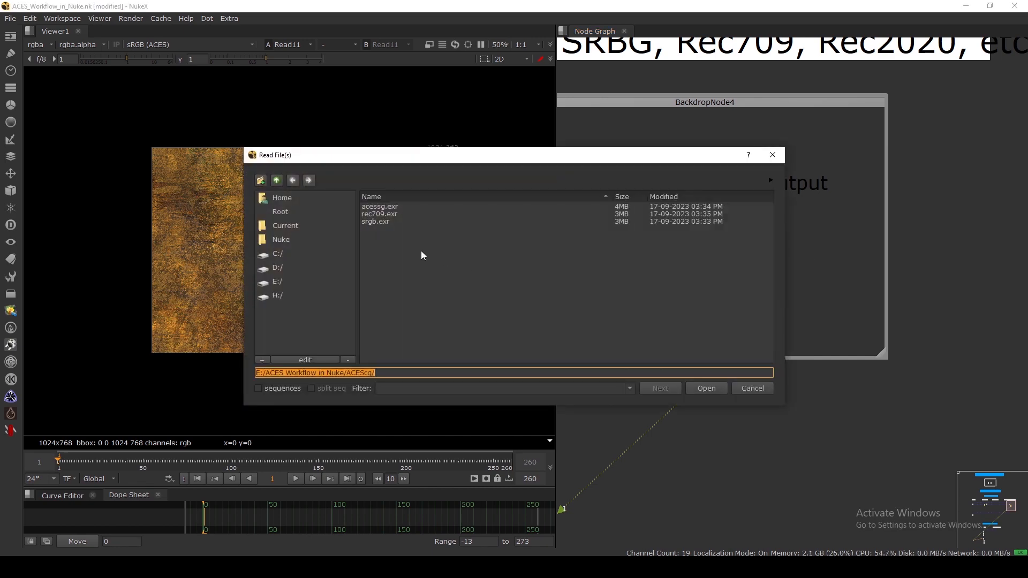
double_click(393, 213)
left_click_drag(823, 240, 832, 234)
key("1")
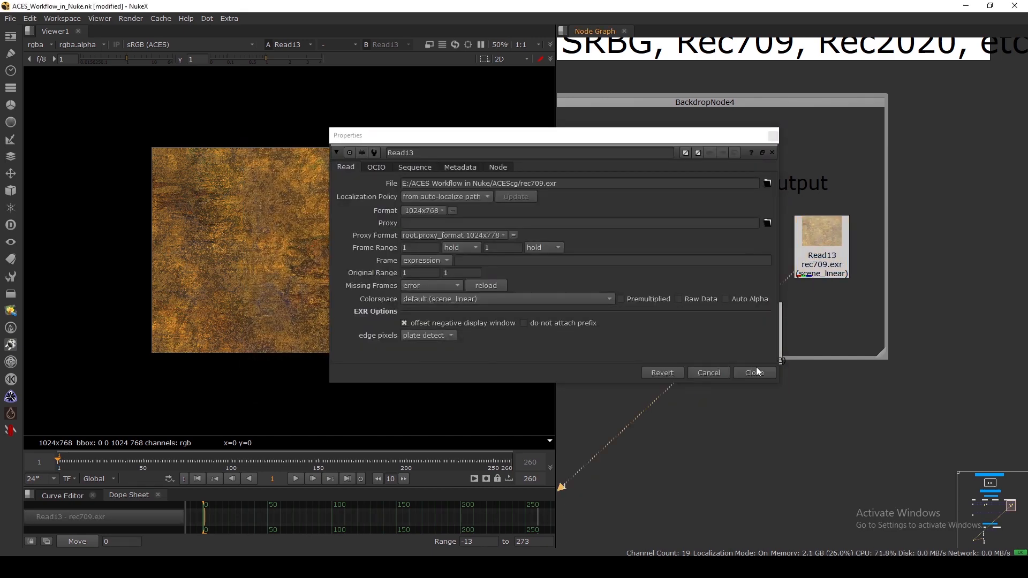
left_click(757, 369)
Set the rec709.exr Read node's colorspace to color_picking (Output - Rec.709) and close its properties
left_click(824, 258)
double_click(824, 263)
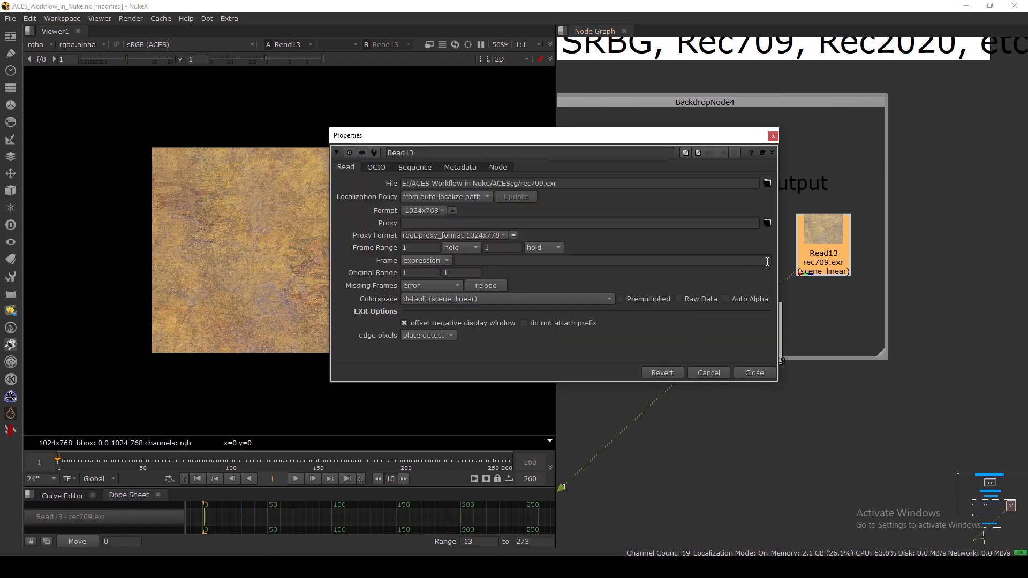
left_click(500, 299)
left_click(500, 314)
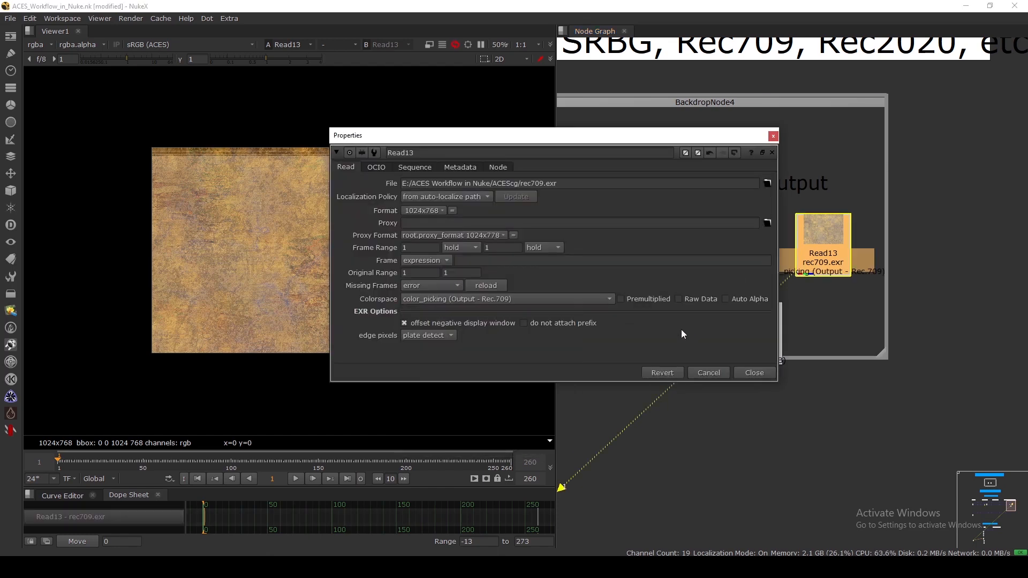
left_click(755, 374)
Assign Read11 and Read13 to separate viewer inputs and inspect the texture up close under the sRGB (ACES) display
left_click_drag(761, 343, 756, 339)
key("1")
left_click_drag(828, 246, 830, 250)
key("2")
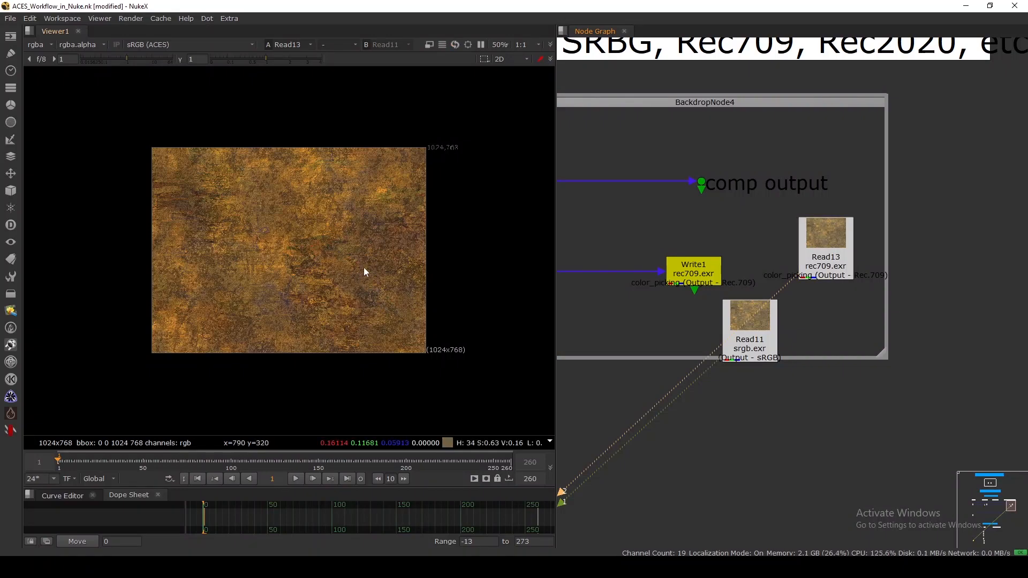
scroll(442, 191, "up", 4)
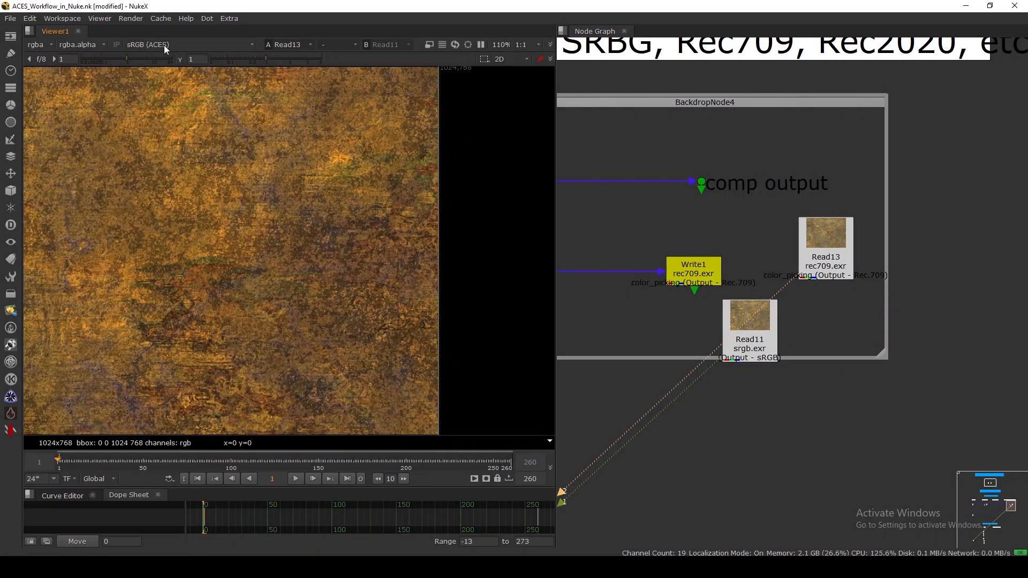
left_click(158, 44)
left_click(102, 106)
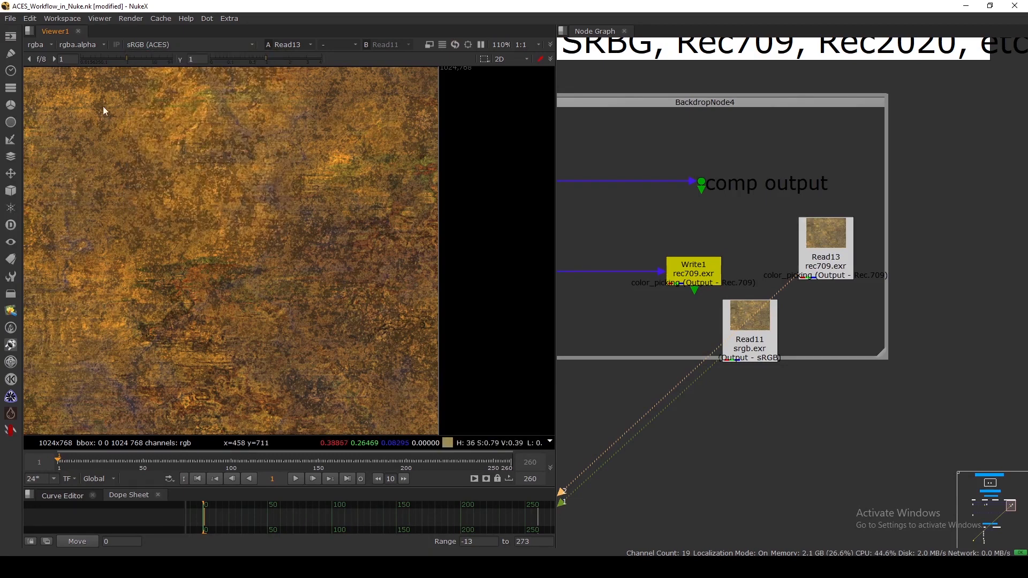
Compare srgb.exr in Read11 with rec709.exr in Read13 by alternating them in the viewer
left_click_drag(761, 315, 746, 326)
key("1")
left_click_drag(824, 250, 823, 260)
key("1")
left_click(748, 331)
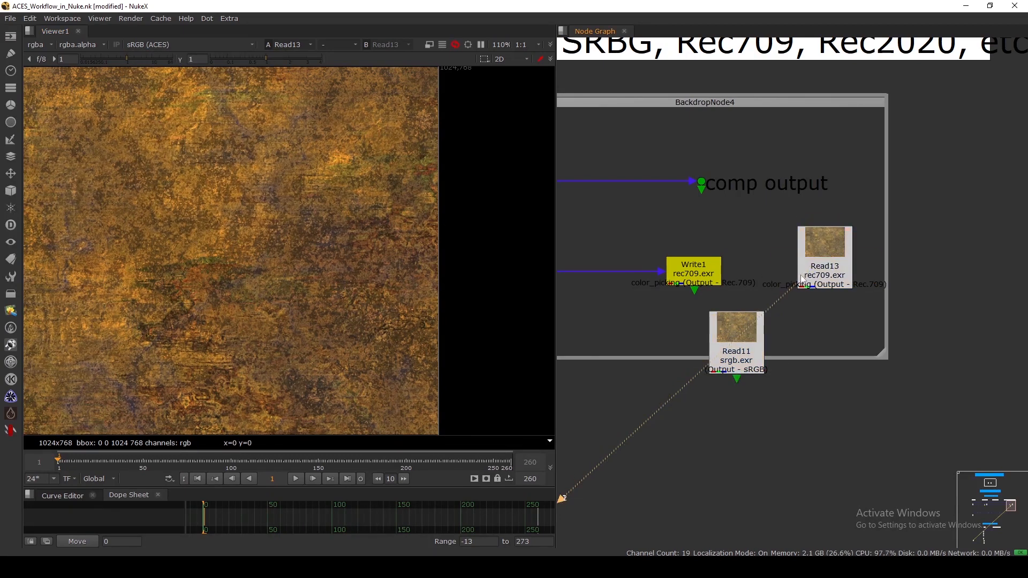
left_click(747, 343)
left_click_drag(747, 343, 747, 345)
left_click(817, 267)
left_click_drag(818, 267, 816, 266)
left_click(816, 266)
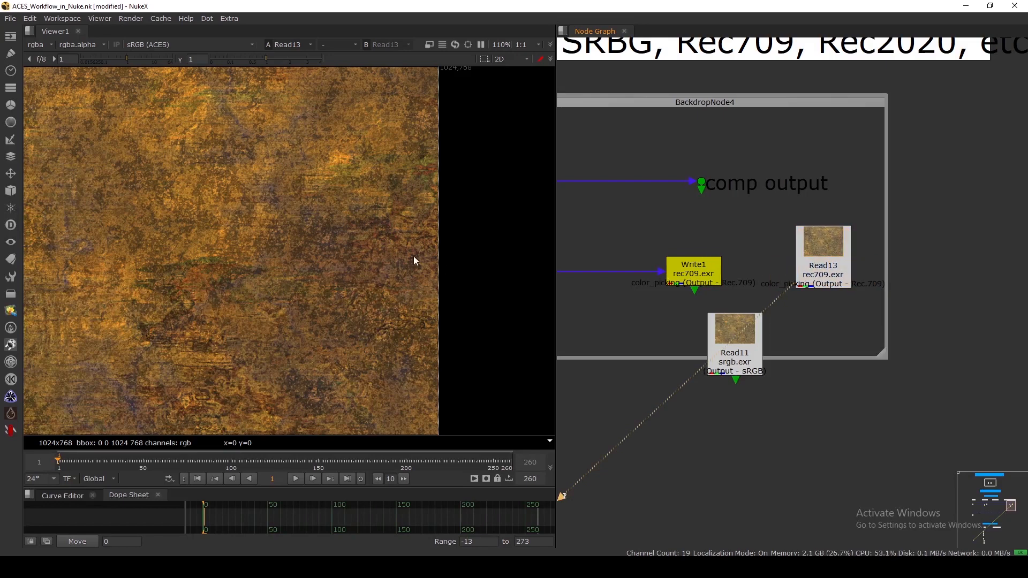
Switch the viewer display to Rec.709 (ACES) and examine the whole rec709.exr image from Read13
left_click(166, 43)
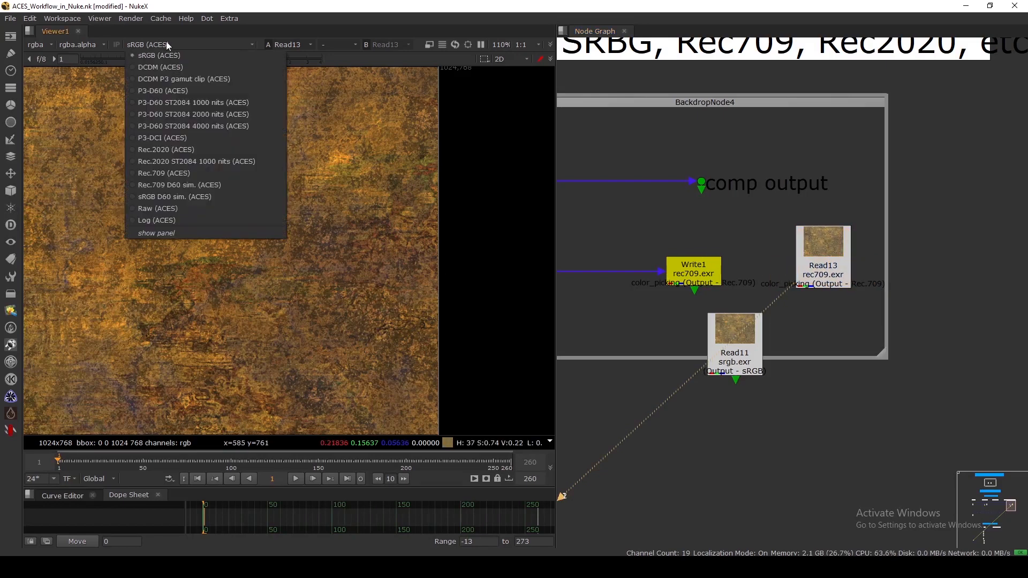
left_click(171, 174)
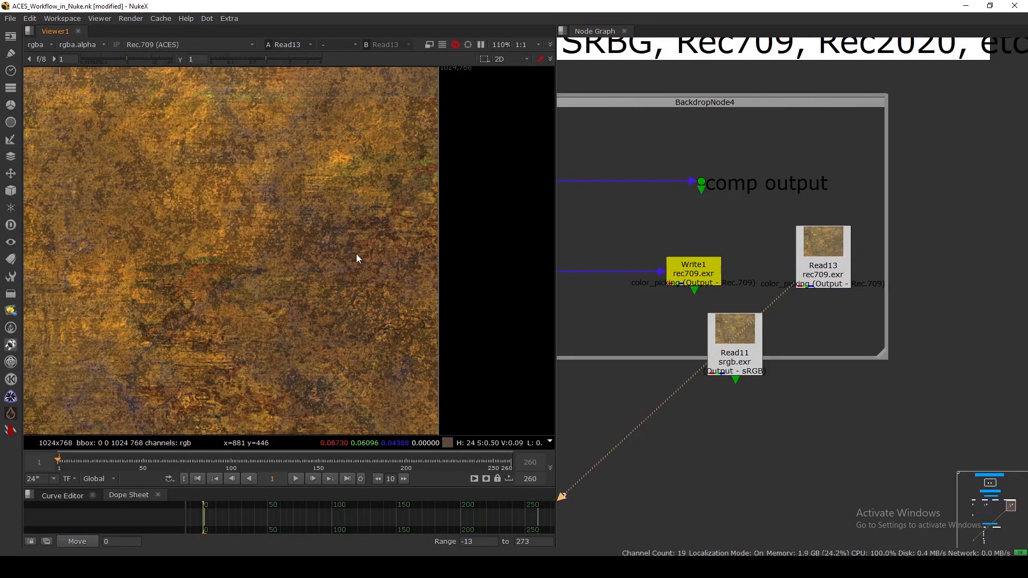
scroll(360, 265, "down", 4)
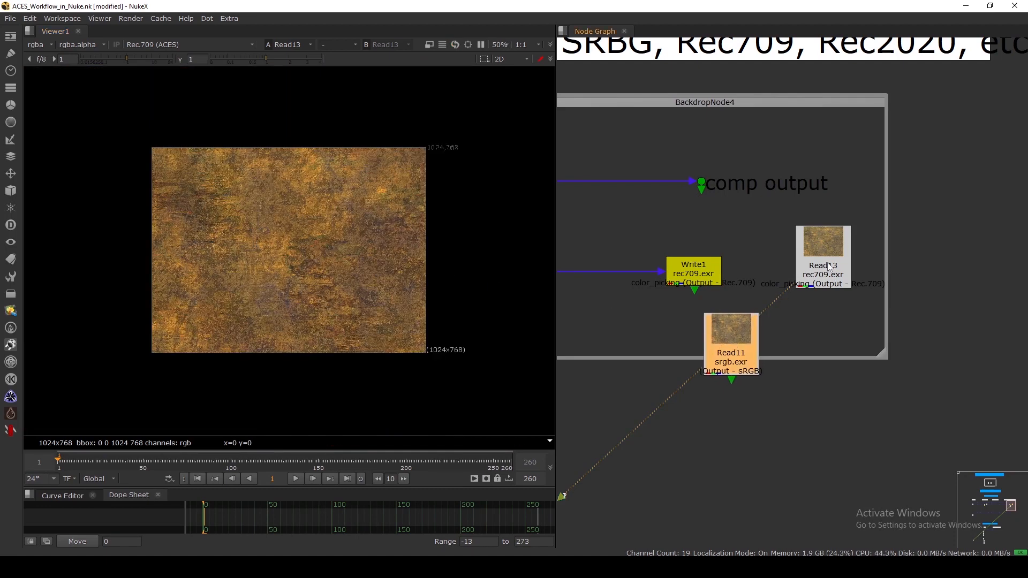
left_click_drag(828, 262, 826, 258)
left_click_drag(757, 350, 770, 351)
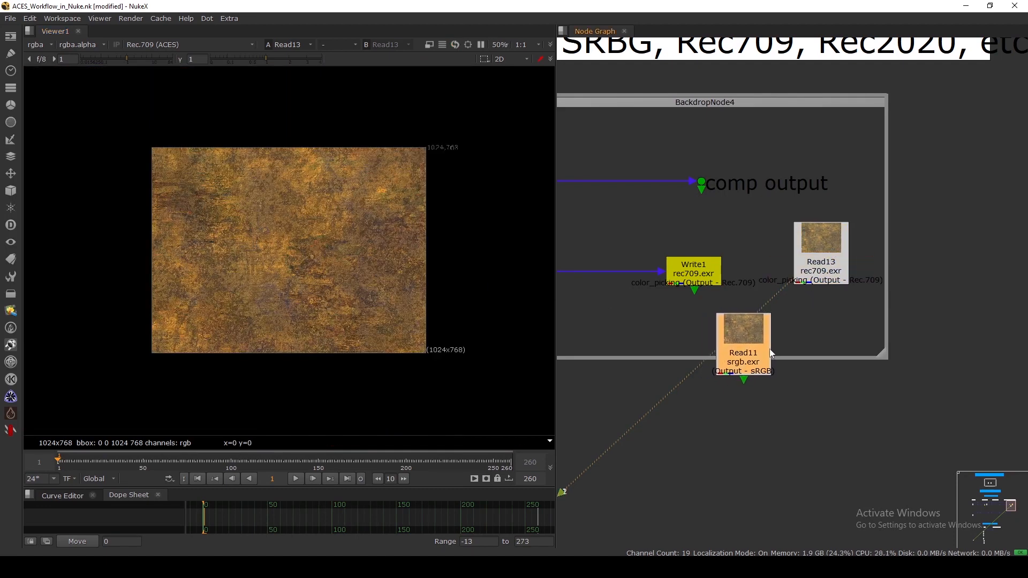
View srgb.exr from Read11 with the viewer display set to sRGB (ACES)
key("1")
left_click(167, 45)
left_click(162, 56)
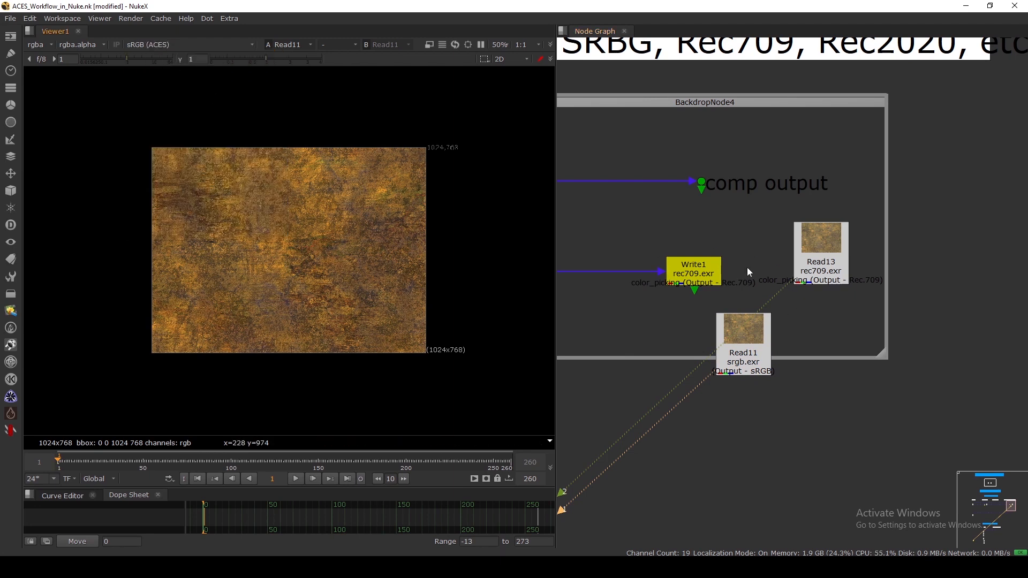
Stack Read11 beneath Read13 inside the backdrop, beside the Write1 node
left_click_drag(833, 268, 830, 254)
left_click_drag(760, 348, 838, 318)
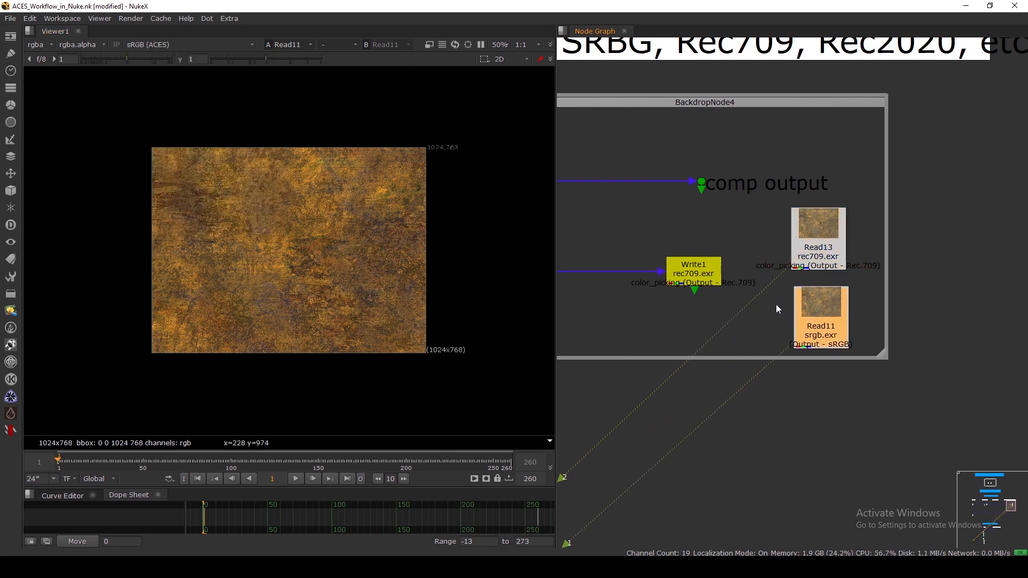
left_click(706, 280)
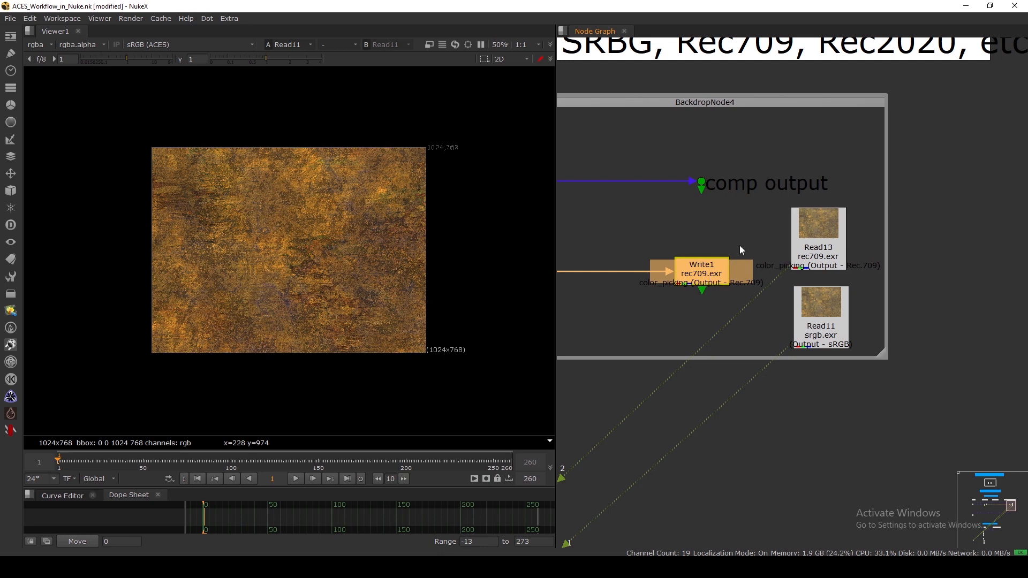
View the original 1024px-Texture.png from Read3 in the RGB Texture backdrop
scroll(742, 251, "down", 5)
scroll(741, 276, "down", 5)
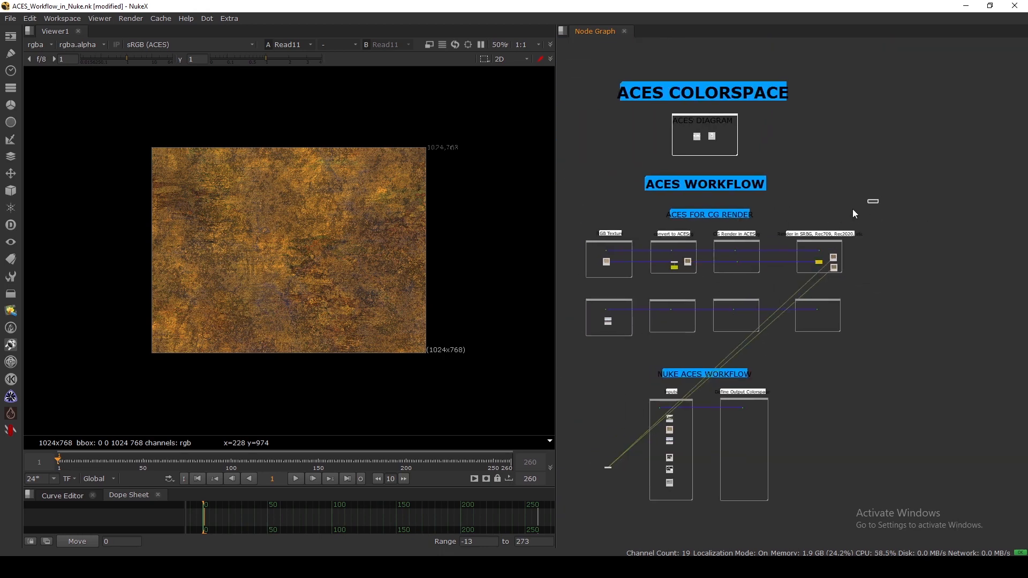
left_click_drag(590, 299, 574, 292)
left_click(575, 290)
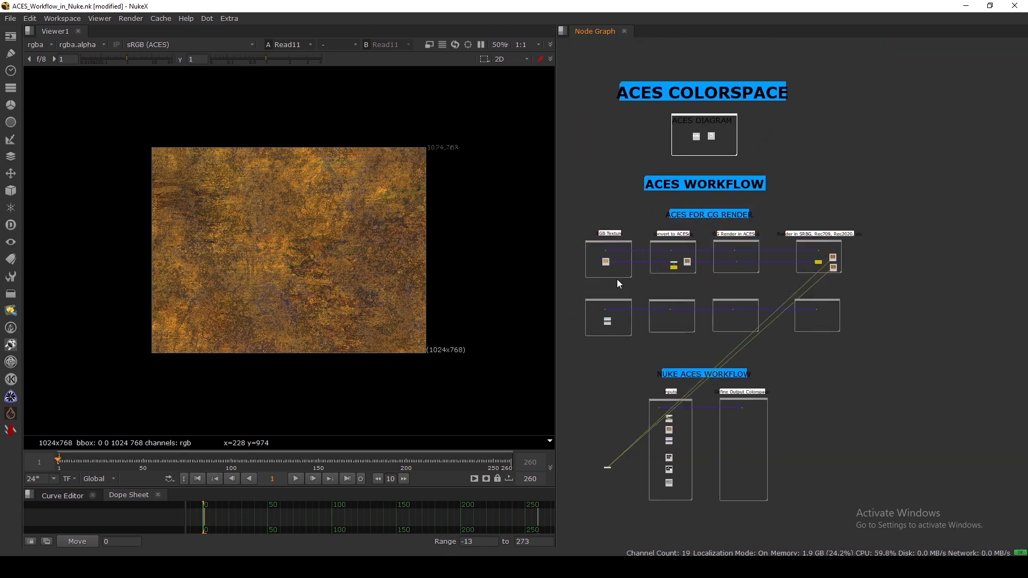
middle_click_drag(616, 278, 689, 238)
scroll(688, 239, "up", 2)
scroll(661, 254, "up", 2)
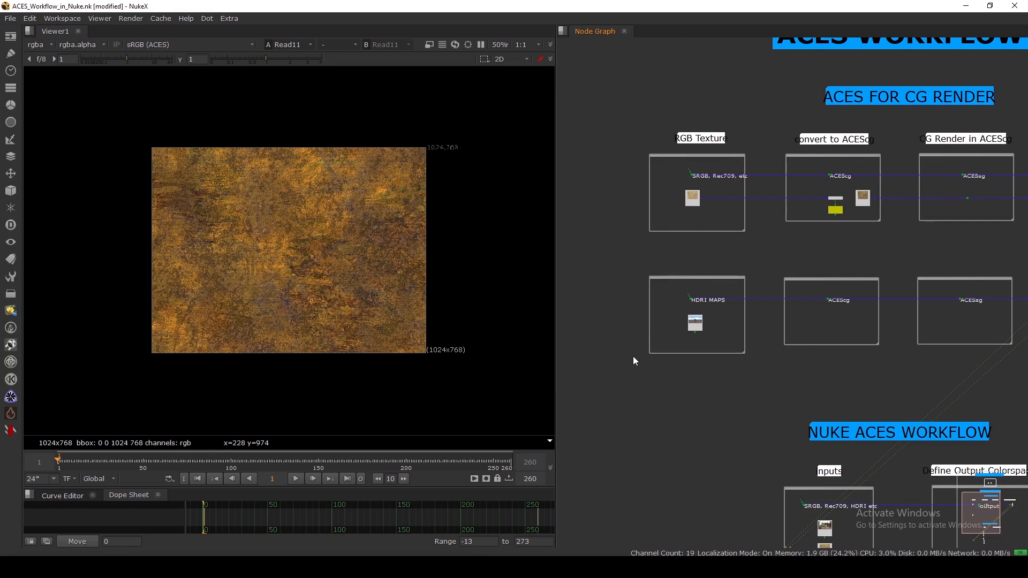
scroll(674, 229, "up", 4)
left_click(670, 266)
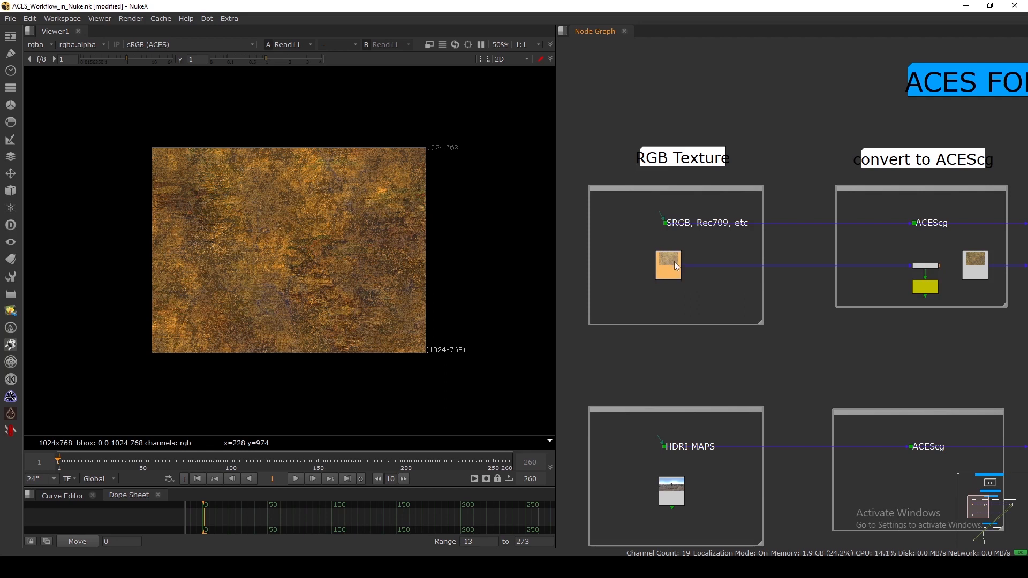
scroll(674, 262, "up", 1)
key("1")
scroll(662, 292, "up", 5)
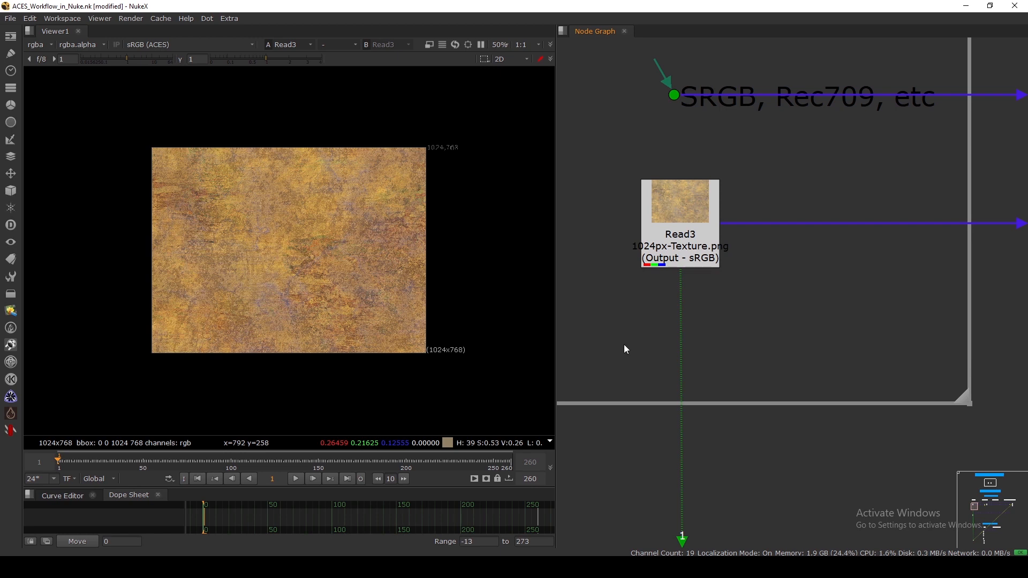
left_click(695, 221)
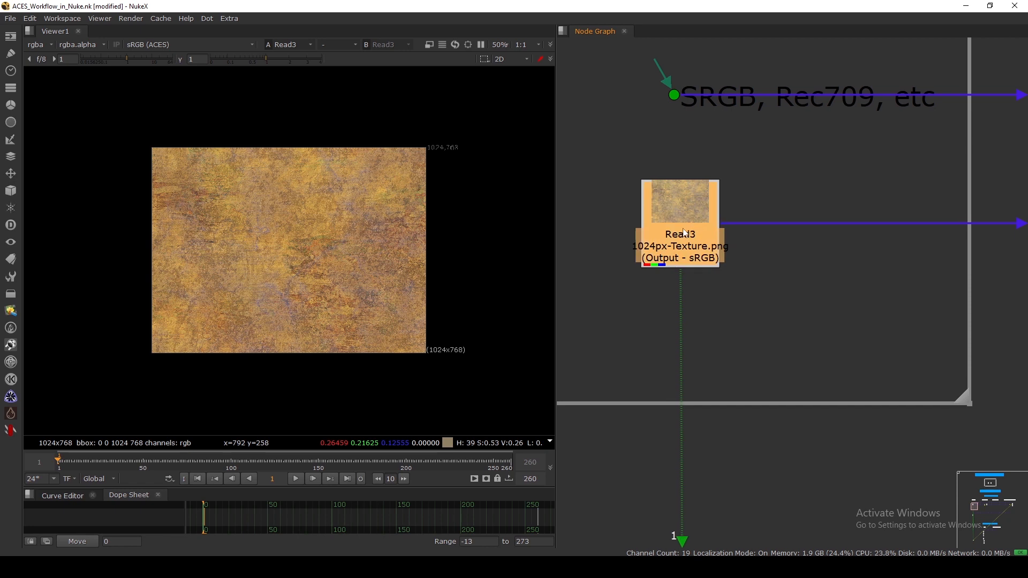
key("1")
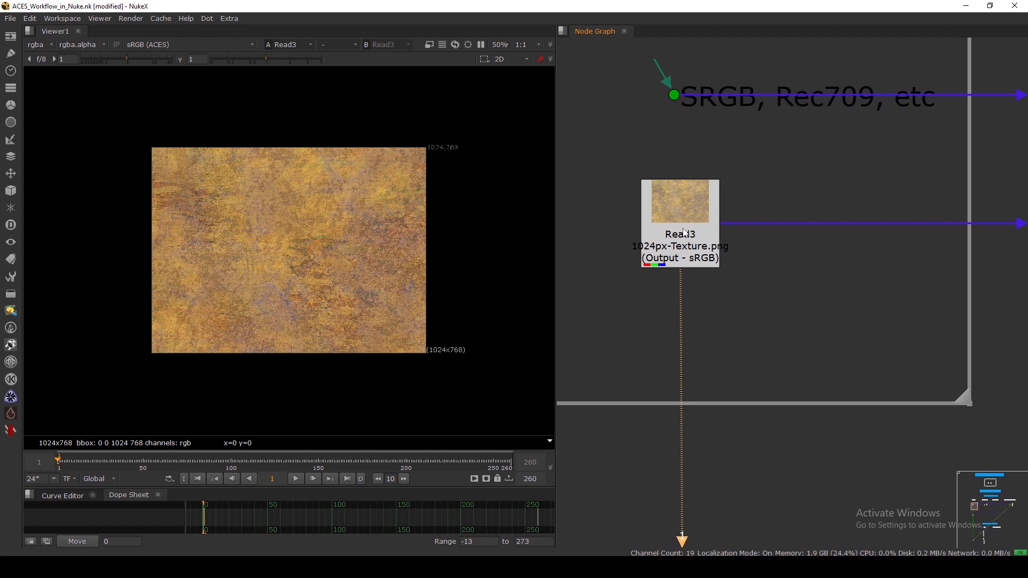
Inspect the Read3 texture's color detail up close and as a whole image
scroll(384, 268, "up", 2)
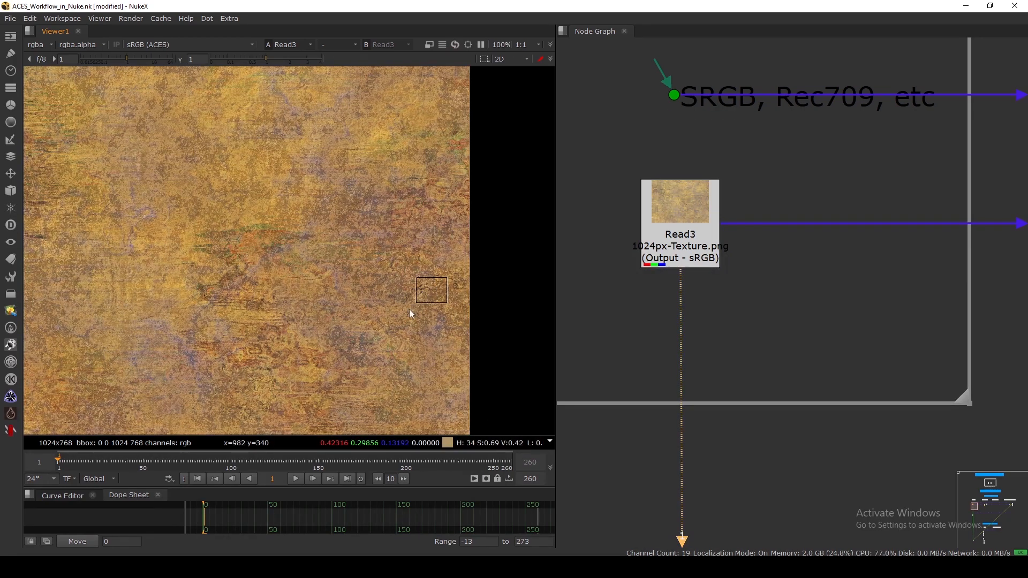
left_click_drag(444, 291, 421, 329)
left_click_drag(451, 272, 411, 311)
left_click_drag(453, 247, 435, 269)
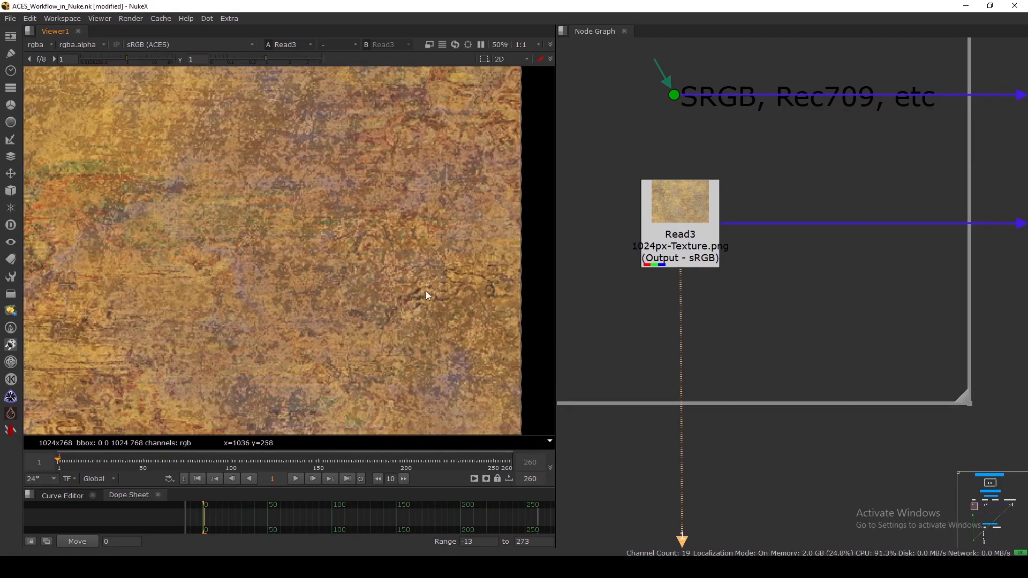
key("minus")
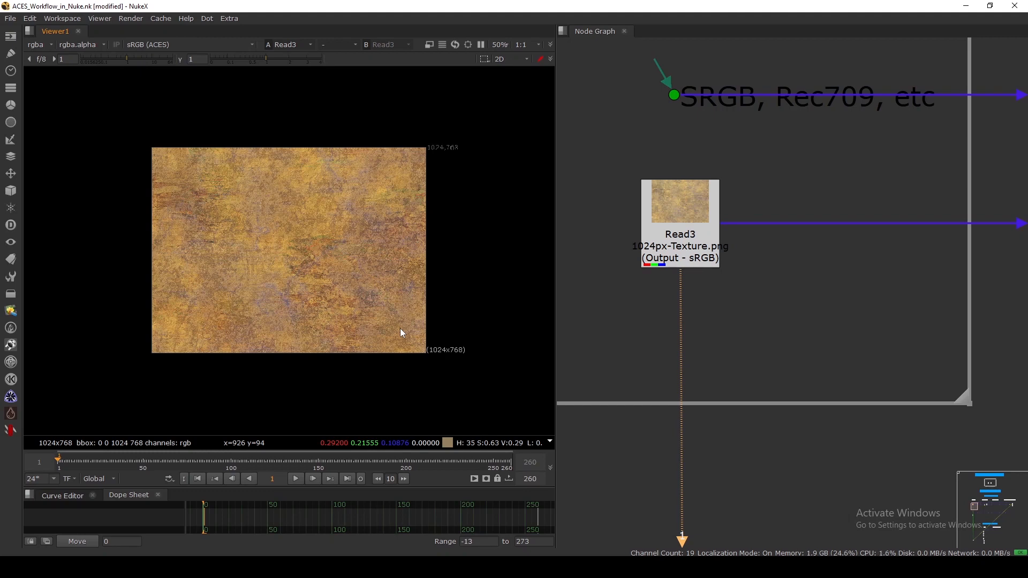
scroll(391, 317, "up", 4)
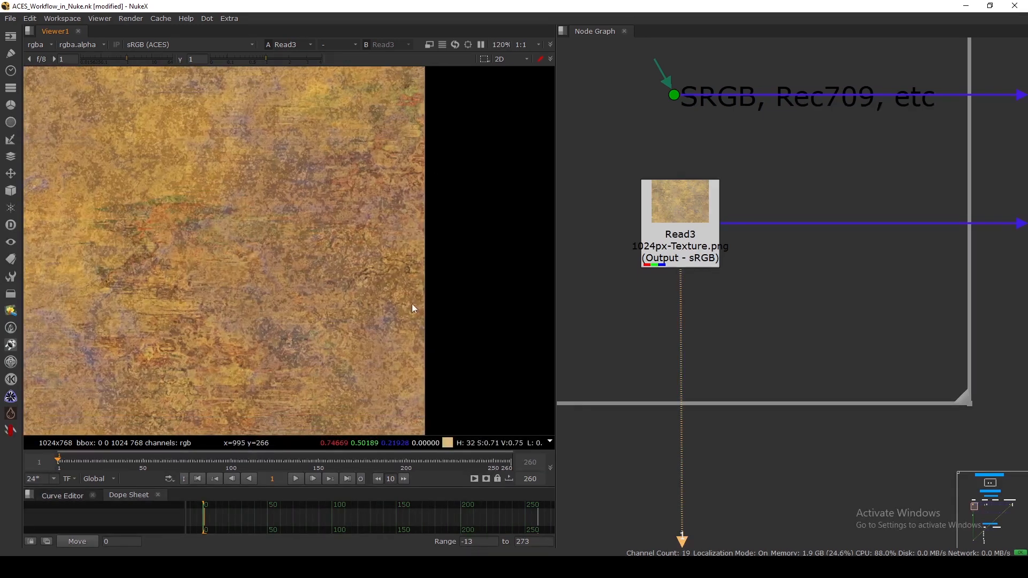
scroll(403, 312, "down", 4)
left_click_drag(462, 127, 128, 378)
View the fouriesburg_mountain_lookout_2_2k.exr map from Read5 in the HDRI MAPS backdrop
left_click_drag(686, 244, 679, 244)
left_click(746, 290)
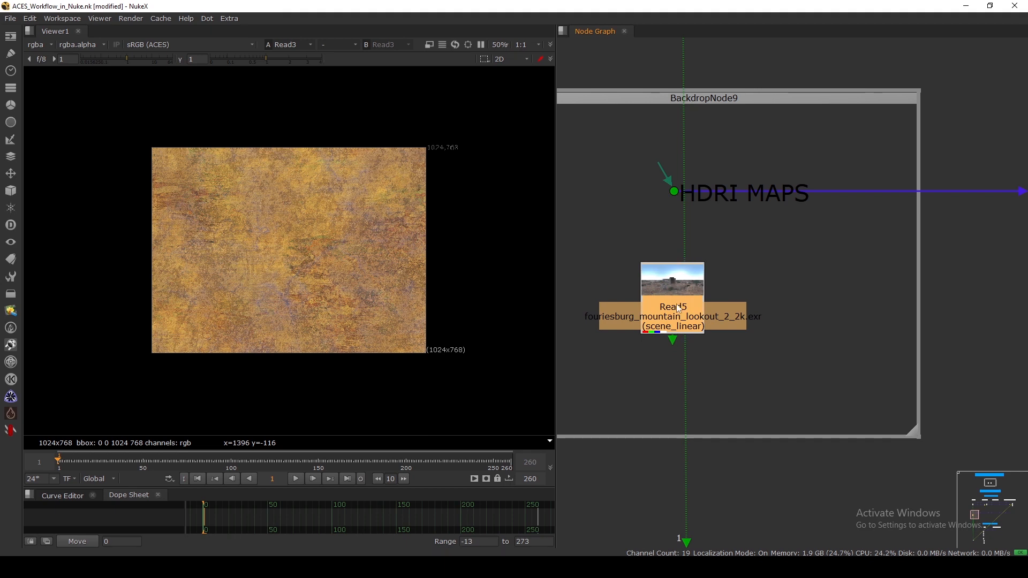
left_click_drag(676, 320, 677, 328)
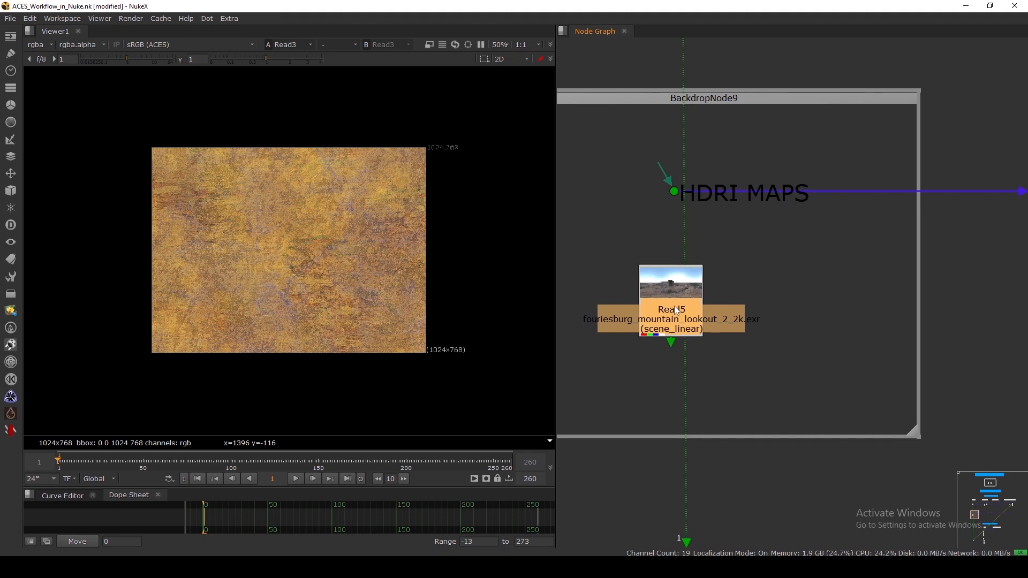
middle_click_drag(655, 346, 668, 349)
left_click_drag(678, 317, 673, 313)
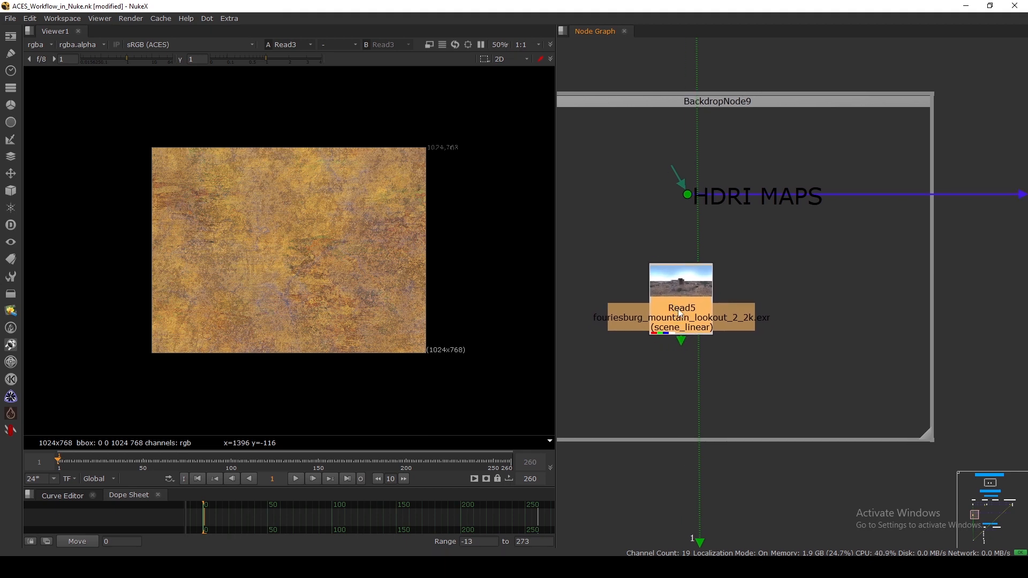
key("1")
key("equal")
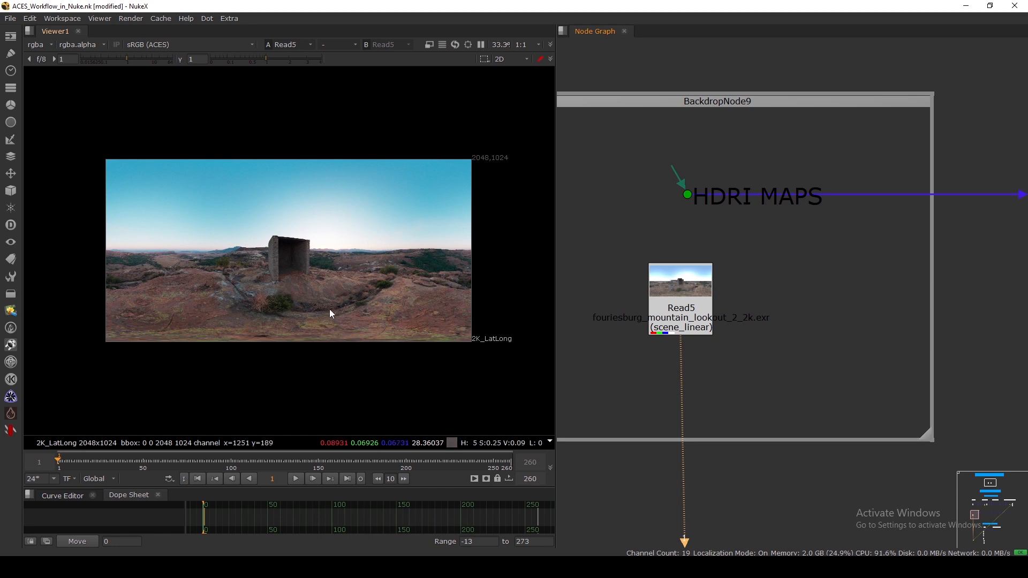
Check the HDRI map's individual color channels and its highlights with viewer gain at 0.045, restoring the full-color view and default gain
key("r")
key("g")
key("b")
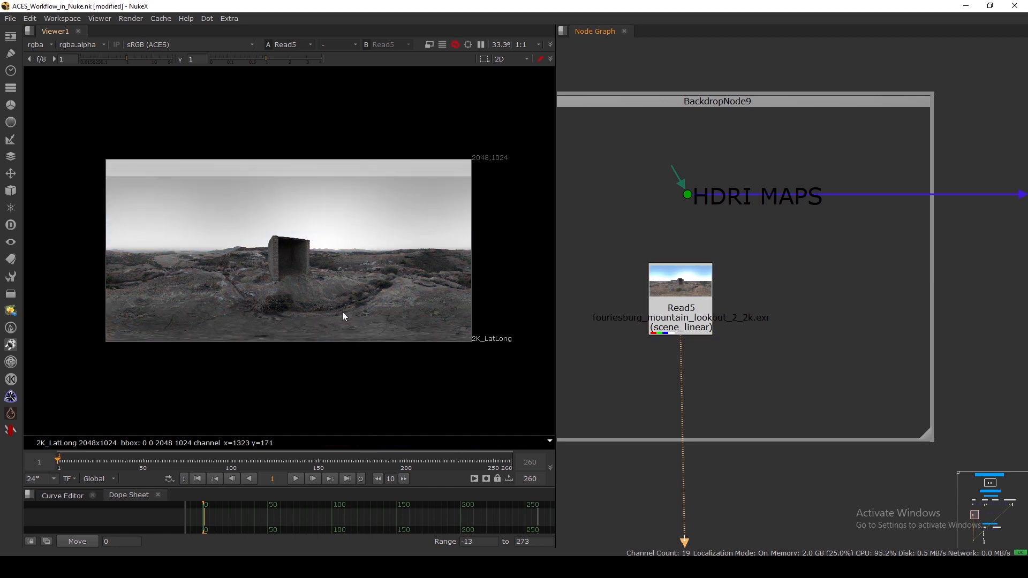
key("b")
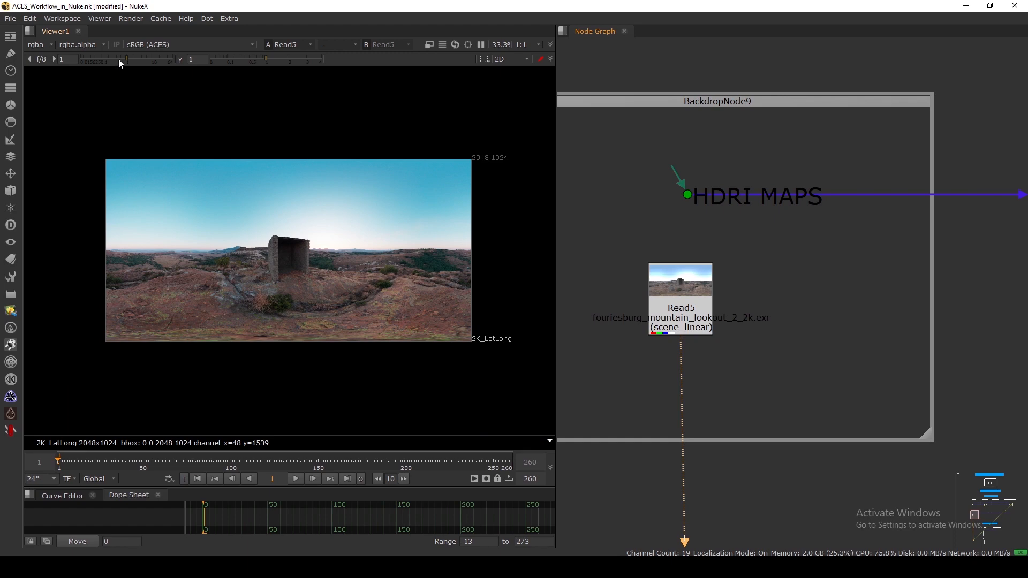
left_click_drag(118, 59, 106, 71)
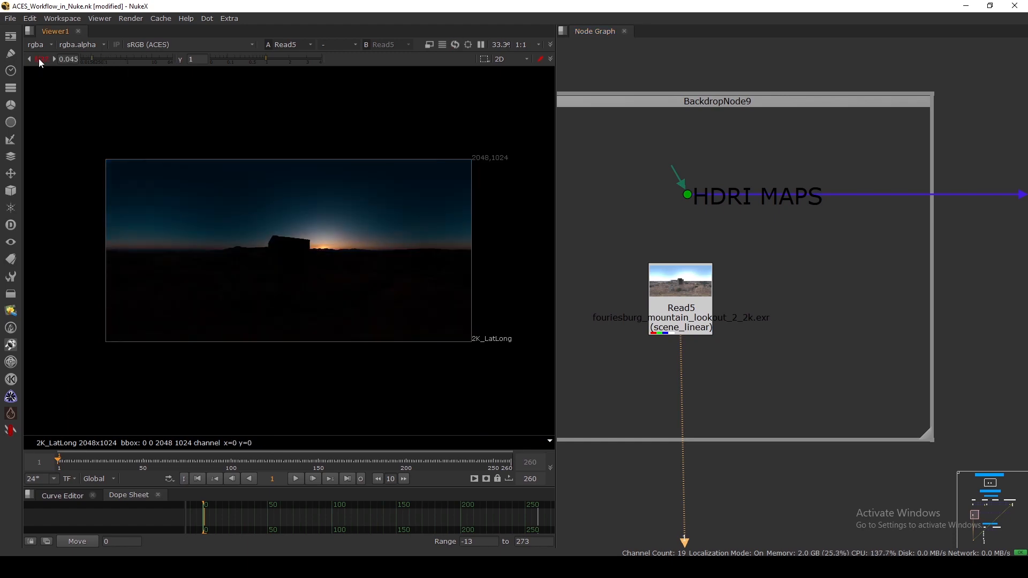
left_click(39, 59)
Lower the viewer gain again to examine the HDRI sky's brightness range, and reset it to default
left_click_drag(702, 300, 707, 300)
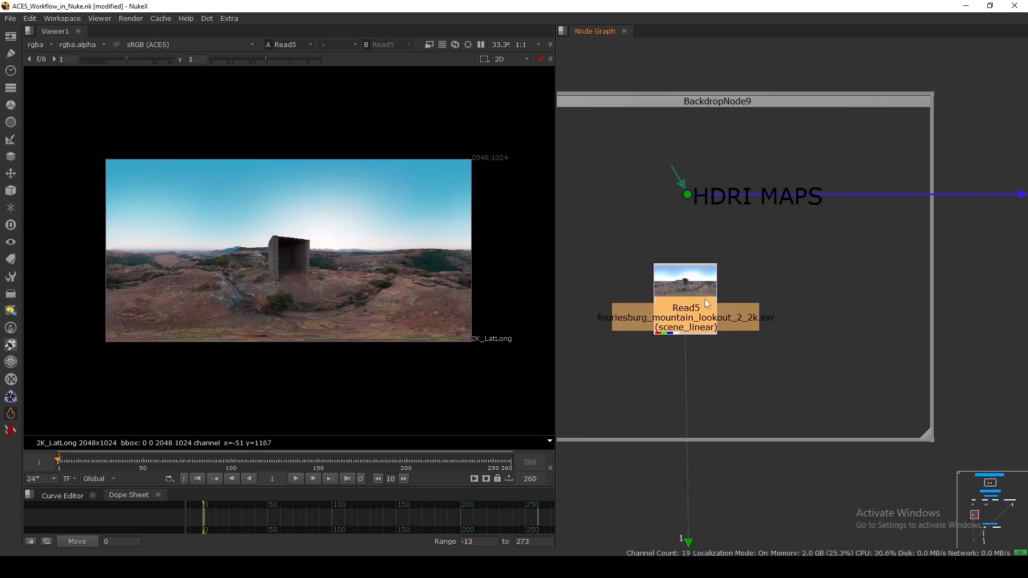
middle_click_drag(760, 284, 740, 271)
left_click_drag(694, 294, 695, 294)
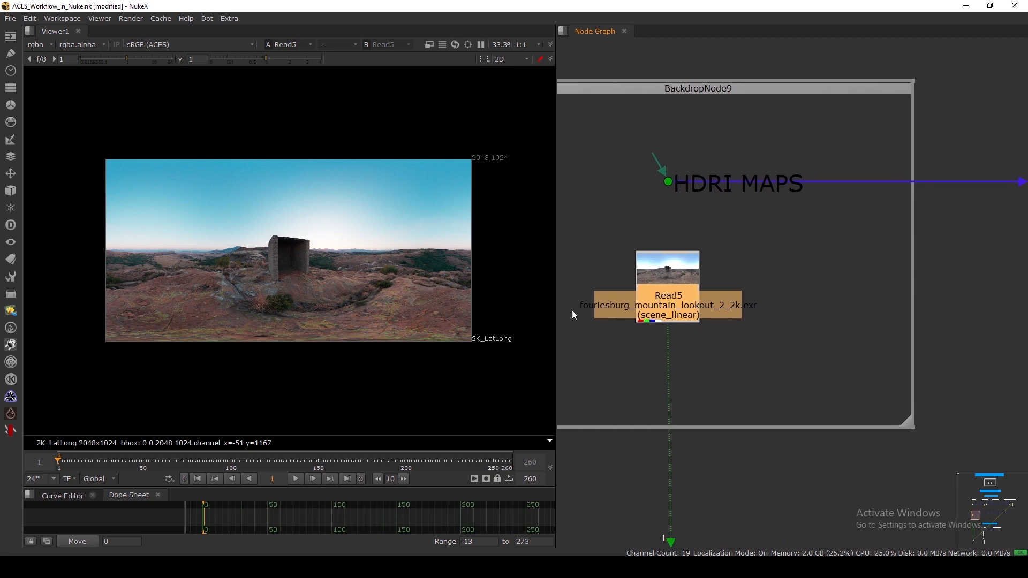
left_click_drag(435, 188, 241, 333)
left_click_drag(126, 61, 77, 84)
left_click(43, 60)
Set the Read5 HDRI's colorspace to Utility - Linear - sRGB and close its properties
scroll(684, 322, "down", 3)
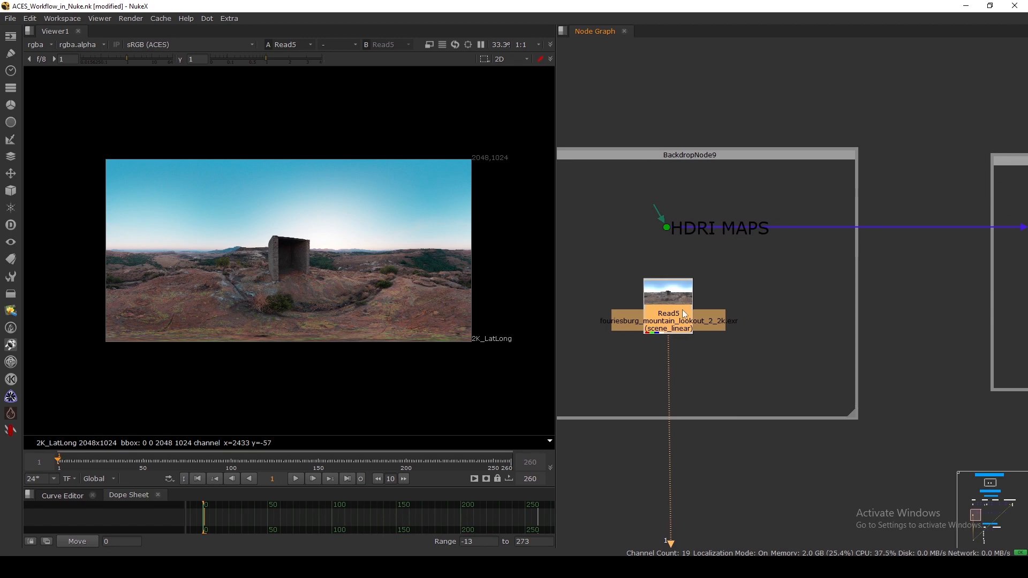
scroll(683, 321, "up", 4)
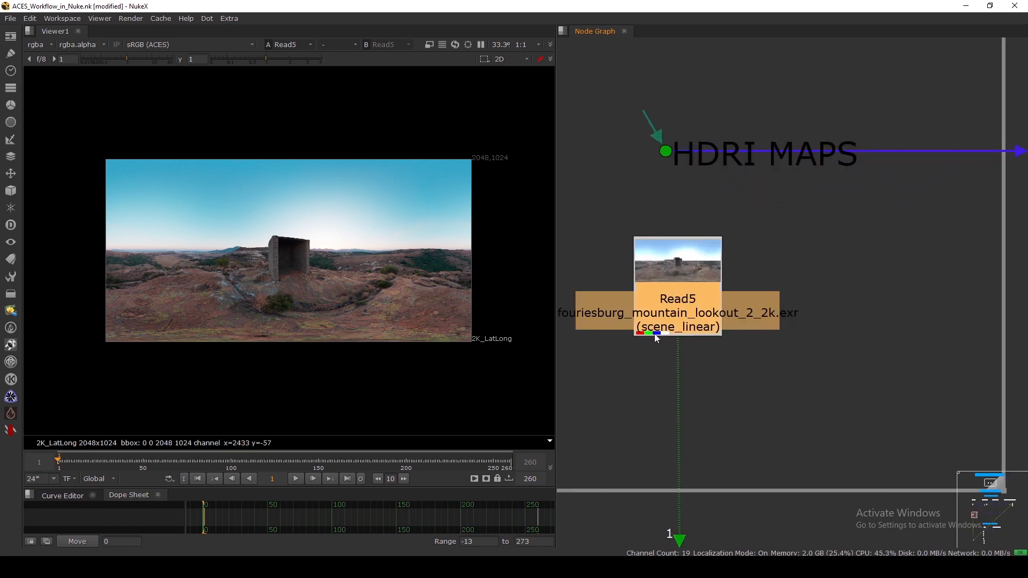
double_click(692, 304)
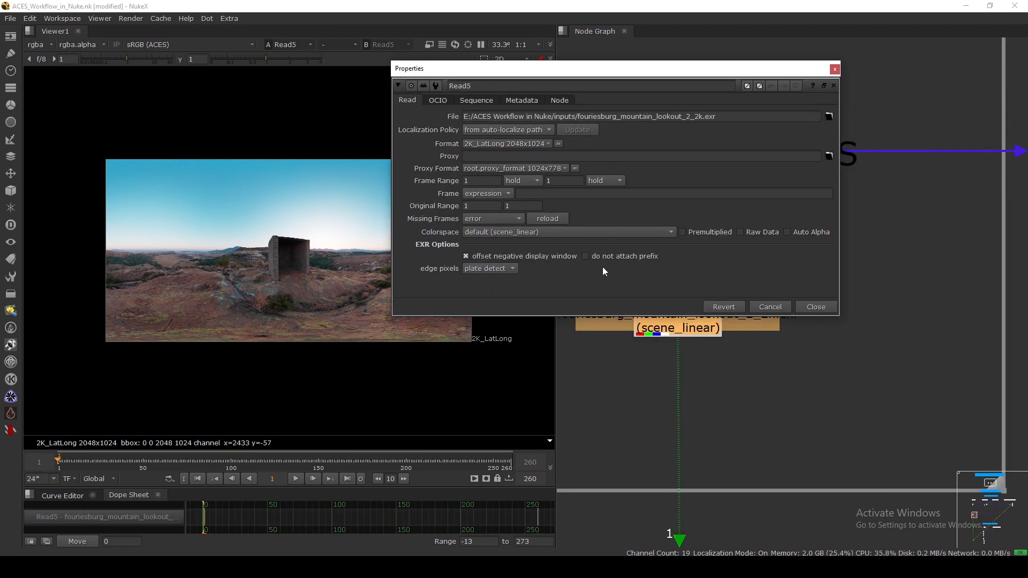
left_click(628, 234)
mouse_move(605, 384)
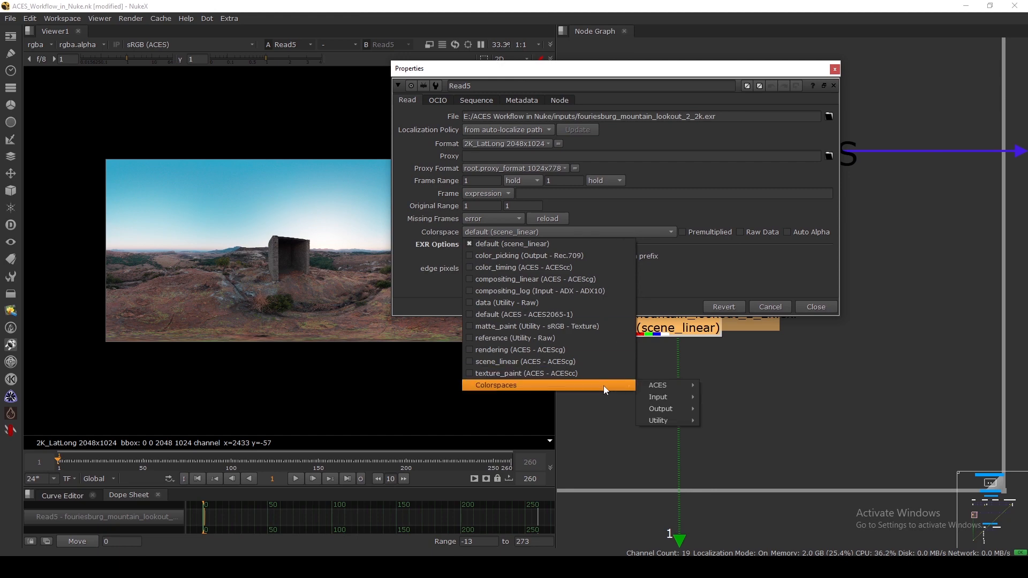
mouse_move(658, 397)
mouse_move(662, 418)
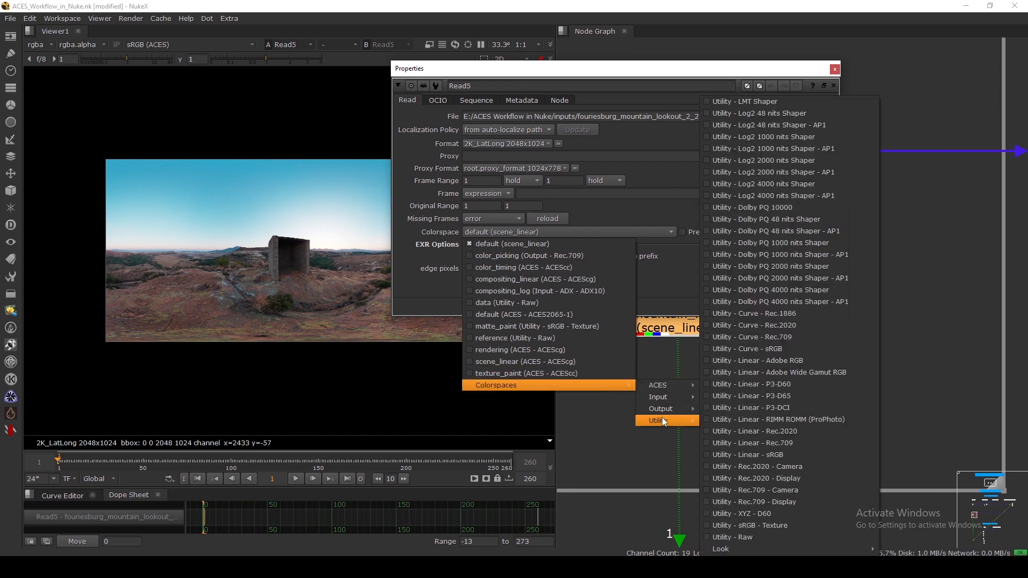
left_click(764, 455)
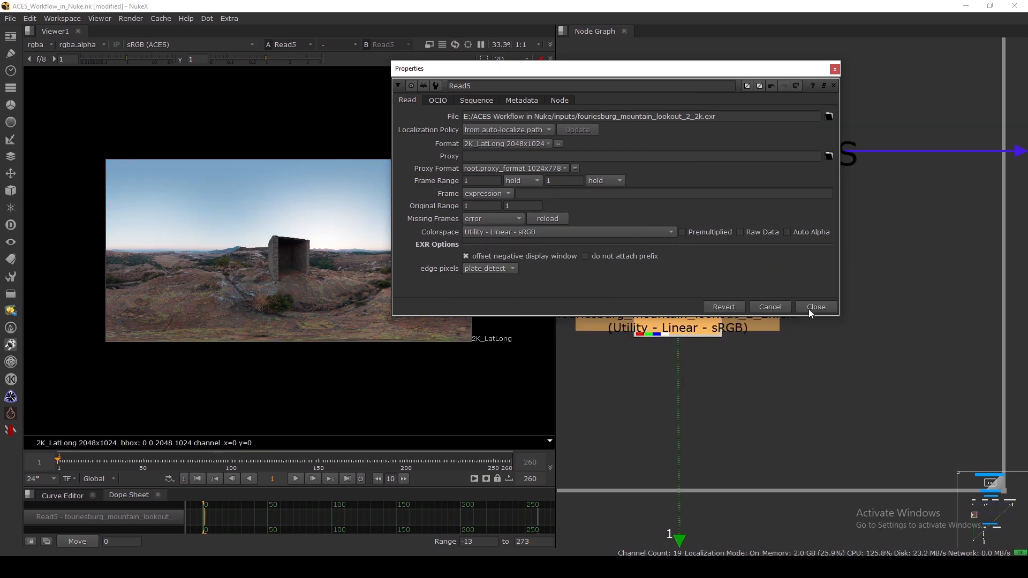
left_click(814, 307)
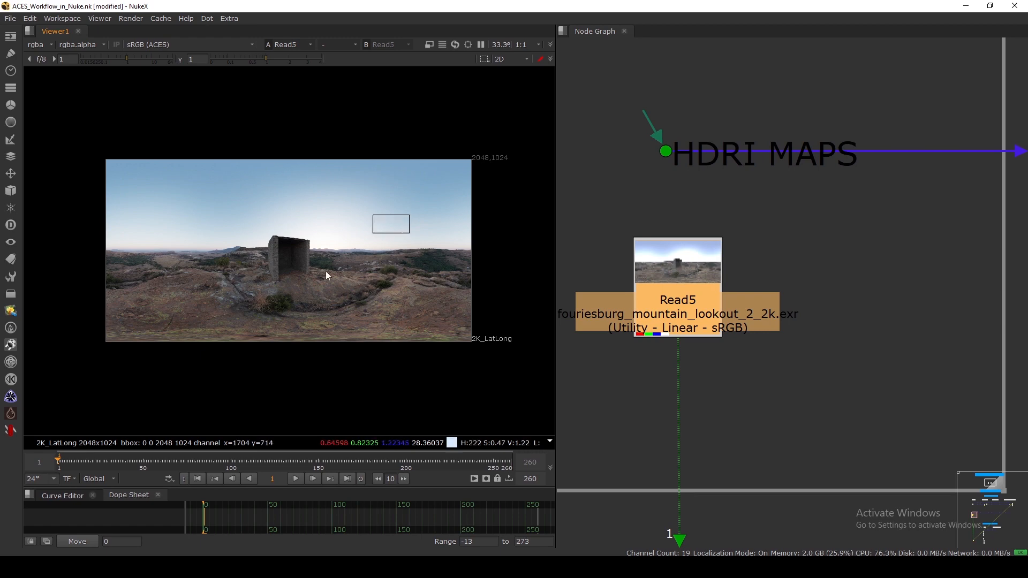
Copy the texture's OCIOColorSpace node into the HDRI row's ACEScg backdrop and connect its input to Read5
scroll(810, 330, "down", 5)
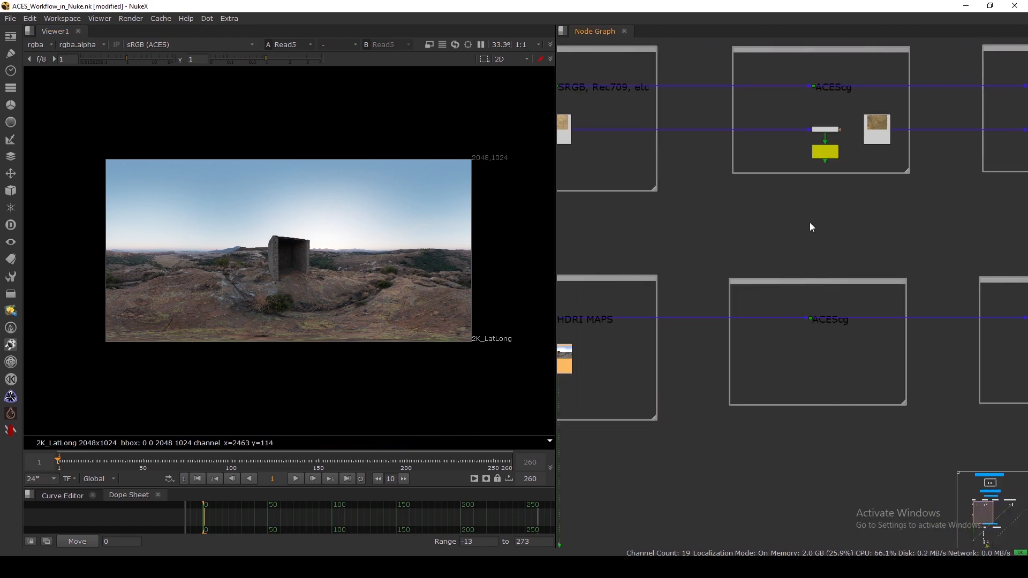
scroll(811, 227, "up", 3)
left_click(849, 94)
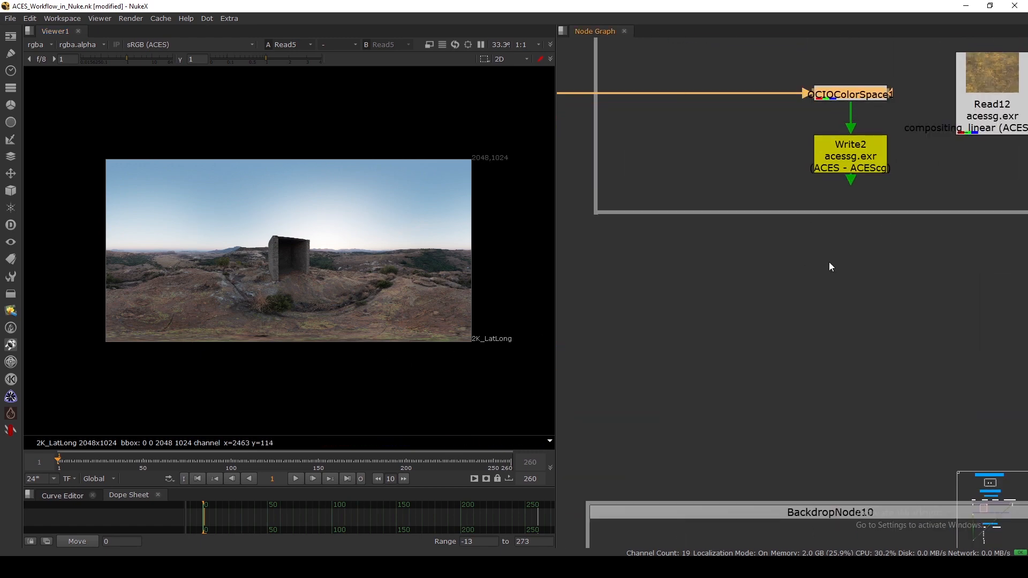
scroll(829, 265, "down", 4)
key("ctrl+v")
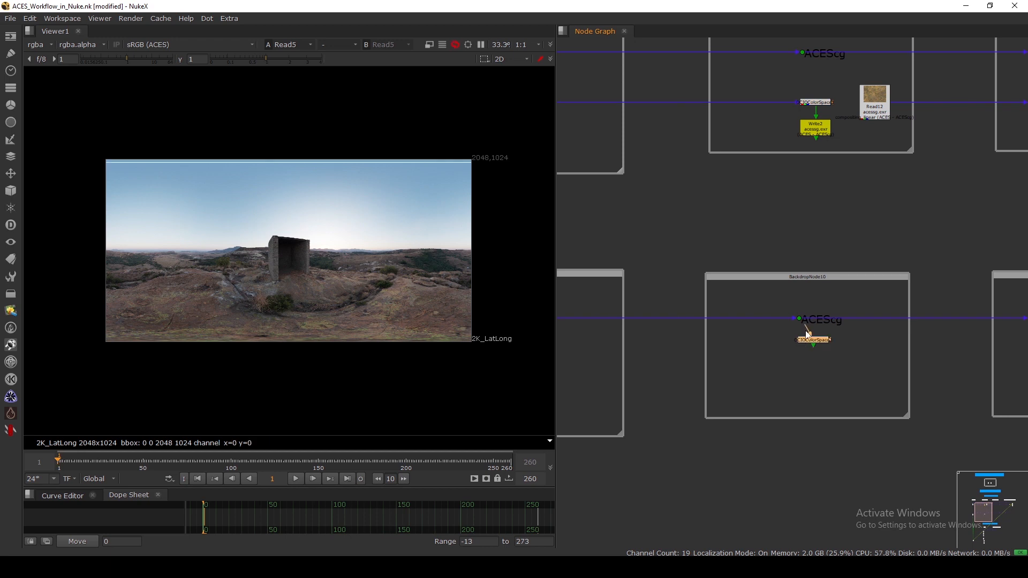
middle_click_drag(805, 331, 929, 299)
left_click_drag(930, 296, 645, 339)
middle_click_drag(774, 334, 696, 289)
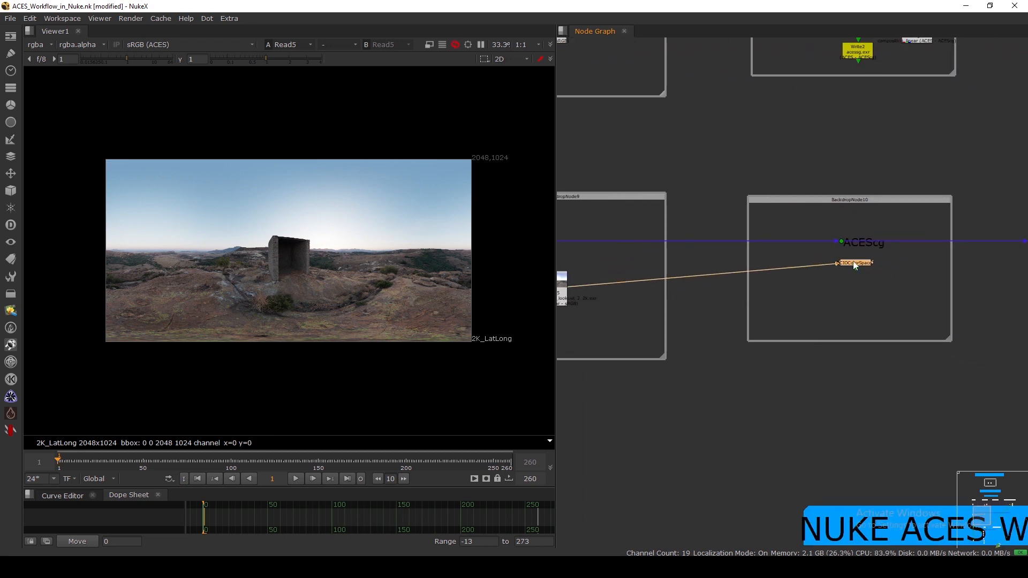
View the OCIOColorSpace node in the HDRI row and set its input colorspace to Utility - Linear - sRGB
left_click_drag(856, 268, 857, 287)
key("1")
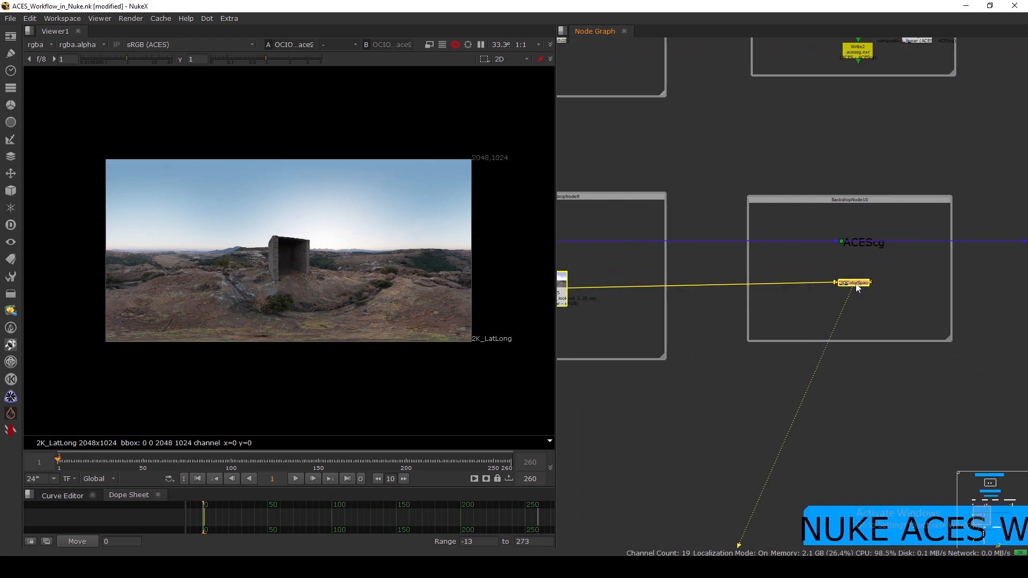
double_click(855, 282)
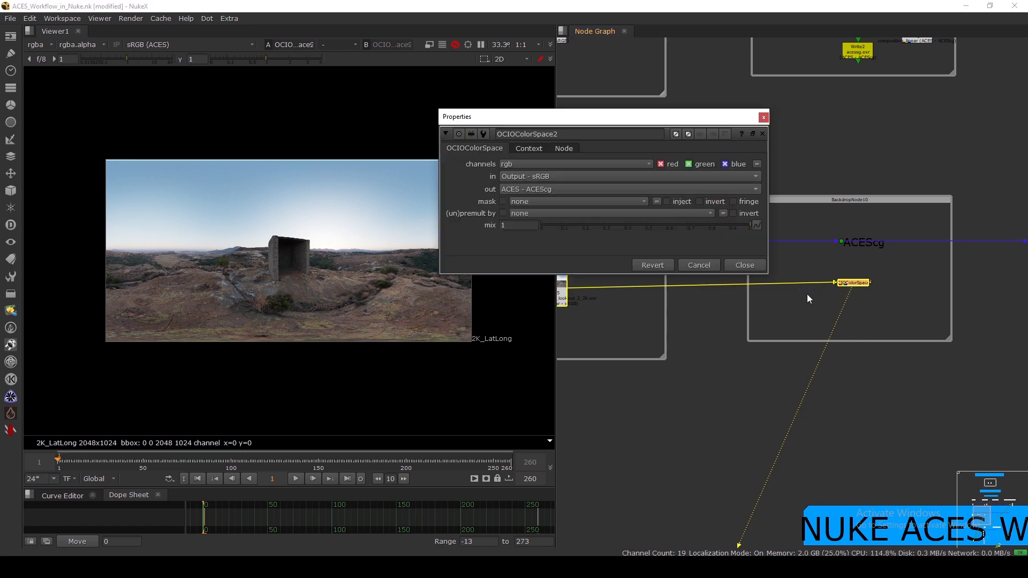
left_click(592, 176)
mouse_move(659, 318)
mouse_move(708, 353)
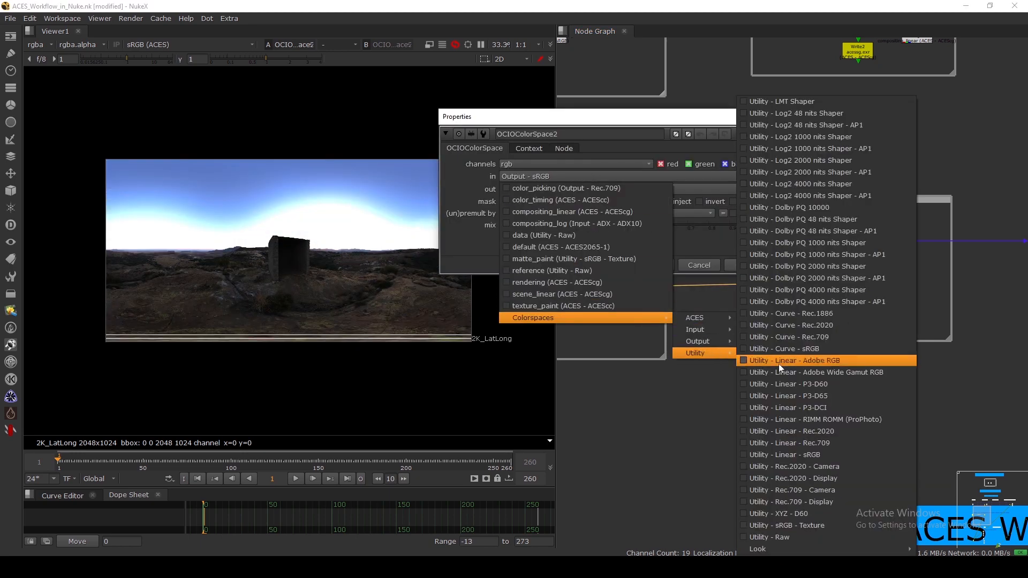
left_click(802, 455)
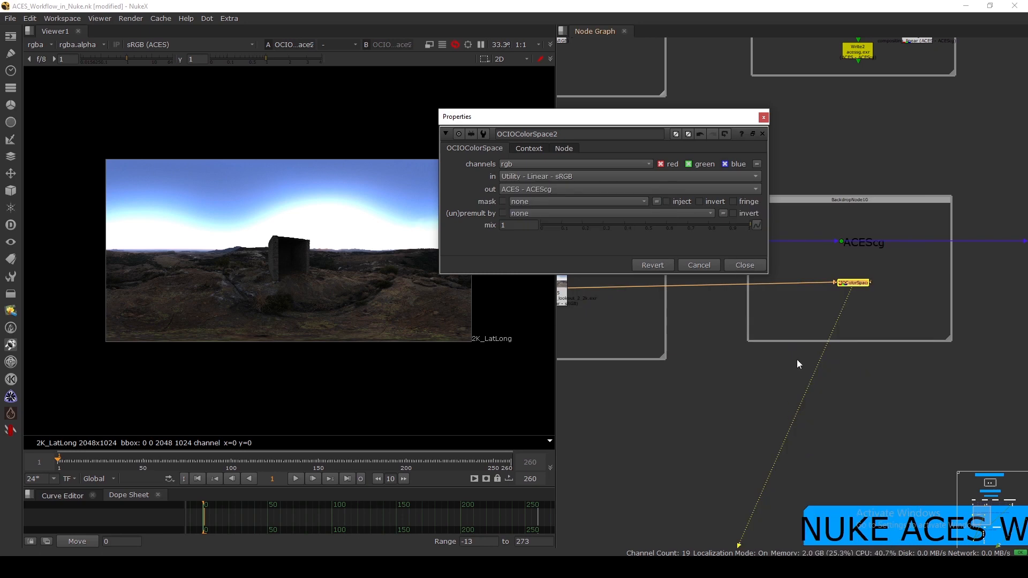
left_click_drag(857, 281, 858, 287)
left_click(811, 279)
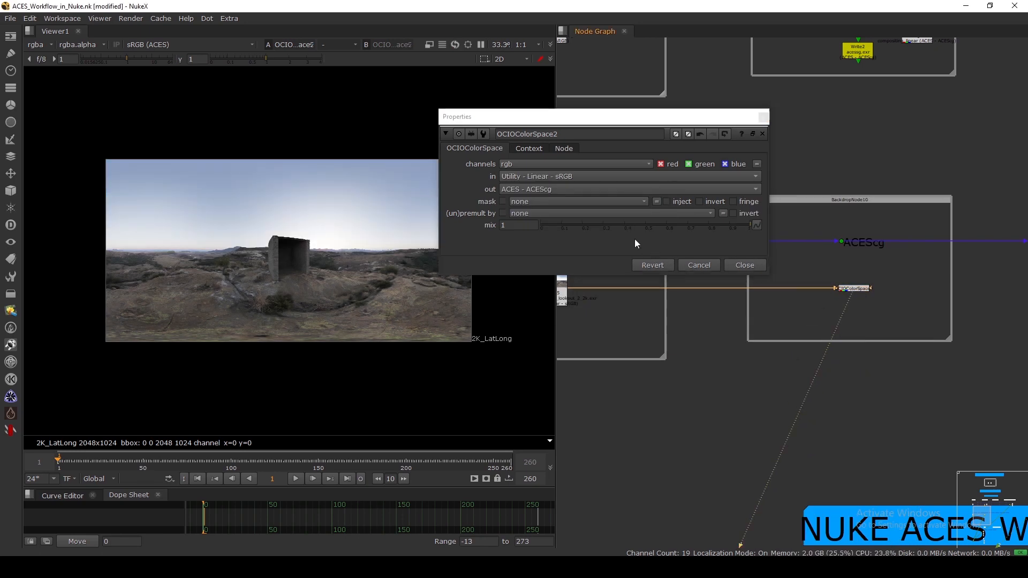
left_click(744, 265)
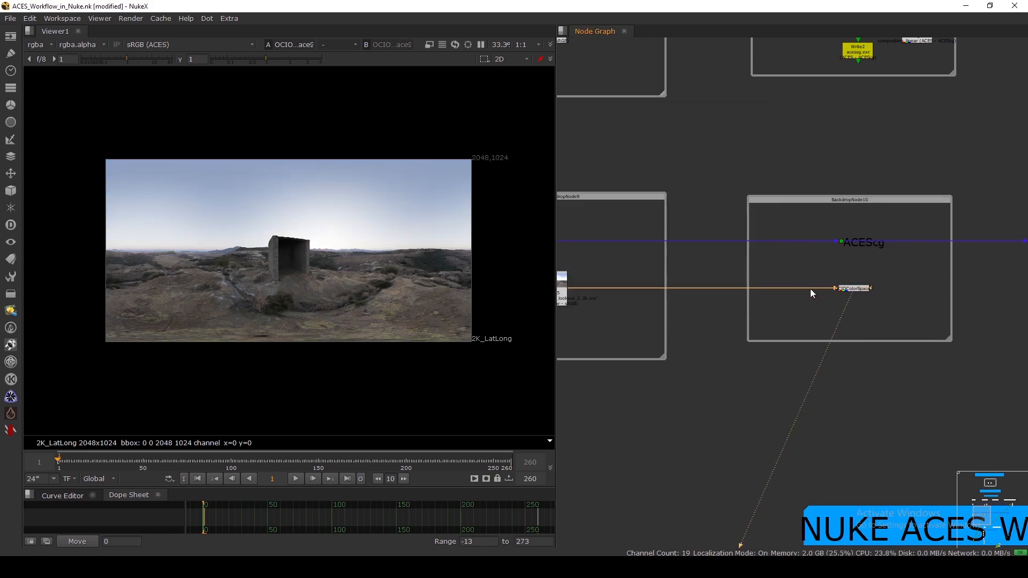
Toggle the HDRI row's OCIOColorSpace node off and on to compare the image with and without the conversion
left_click_drag(821, 273, 906, 306)
key("d")
key("d")
middle_click_drag(857, 302, 776, 317)
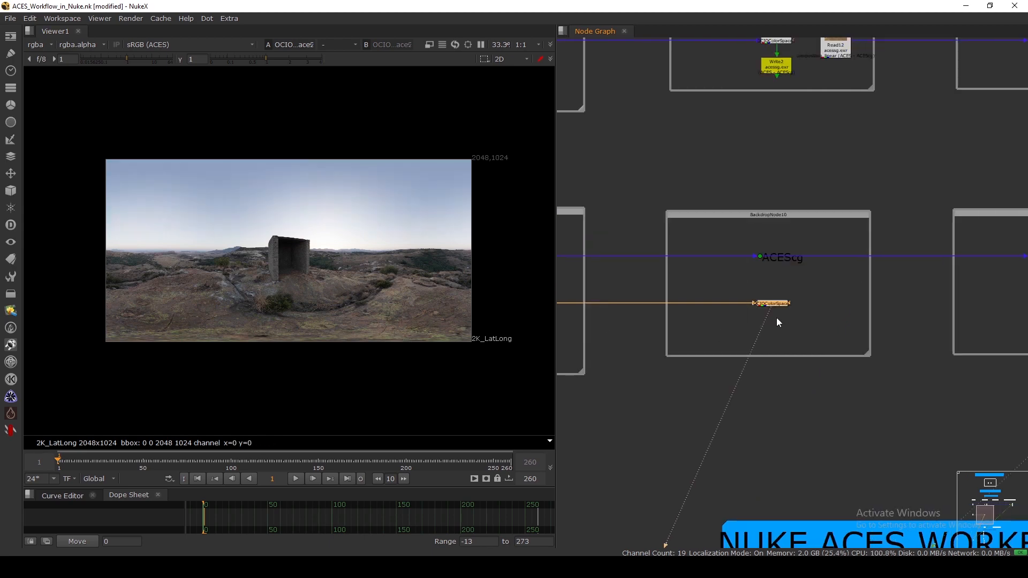
scroll(776, 309, "up", 2)
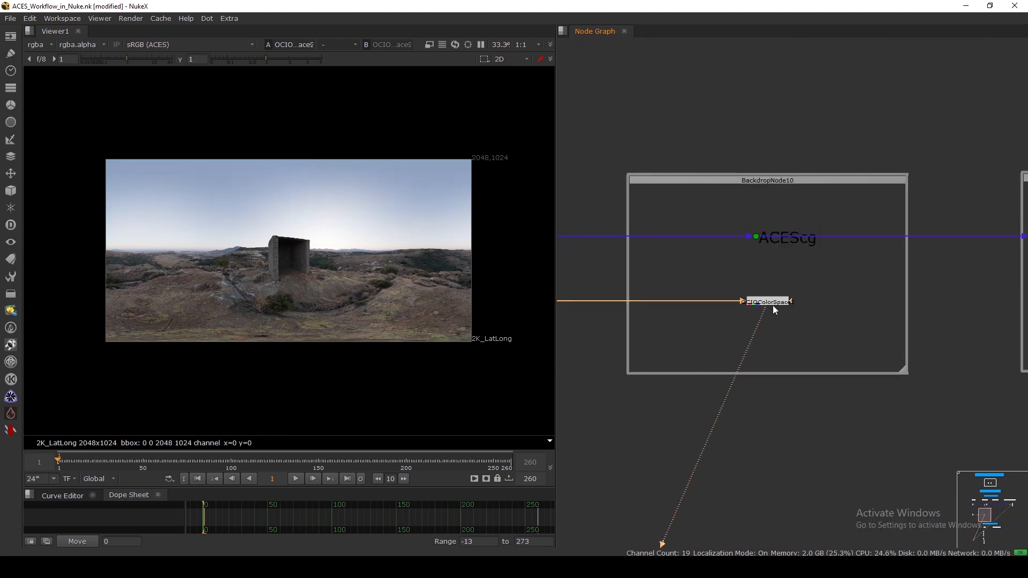
left_click(773, 303)
Examine the remaining stages of the HDRI row, from the ACEScg render to the comp output
scroll(787, 298, "down", 4)
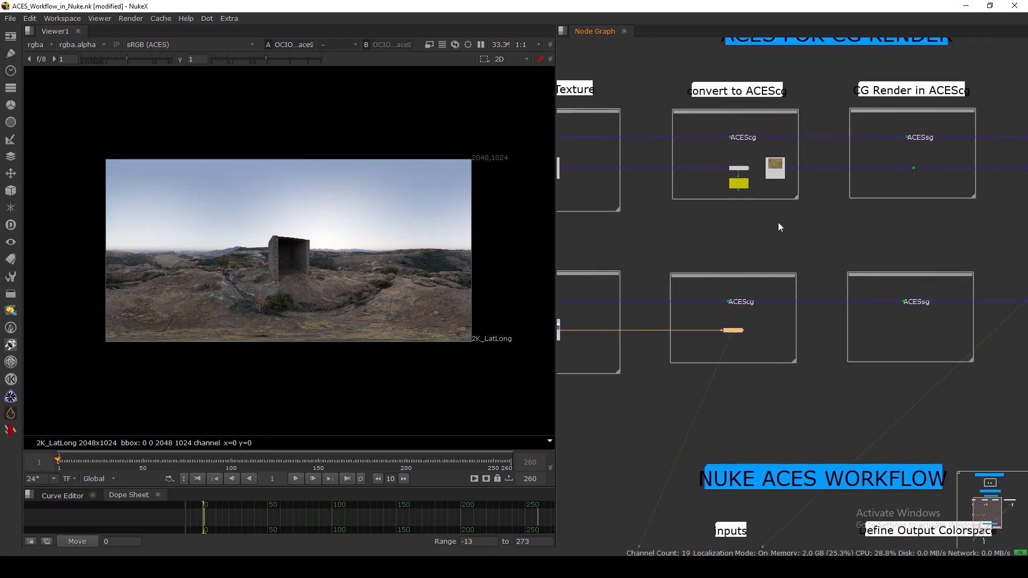
middle_click_drag(778, 223, 742, 242)
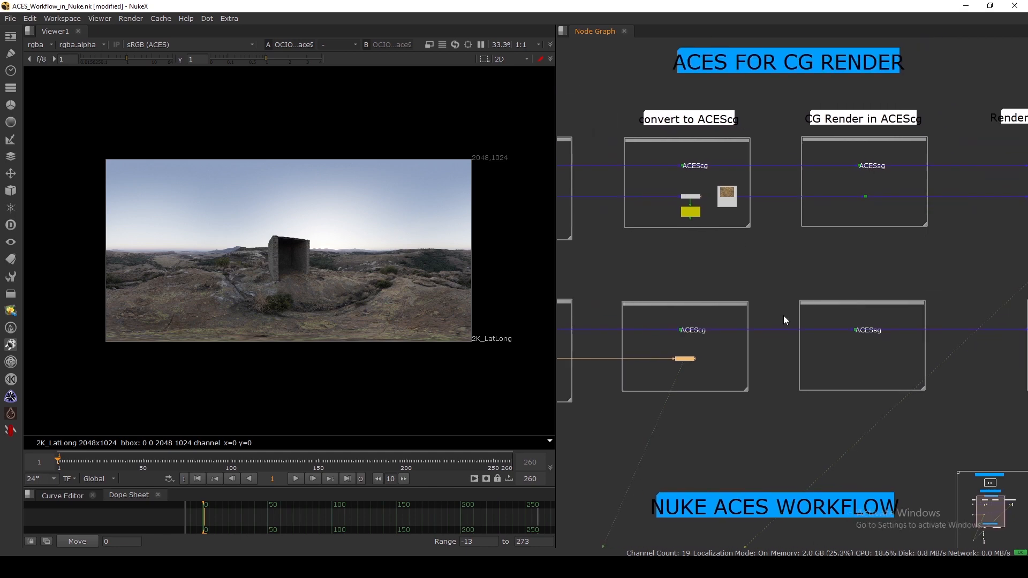
middle_click_drag(821, 354, 698, 321)
middle_click_drag(847, 320, 715, 323)
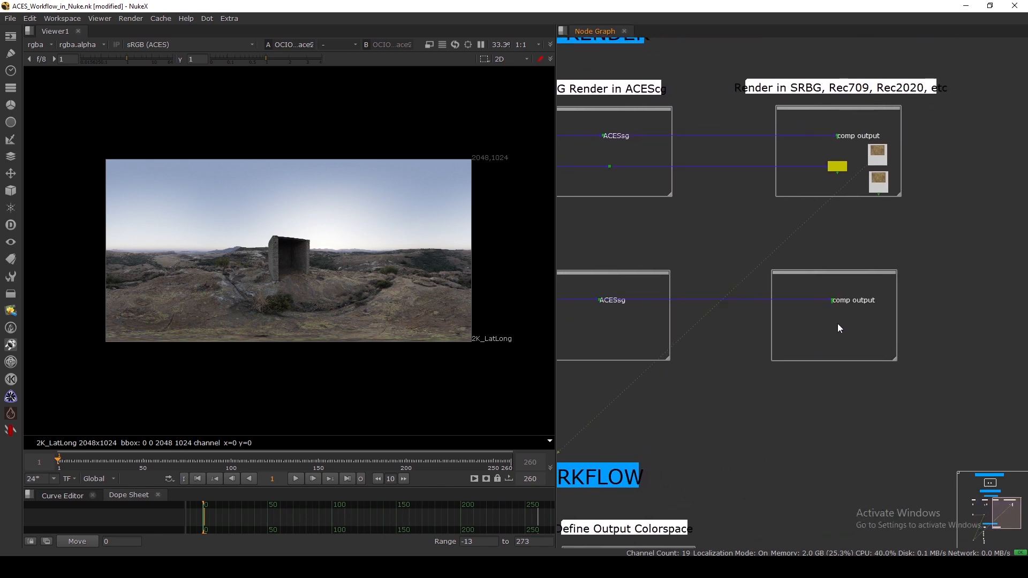
middle_click_drag(839, 327, 812, 359)
left_click_drag(829, 348, 794, 373)
middle_click_drag(789, 374, 844, 358)
left_click_drag(866, 340, 803, 390)
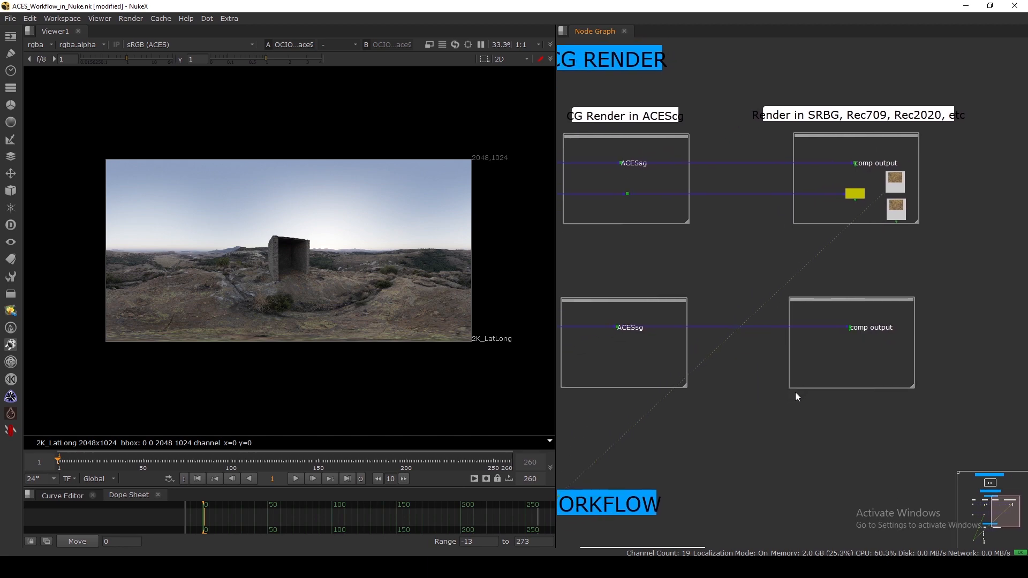
scroll(810, 326, "down", 5)
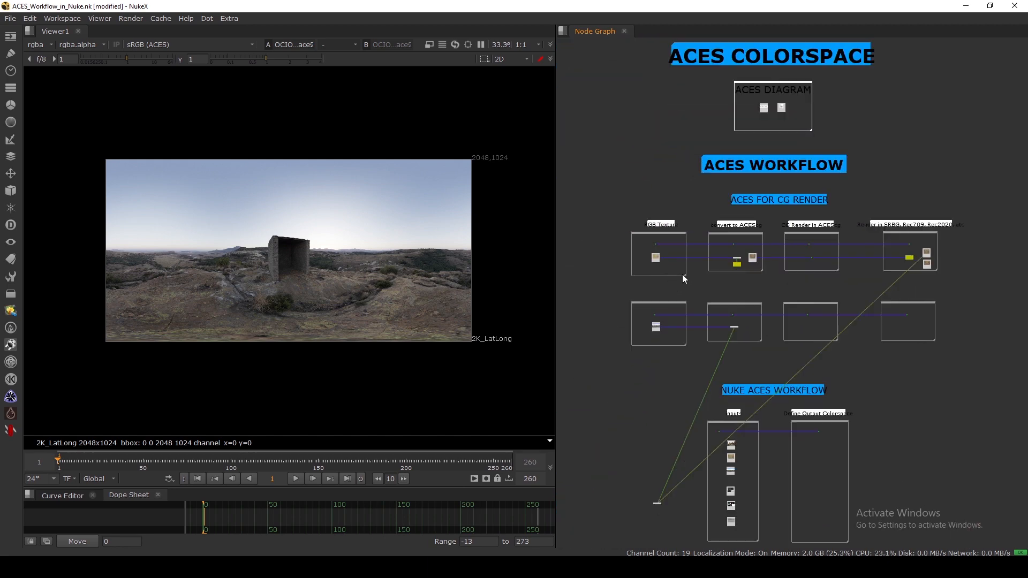
Examine the RGB Texture stage and its 1024px-Texture.png Read node, and inspect the converted HDRI up close in the viewer
scroll(676, 281, "up", 5)
left_click_drag(612, 87, 819, 139)
left_click_drag(718, 123, 711, 126)
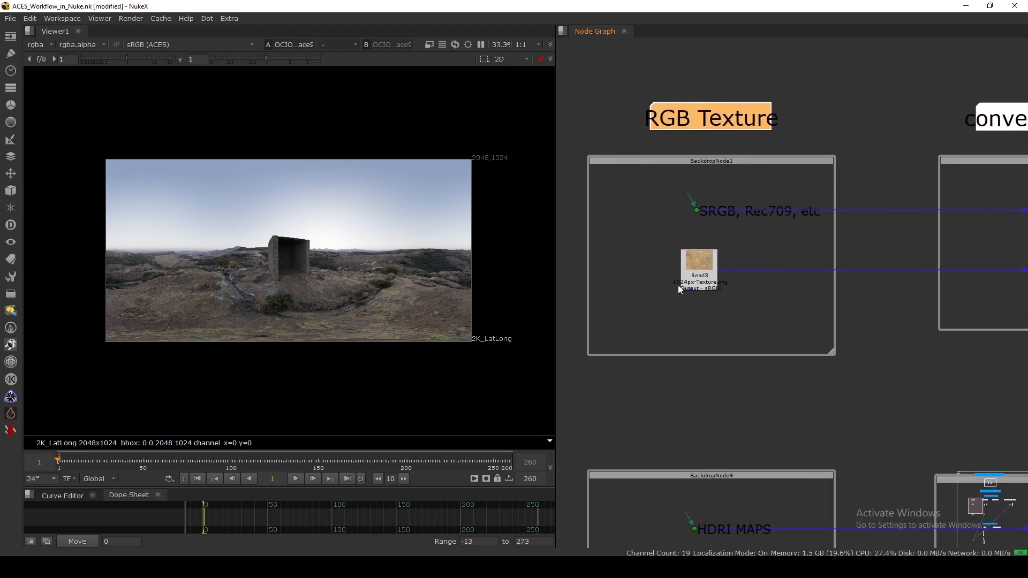
scroll(312, 250, "up", 5)
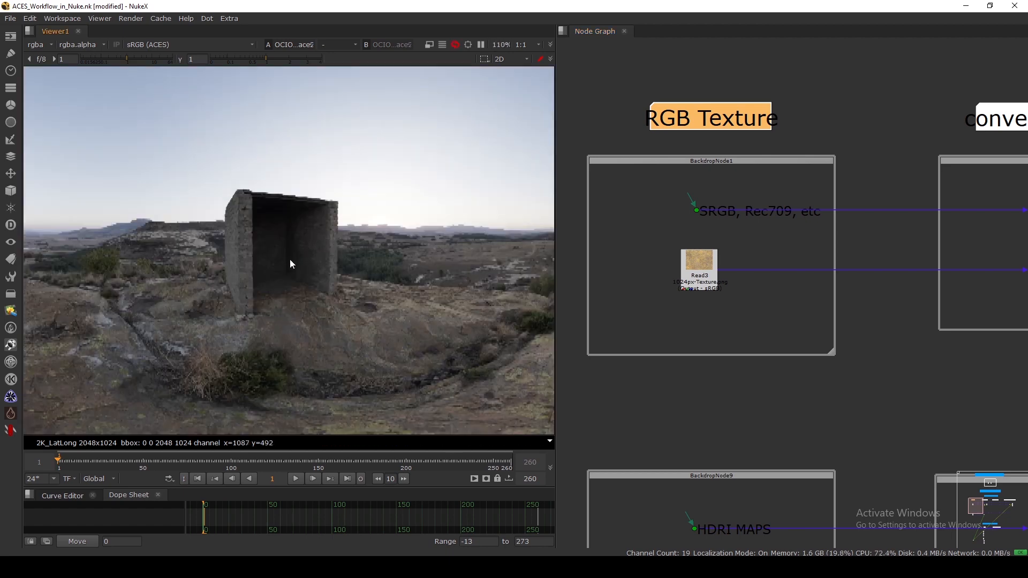
left_click_drag(702, 278, 701, 279)
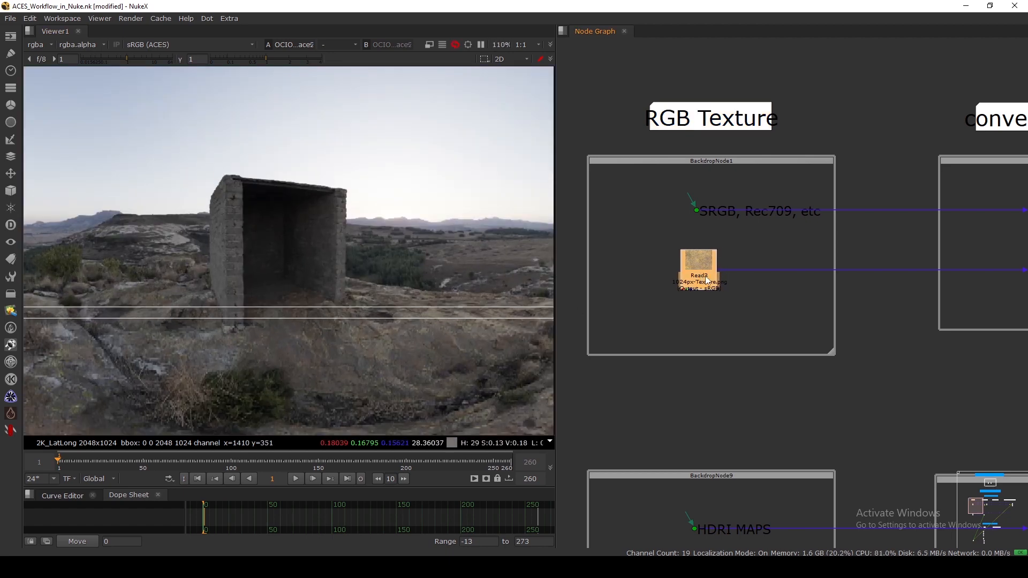
left_click(712, 326)
scroll(711, 326, "down", 5)
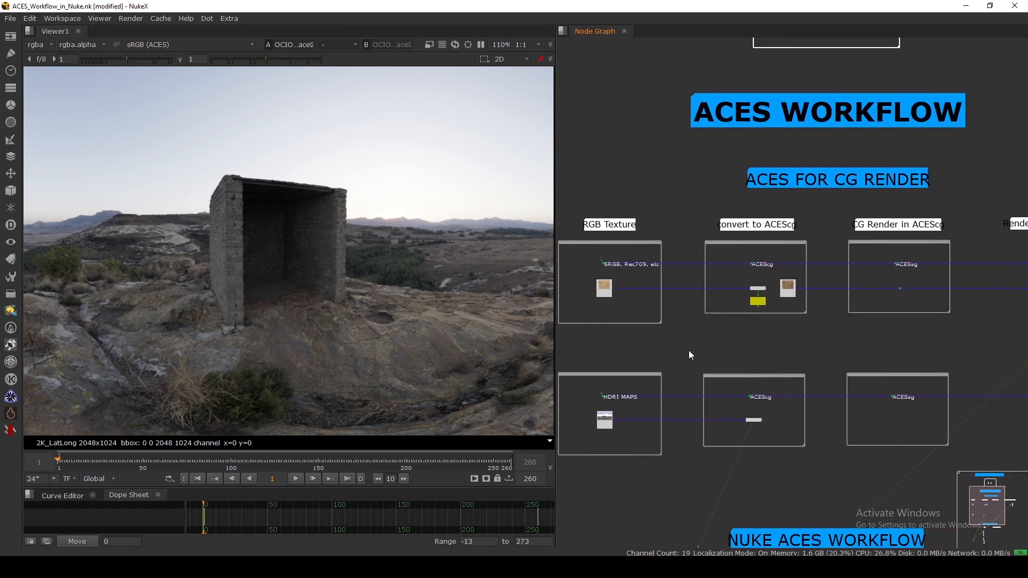
scroll(718, 330, "down", 2)
scroll(734, 310, "down", 3)
scroll(692, 220, "up", 4)
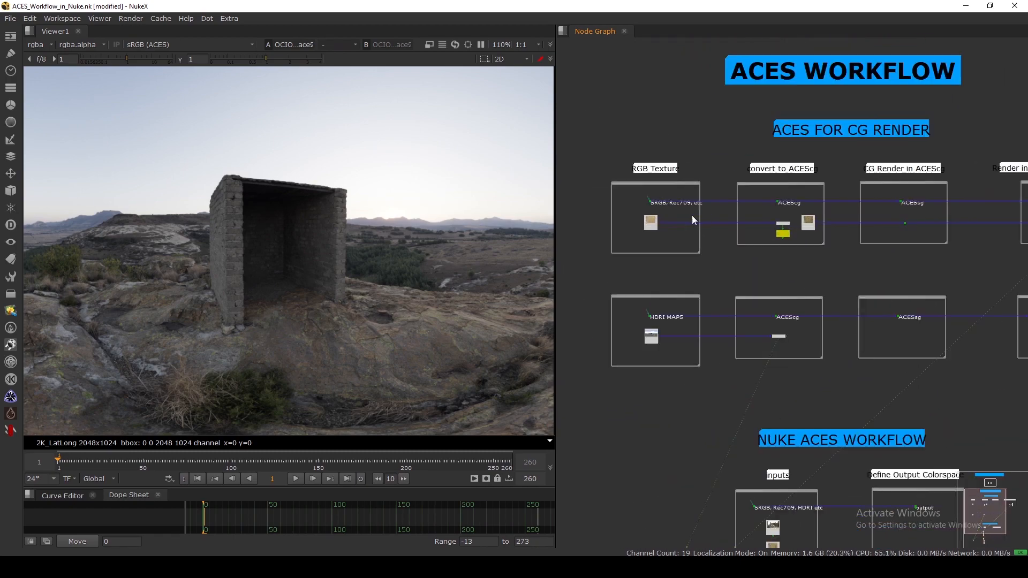
scroll(691, 219, "up", 5)
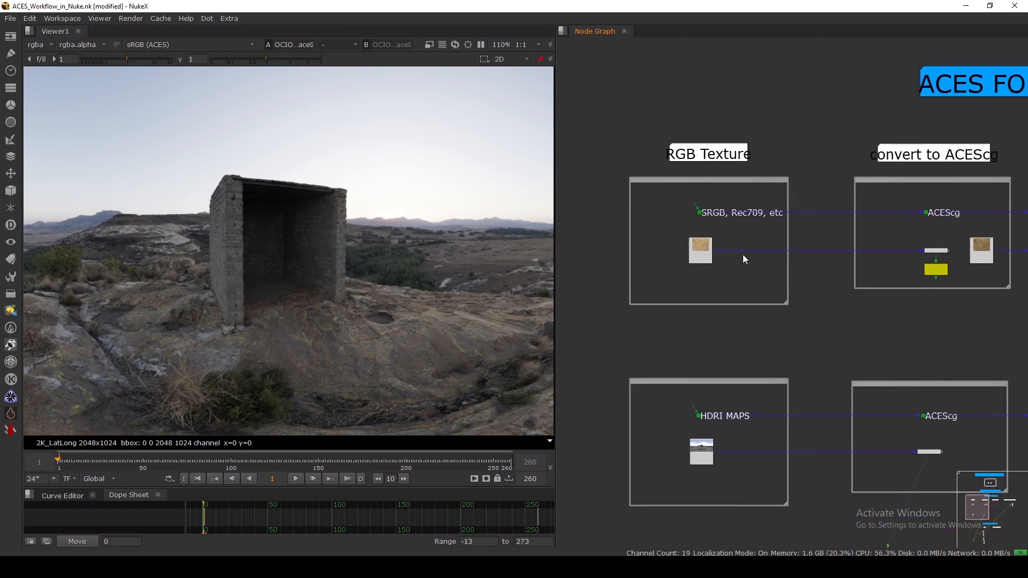
left_click(693, 265)
scroll(702, 273, "down", 4)
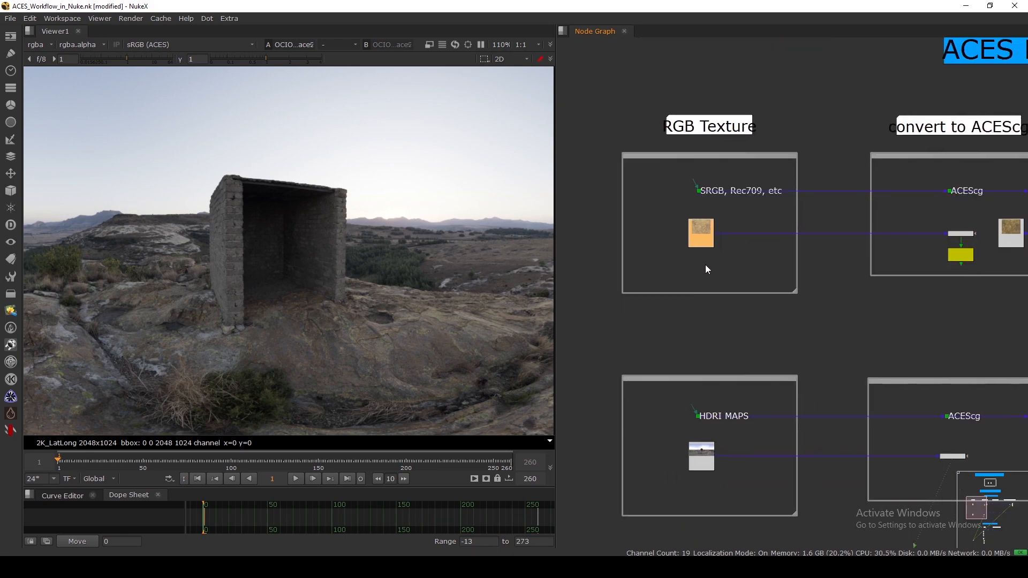
scroll(707, 316, "down", 3)
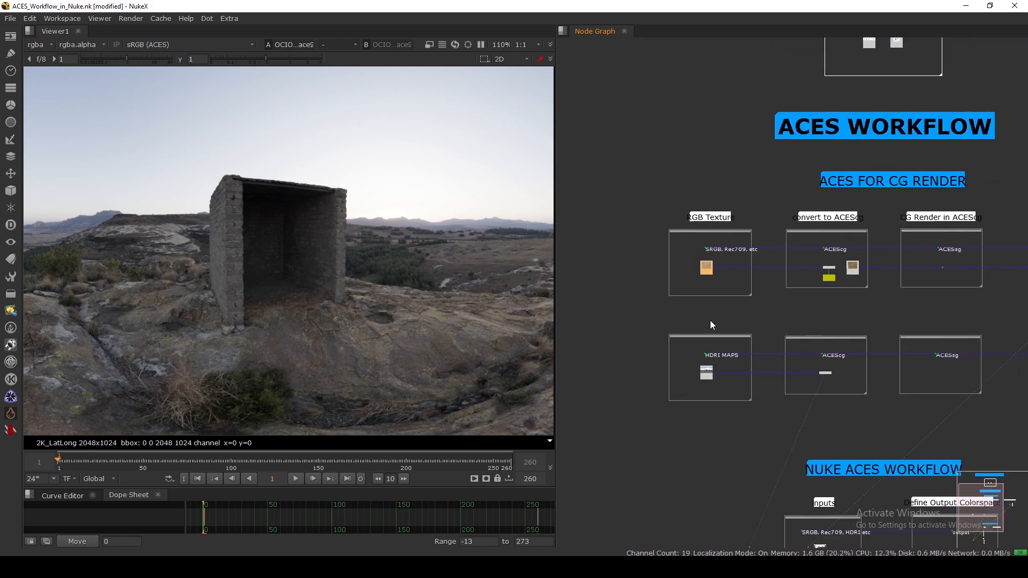
Review the whole ACES for CG Render section, covering both the texture and HDRI rows
scroll(733, 346, "down", 4)
middle_click_drag(734, 406, 670, 319)
middle_click_drag(729, 279, 778, 306)
scroll(783, 267, "up", 2)
middle_click_drag(735, 334, 774, 328)
middle_click_drag(772, 390, 815, 343)
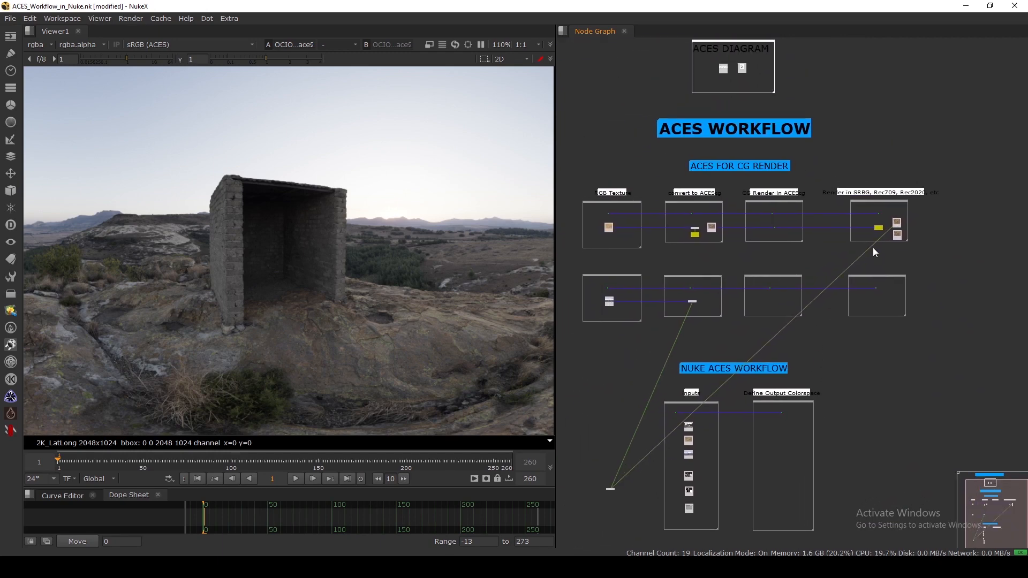
left_click_drag(942, 92, 570, 354)
left_click(574, 363)
left_click_drag(971, 159, 567, 352)
left_click(579, 365)
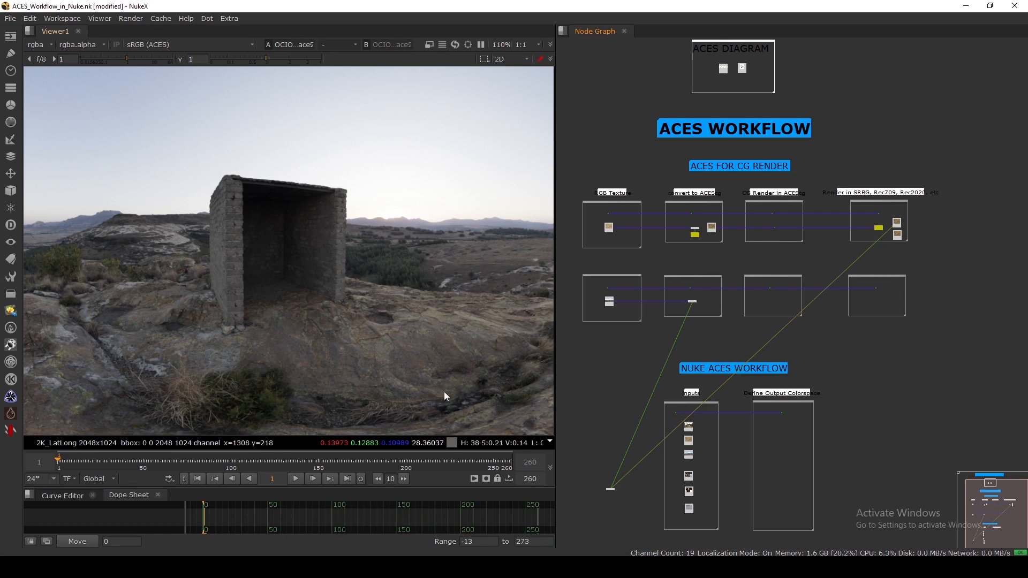
Fit the image in the viewer and check the OCIO color management options in the project settings
key("f")
middle_click_drag(762, 397, 781, 344)
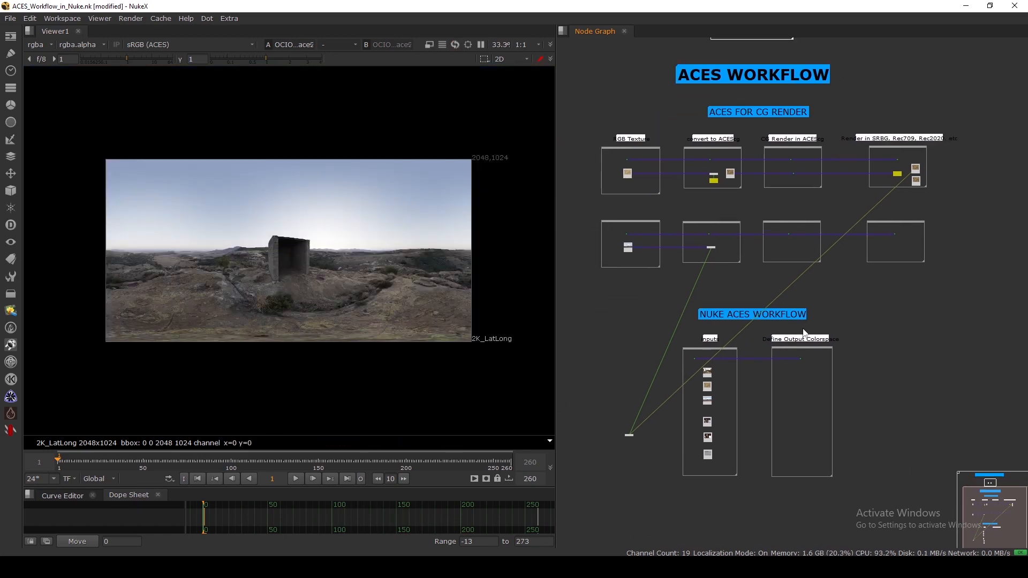
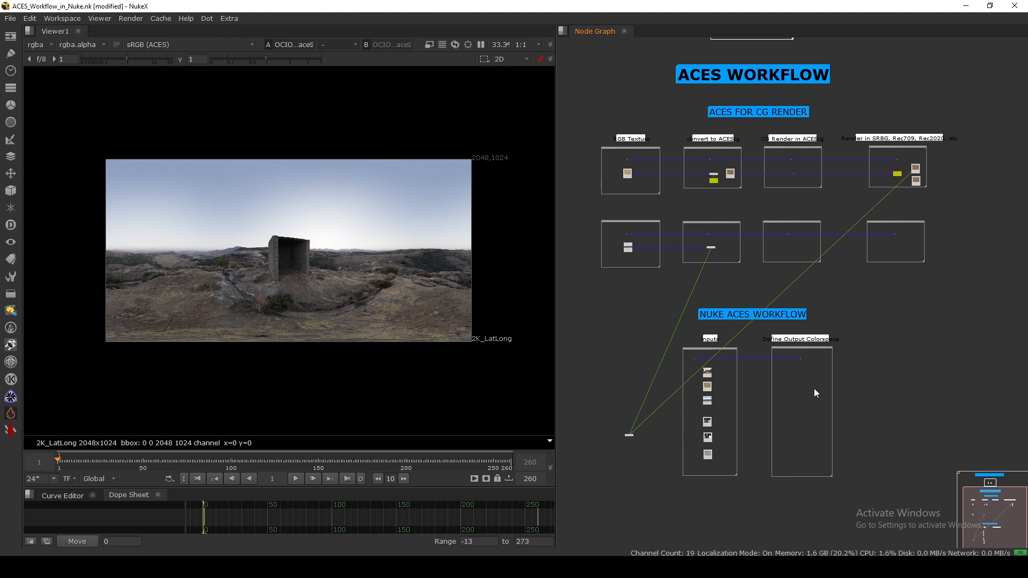
middle_click_drag(814, 393, 844, 318)
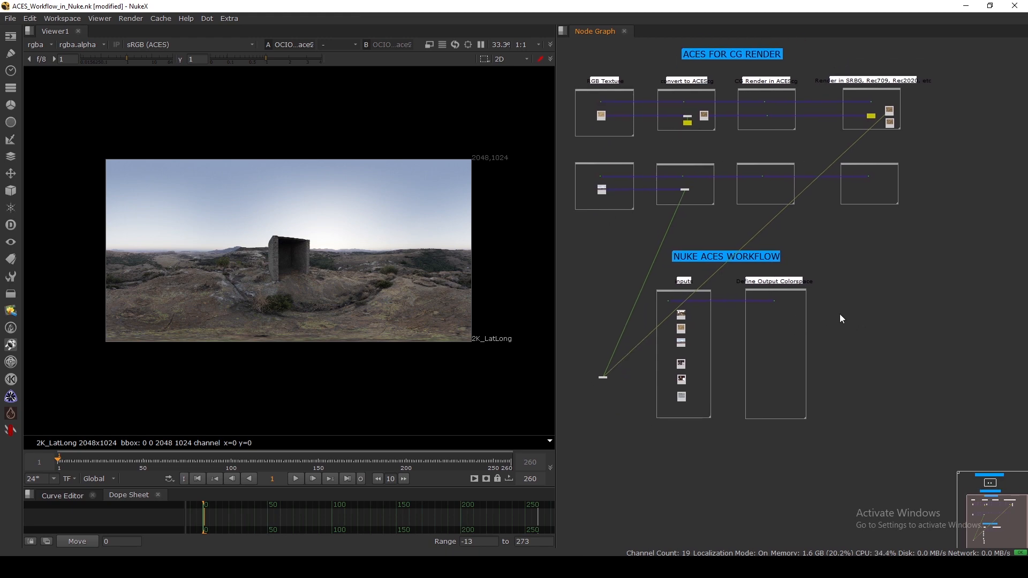
key("s")
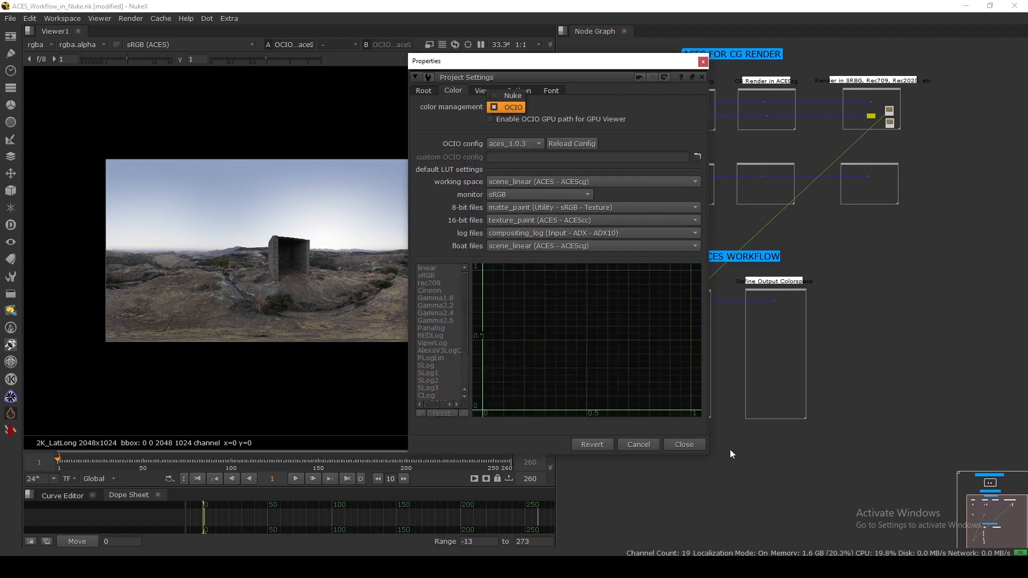
left_click(695, 442)
Show the final1056.png Read node from the Nuke ACES Workflow inputs in the viewer and inspect the full frame
scroll(720, 310, "up", 10)
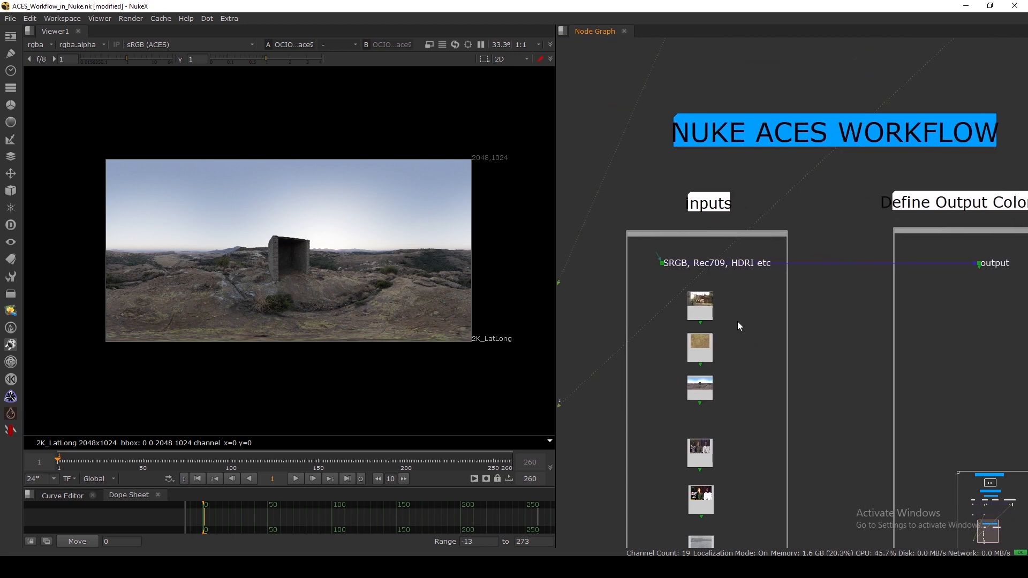
left_click(710, 308)
key("1")
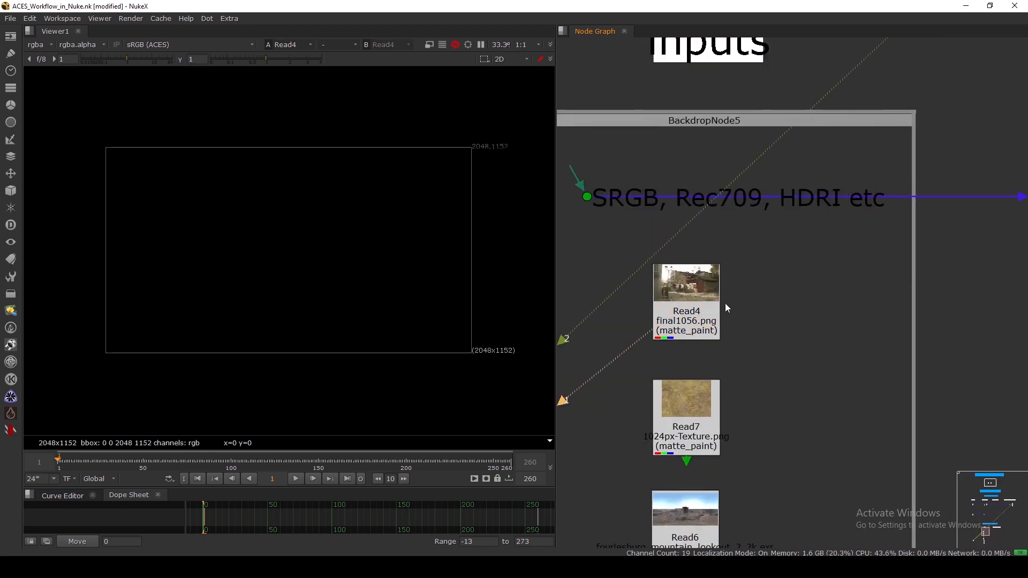
scroll(677, 314, "down", 5)
left_click_drag(458, 144, 180, 409)
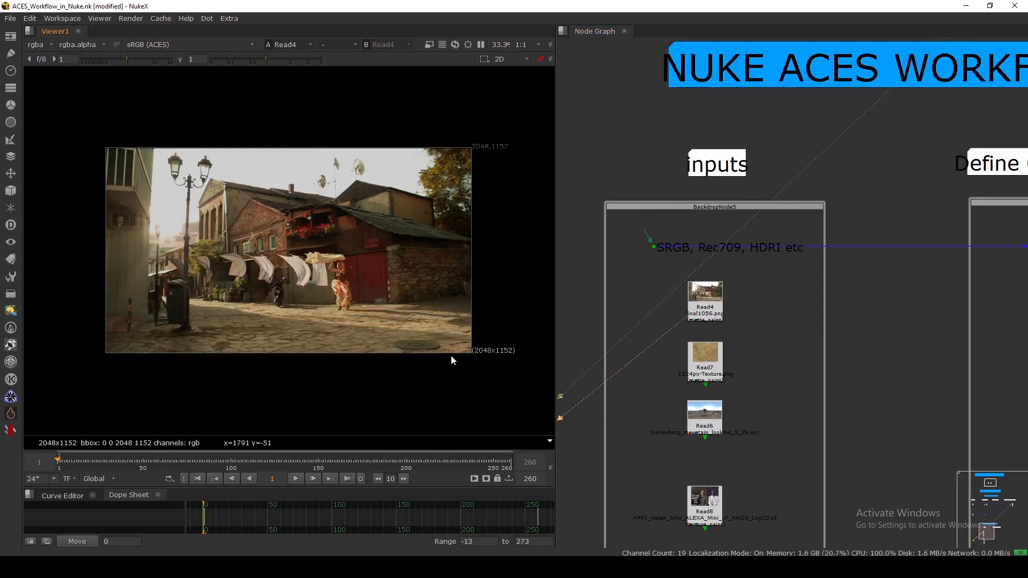
left_click_drag(505, 128, 140, 347)
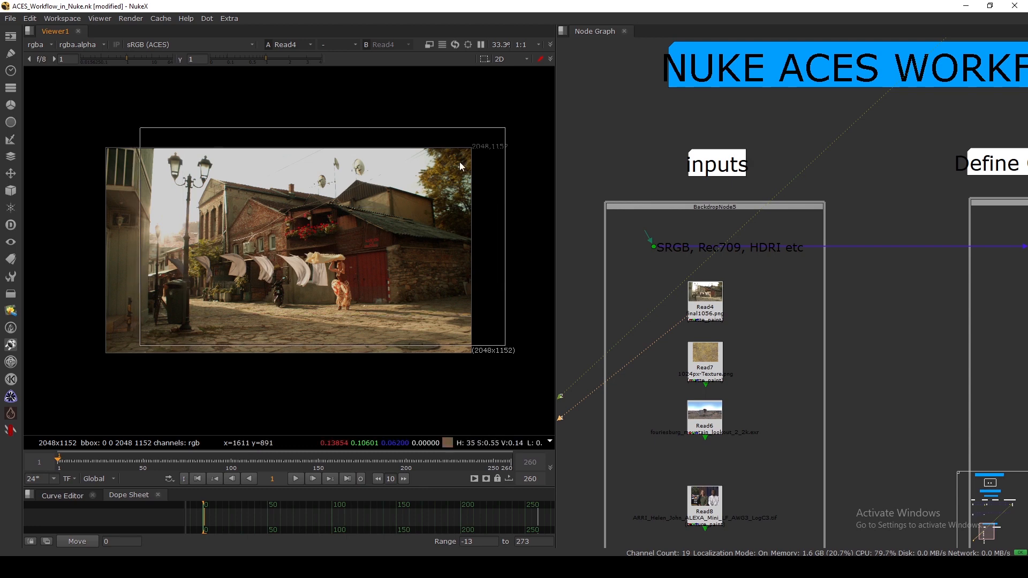
left_click_drag(510, 116, 100, 393)
Set the input colorspace of the final1056.png Read node to Output - sRGB
left_click(708, 317)
scroll(708, 317, "up", 8)
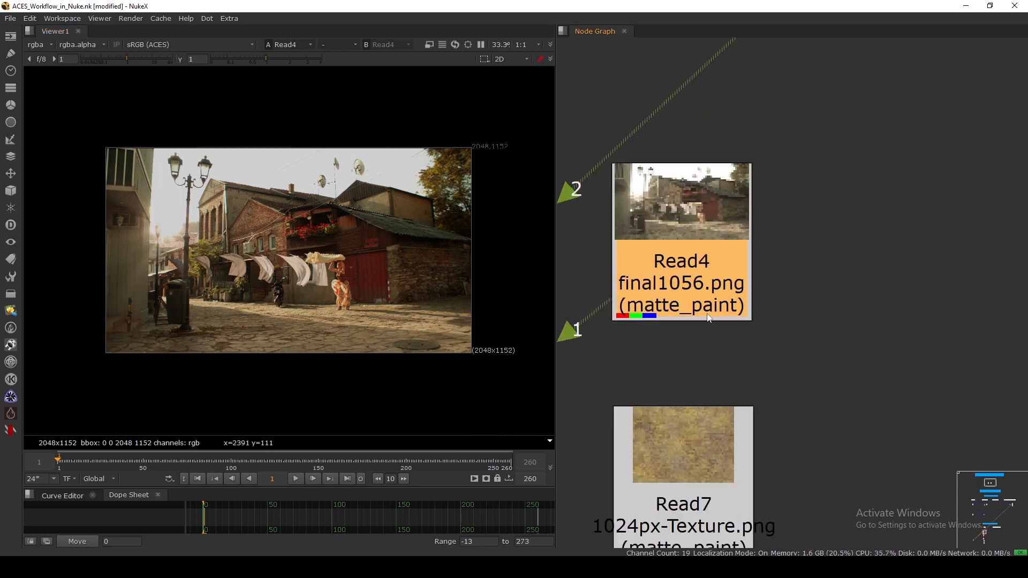
left_click_drag(700, 294, 700, 277)
double_click(702, 285)
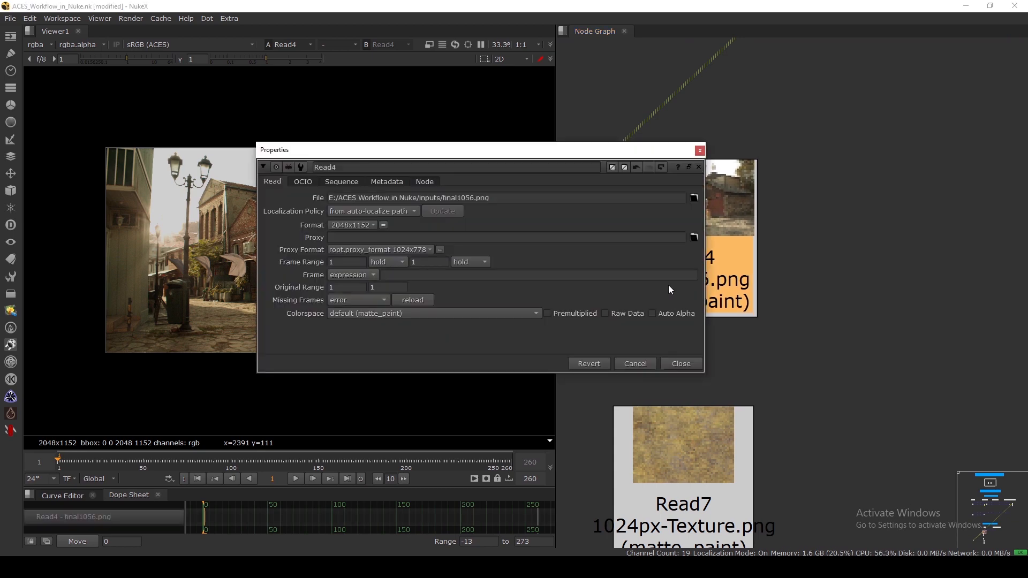
left_click_drag(662, 156, 612, 122)
left_click(466, 282)
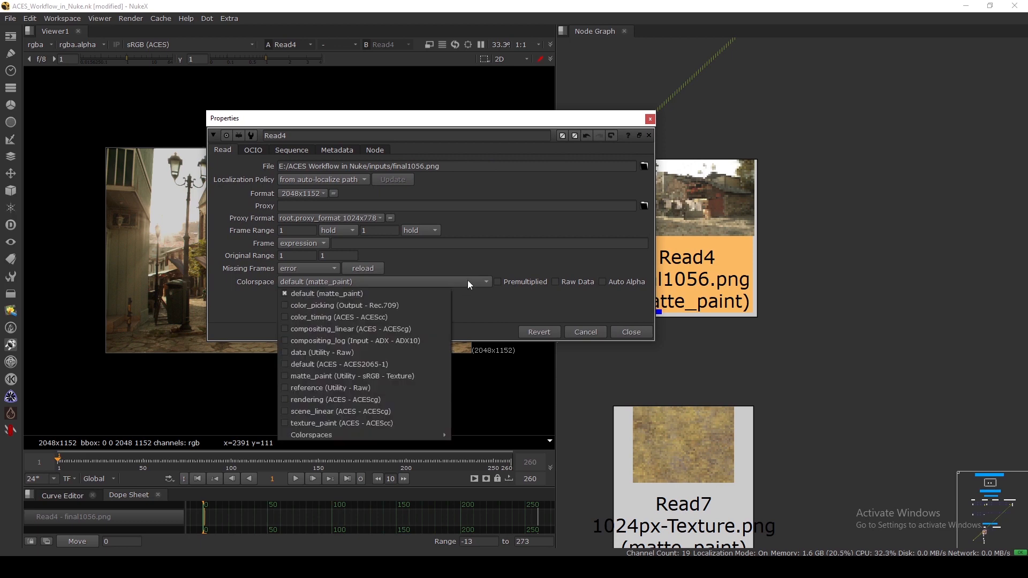
mouse_move(419, 435)
mouse_move(461, 436)
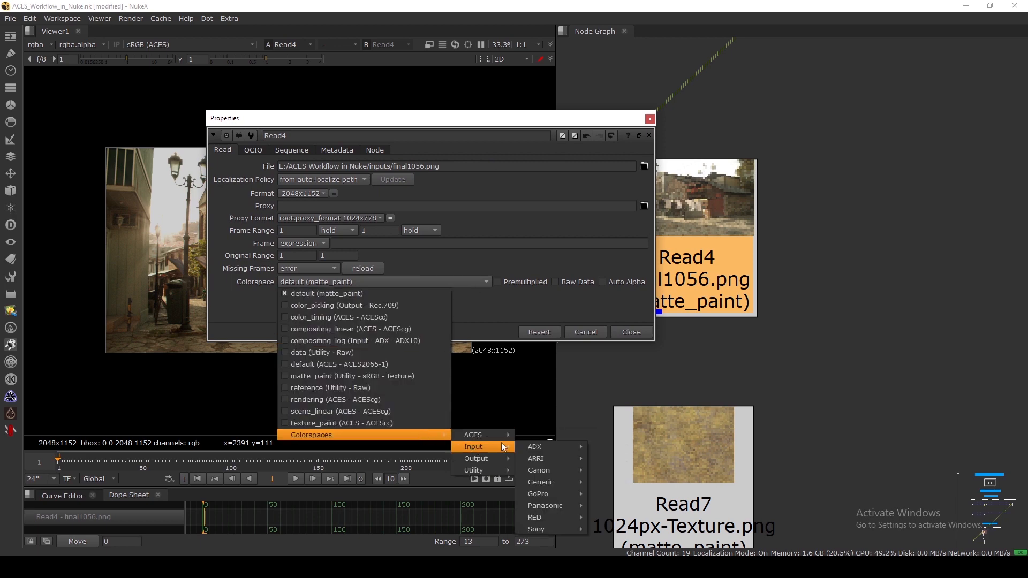
mouse_move(498, 469)
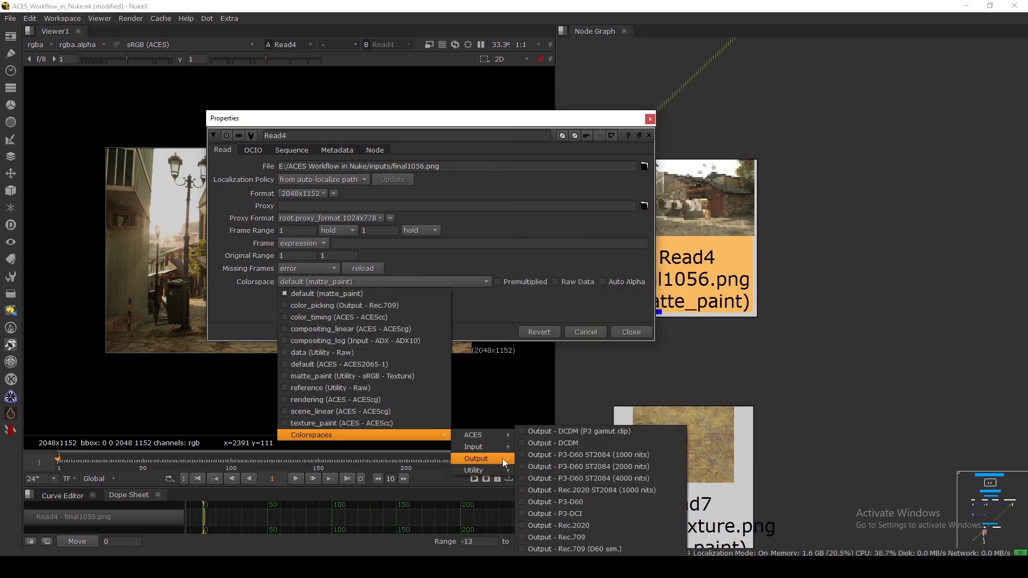
left_click(567, 549)
left_click(631, 332)
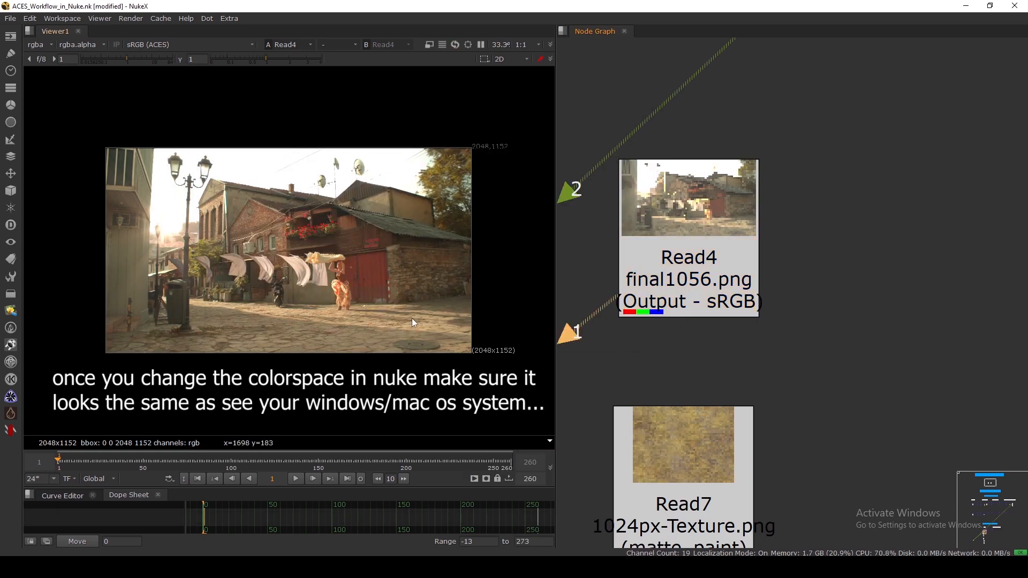
Add a Write node inside the Define Output Colorspace backdrop and connect its input to the final1056.png Read node
scroll(670, 291, "down", 8)
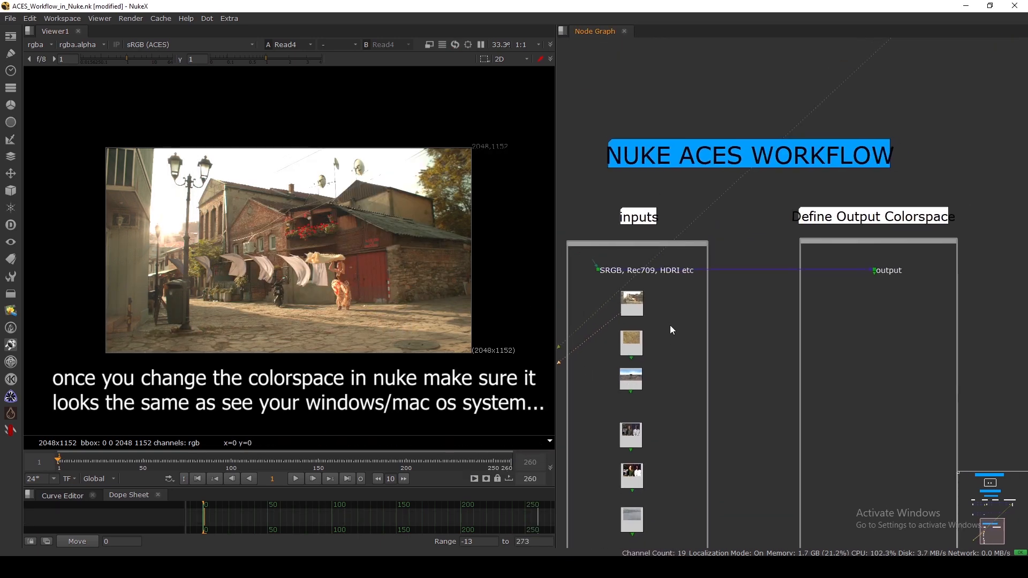
scroll(698, 329, "up", 3)
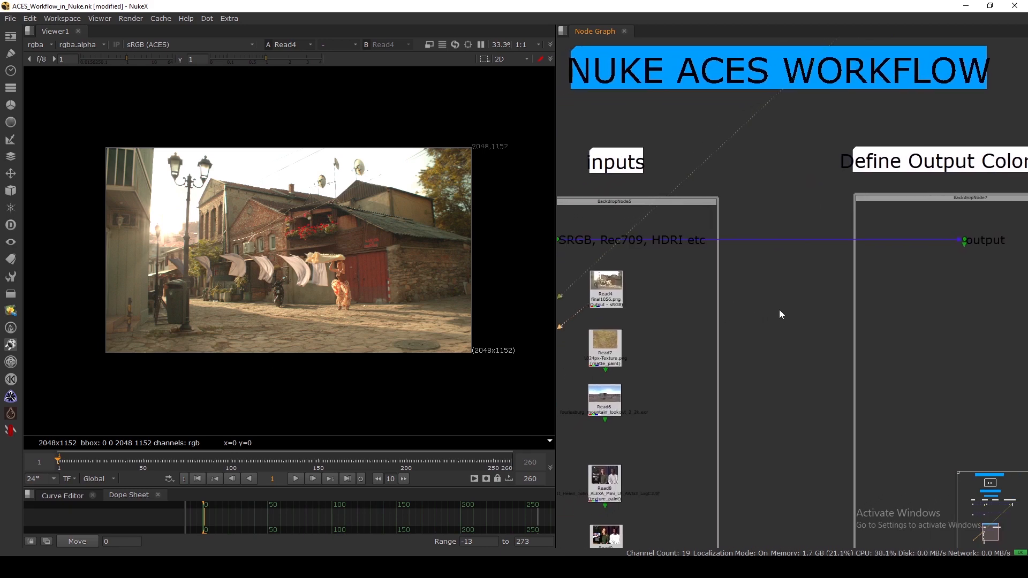
left_click_drag(737, 285, 902, 283)
middle_click_drag(941, 294, 860, 306)
key("w")
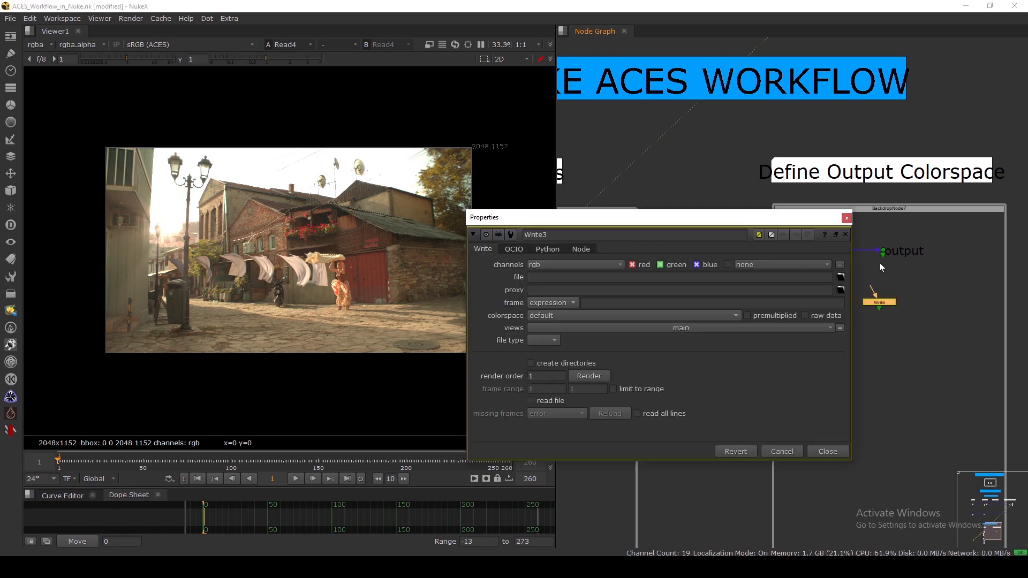
left_click_drag(876, 288, 666, 307)
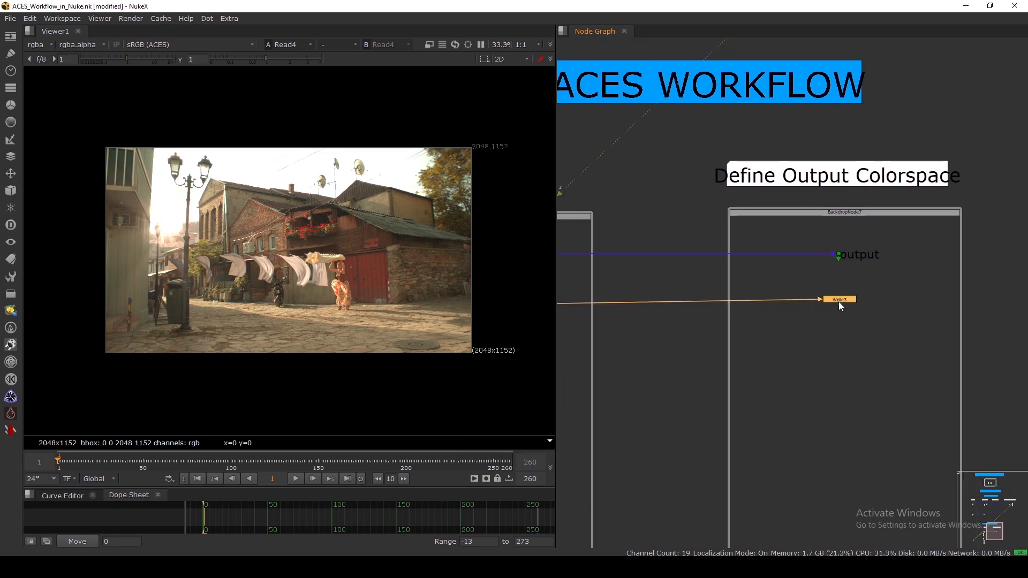
scroll(798, 318, "up", 3)
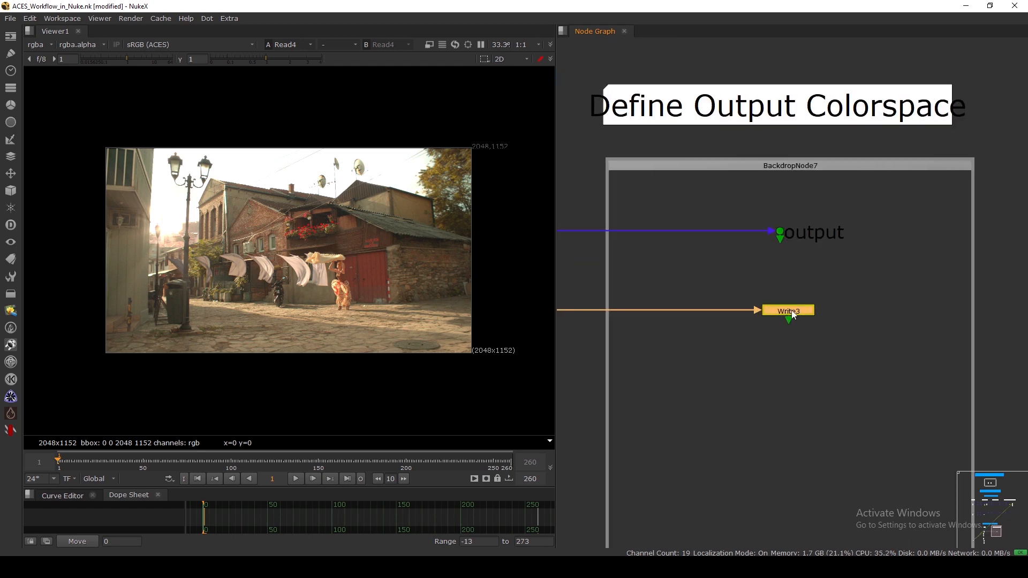
Set the new Write node's output file to E:/ACES Workflow in Nuke/ACEScg/test.png
double_click(793, 313)
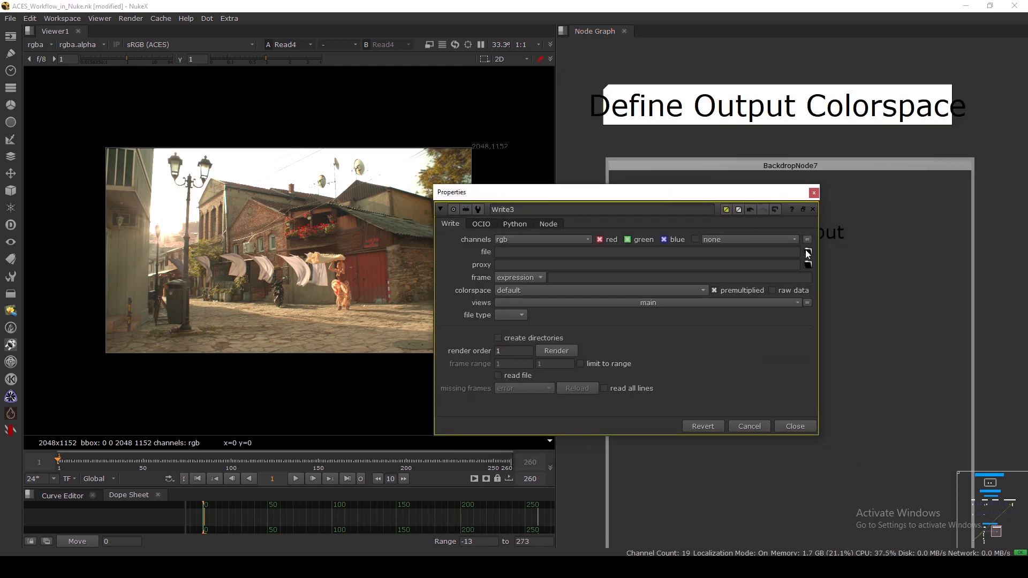
left_click(808, 252)
left_click(394, 375)
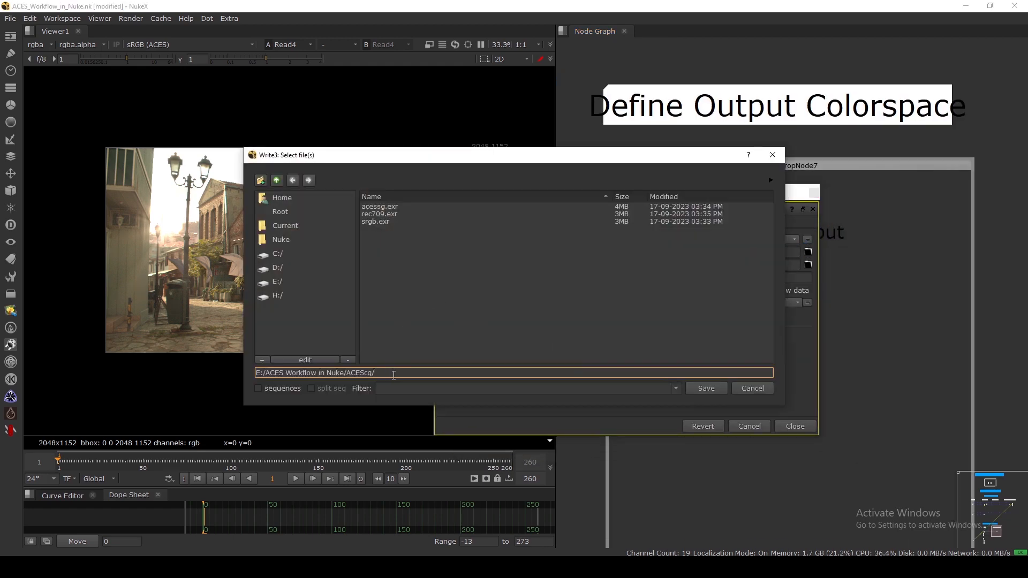
type("test.png")
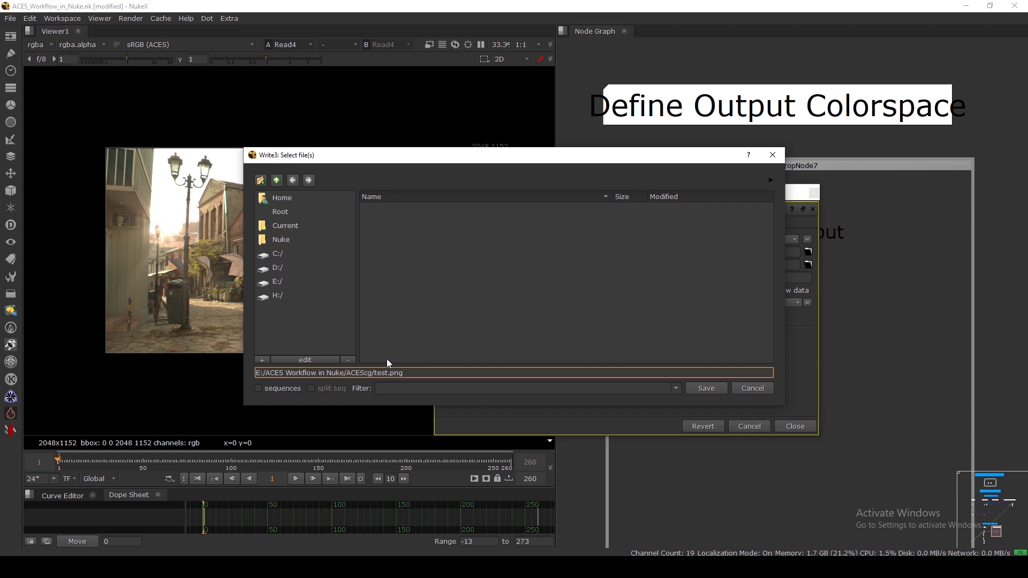
key("Return")
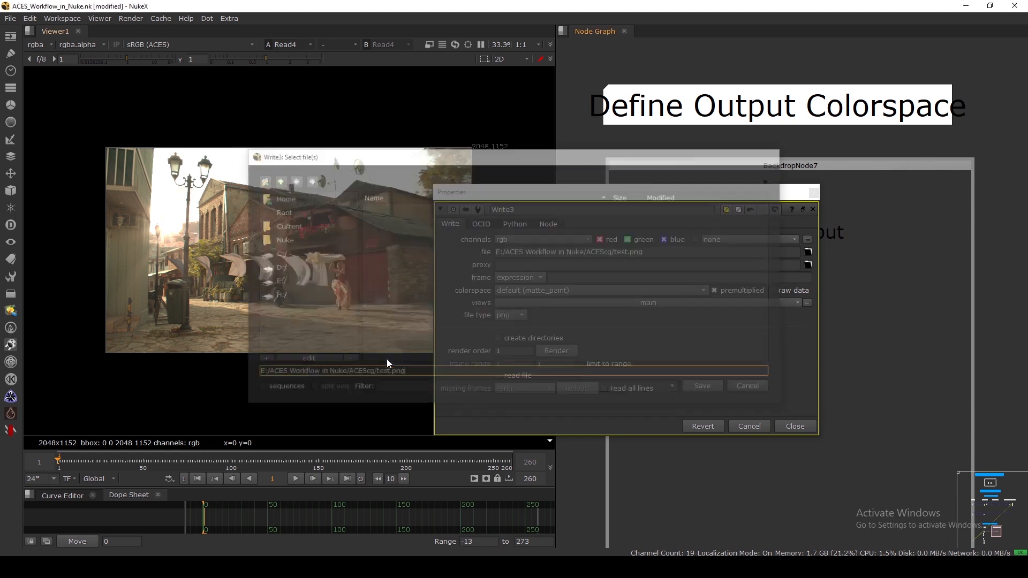
left_click_drag(739, 188, 607, 181)
middle_click_drag(762, 288, 757, 257)
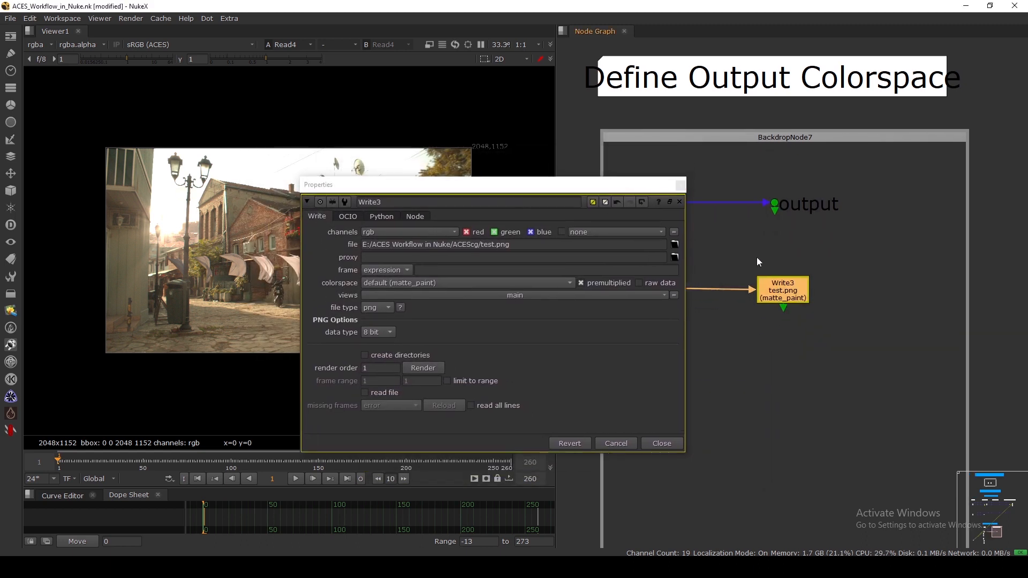
Show the test.png Write node in the viewer and set its output colorspace to Output - sRGB
key("1")
scroll(767, 314, "down", 3)
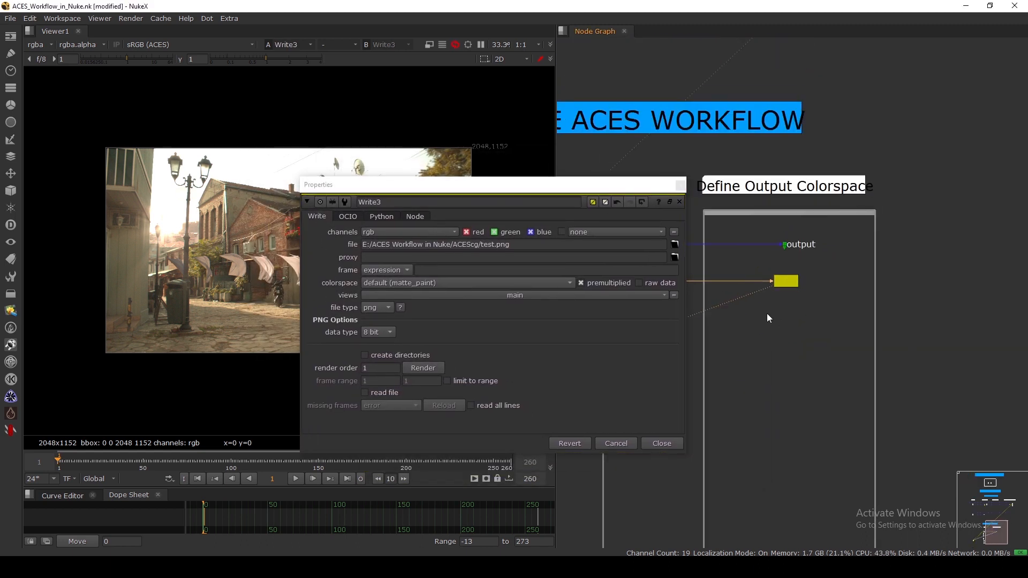
scroll(807, 268, "up", 3)
left_click(472, 285)
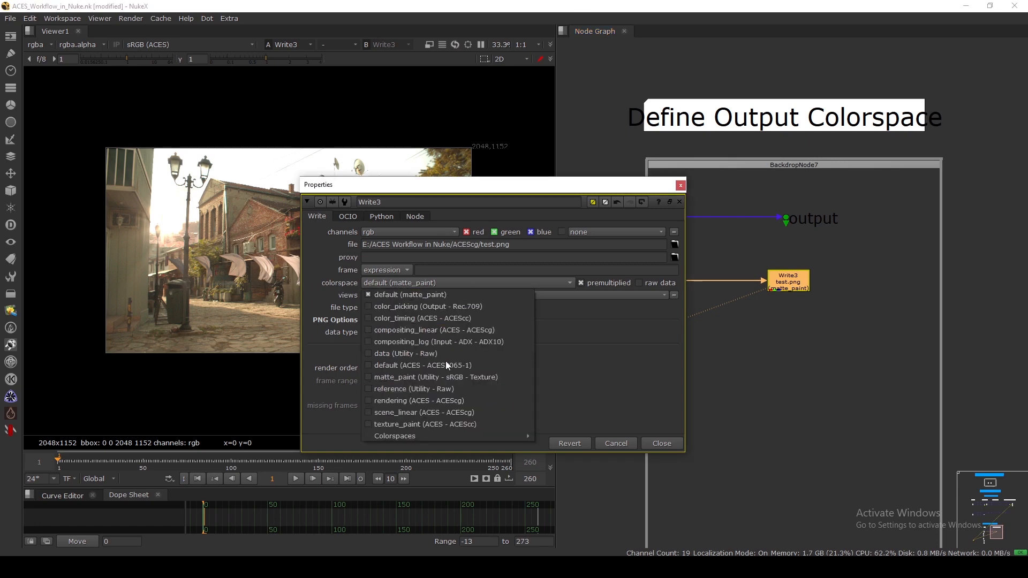
mouse_move(503, 434)
mouse_move(551, 449)
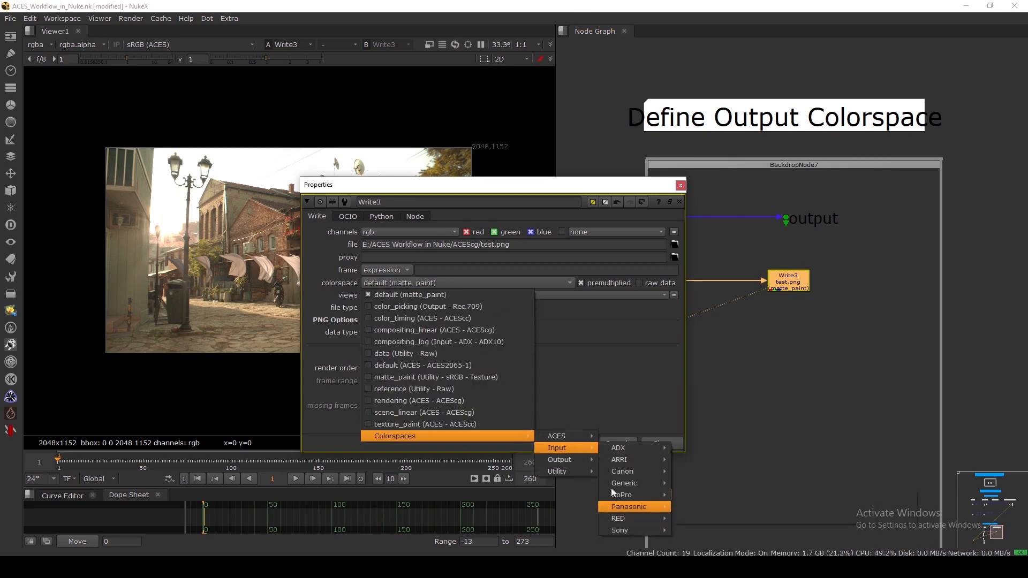
mouse_move(586, 460)
left_click(653, 531)
left_click(617, 443)
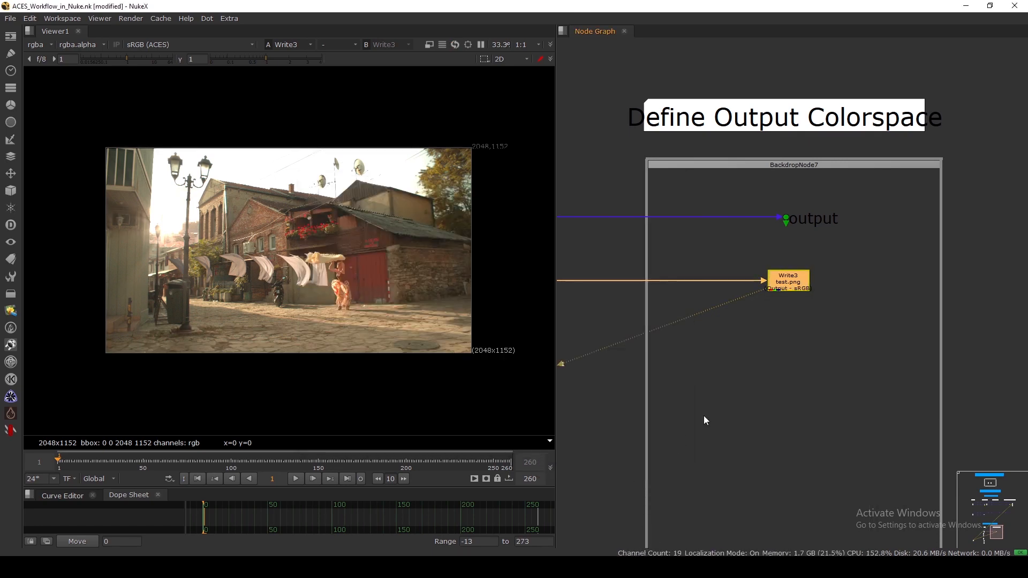
Recheck the final1056.png Read node's properties and show that node in the viewer
scroll(819, 284, "down", 5)
scroll(754, 287, "up", 5)
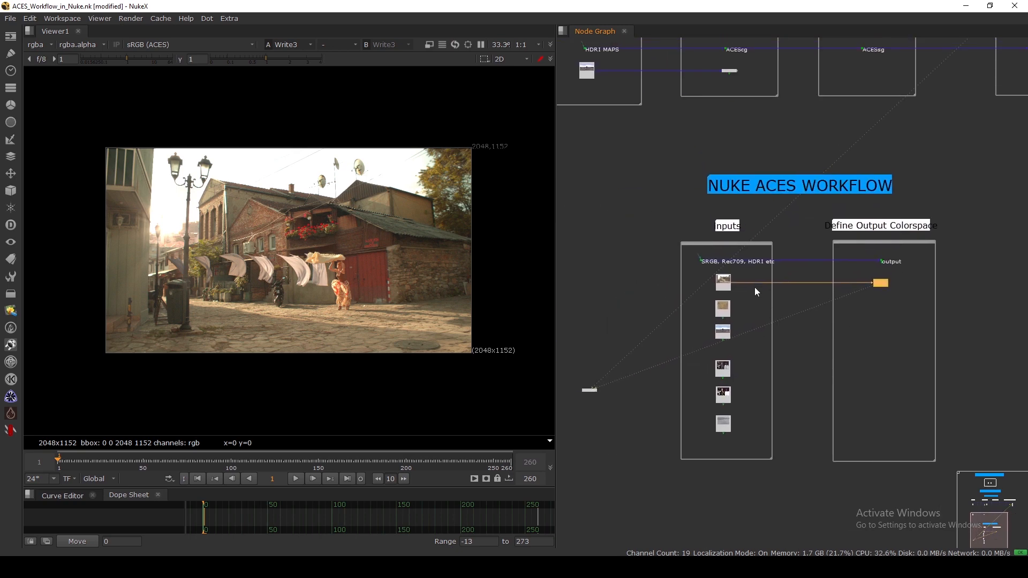
scroll(735, 279, "up", 4)
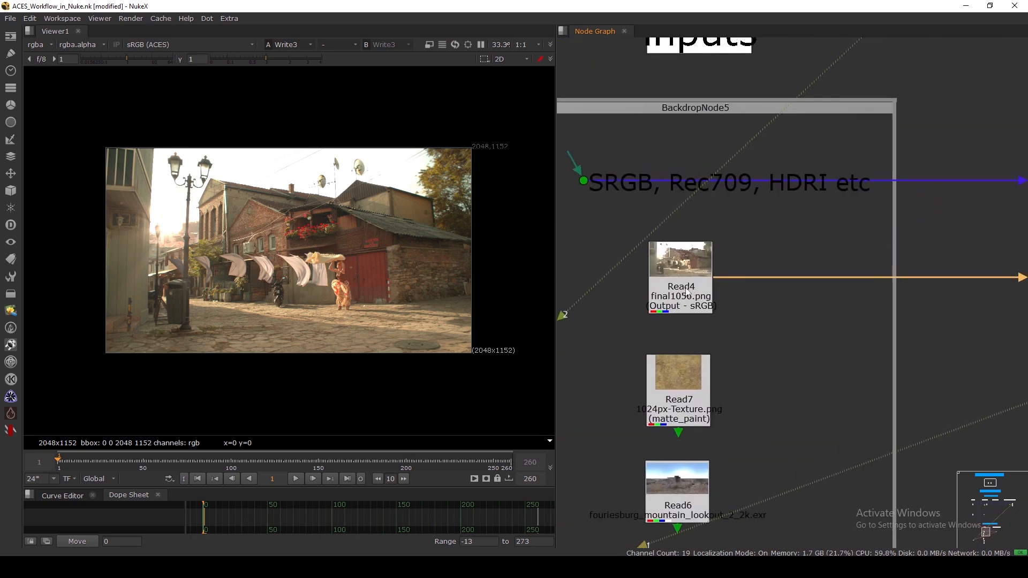
left_click(693, 285)
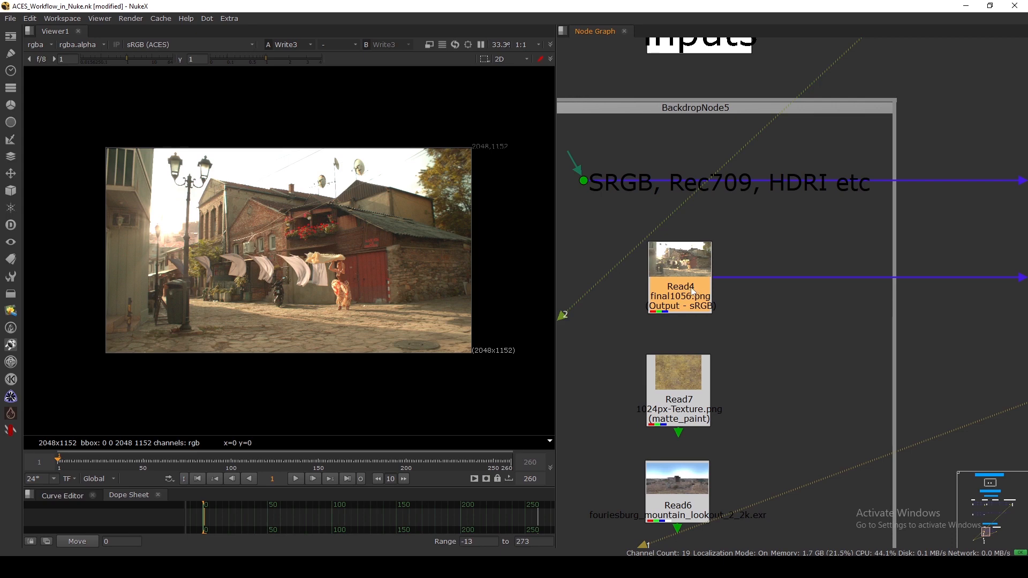
left_click(723, 303)
left_click_drag(691, 288, 691, 282)
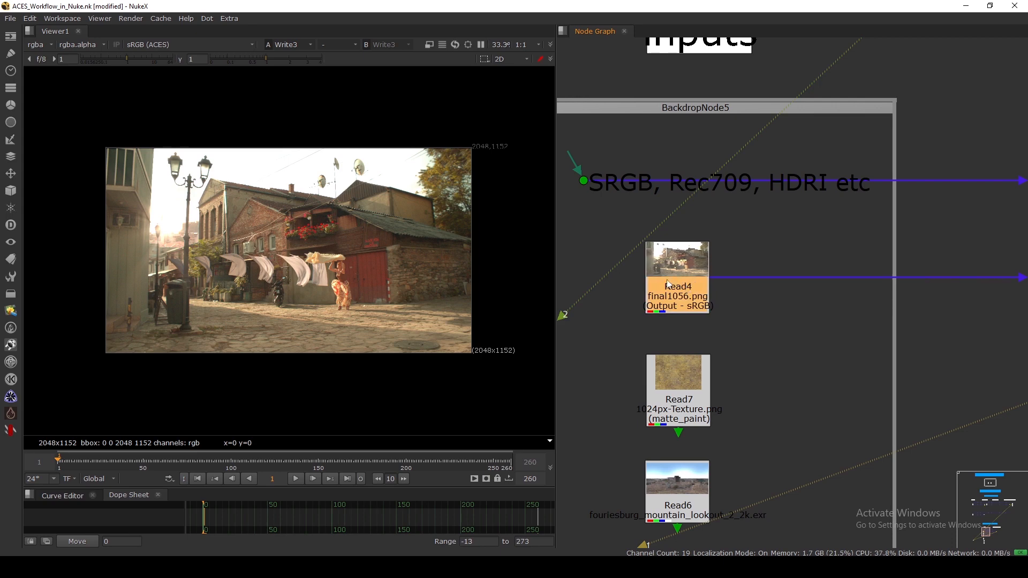
double_click(669, 284)
left_click(631, 333)
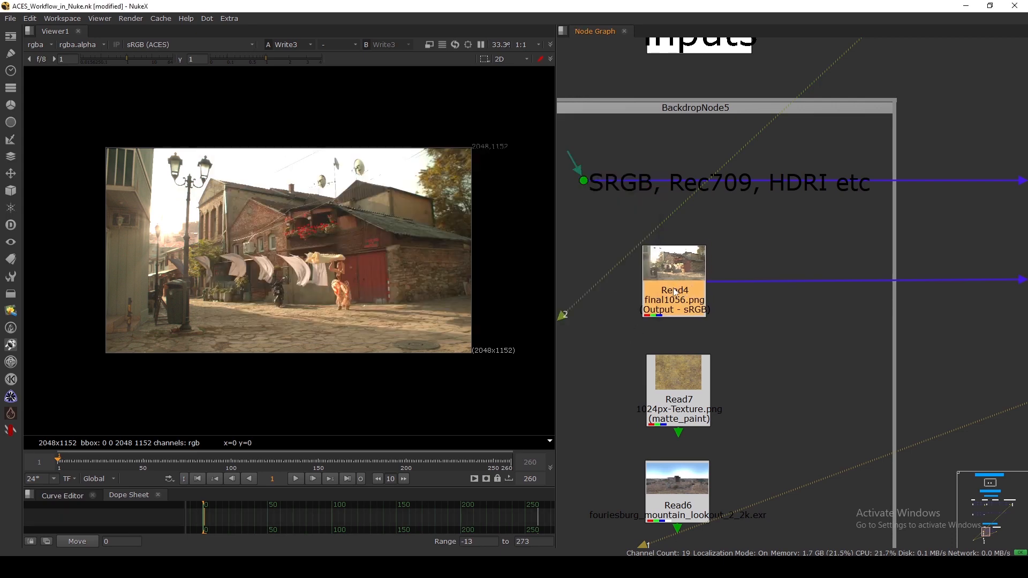
left_click_drag(679, 291, 677, 290)
key("1")
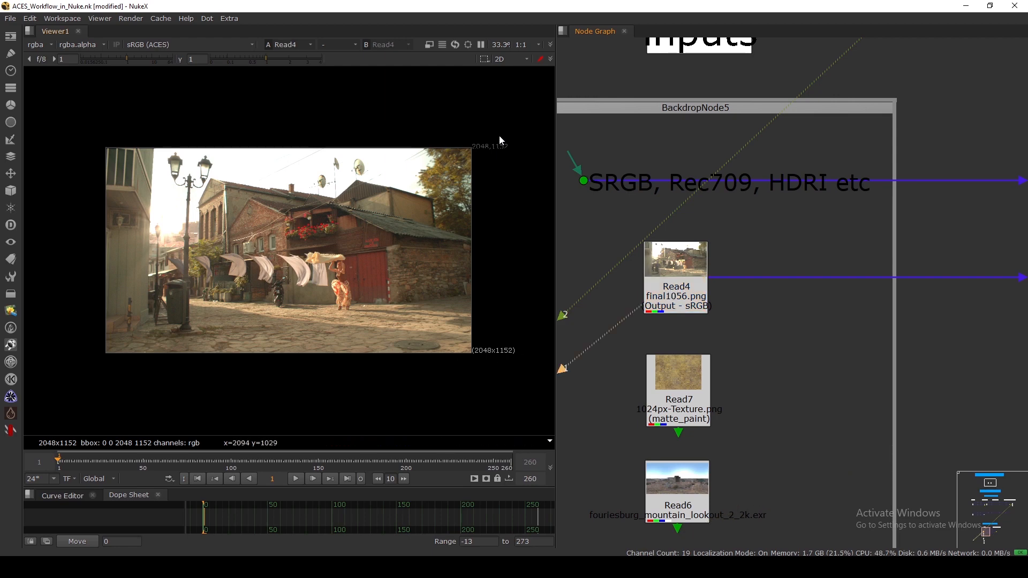
Show the test.png Write node in the viewer to compare it with the source image
scroll(728, 289, "down", 8)
scroll(803, 302, "up", 4)
scroll(817, 304, "up", 5)
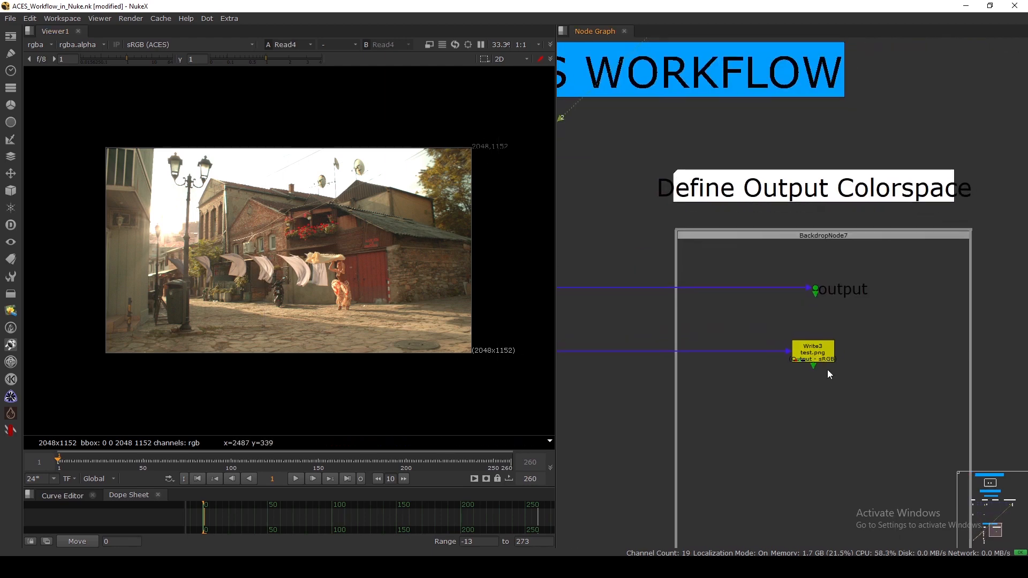
left_click_drag(726, 279, 589, 368)
left_click(882, 303)
key("1")
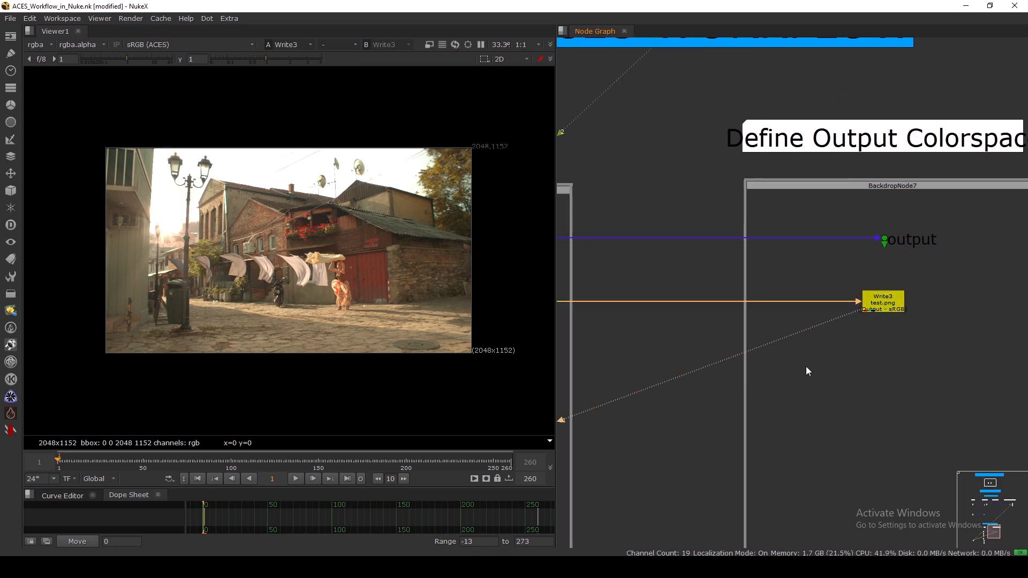
View the 1024px-Texture.png input and the fouriesburg_mountain_lookout_2_2k.exr HDRI input one after the other
middle_click_drag(770, 401, 973, 297)
middle_click_drag(788, 320, 829, 337)
middle_click_drag(715, 299, 723, 305)
left_click_drag(685, 316, 689, 302)
key("1")
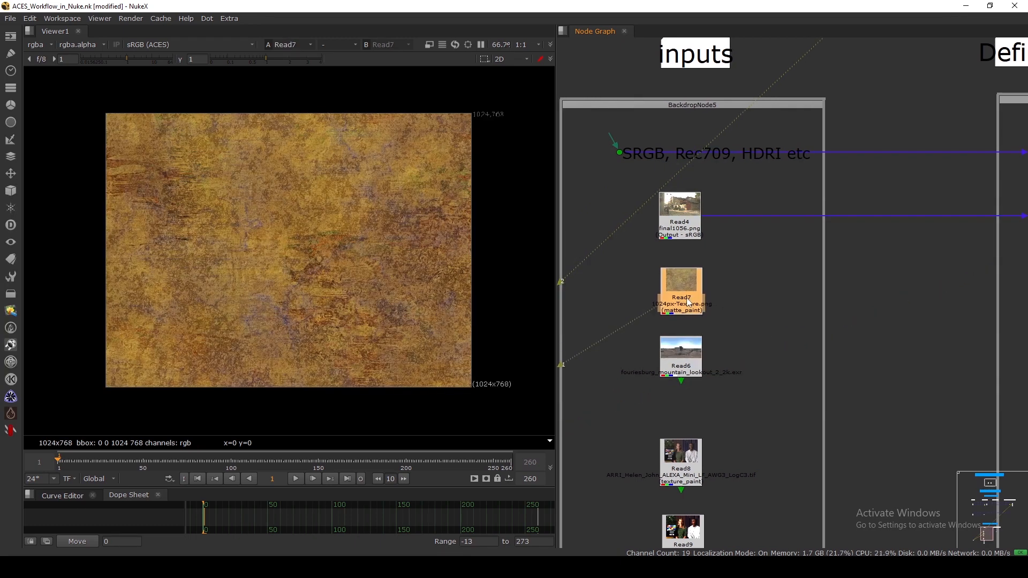
left_click(692, 364)
key("1")
middle_click_drag(720, 291, 715, 289)
left_click_drag(735, 241, 626, 406)
left_click(665, 315)
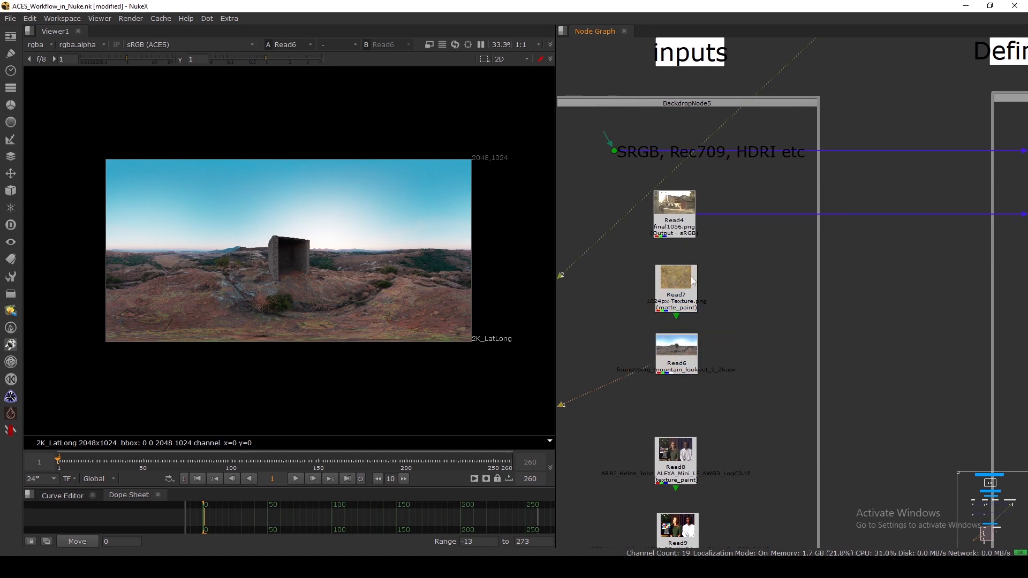
Return the viewer to the 1024px-Texture.png Read node and inspect the node's label
left_click_drag(723, 242, 649, 378)
left_click_drag(683, 294, 679, 284)
left_click(705, 323)
key("1")
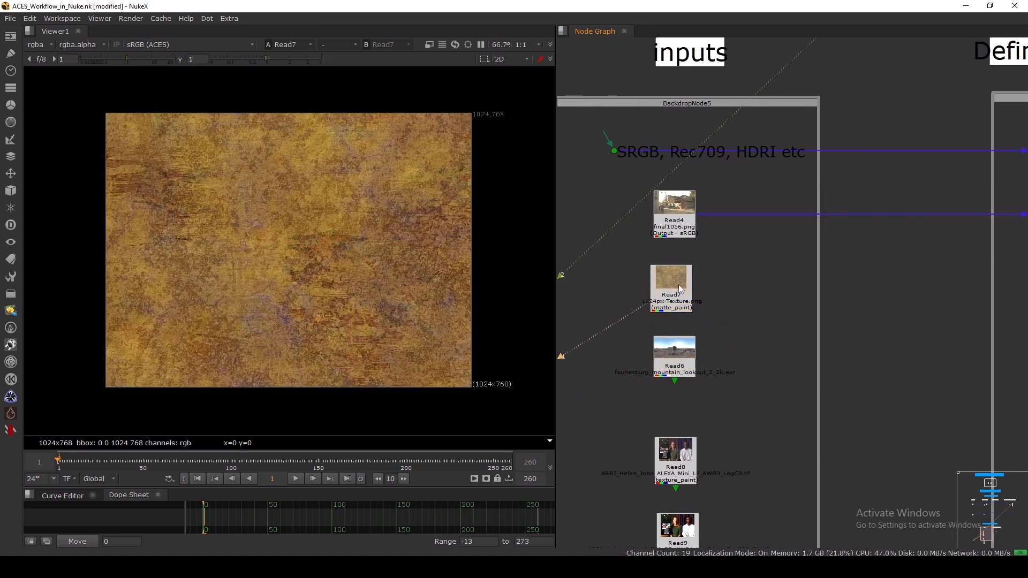
scroll(682, 289, "up", 2)
left_click(686, 293)
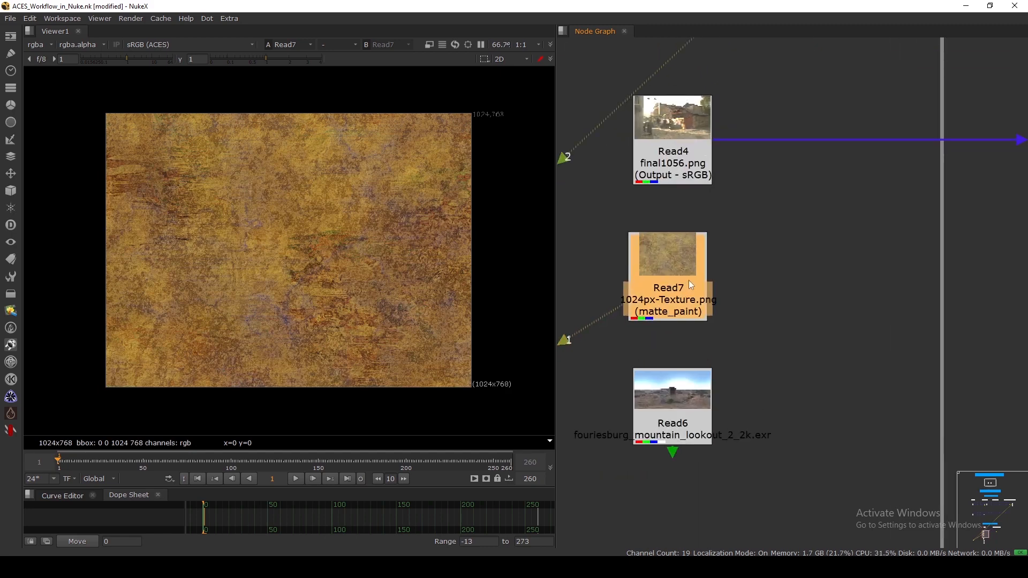
scroll(691, 284, "down", 2)
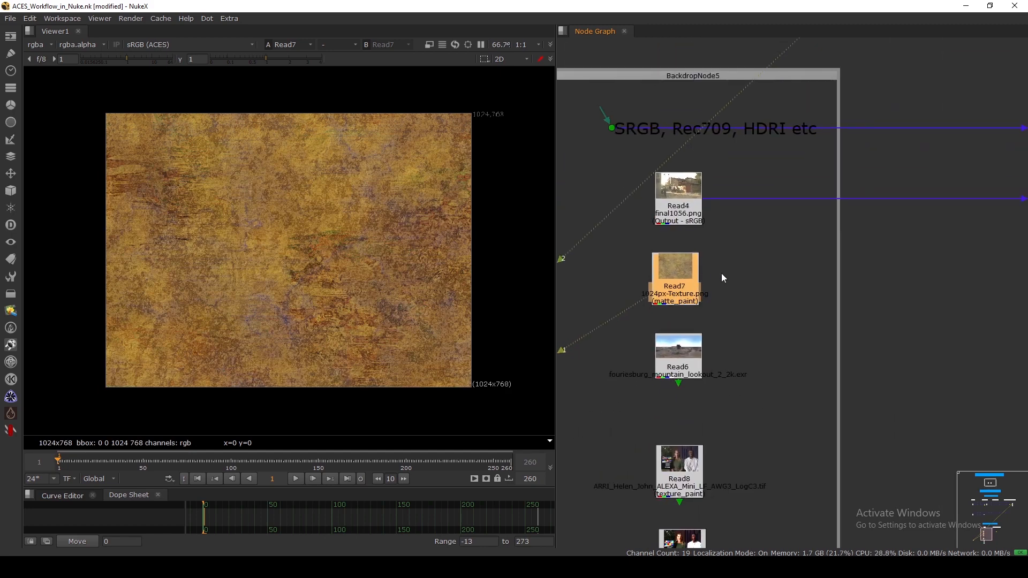
Set the 1024px-Texture.png Read node's colorspace to Output - sRGB and close its properties
double_click(687, 294)
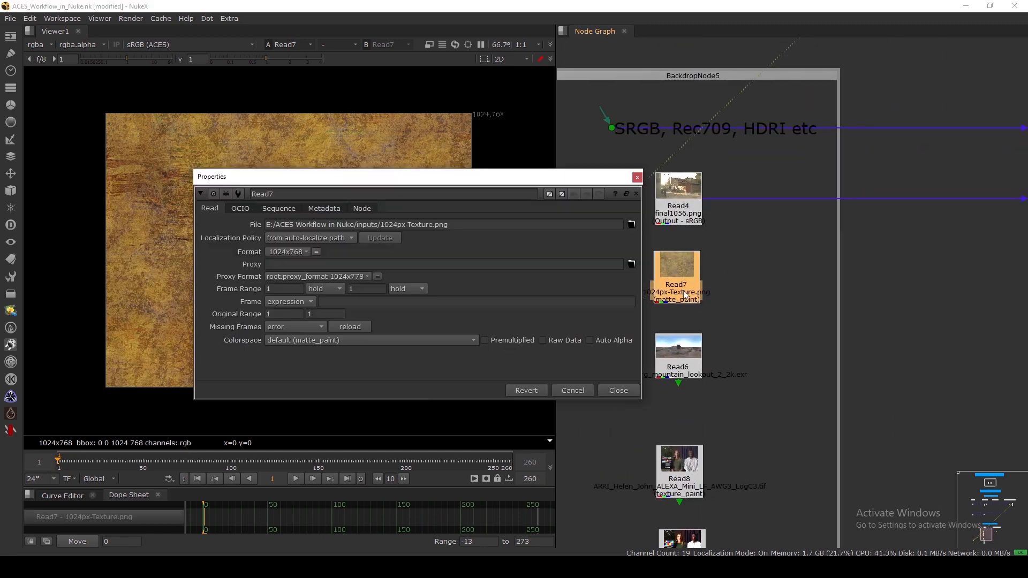
left_click(406, 342)
mouse_move(416, 491)
mouse_move(464, 516)
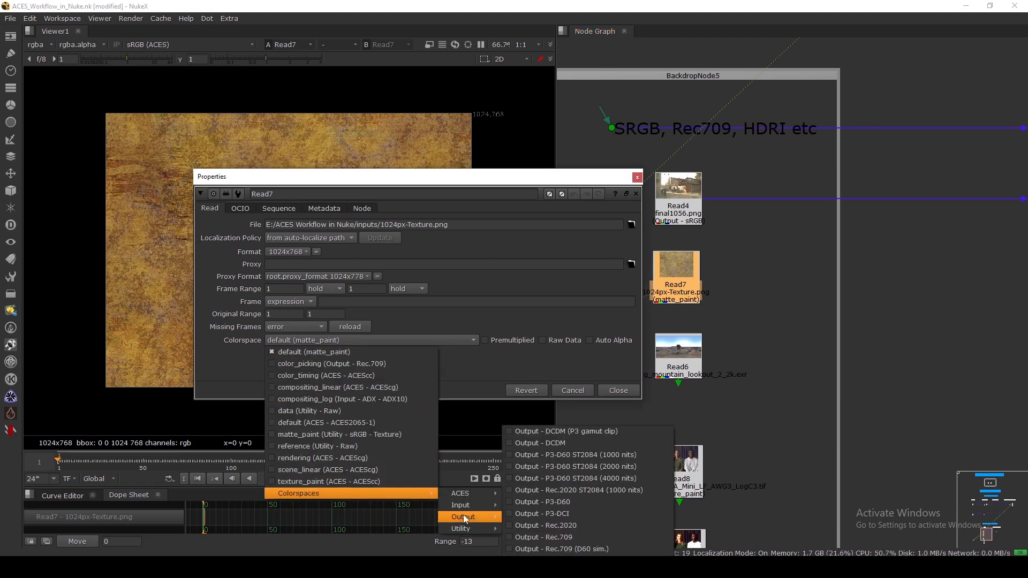
left_click(536, 550)
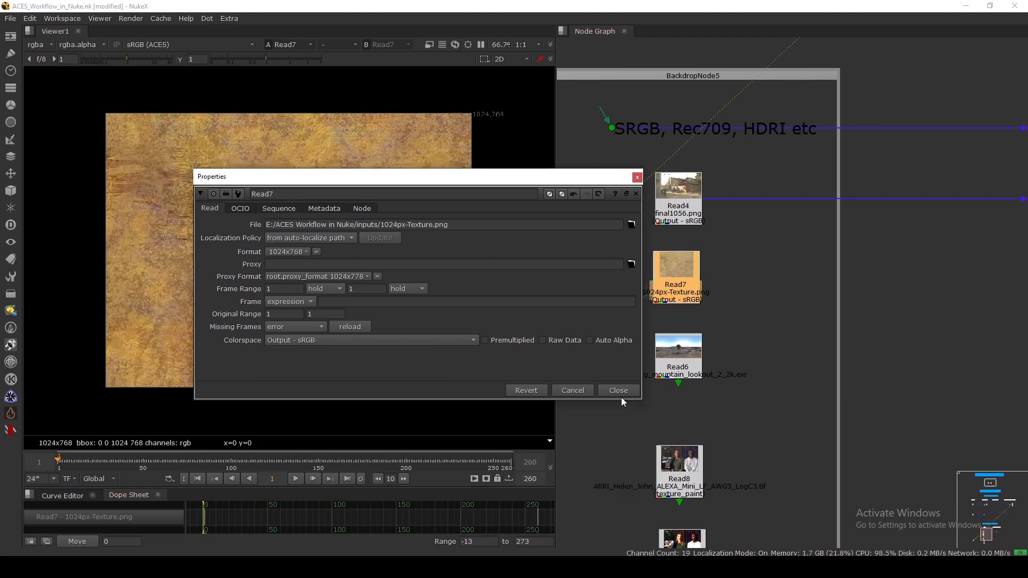
left_click(621, 393)
left_click(696, 272)
scroll(698, 279, "down", 3)
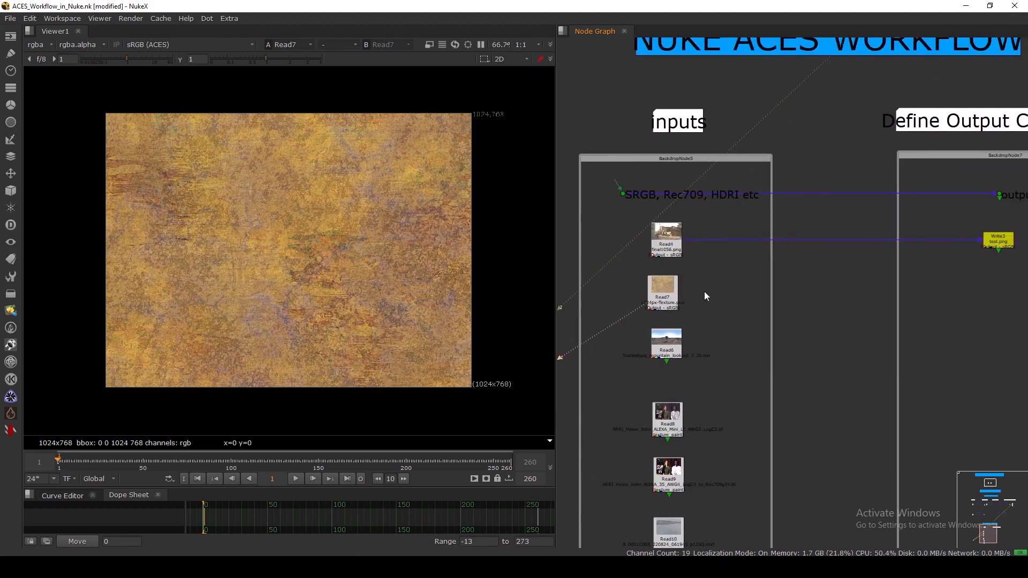
Merge the 1024px-Texture.png Read node over final1056.png with an over Merge node placed before the test.png Write node
left_click_drag(700, 291, 859, 297)
middle_click_drag(859, 297, 739, 343)
mouse_move(848, 335)
left_mouse_down()
mouse_move(902, 335)
mouse_move(865, 335)
left_mouse_up()
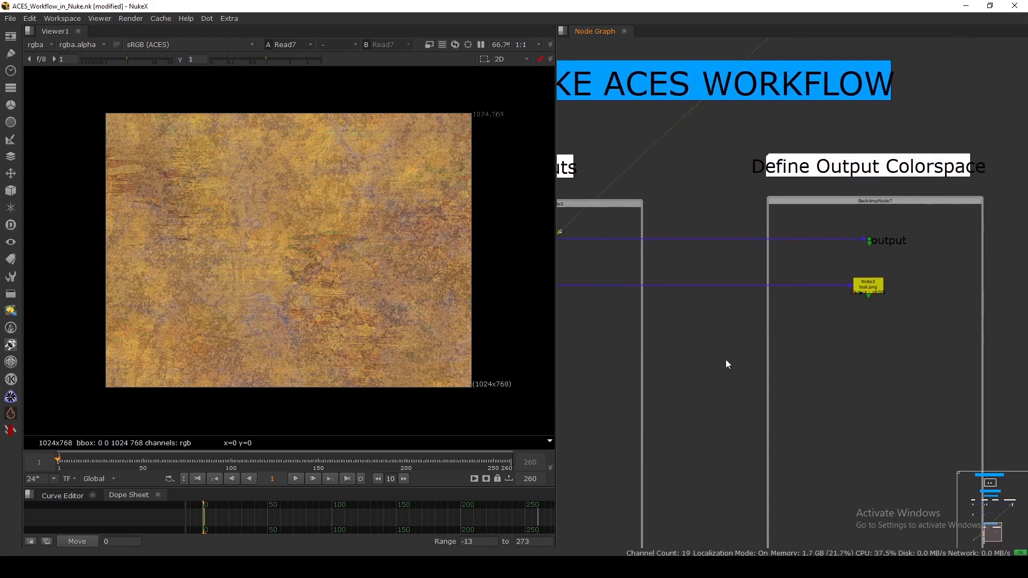
middle_click_drag(586, 360, 731, 296)
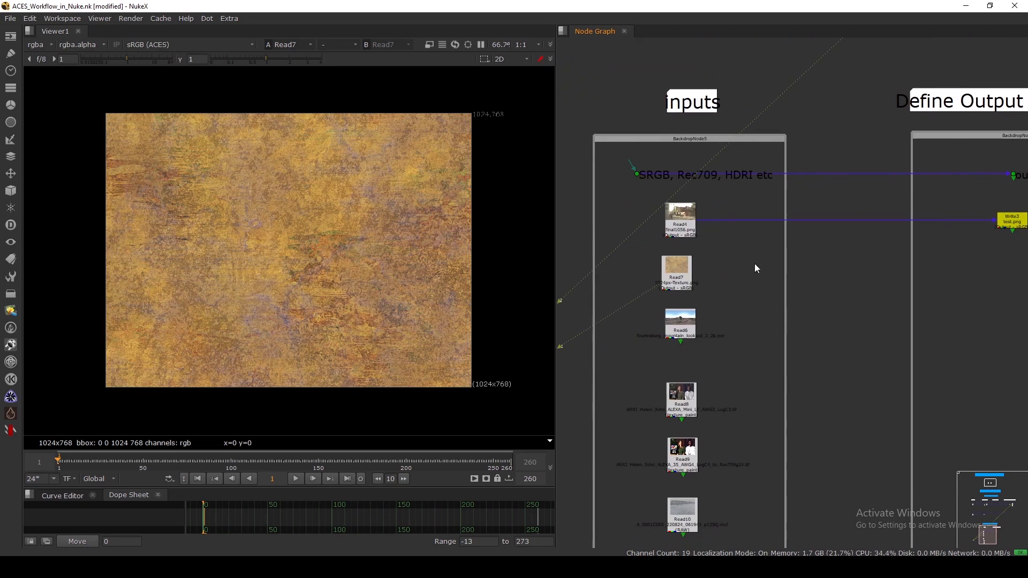
key("m")
left_click_drag(750, 271, 821, 225)
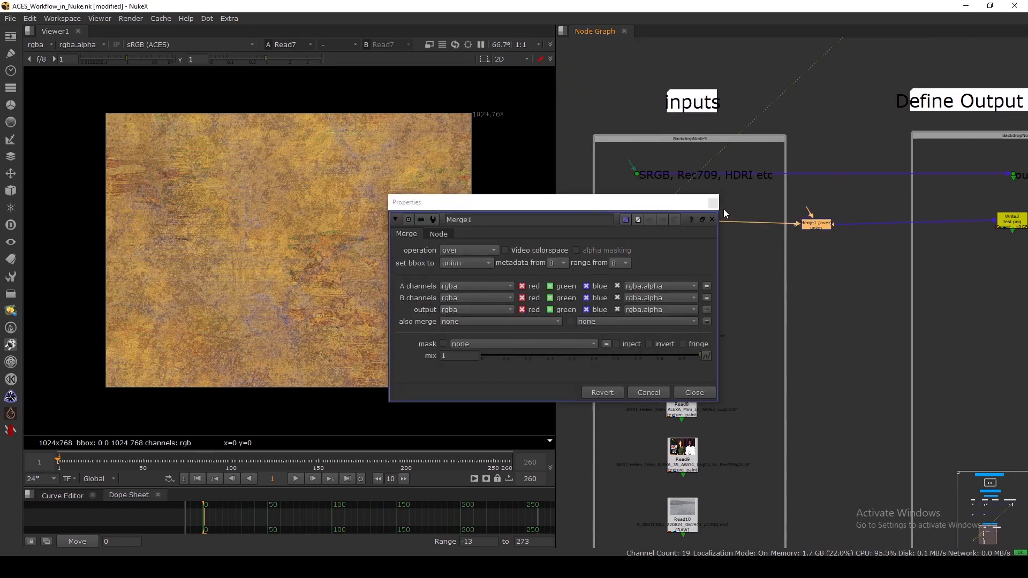
left_click(713, 202)
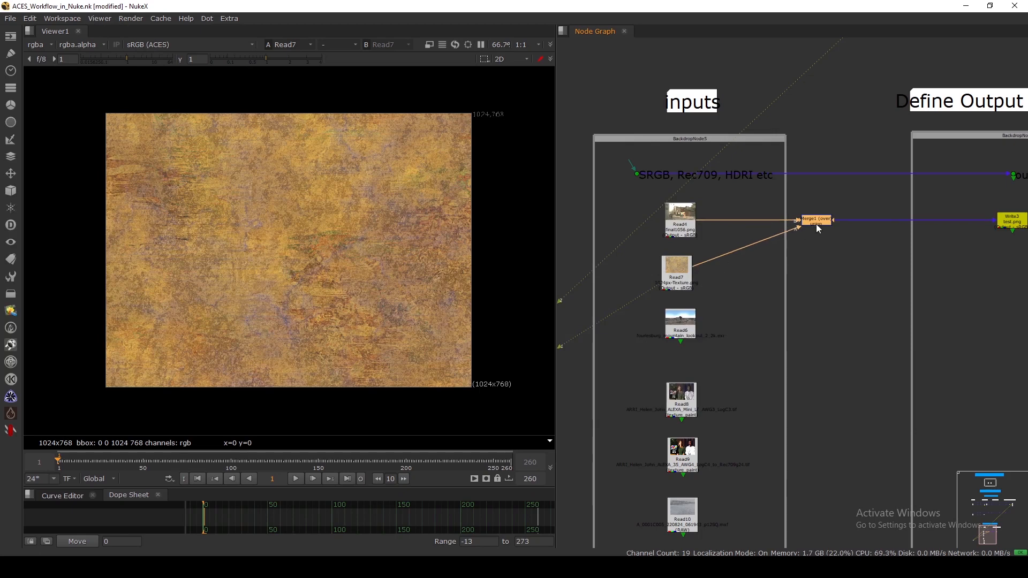
left_click_drag(816, 224, 838, 223)
View the Merge node's result and the test.png Write node in the viewer one after the other
key("1")
left_click(834, 270)
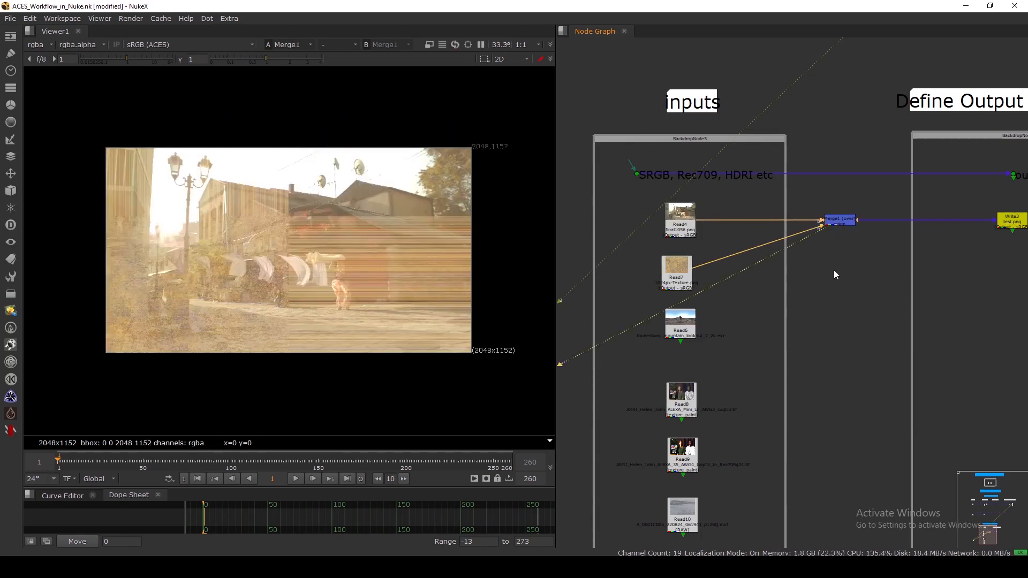
middle_click_drag(966, 236, 825, 292)
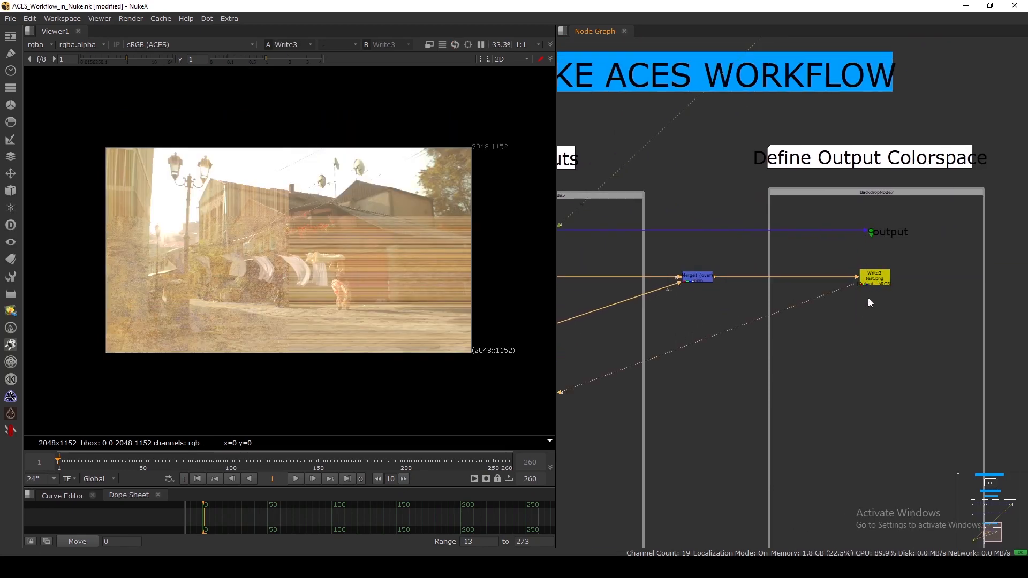
View the fouriesburg_mountain_lookout_2_2k.exr Read node, set its colorspace to Utility - Linear - sRGB and close its properties
middle_click_drag(806, 344, 944, 275)
scroll(691, 314, "up", 3)
left_click_drag(682, 306, 676, 310)
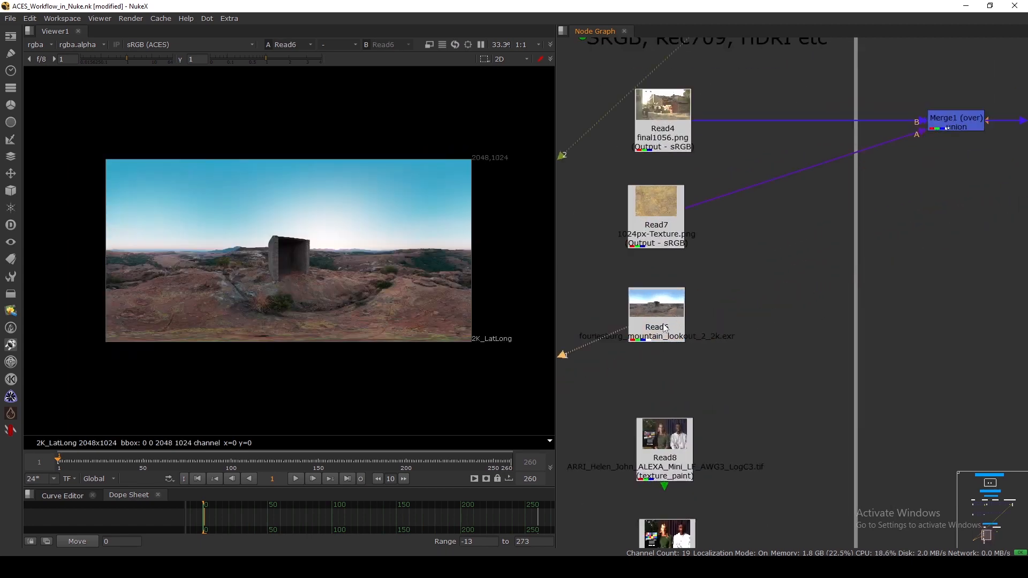
double_click(665, 329)
left_click(522, 248)
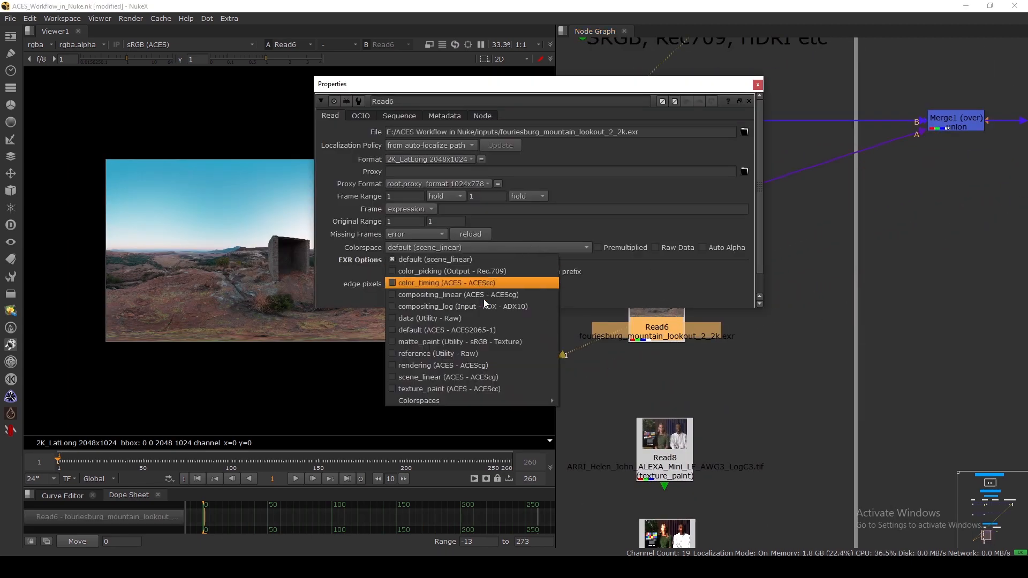
mouse_move(510, 401)
mouse_move(584, 424)
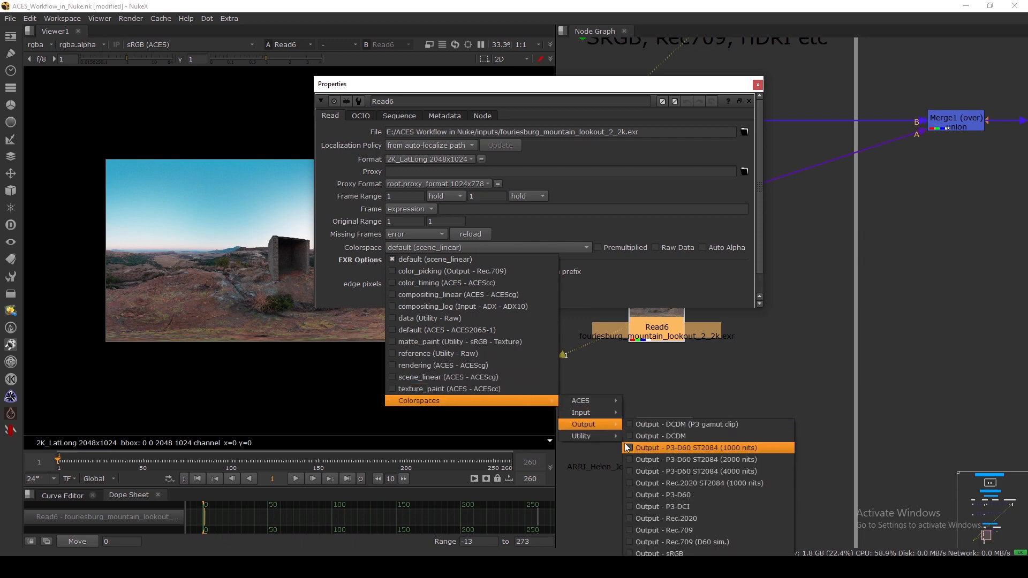
left_click(686, 455)
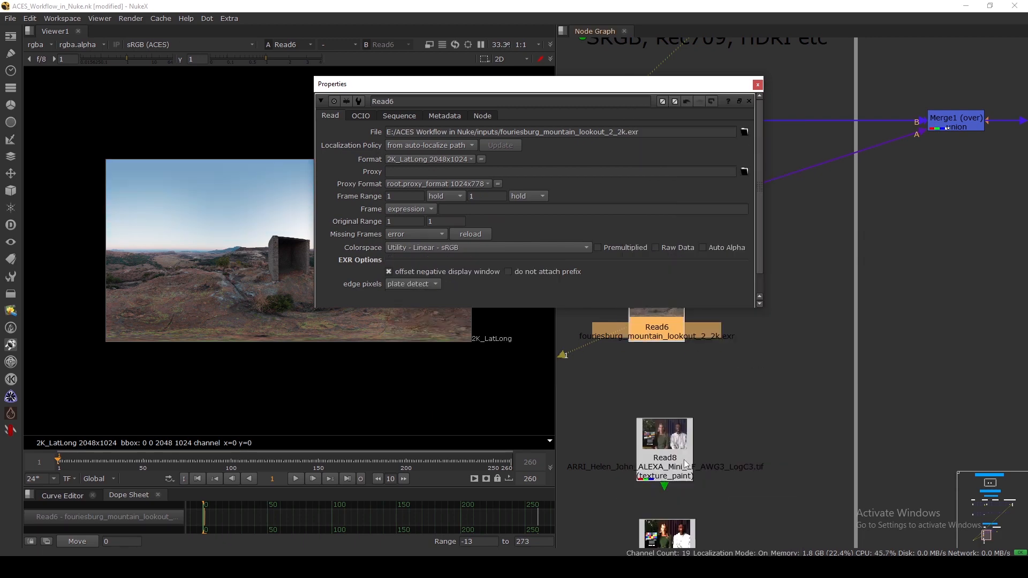
scroll(757, 261, "down", 1)
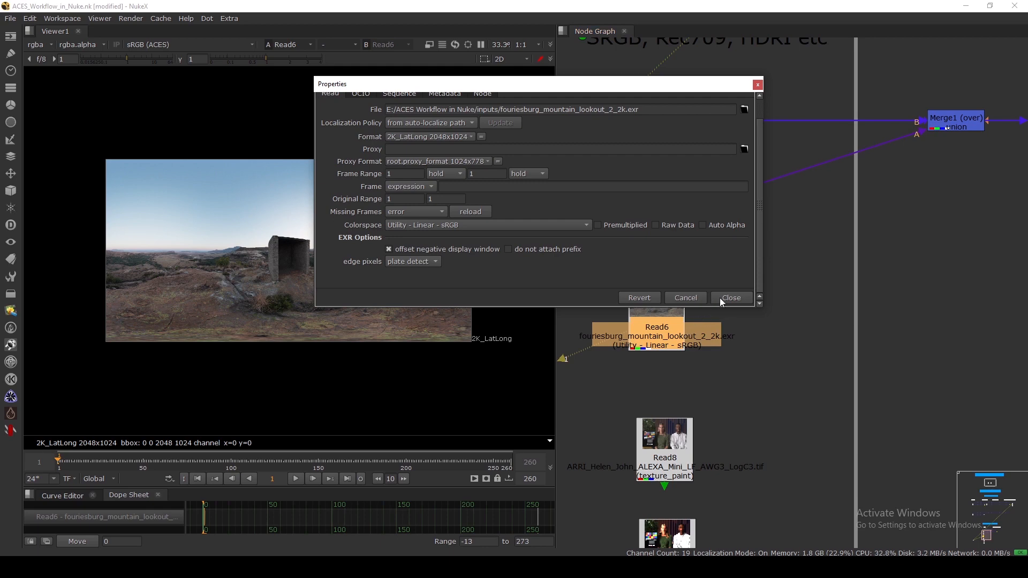
left_click(732, 297)
left_click(699, 335)
Examine the HDRI Read node's colorspace label alongside the inputs feeding the Merge node
scroll(707, 340, "down", 3)
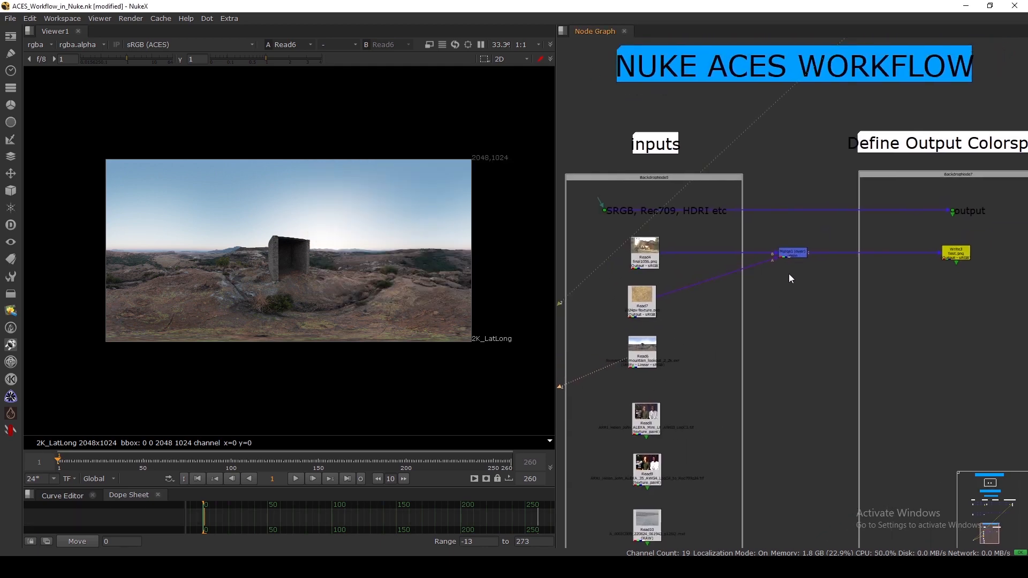
left_click(795, 254)
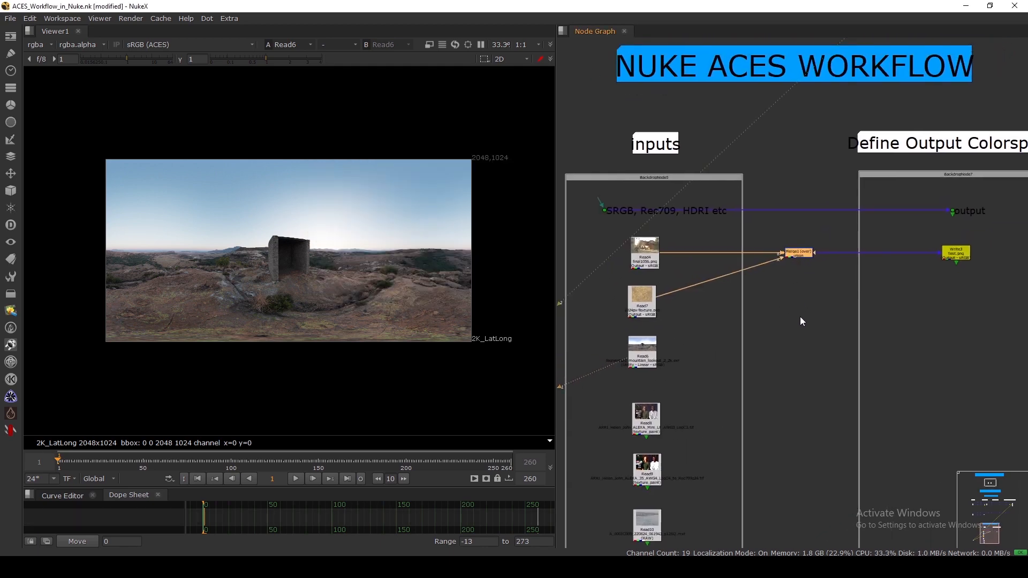
scroll(677, 352, "up", 3)
left_click(627, 376)
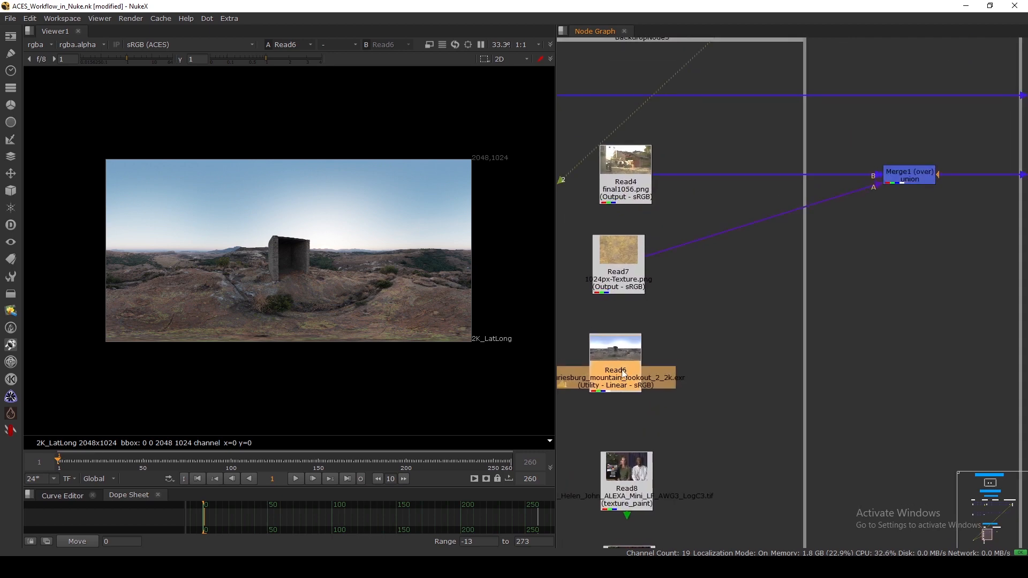
left_click_drag(627, 377, 635, 370)
scroll(664, 358, "down", 2)
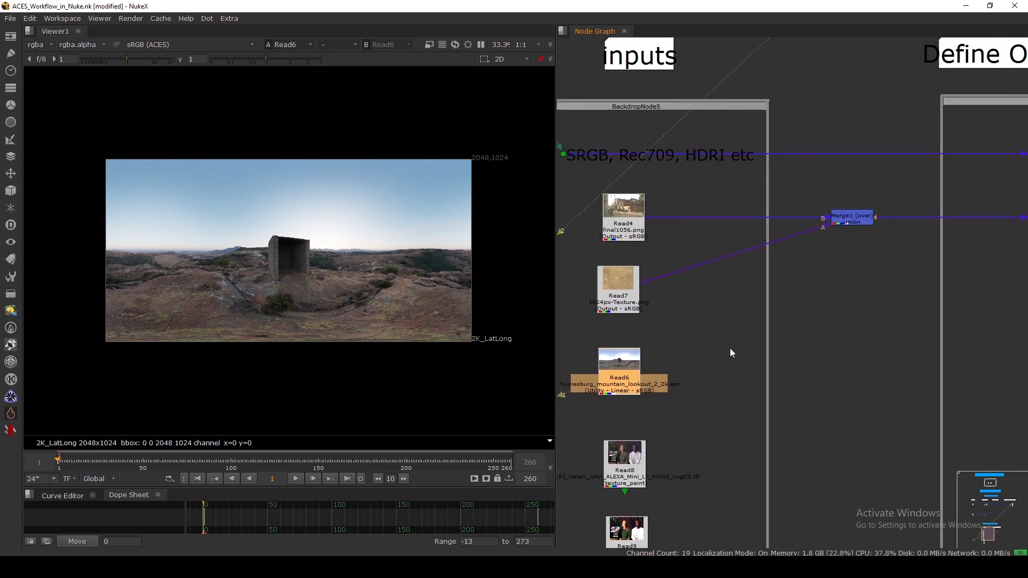
Inspect the output colorspace label on the test.png Write node
left_click_drag(837, 336, 858, 353)
middle_click_drag(859, 359, 673, 413)
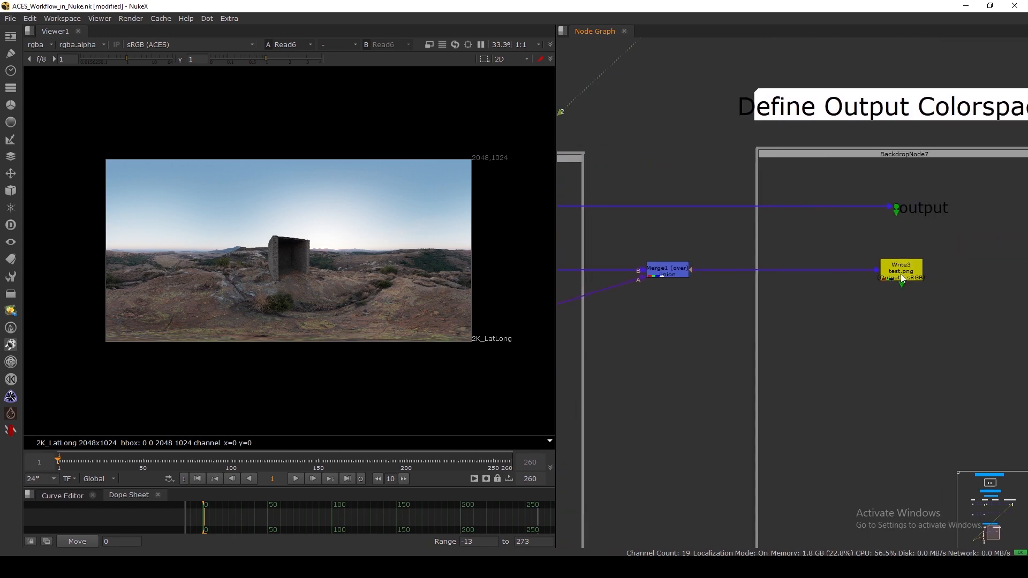
left_click(901, 274)
scroll(938, 258, "up", 2)
middle_click_drag(941, 257, 827, 323)
scroll(801, 337, "up", 2)
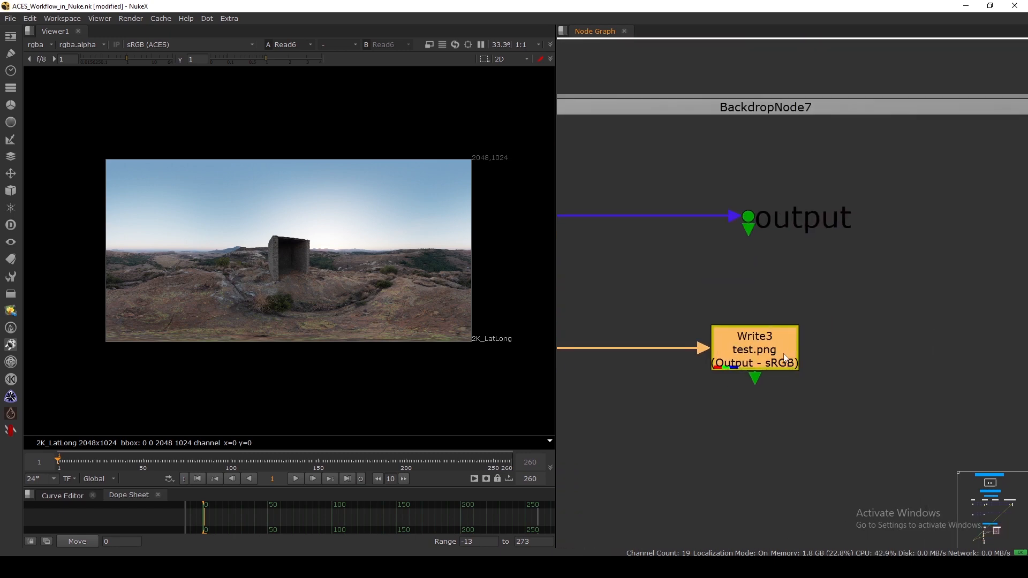
Look over the camera footage Read nodes below the HDRI and show the ARRI ALEXA Mini LF AWG3 LogC3 TIFF in the viewer
scroll(787, 351, "down", 4)
middle_click_drag(765, 380, 814, 328)
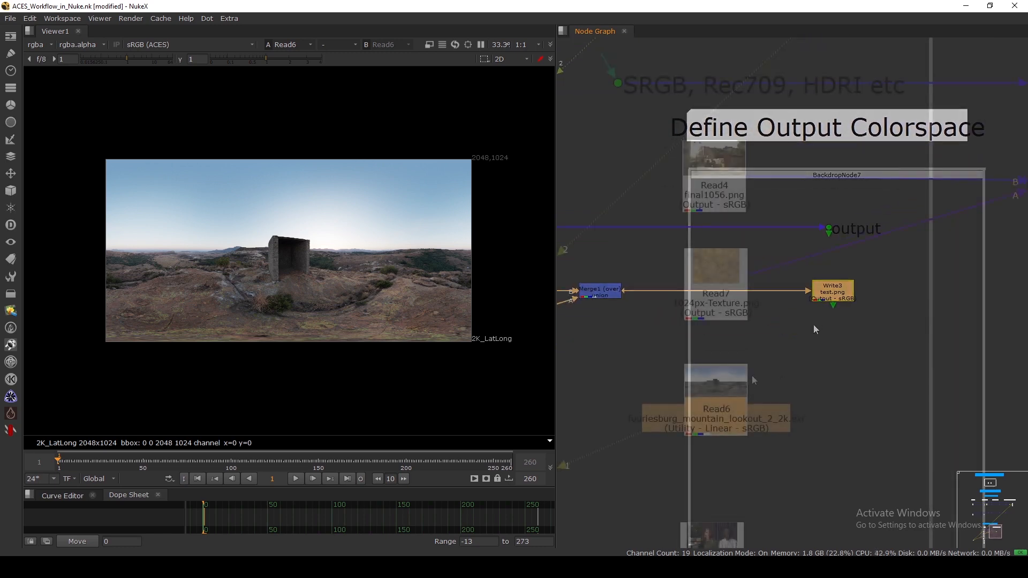
middle_click_drag(766, 392, 753, 312)
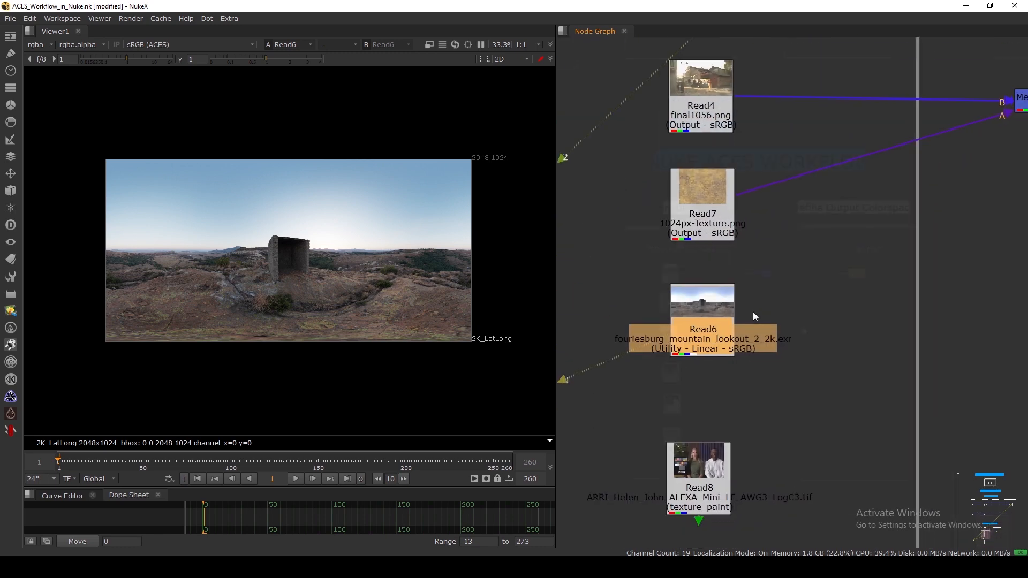
middle_click_drag(775, 409, 778, 330)
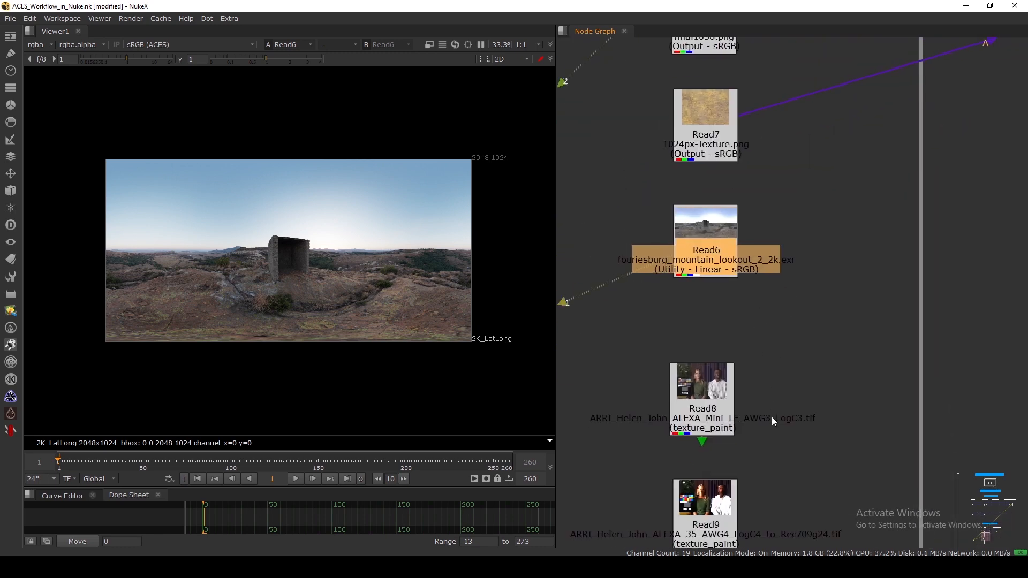
middle_click_drag(633, 438, 725, 348)
left_click_drag(699, 273, 665, 492)
middle_click_drag(730, 438, 707, 389)
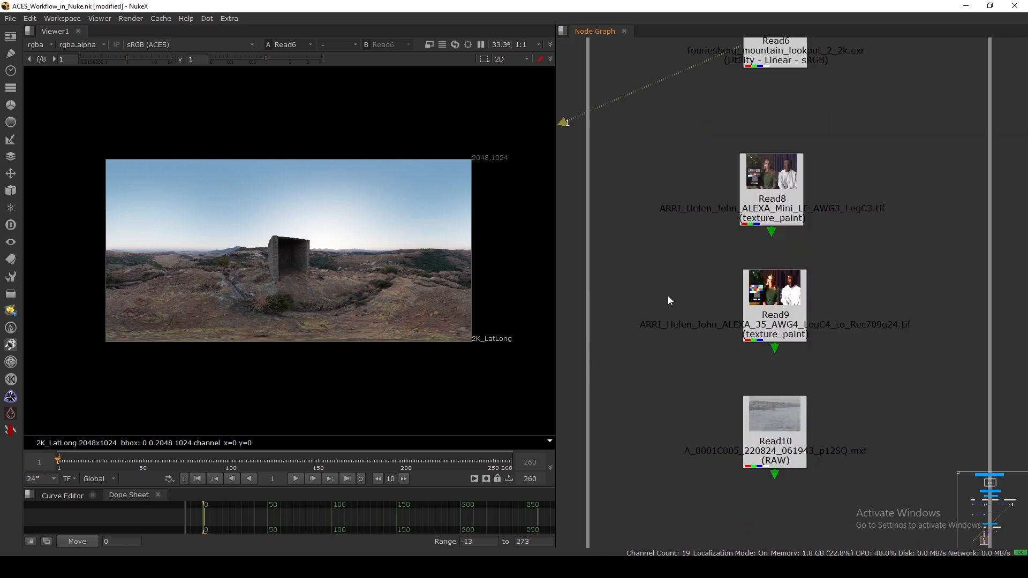
middle_click_drag(771, 190, 754, 294)
left_click(779, 293)
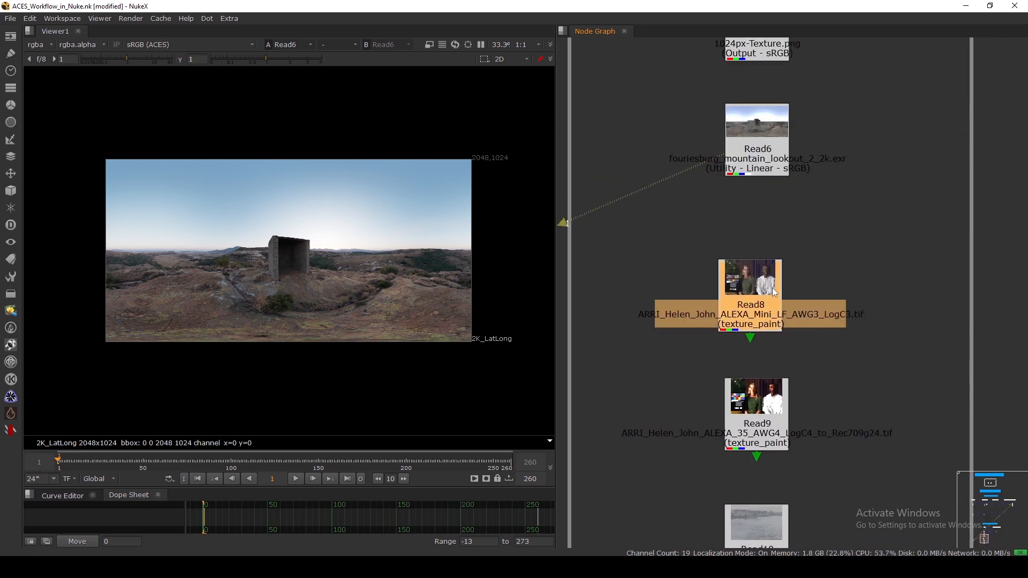
left_click(767, 346)
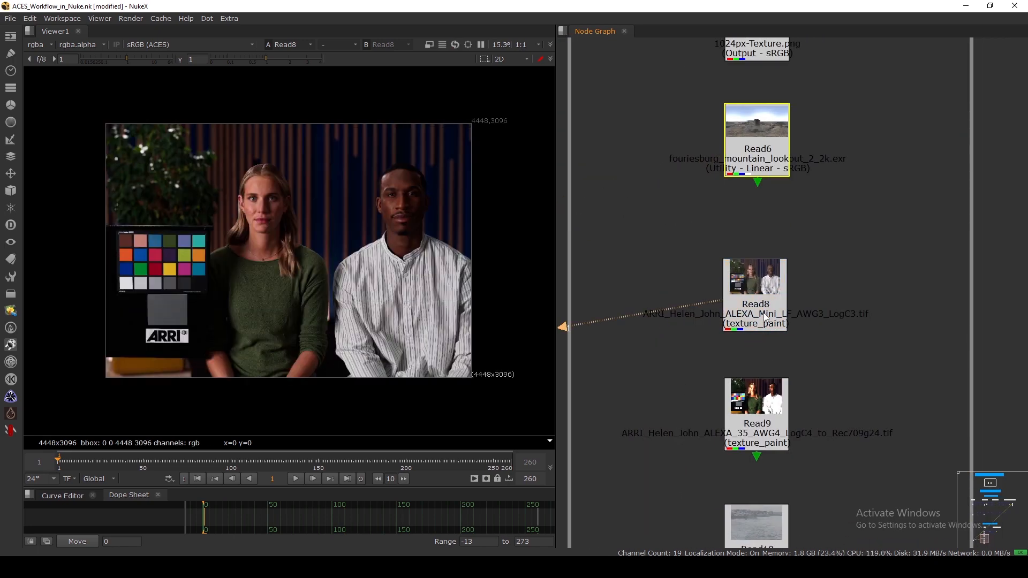
left_click_drag(764, 313, 767, 311)
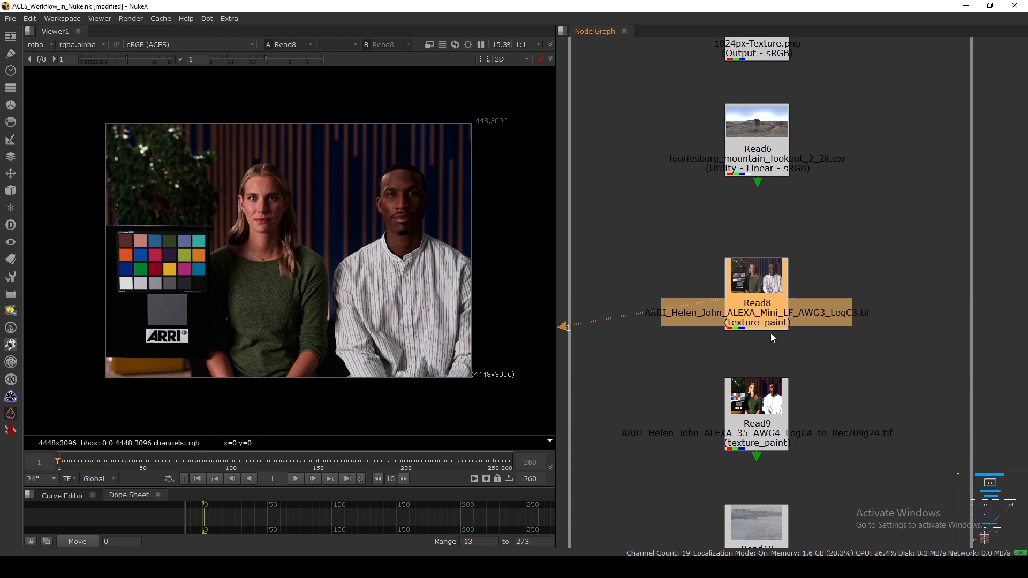
Switch to the browser and bring up the ARRI camera sample footage and reference image page
key("alt+Tab")
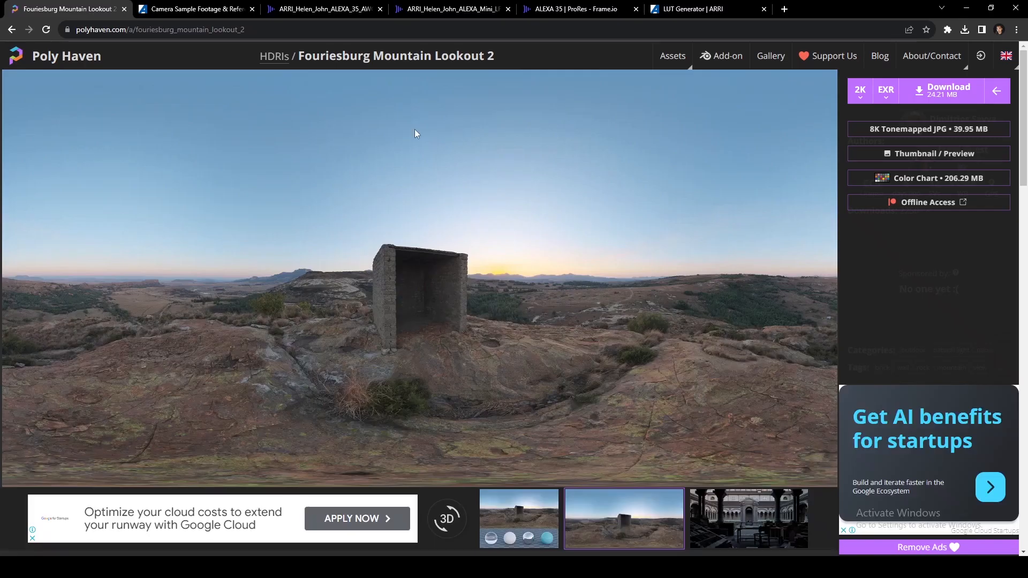
left_click(315, 11)
left_click(69, 10)
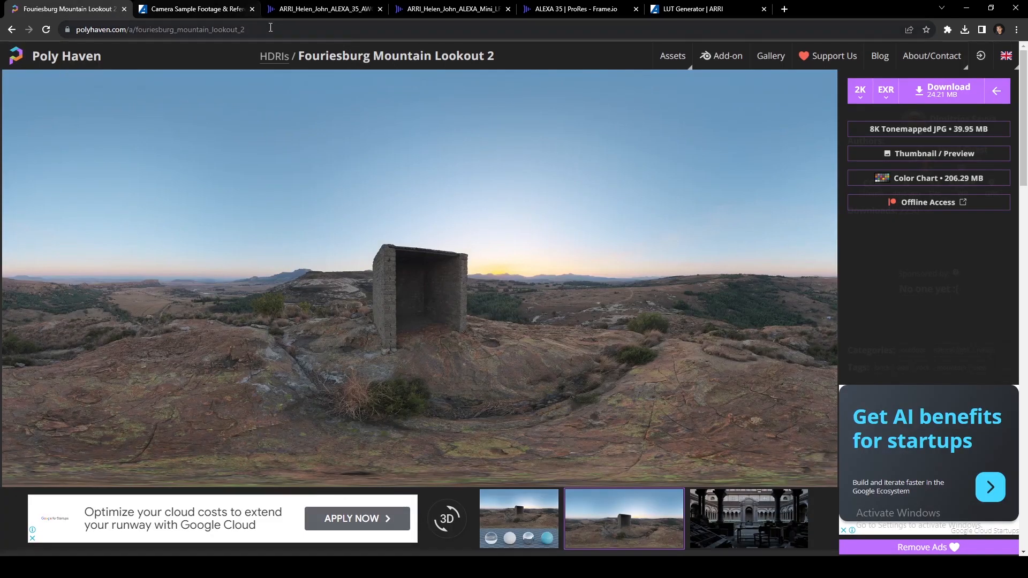
left_click(219, 12)
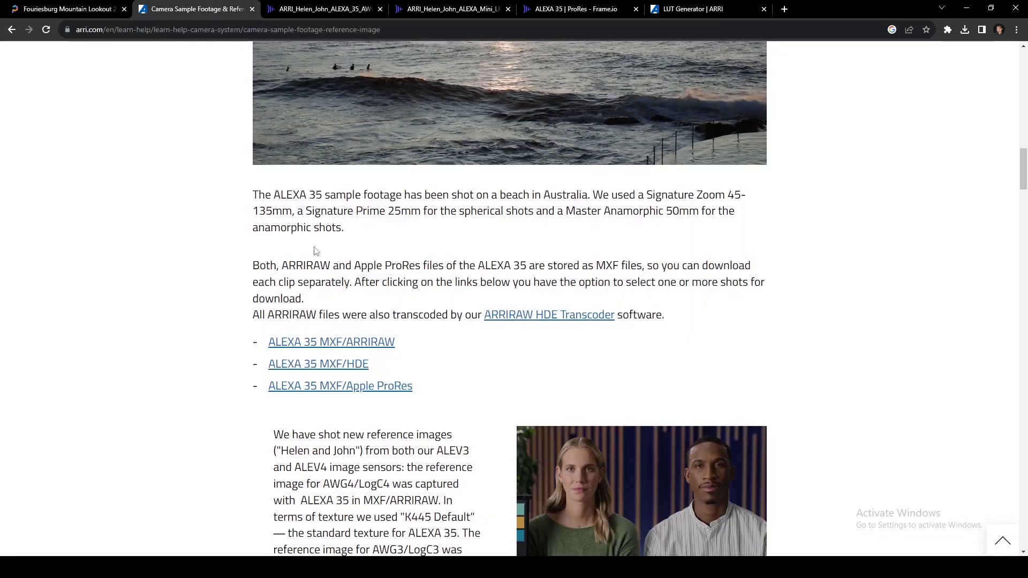
Examine the ALEXA 35 and ALEXA Mini LF reference image download links and their LogC and Rec. 709 descriptions
scroll(509, 332, "down", 3)
scroll(509, 332, "down", 3)
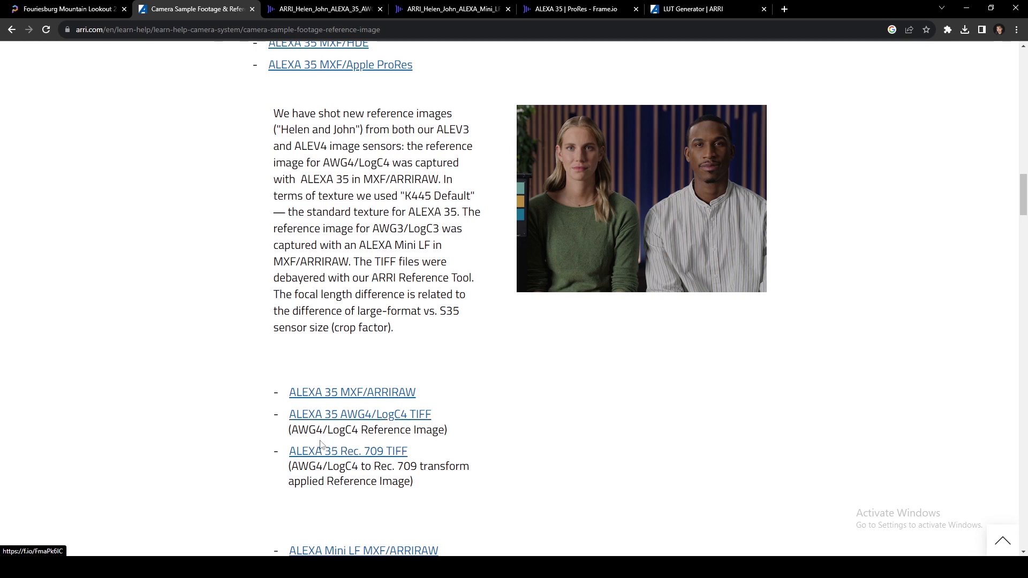
left_click_drag(332, 430, 374, 432)
left_click(374, 431)
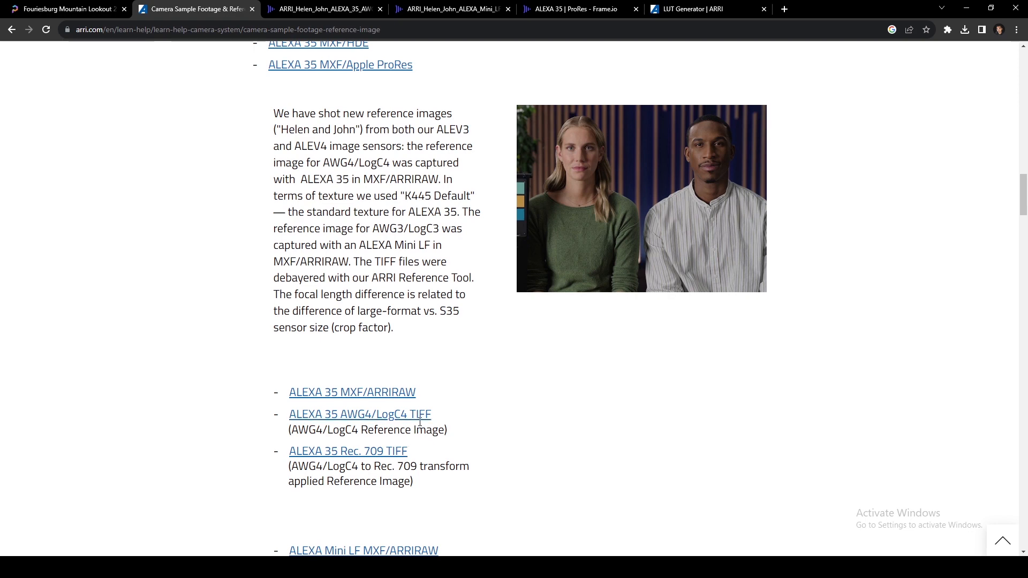
scroll(464, 418, "down", 3)
scroll(596, 352, "down", 6)
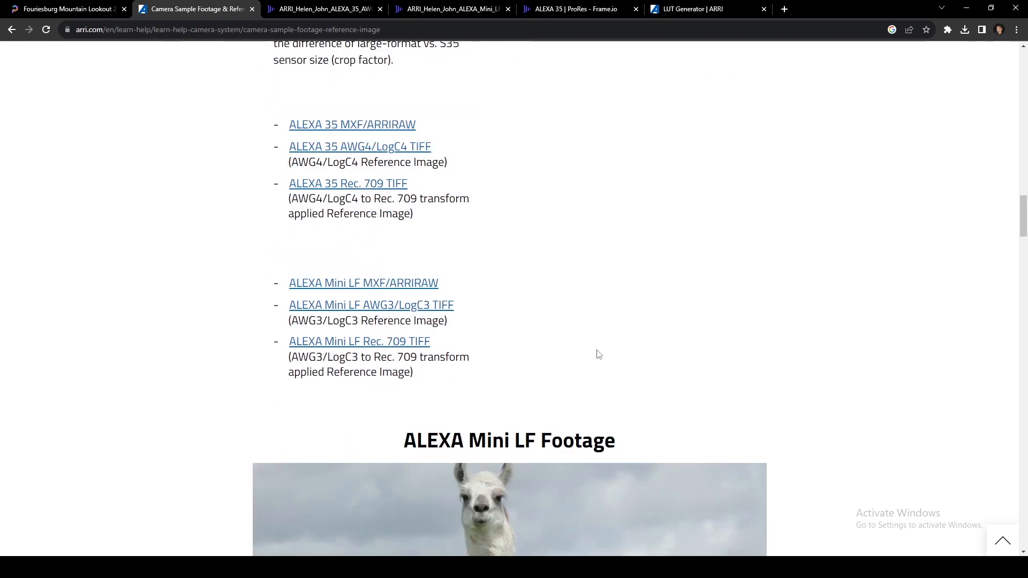
scroll(596, 363, "down", 1)
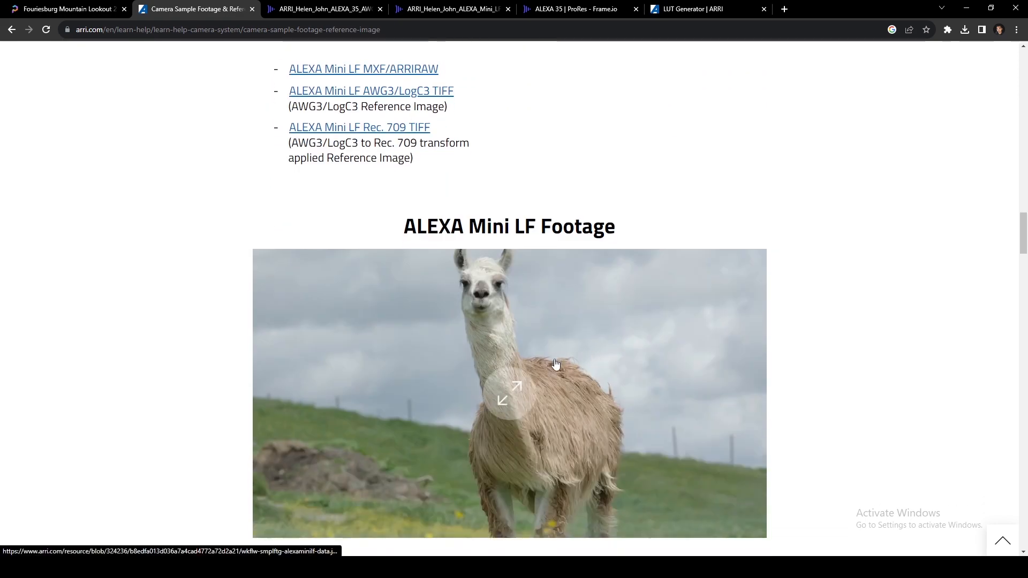
Look over the ALEXA 35 section of the ARRI page, the ProRes clip list and the ALEXA 35 and Mini LF reference image previews
scroll(555, 365, "up", 10)
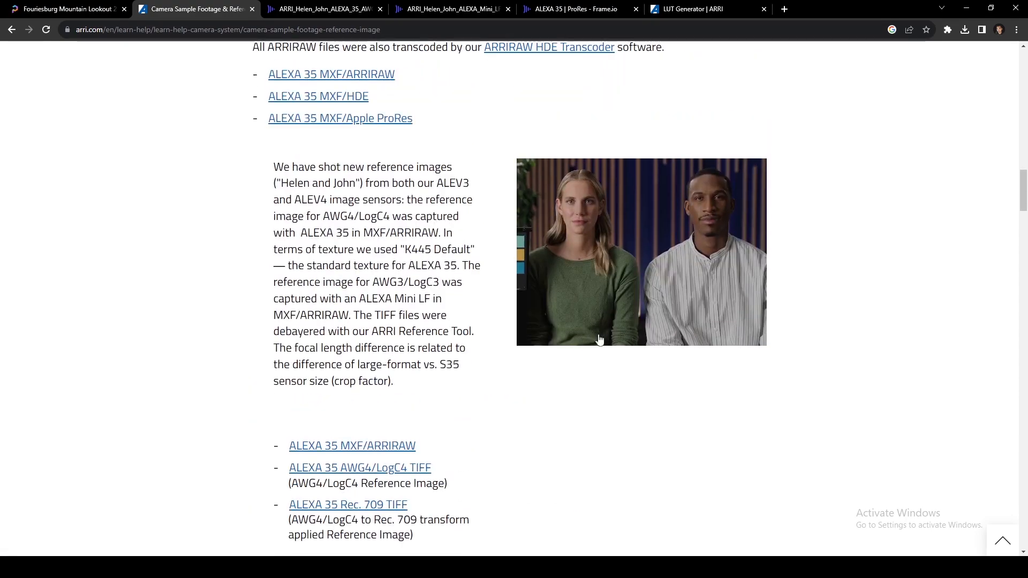
scroll(627, 305, "up", 3)
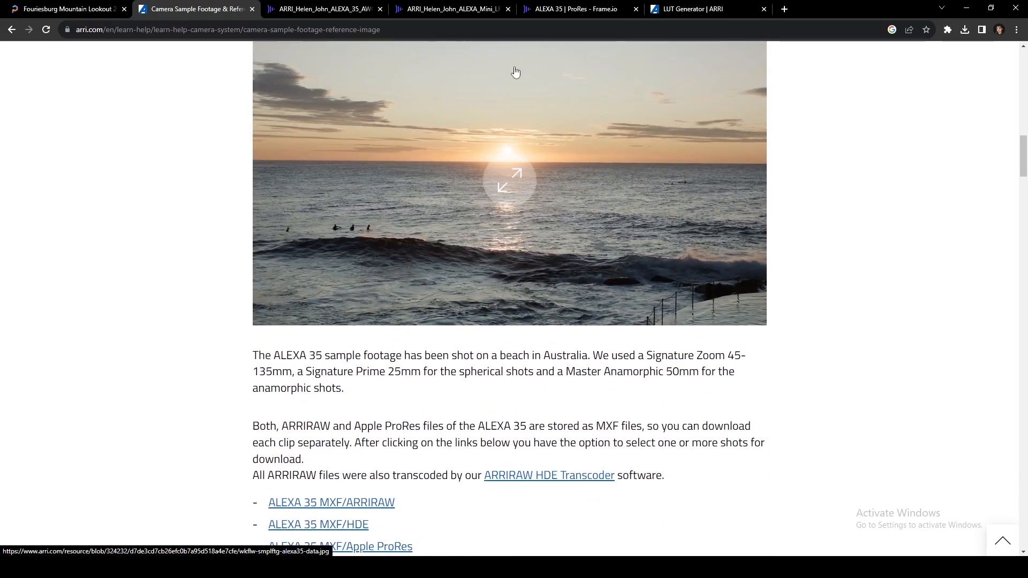
left_click(563, 9)
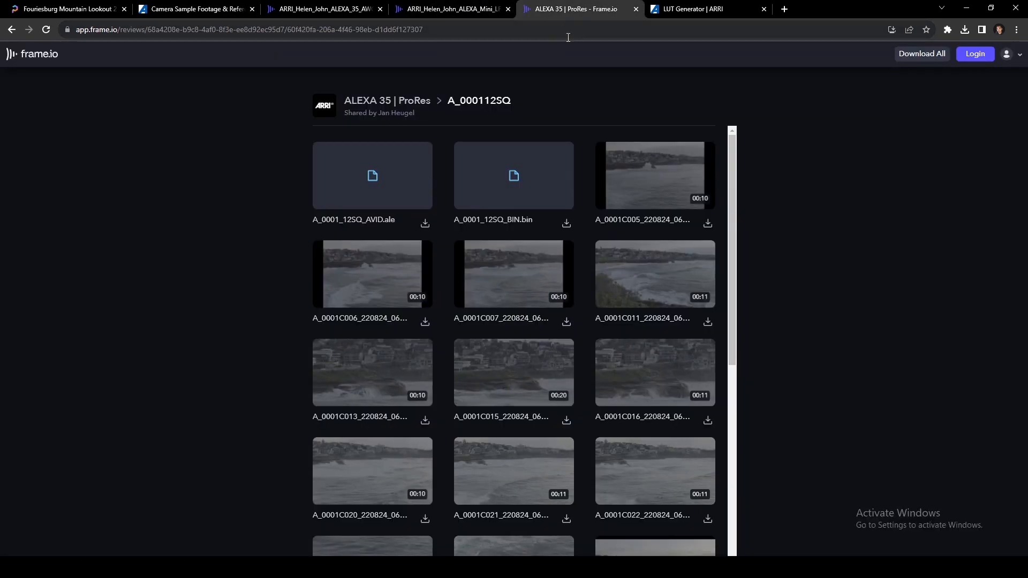
left_click(464, 9)
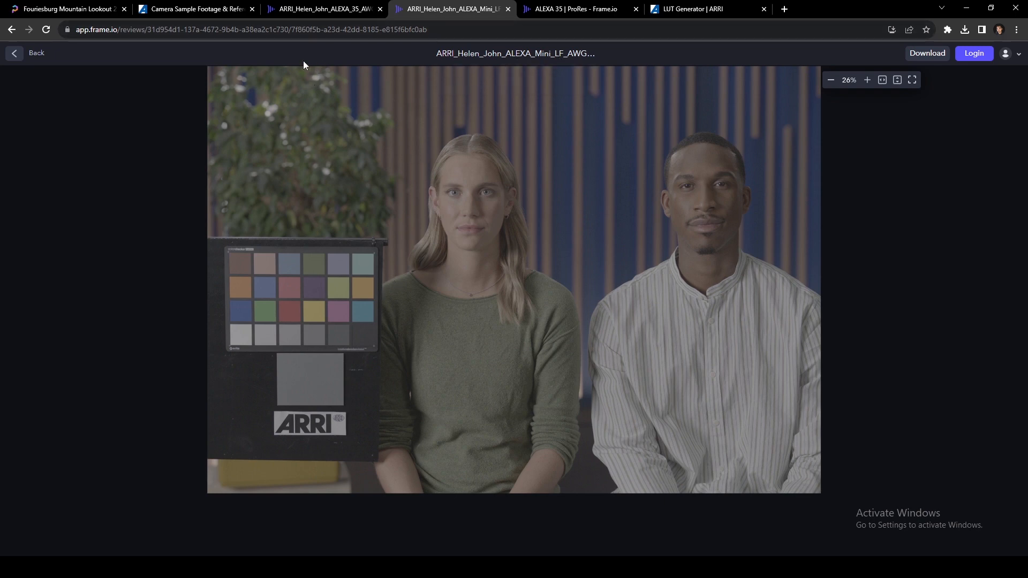
left_click(336, 12)
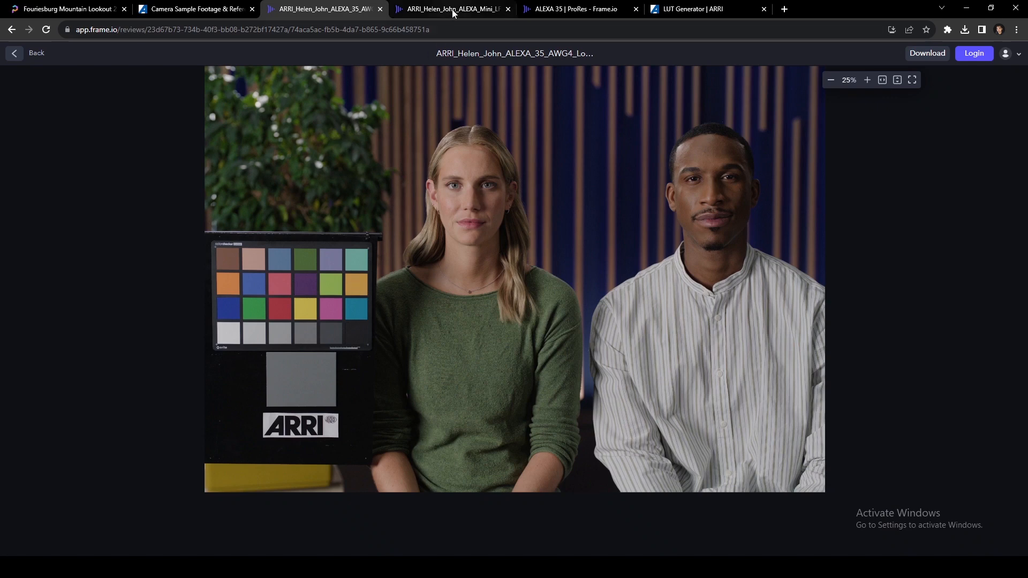
left_click(467, 10)
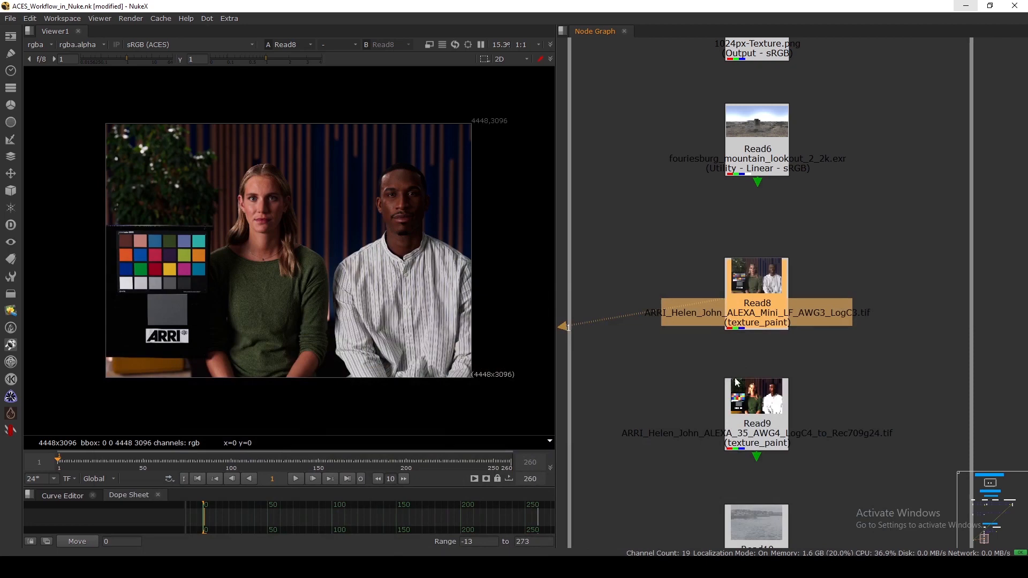
Switch to Nuke and inspect the file name and colorspace label on the ALEXA Mini LF Read8 node
middle_click_drag(763, 292, 740, 284)
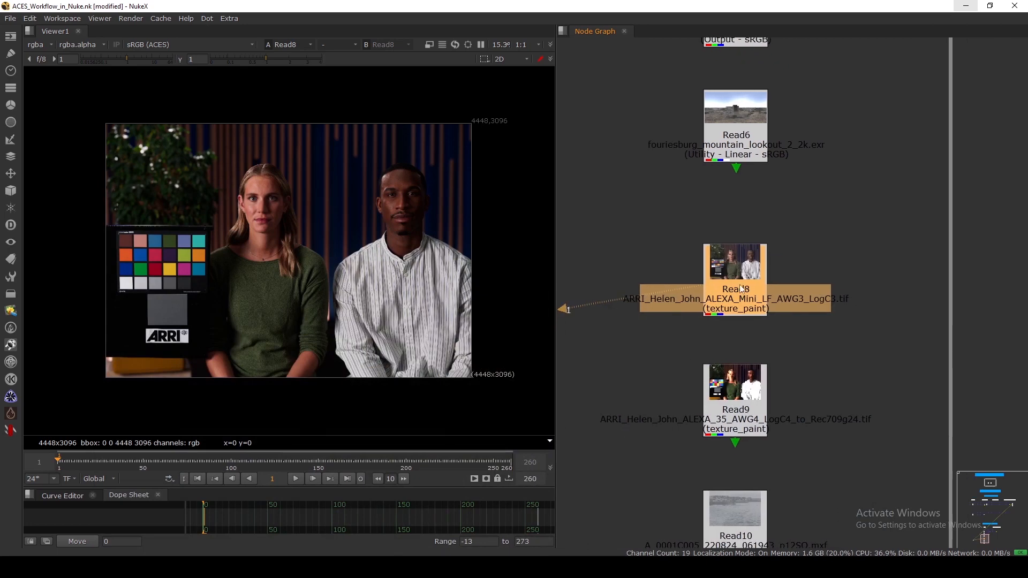
left_click(735, 292)
left_click(721, 303)
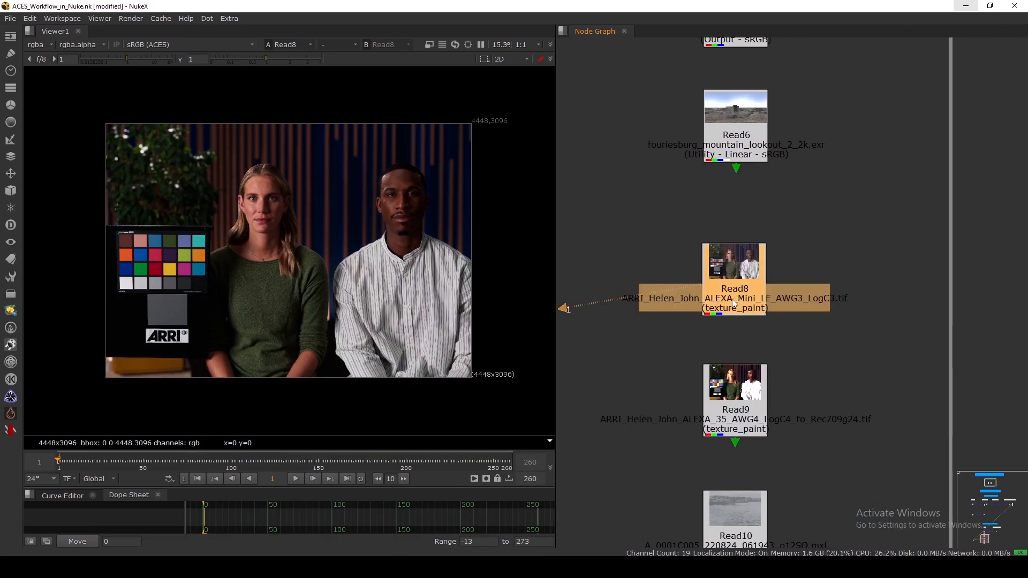
middle_click_drag(732, 322, 702, 319)
scroll(719, 324, "up", 3)
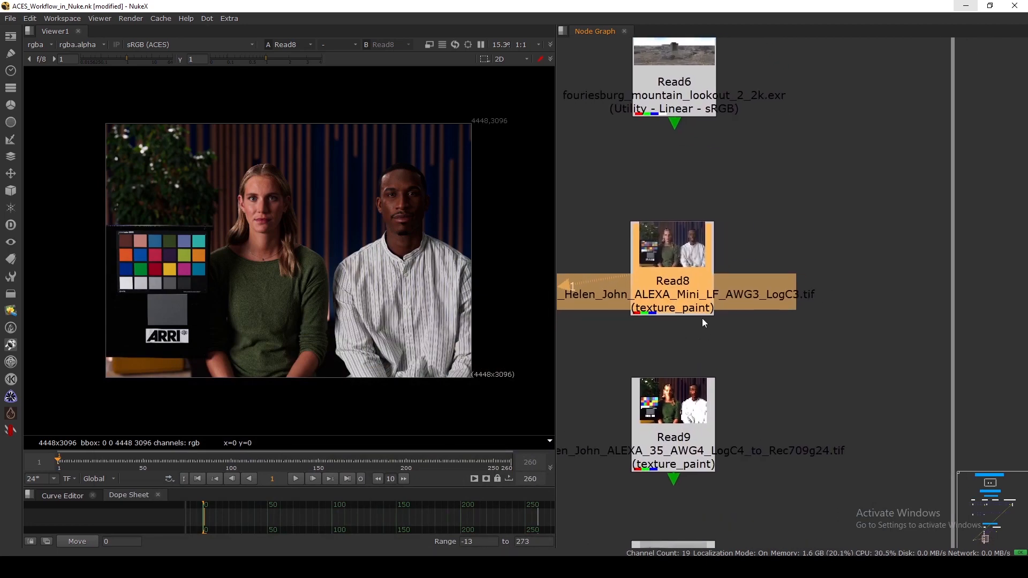
left_click_drag(859, 252, 771, 341)
left_click(687, 294)
left_click(681, 326)
left_click(657, 313)
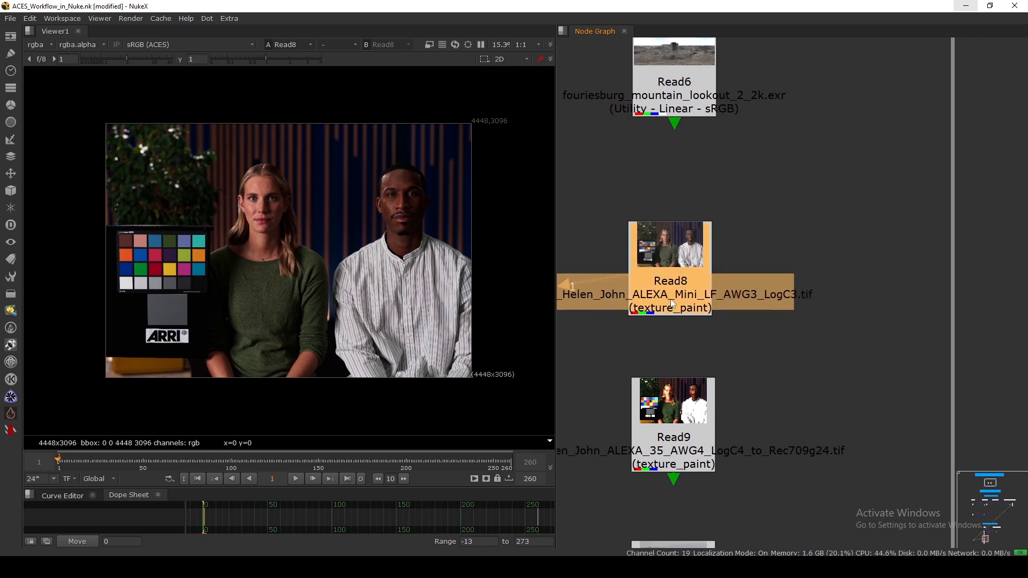
Set the Read8 node's input colorspace to Input - ARRI - V3 LogC (EI160) - Wide Gamut and close its properties
double_click(675, 313)
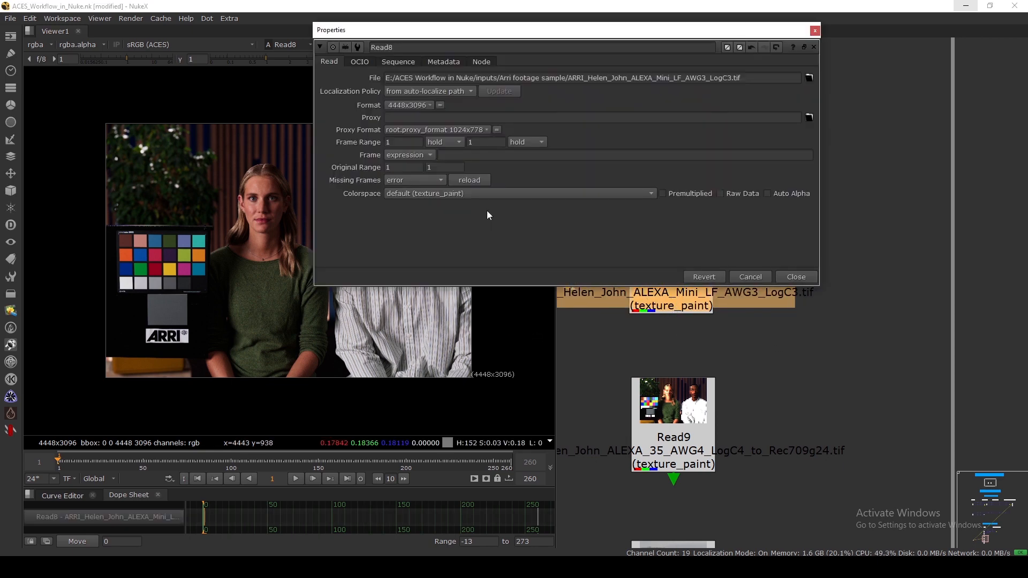
left_click(587, 194)
mouse_move(513, 347)
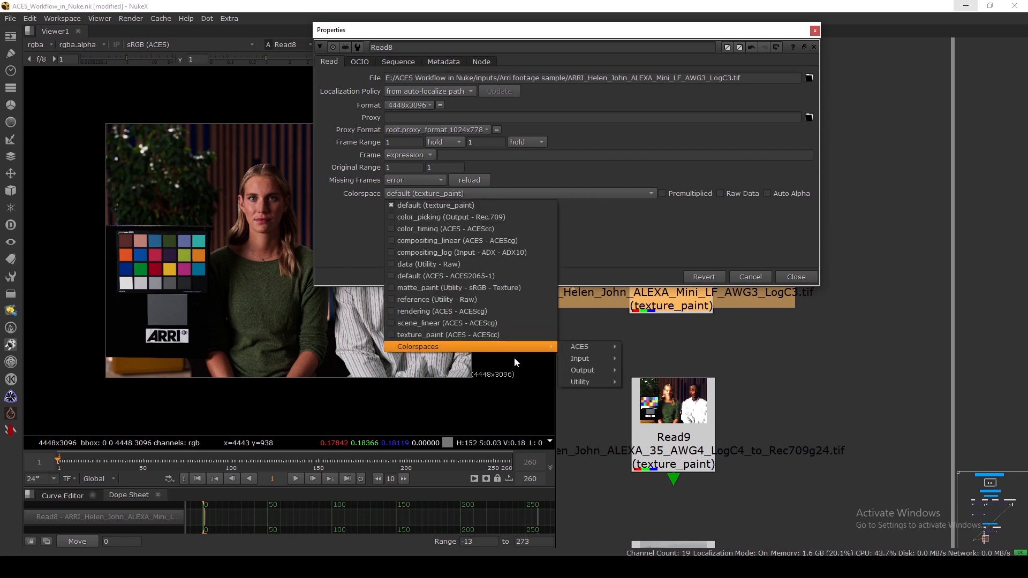
mouse_move(589, 358)
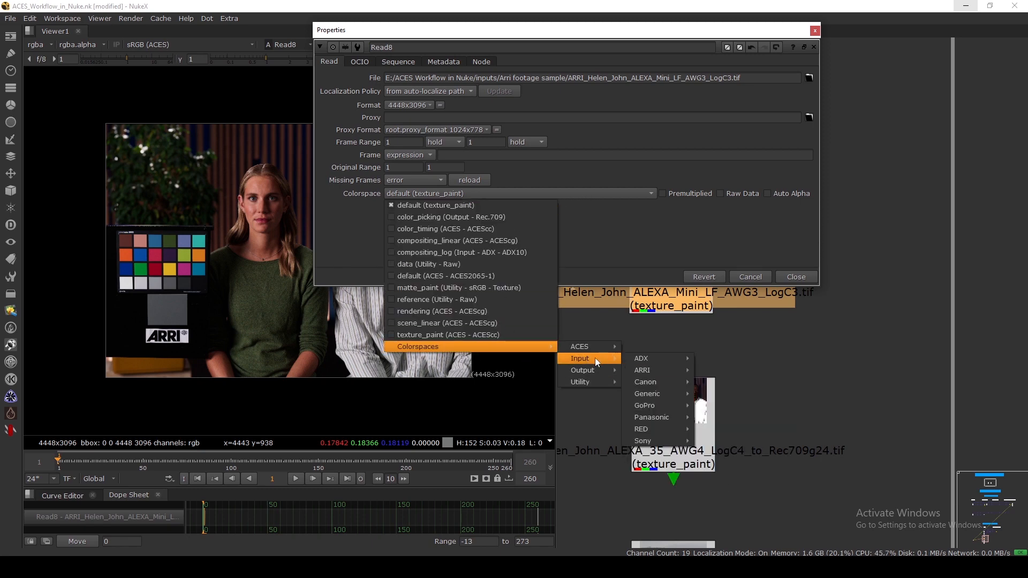
mouse_move(648, 357)
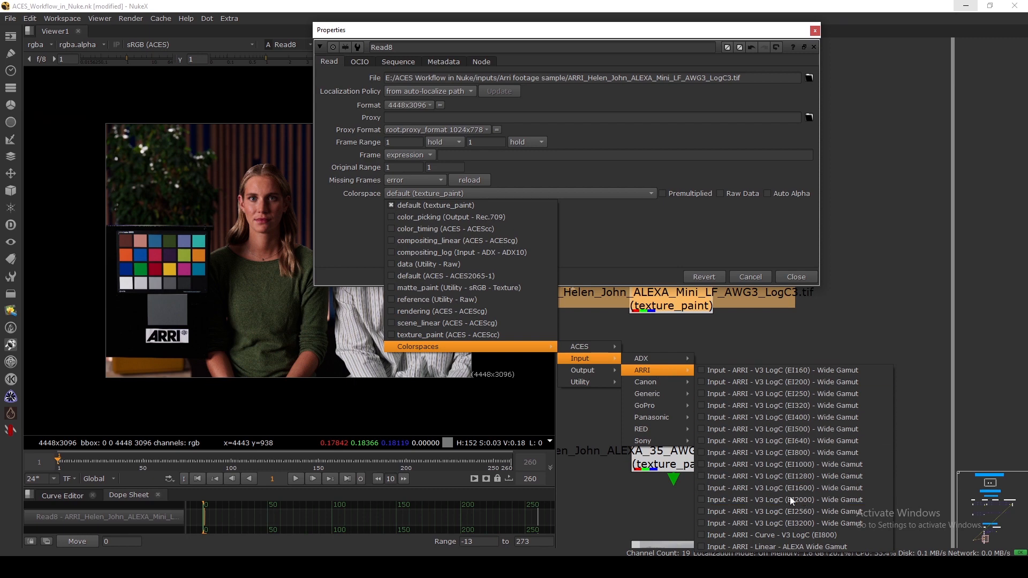
left_click(783, 372)
left_click(796, 278)
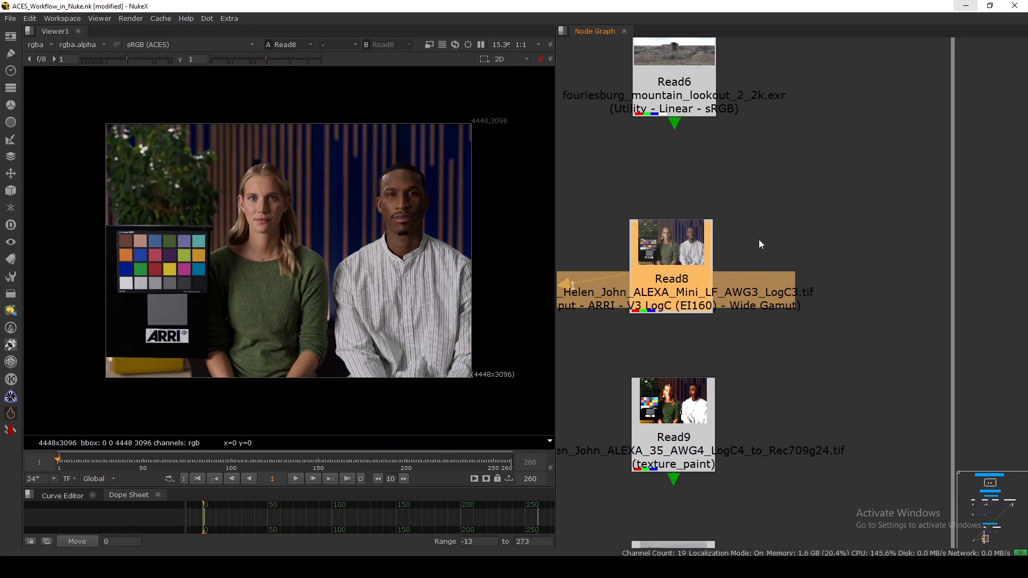
Examine the ALEXA Mini LF footage in the viewer together with the new colorspace label on Read8
scroll(405, 238, "up", 2)
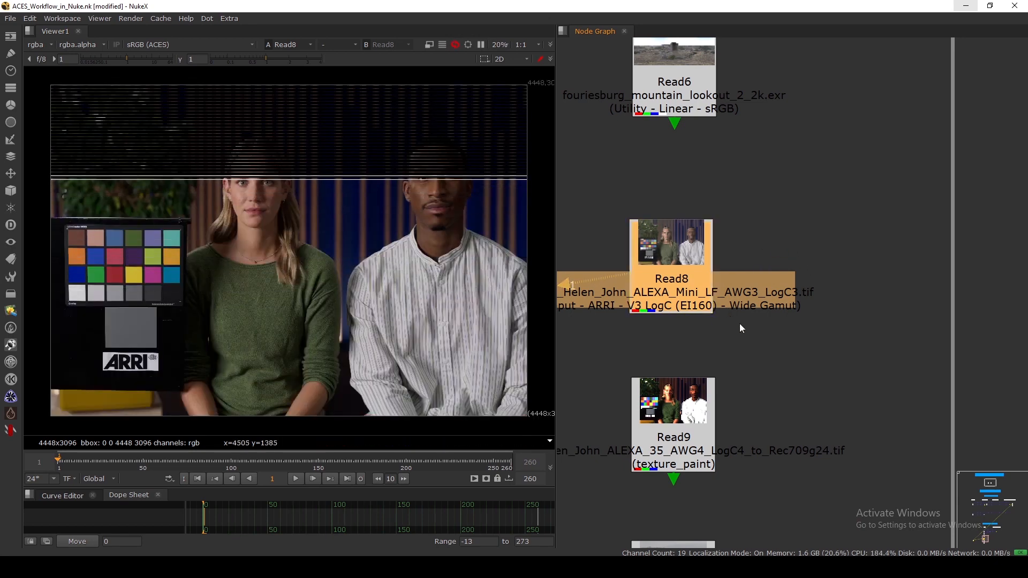
middle_click_drag(721, 314, 750, 324)
left_click_drag(711, 287, 703, 289)
left_click(709, 286)
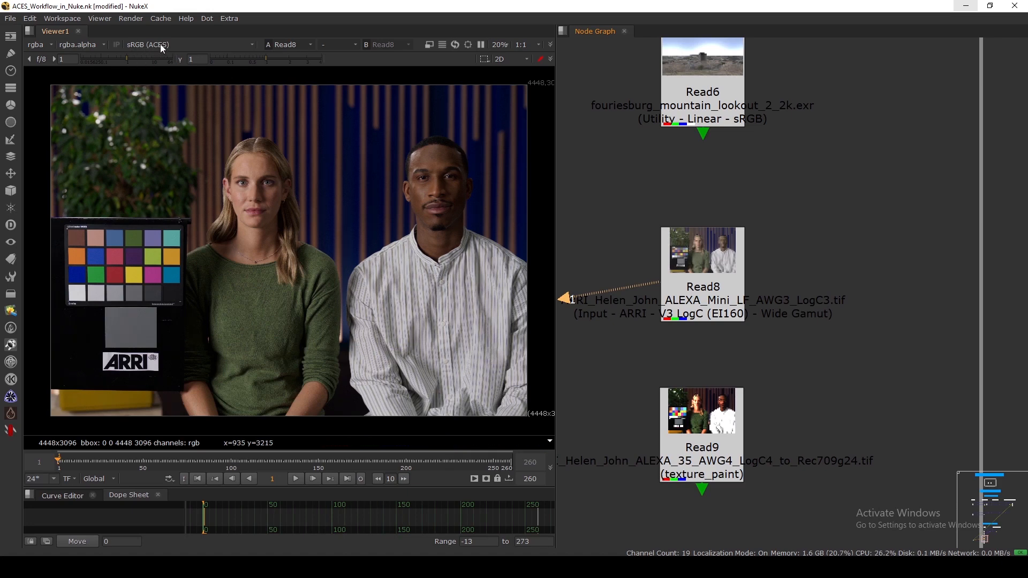
left_click_drag(701, 287, 755, 295)
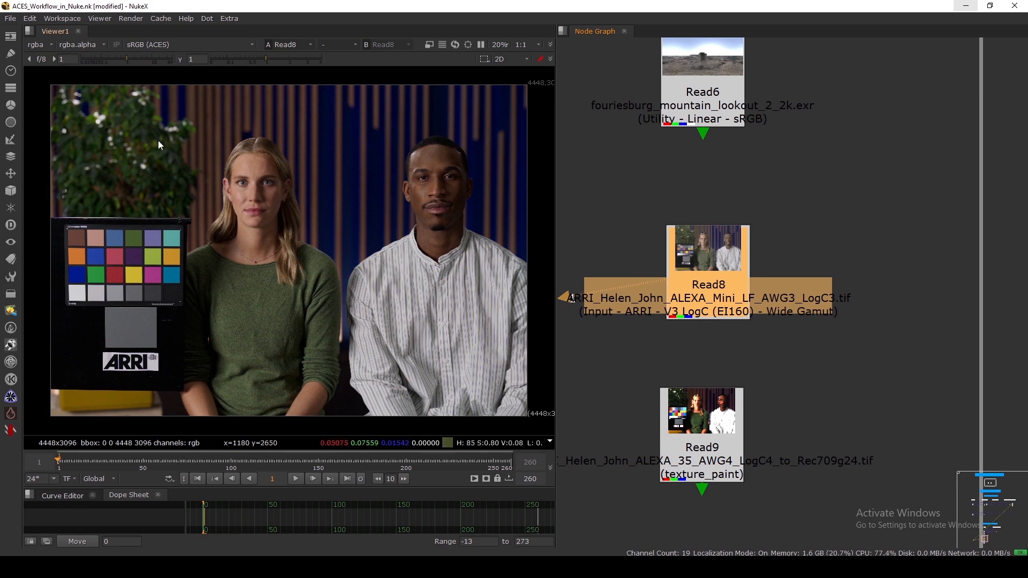
left_click_drag(120, 121, 504, 379, "ctrl+shift")
Compare the footage under the Rec.709 (ACES) and P3-DCI (ACES) viewer transforms, ending on sRGB (ACES)
left_click(148, 44)
left_click(161, 177)
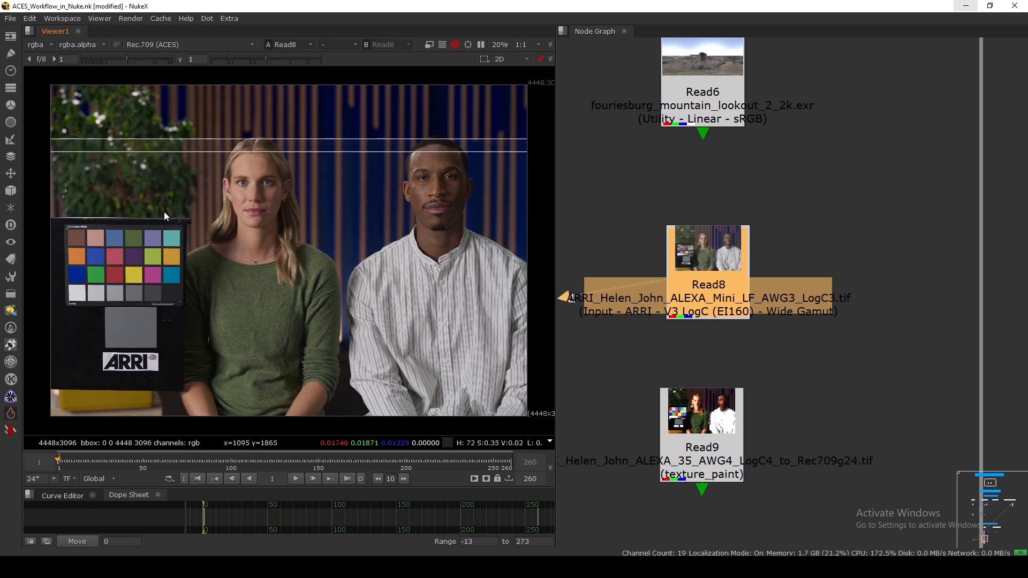
left_click(161, 45)
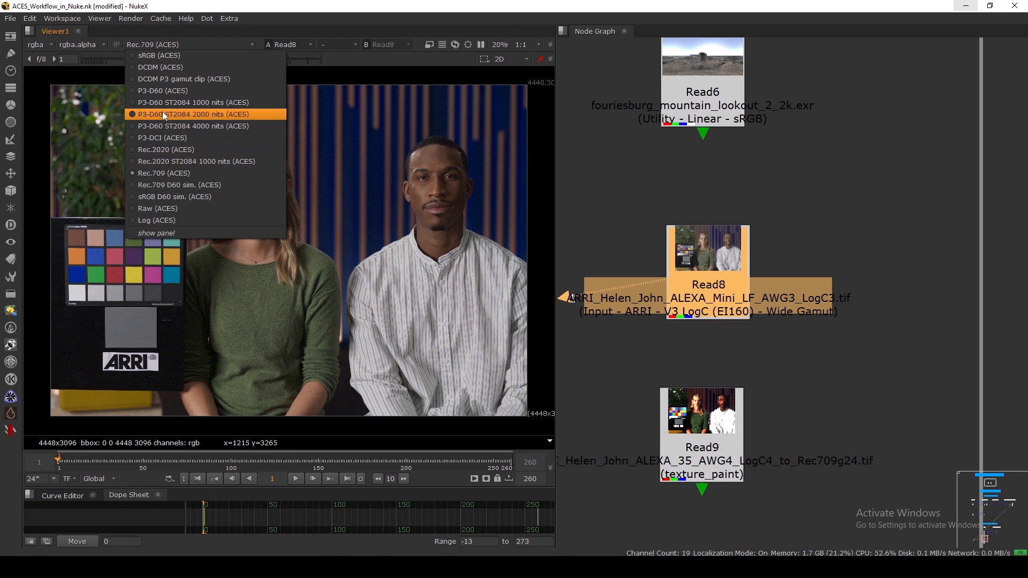
left_click(166, 139)
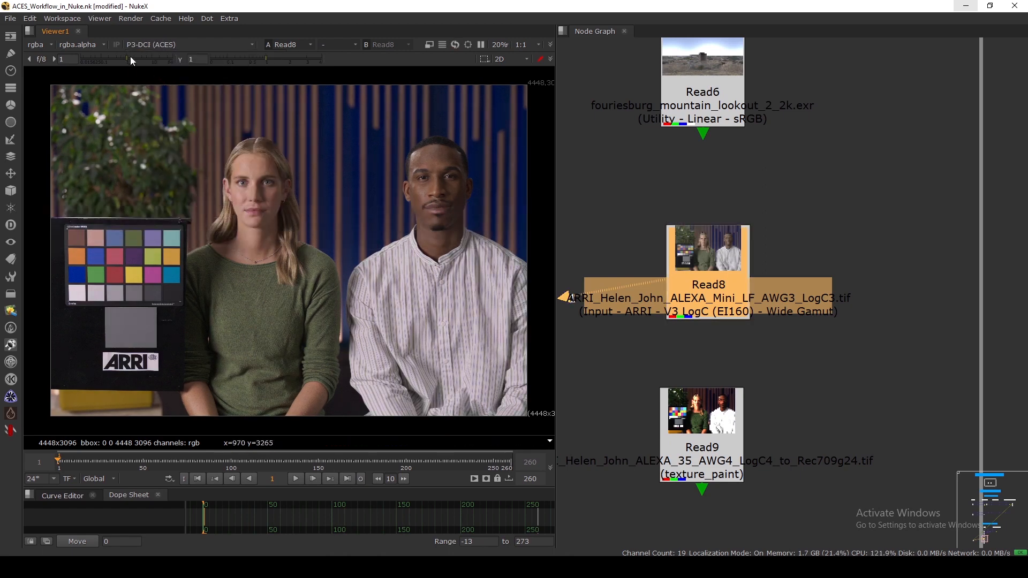
left_click(155, 45)
left_click(163, 56)
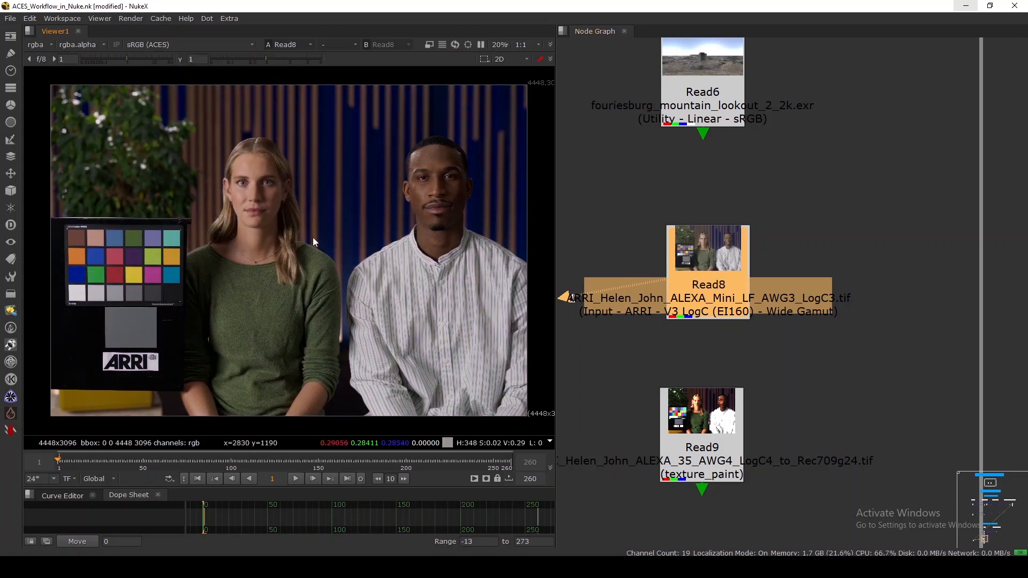
Show the ALEXA 35 LogC4-to-Rec709 TIFF from Read9 in the viewer and set its colorspace to Output - Rec.709
scroll(793, 375, "down", 3)
left_click(787, 355)
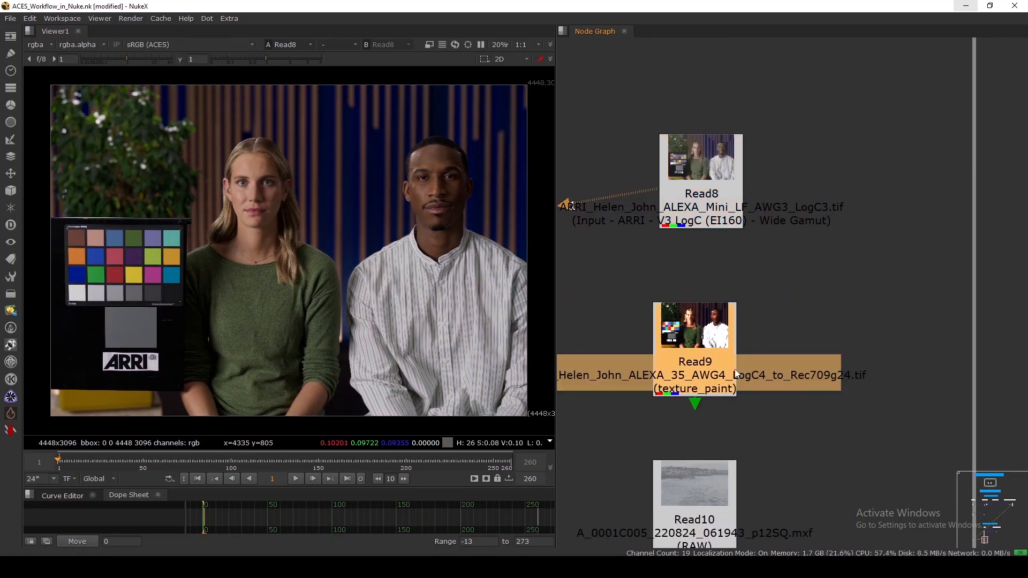
scroll(785, 361, "down", 1)
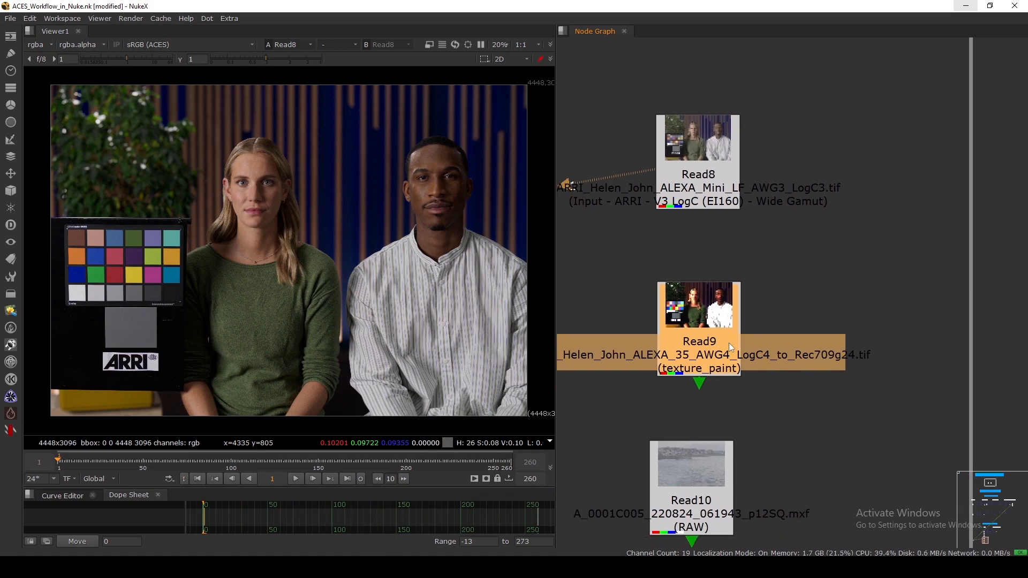
key("1")
double_click(708, 368)
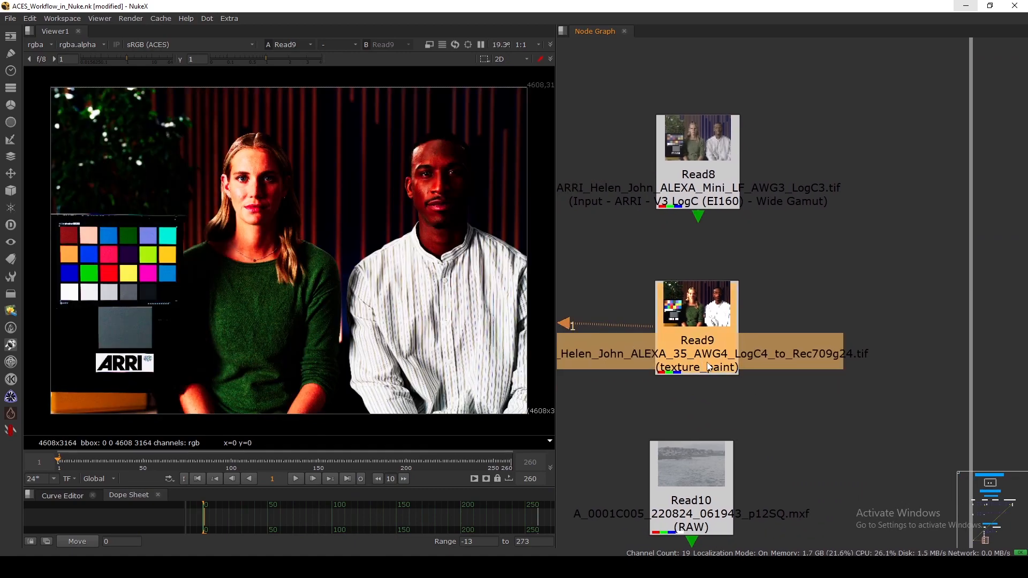
left_click(433, 410)
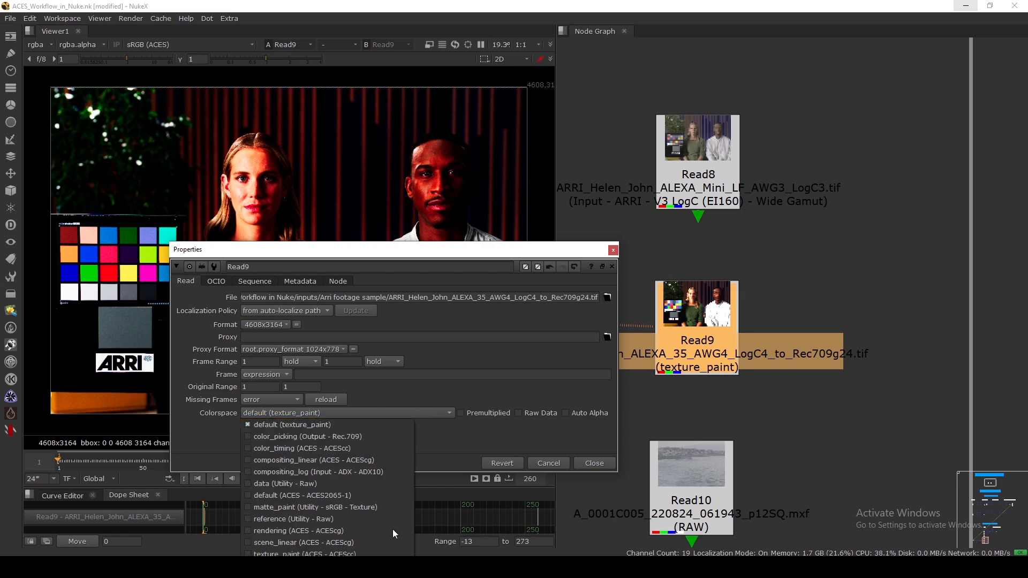
mouse_move(445, 555)
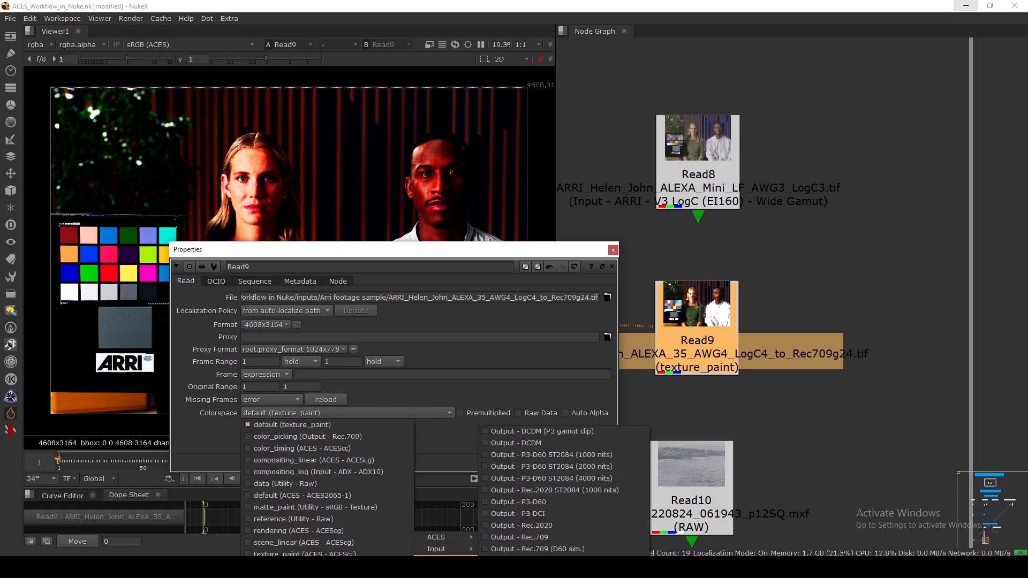
left_click(537, 536)
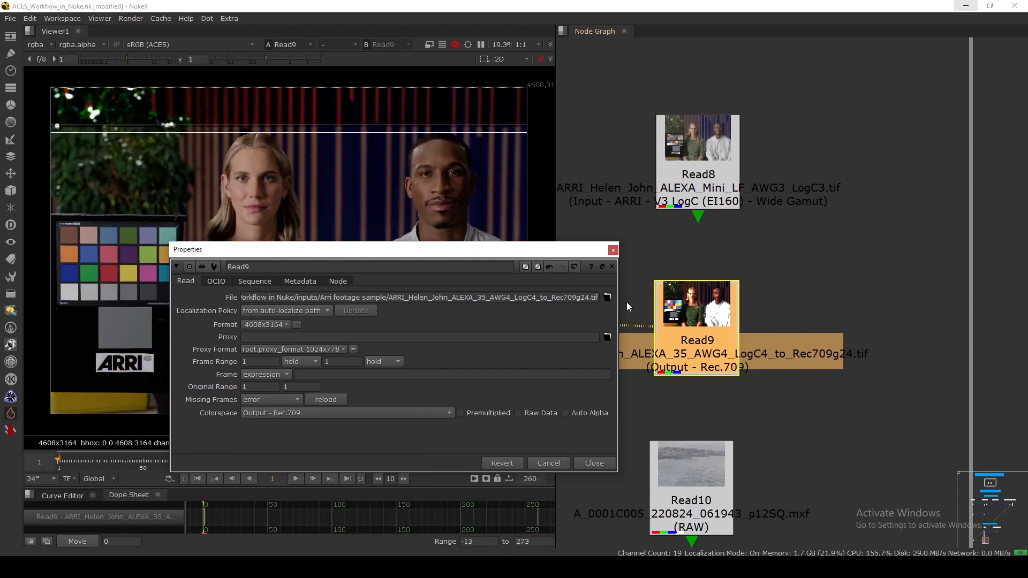
left_click(613, 250)
left_click_drag(731, 348, 733, 339)
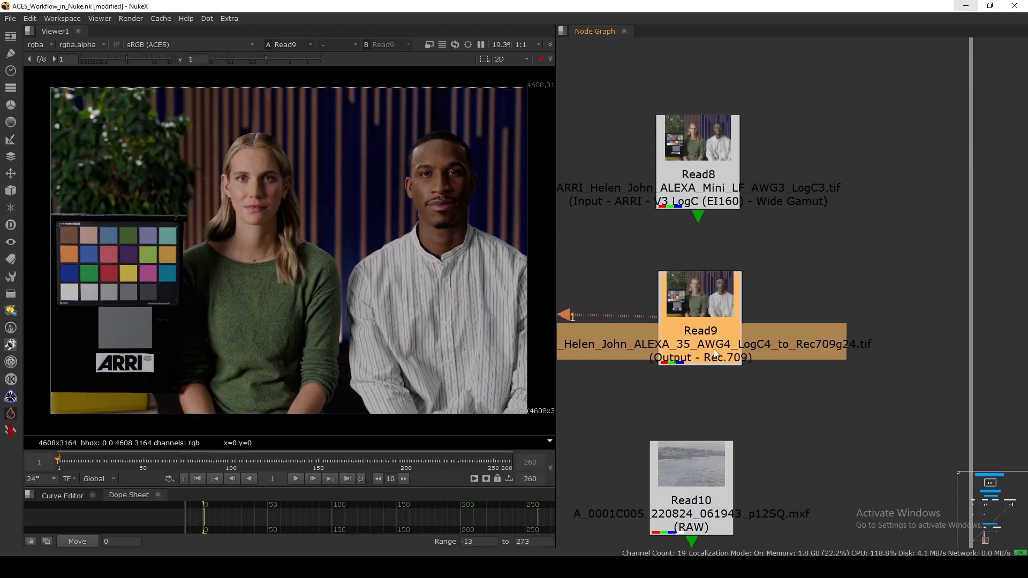
Set the viewer's display transform to Rec.709 (ACES) for the Read9 footage
left_click(153, 44)
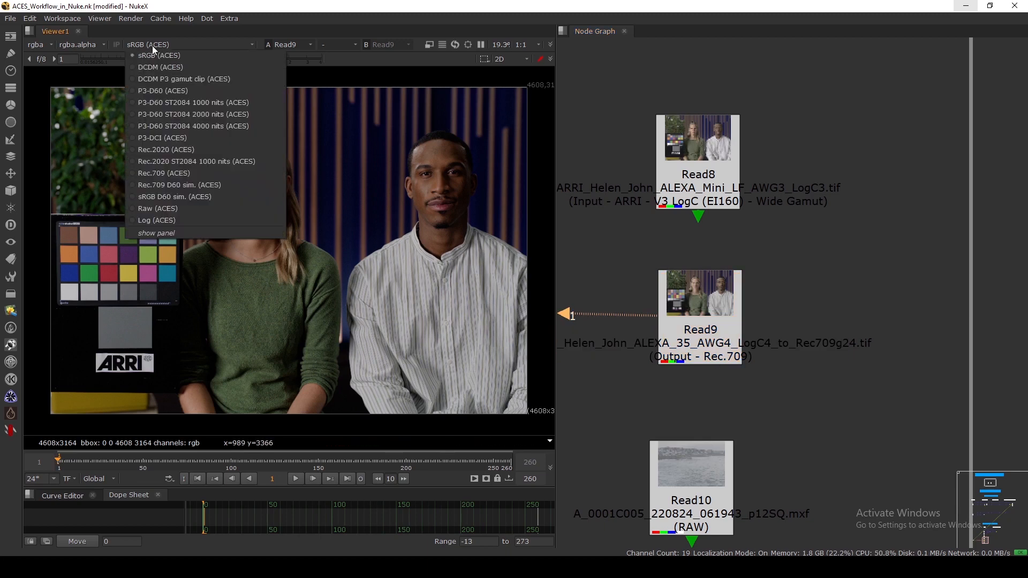
left_click(171, 174)
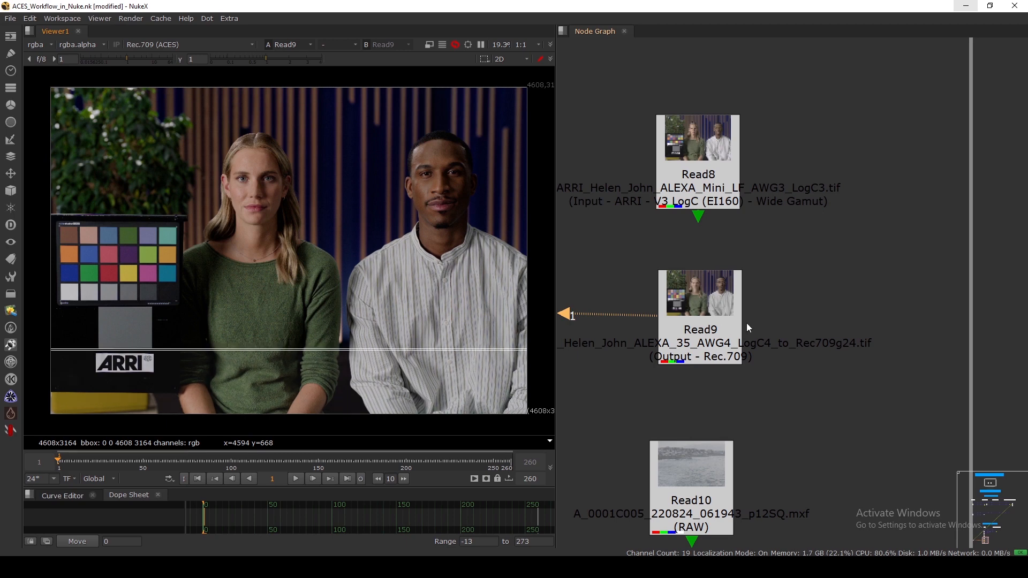
left_click_drag(724, 320, 722, 325)
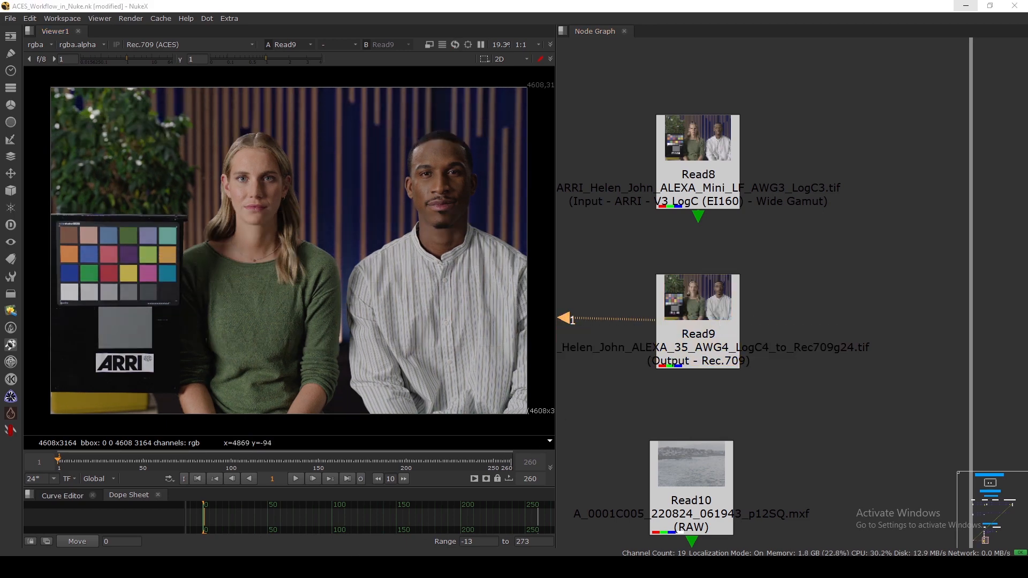
Switch to the browser and place the ALEXA 35 reference image beside the Nuke viewer to compare their colors
key("alt+Tab")
left_click(338, 13)
left_click_drag(808, 8, 776, 4)
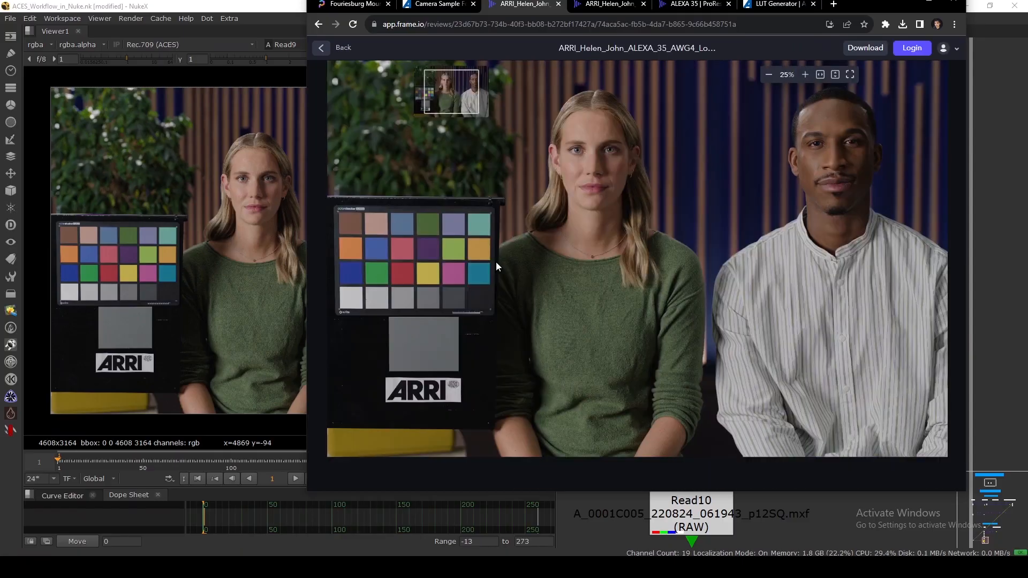
left_click_drag(478, 225, 480, 223)
left_click_drag(487, 263, 507, 235)
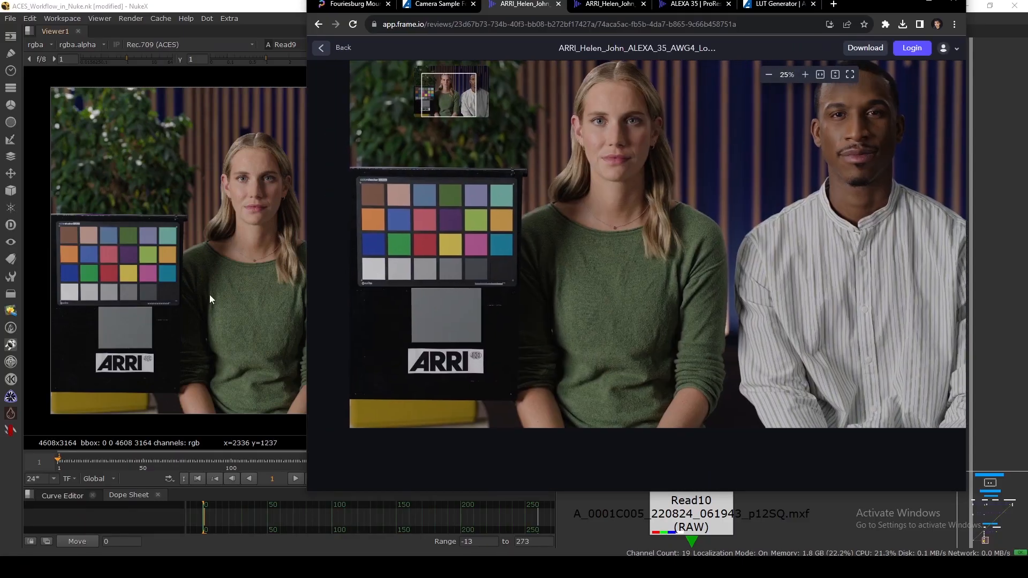
left_click(883, 3)
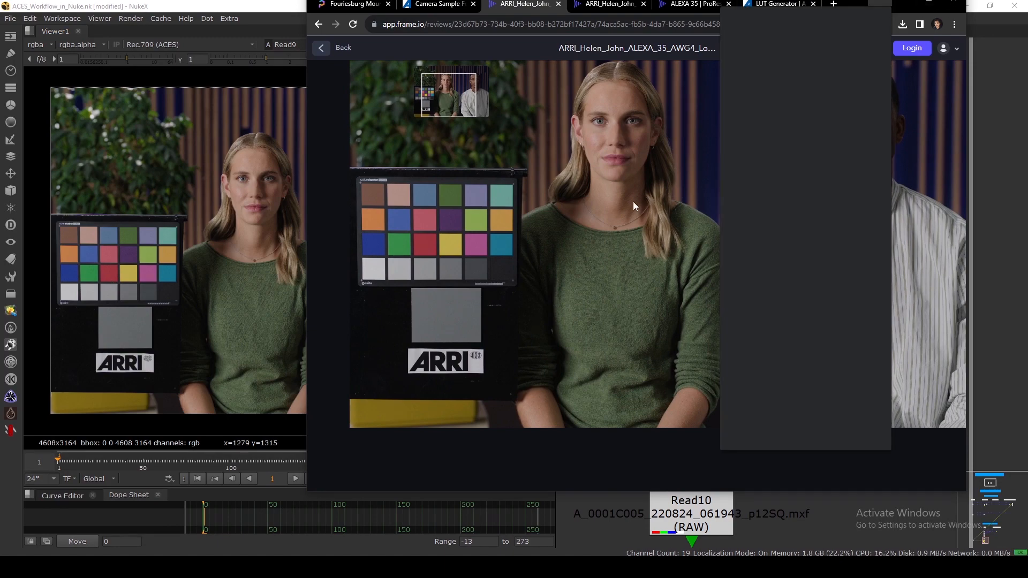
Enlarge the browser to view the whole ALEXA 35 reference image, and return to Nuke
left_click(632, 201)
double_click(900, 10)
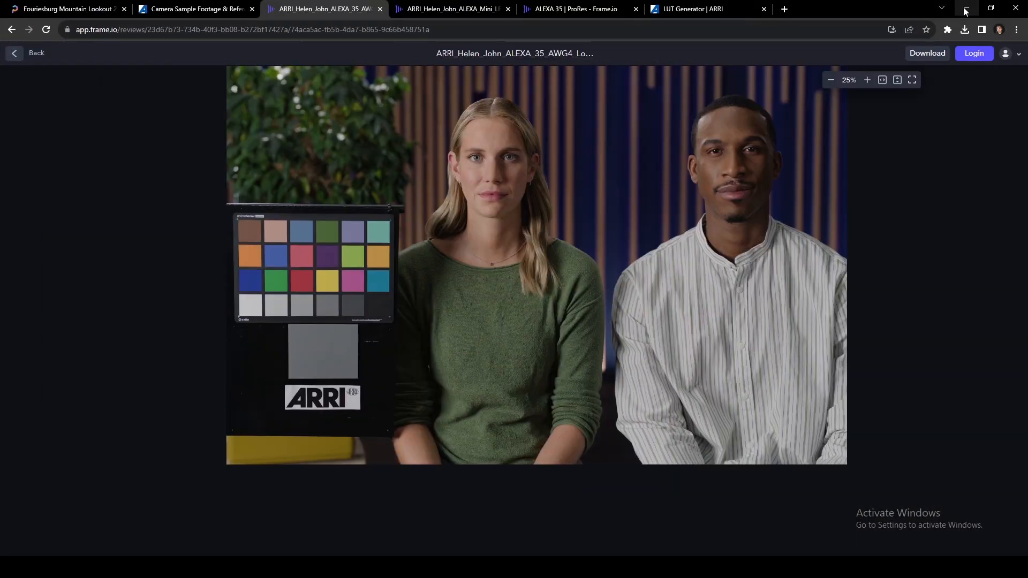
left_click(966, 9)
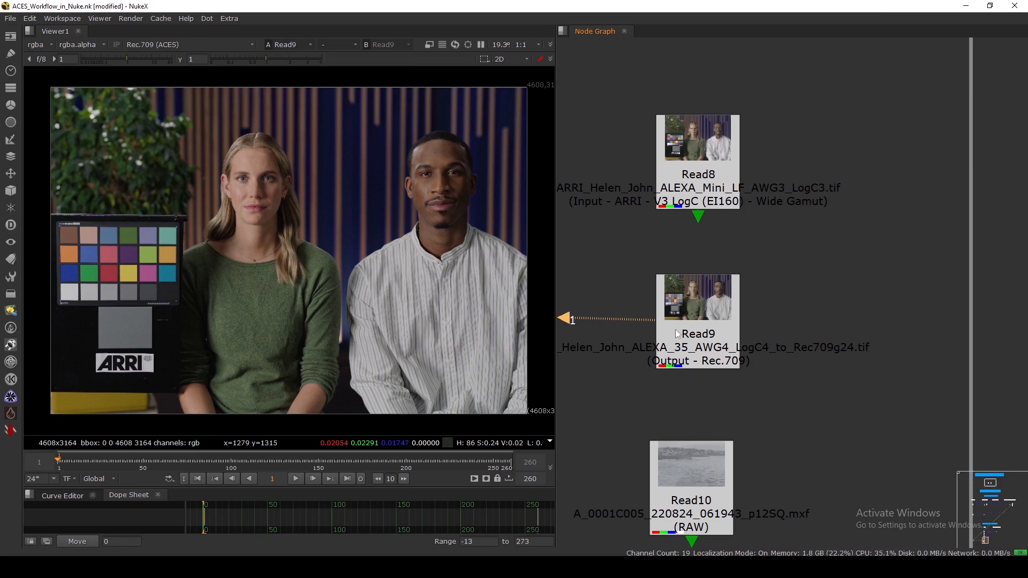
Set the viewer's display transform to sRGB (ACES) and show the ALEXA Mini LF LogC3 footage from Read8
left_click_drag(676, 333, 678, 332)
left_click(161, 44)
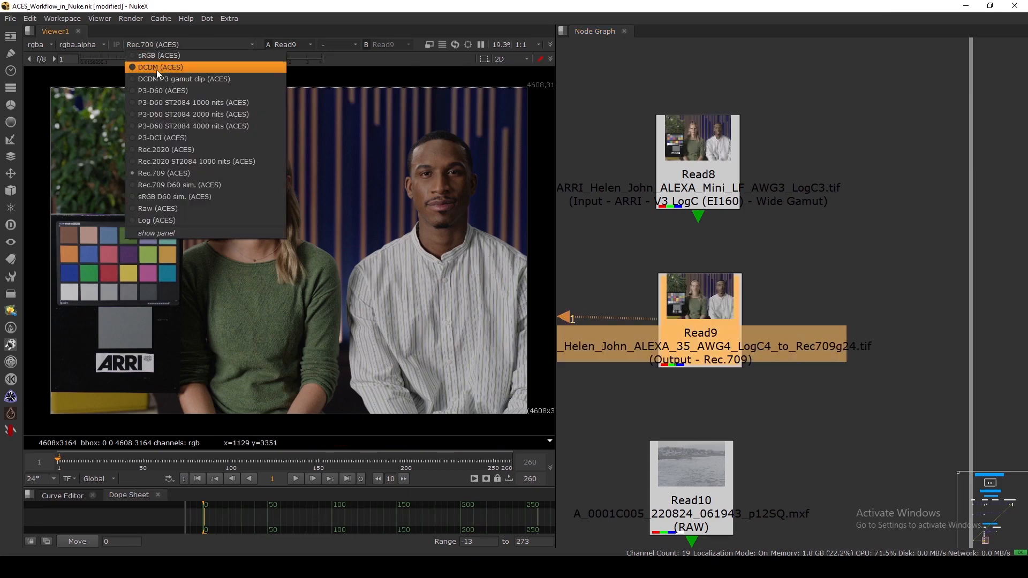
left_click(159, 56)
left_click_drag(709, 185, 705, 184)
key("1")
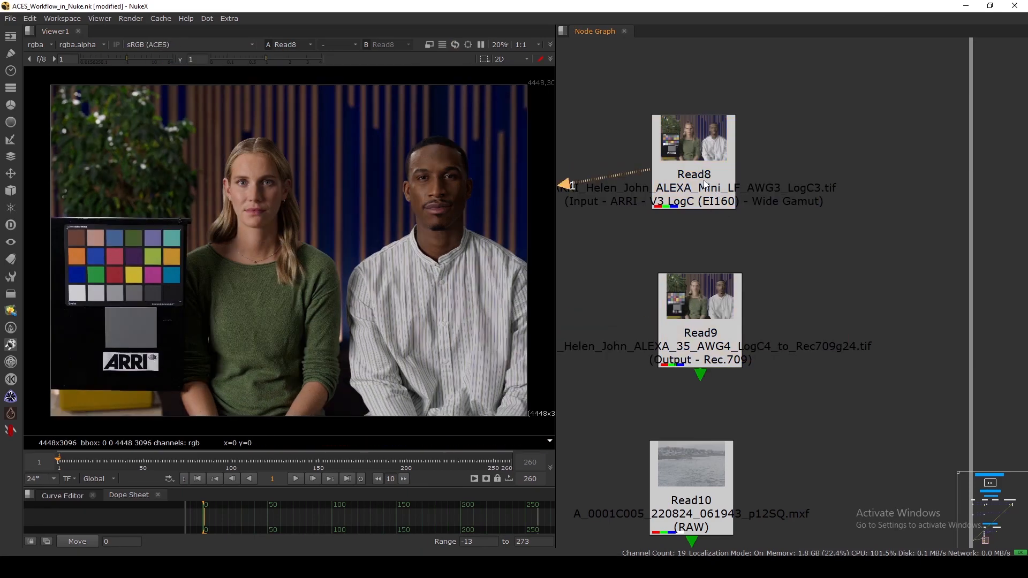
left_click(705, 183)
scroll(706, 193, "down", 3)
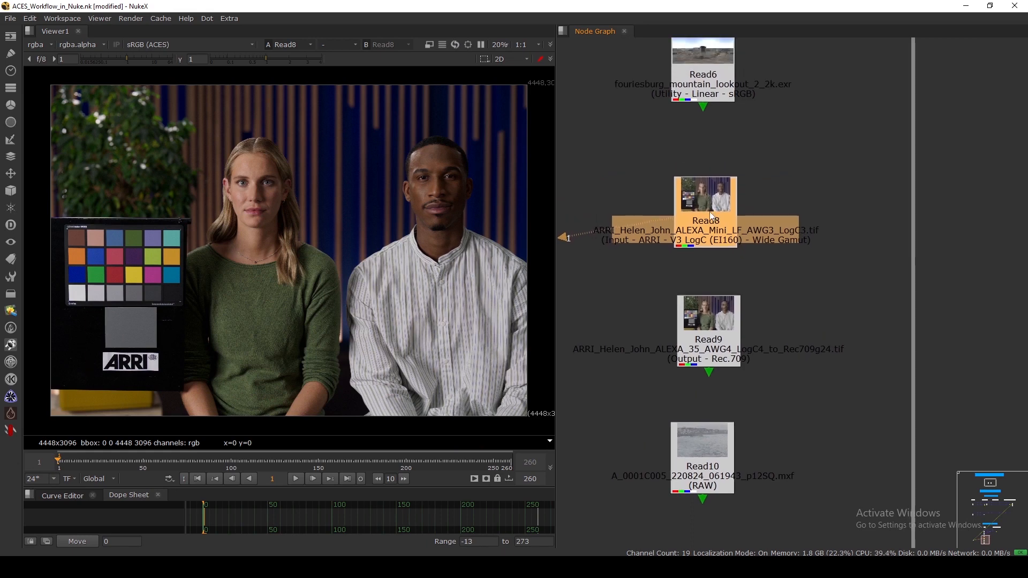
left_click_drag(715, 216, 718, 212)
middle_click_drag(741, 217, 708, 235)
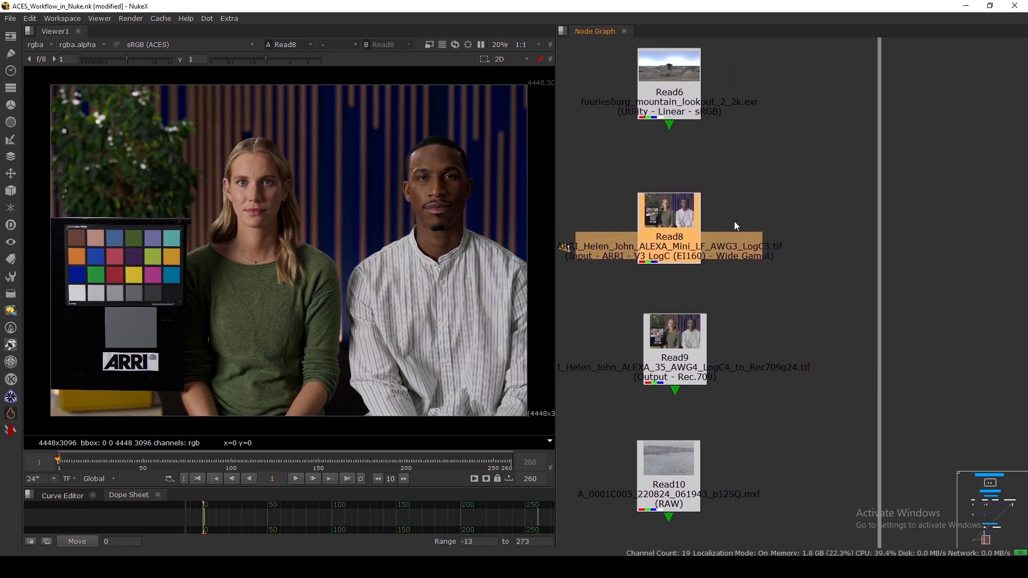
left_click_drag(724, 214, 880, 224)
left_click_drag(690, 249, 691, 244)
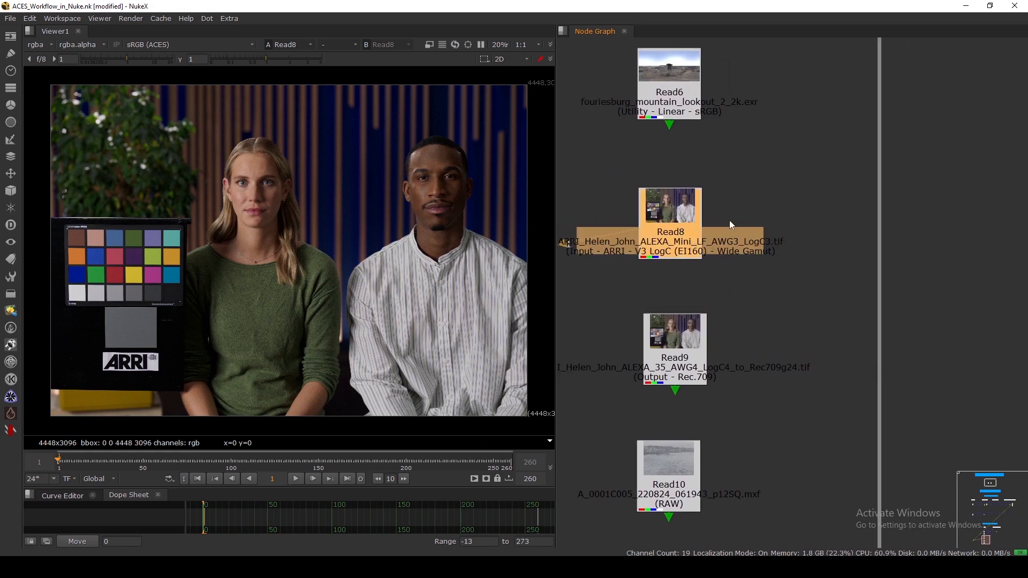
Connect a new Write node to Read8 inside the Define Output Colorspace backdrop and show it in the viewer
left_click(664, 267)
scroll(664, 270, "down", 5)
scroll(663, 268, "down", 1)
middle_click_drag(791, 227, 704, 256)
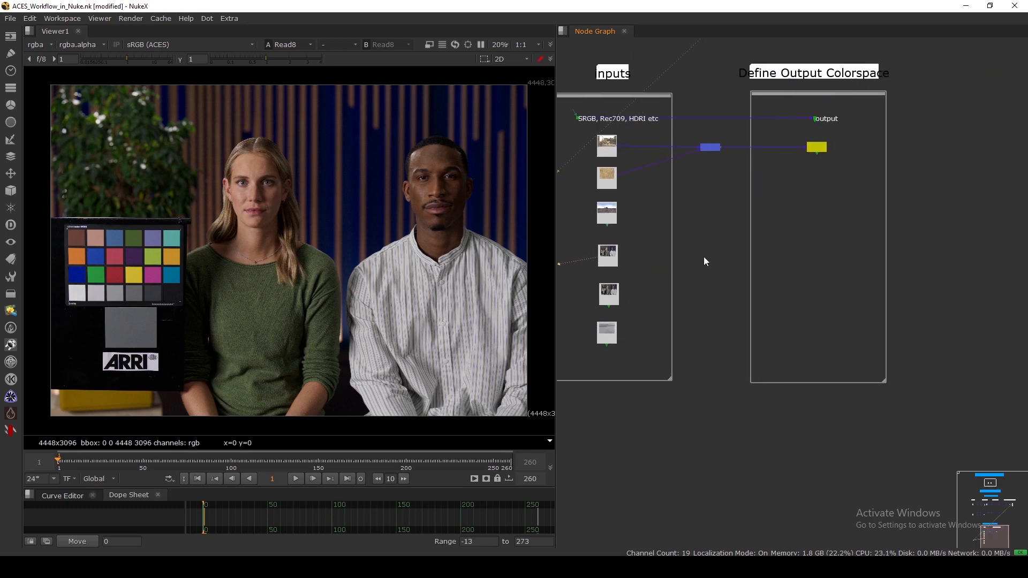
left_click(818, 262)
key("w")
left_click(794, 177)
key("1")
scroll(824, 259, "up", 5)
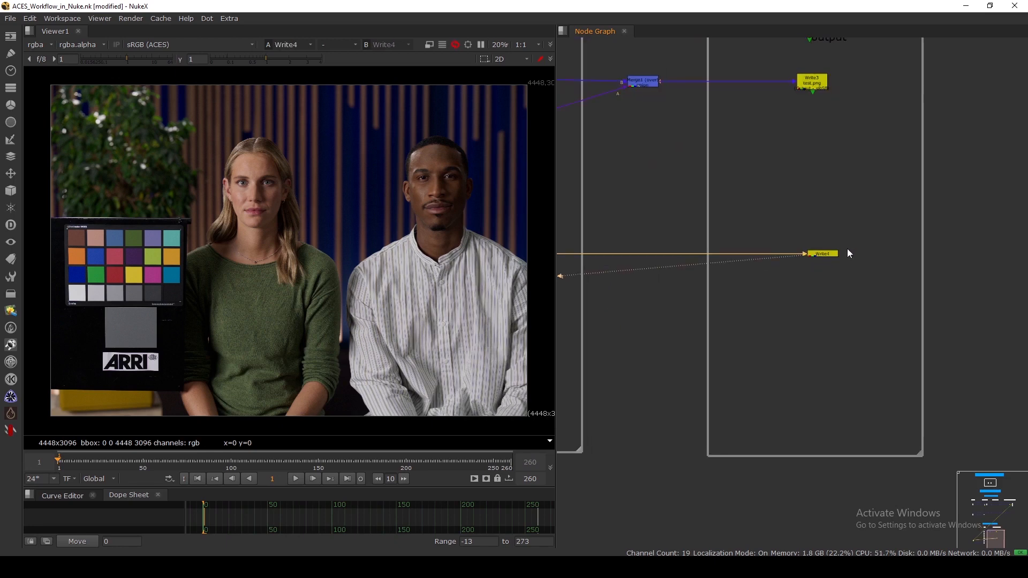
Set the new Write node's output file to E:/ACES Workflow in Nuke/ACEScg/arri_to_srgb.exr
double_click(823, 254)
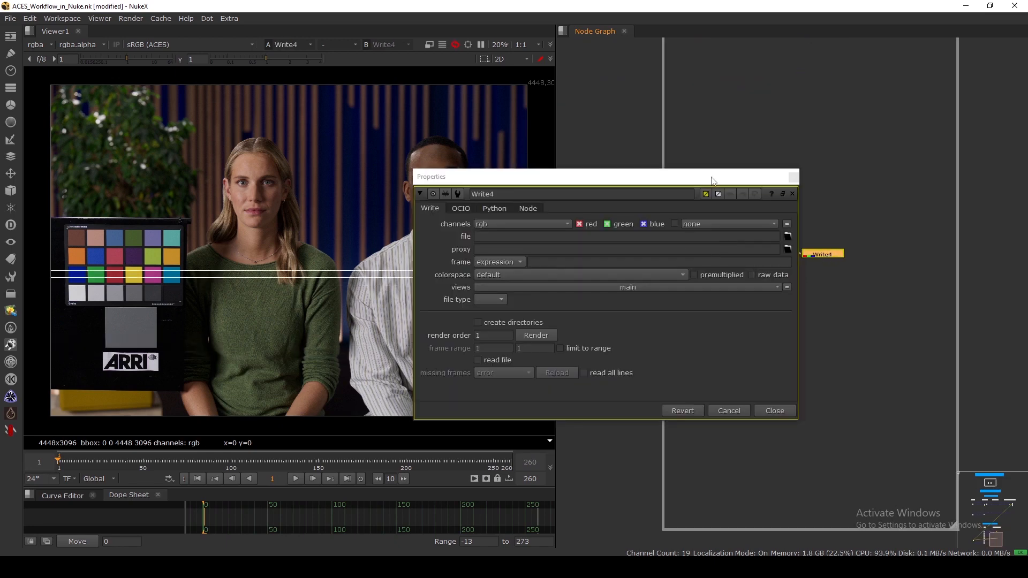
left_click(781, 233)
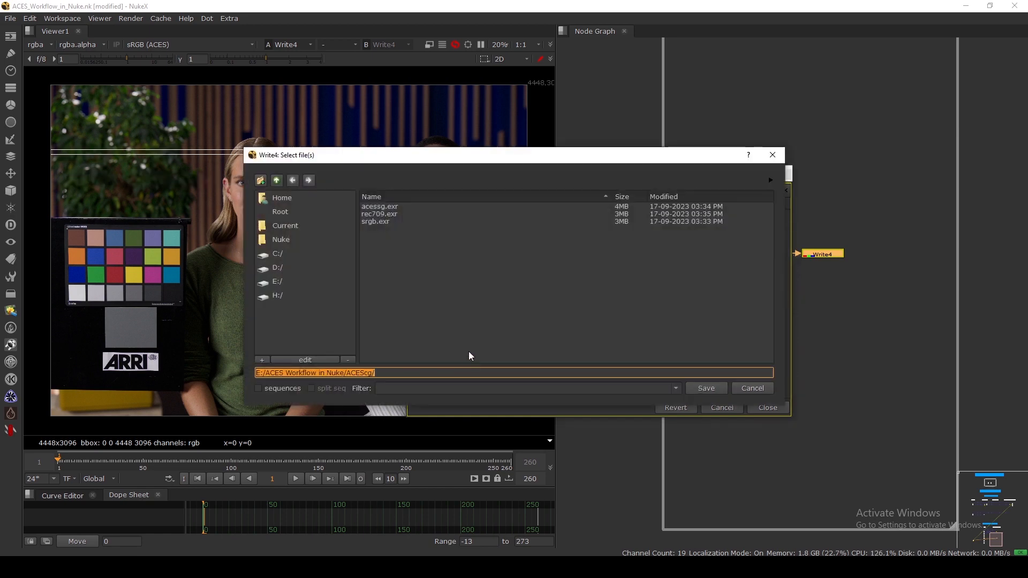
left_click(380, 373)
type("arri_to_sr")
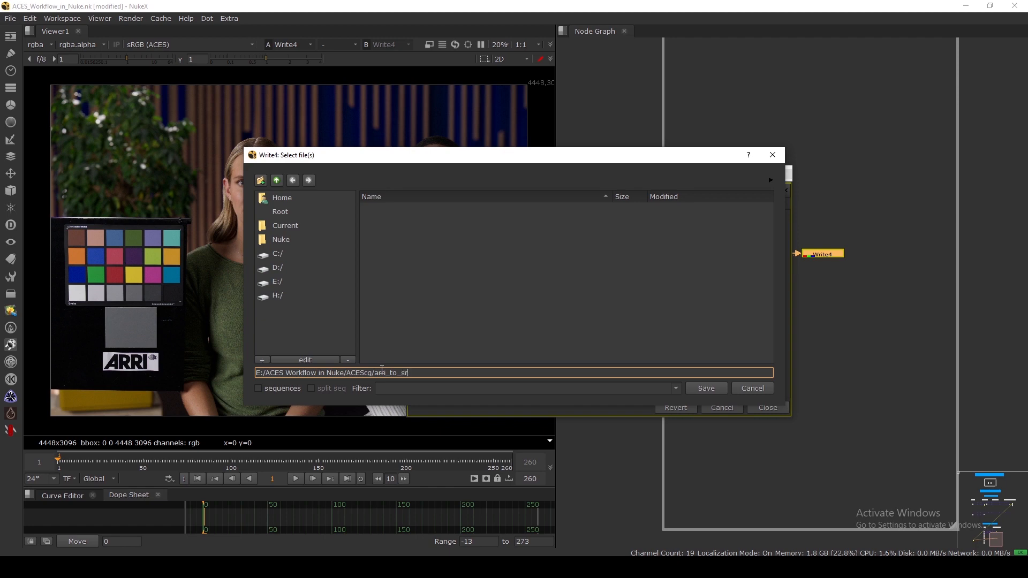
type("gb.exr")
key("Return")
left_click_drag(742, 179, 695, 193)
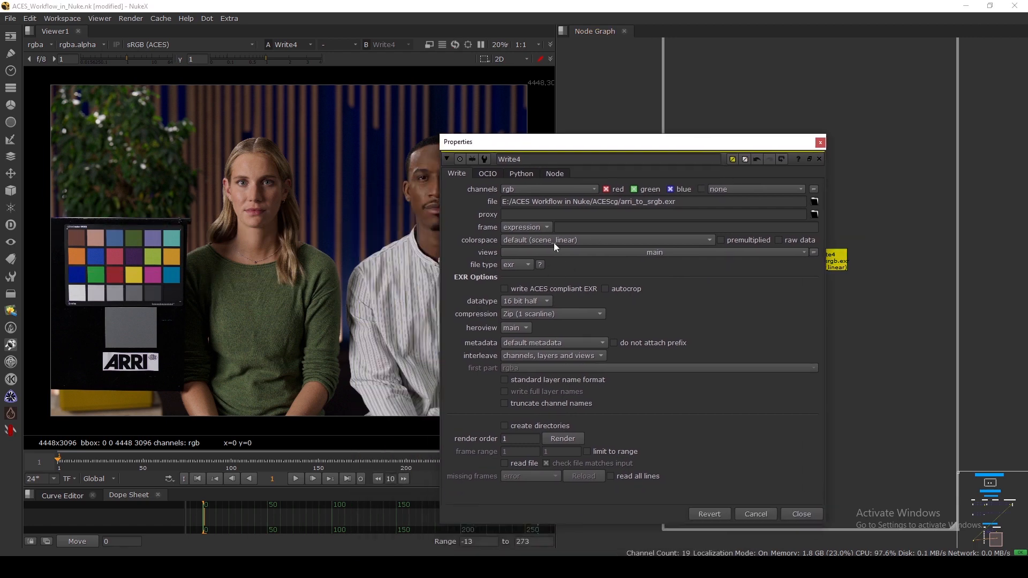
Set the Write node's colorspace to Output - sRGB, render the EXR, and close its properties
left_click(554, 243)
mouse_move(638, 396)
mouse_move(706, 418)
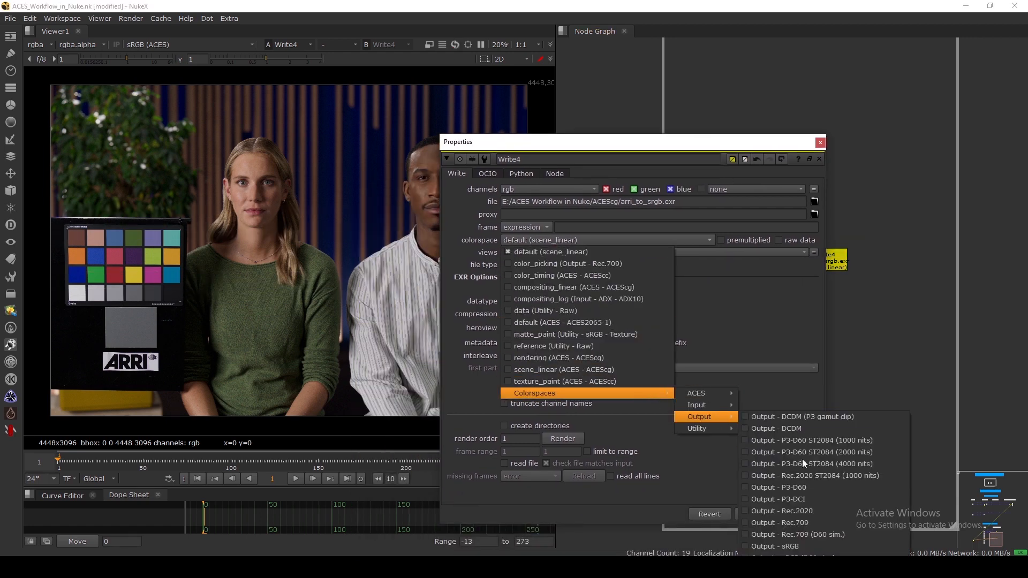
left_click(807, 546)
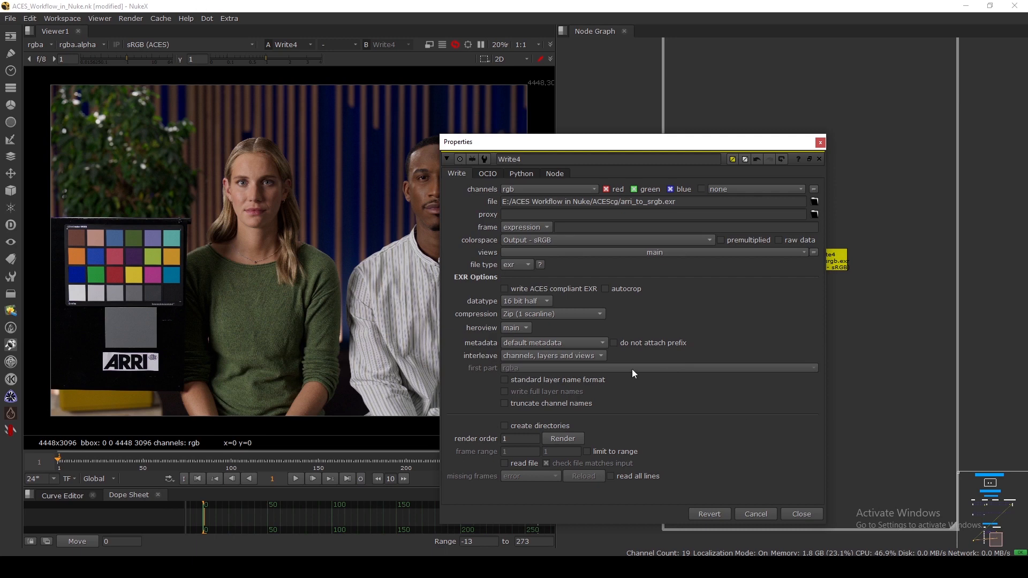
left_click(563, 439)
left_click(499, 307)
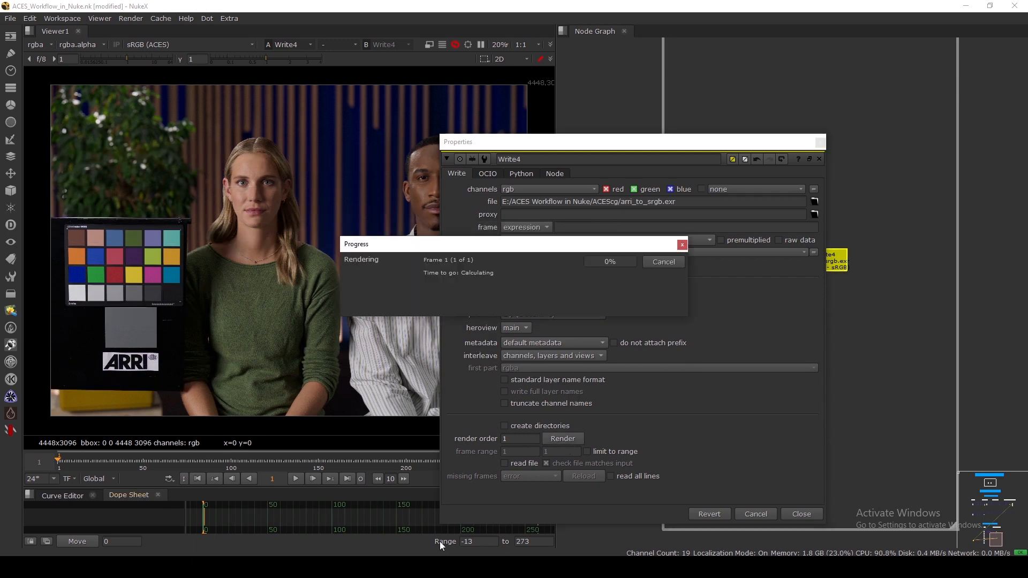
left_click(820, 142)
Load the rendered arri_to_srgb.exr in a new Read node and show it in the viewer
key("r")
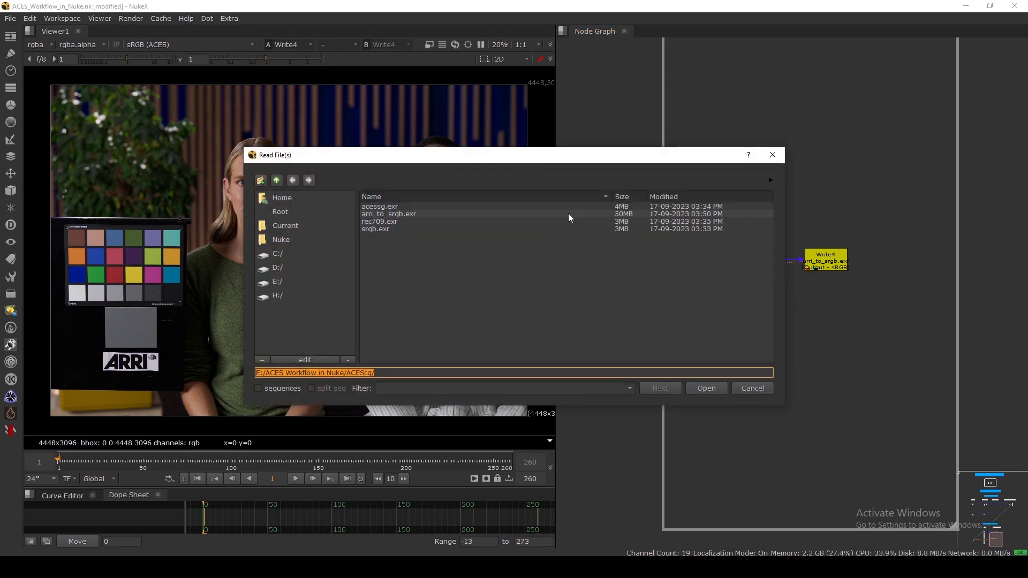
left_click(567, 214)
left_click(706, 388)
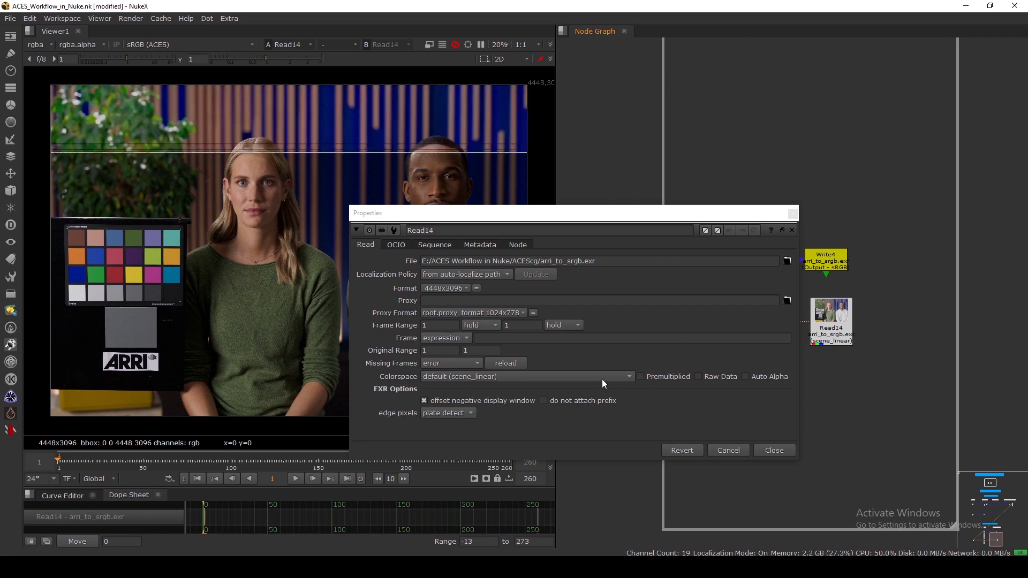
Set the arri_to_srgb.exr Read node's colorspace to Output - sRGB and space it below the Write node
left_click(602, 379)
mouse_move(587, 530)
mouse_move(621, 542)
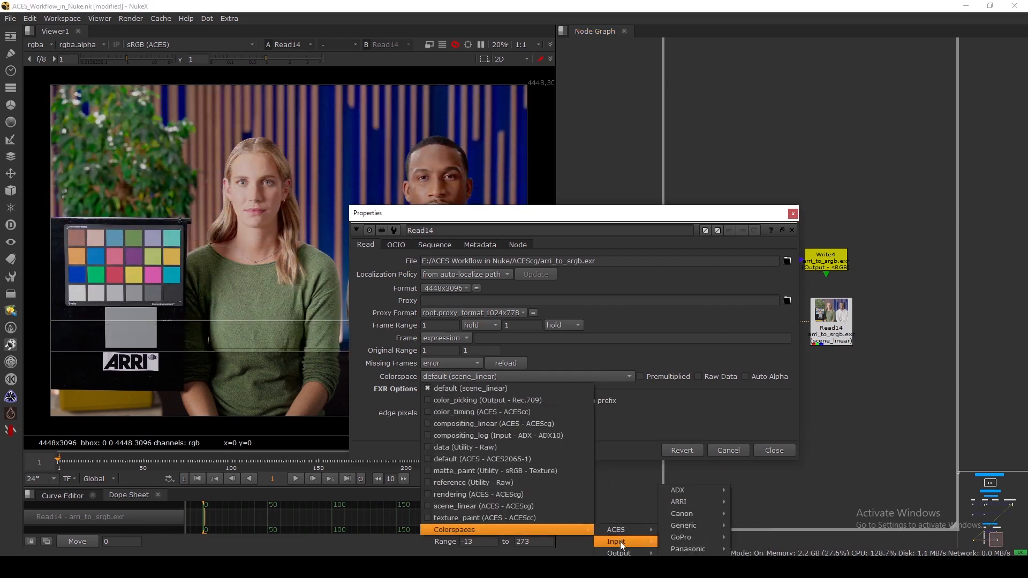
left_click(694, 528)
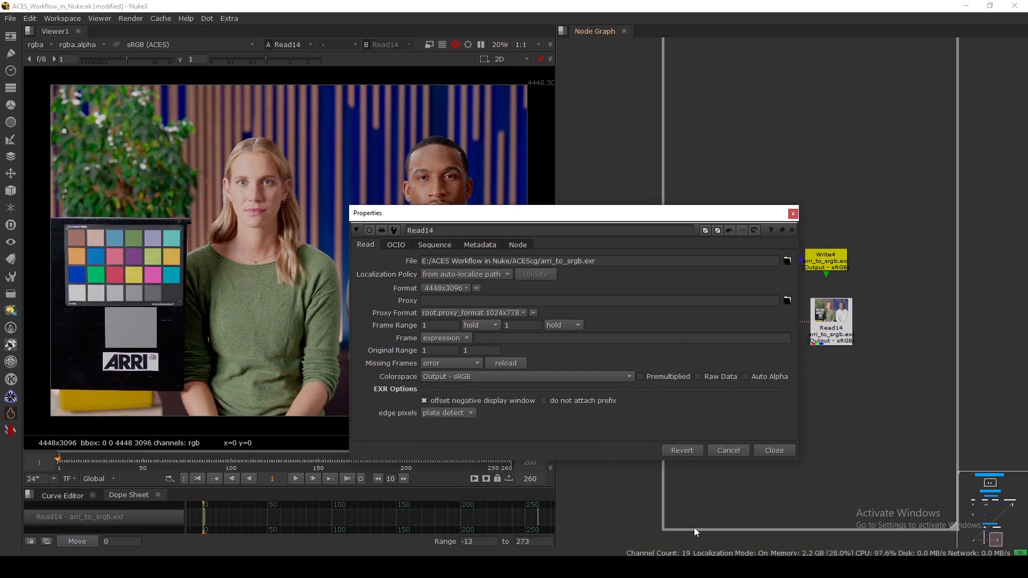
left_click(779, 451)
left_click_drag(834, 327, 833, 349)
left_click(822, 276)
left_click_drag(826, 267, 829, 265)
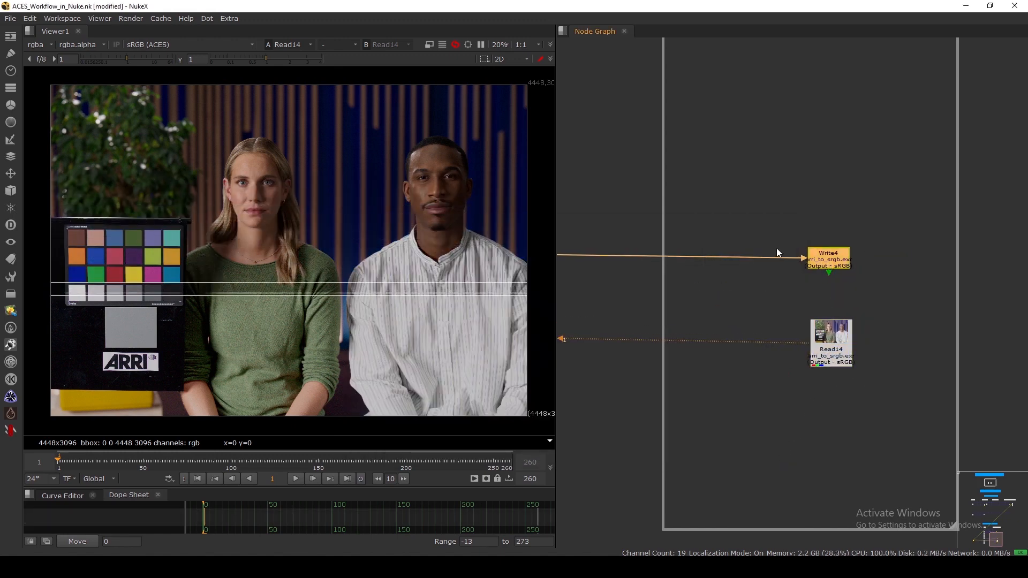
Change Write4's output file to arri_to_srgb.png in the same ACEScg folder
double_click(828, 258)
left_click(689, 203)
key("BackSpace")
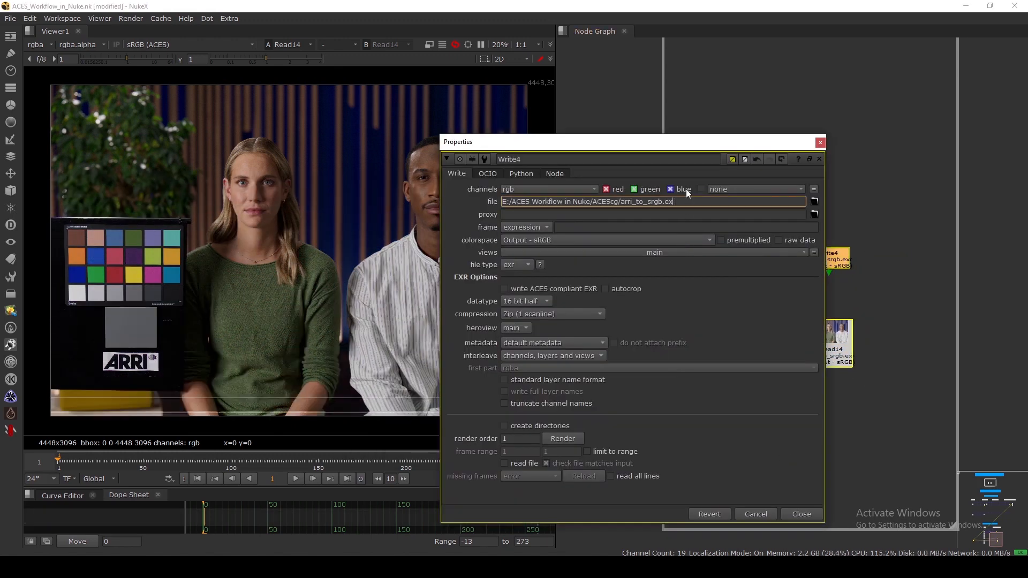
key("BackSpace")
type("png")
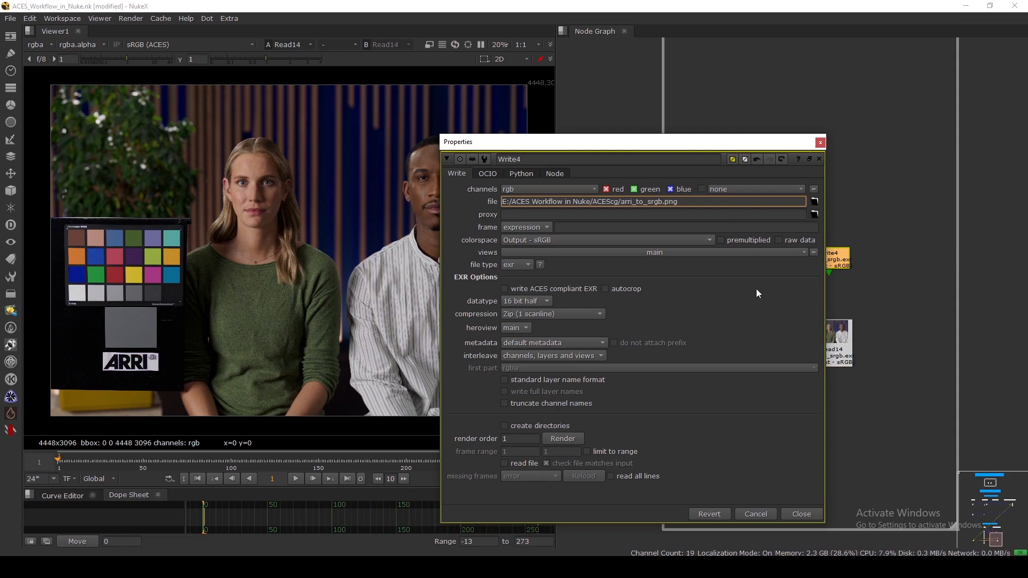
key("Return")
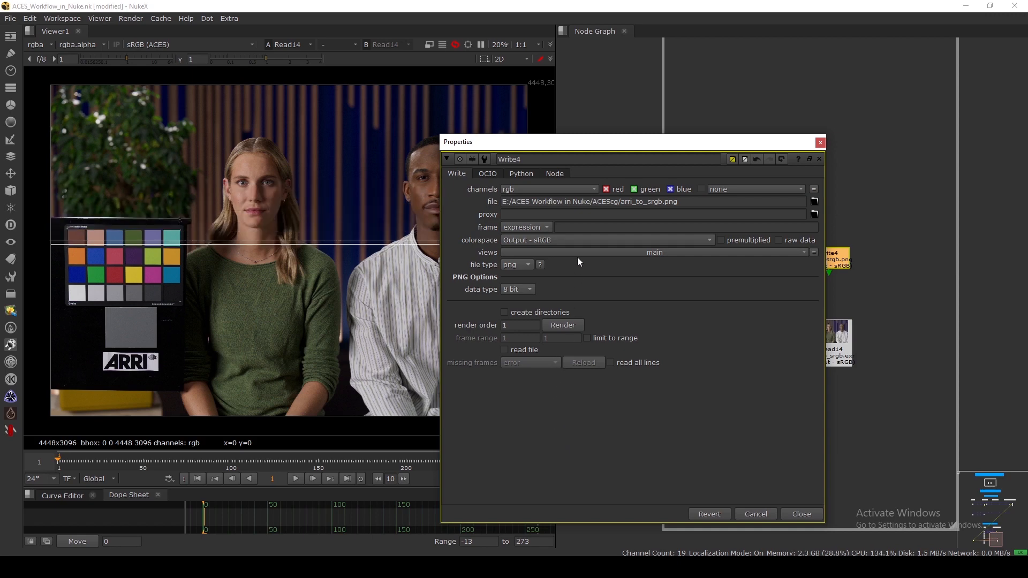
Check Write4's colorspace options, keep Output - sRGB, and render the PNG for frame 1
left_click(572, 239)
mouse_move(664, 393)
mouse_move(702, 405)
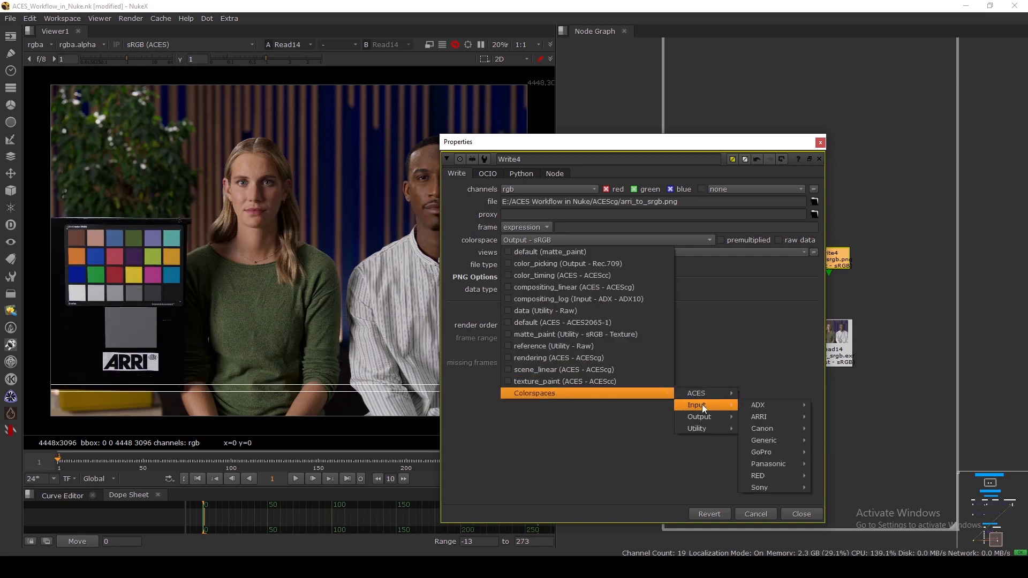
left_click(621, 450)
left_click(563, 325)
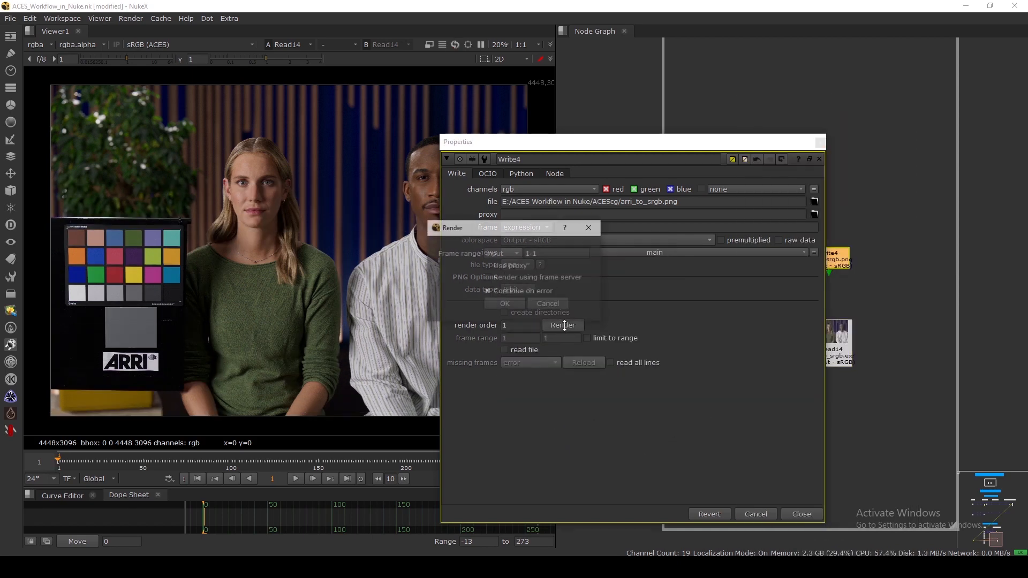
left_click(505, 304)
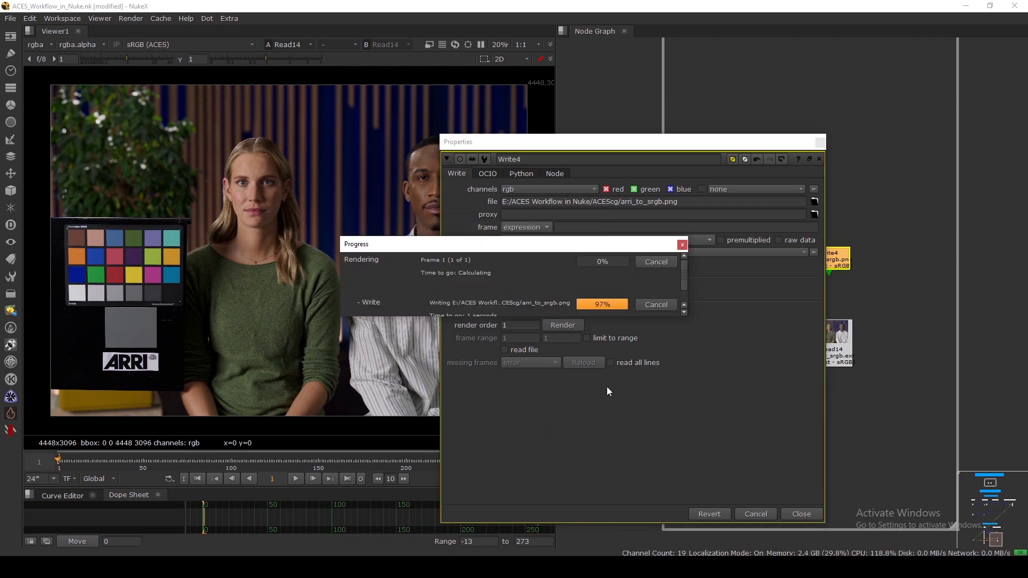
left_click(802, 514)
Load the rendered arri_to_srgb.png in a new Read node and show it in the viewer
key("r")
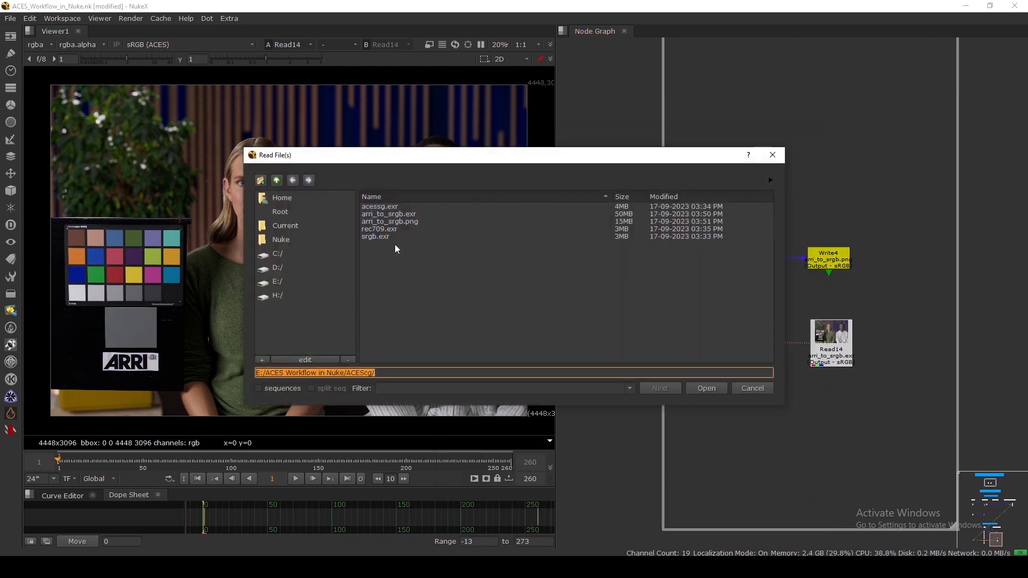
left_click(413, 222)
left_click(691, 393)
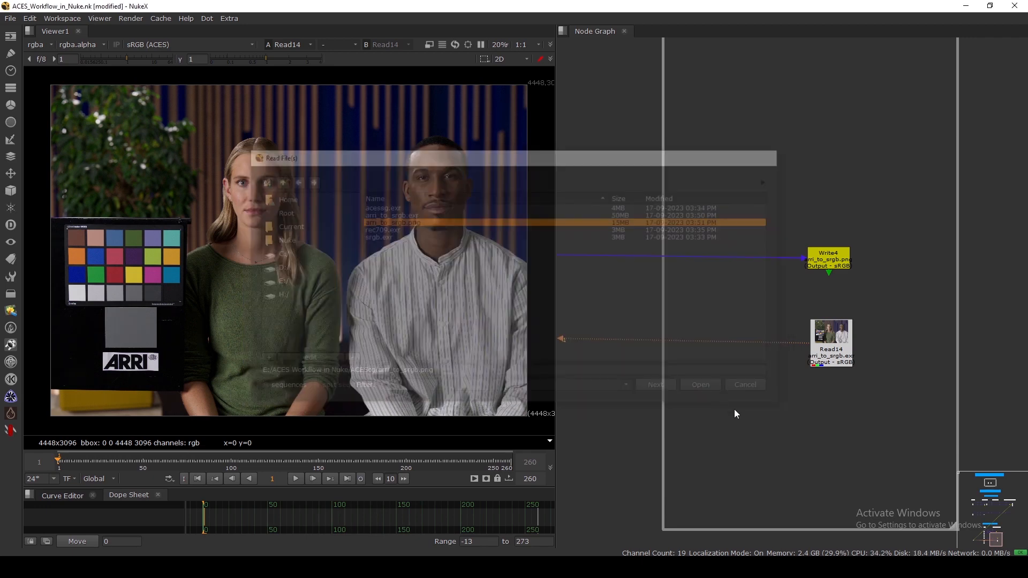
key("1")
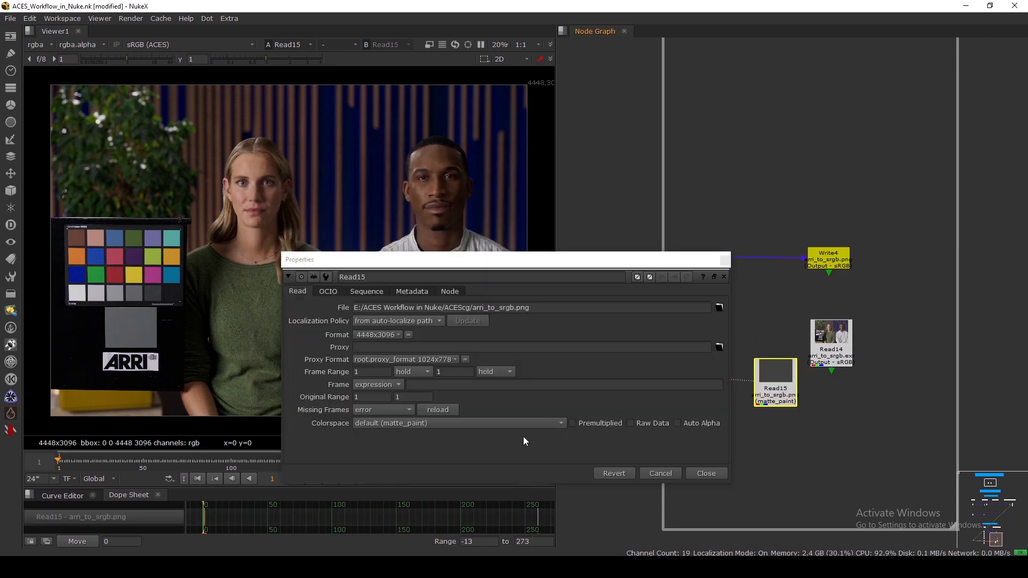
Set the arri_to_srgb.png Read node's colorspace to Output - sRGB and place it beside the EXR Read node
left_click(537, 424)
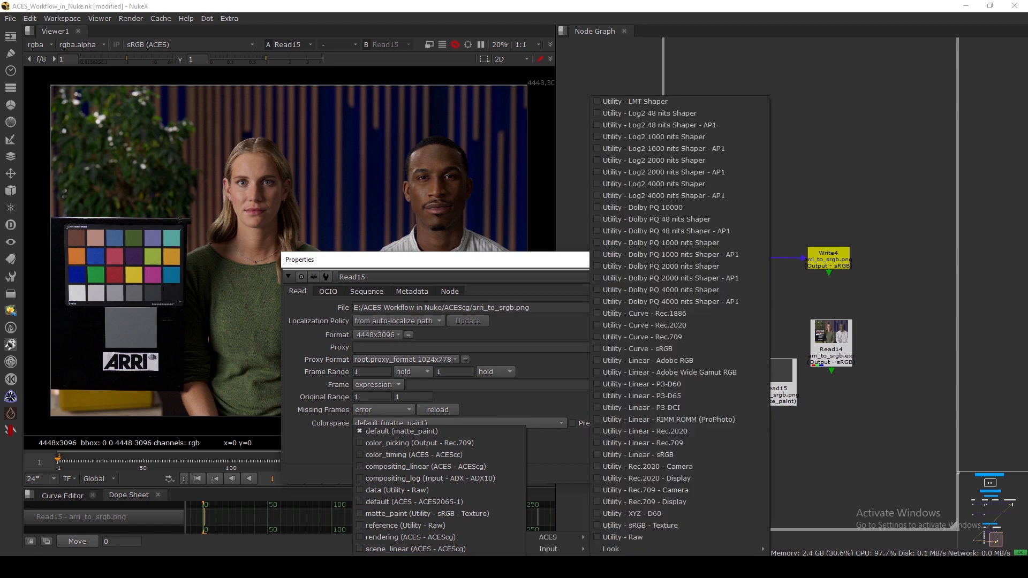
left_click(721, 462)
left_click(715, 476)
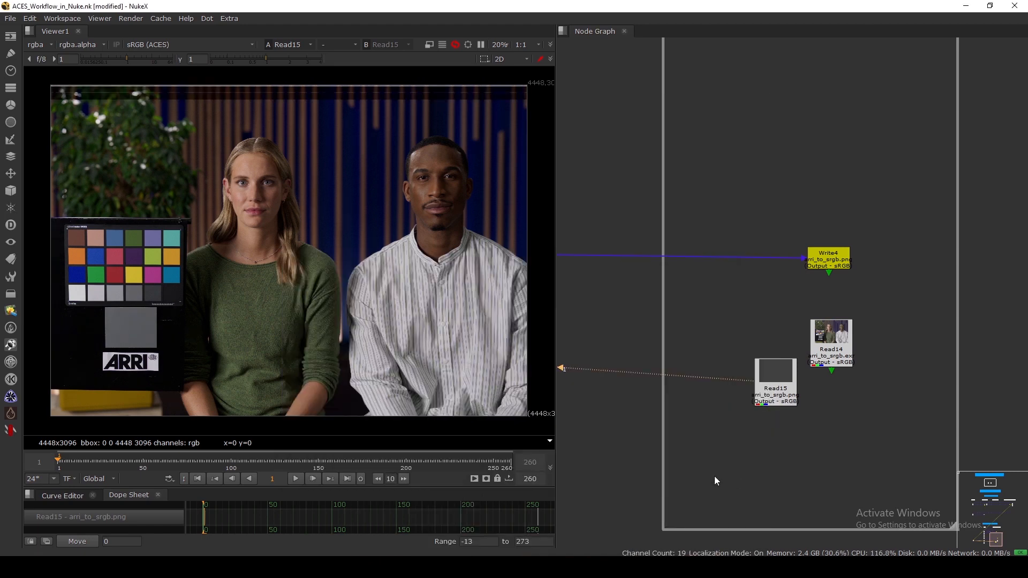
left_click_drag(775, 390, 757, 374)
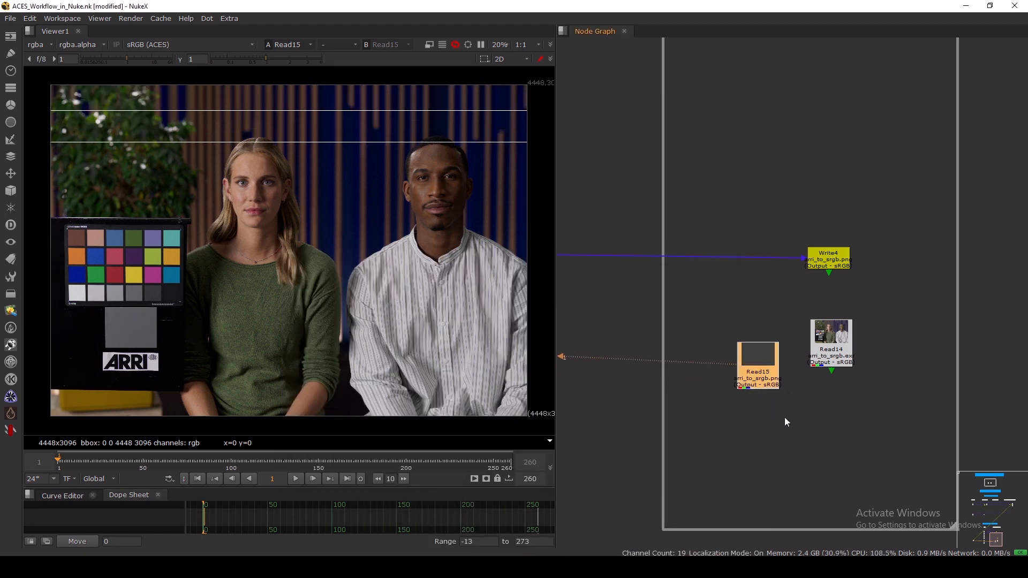
scroll(786, 352, "up", 2)
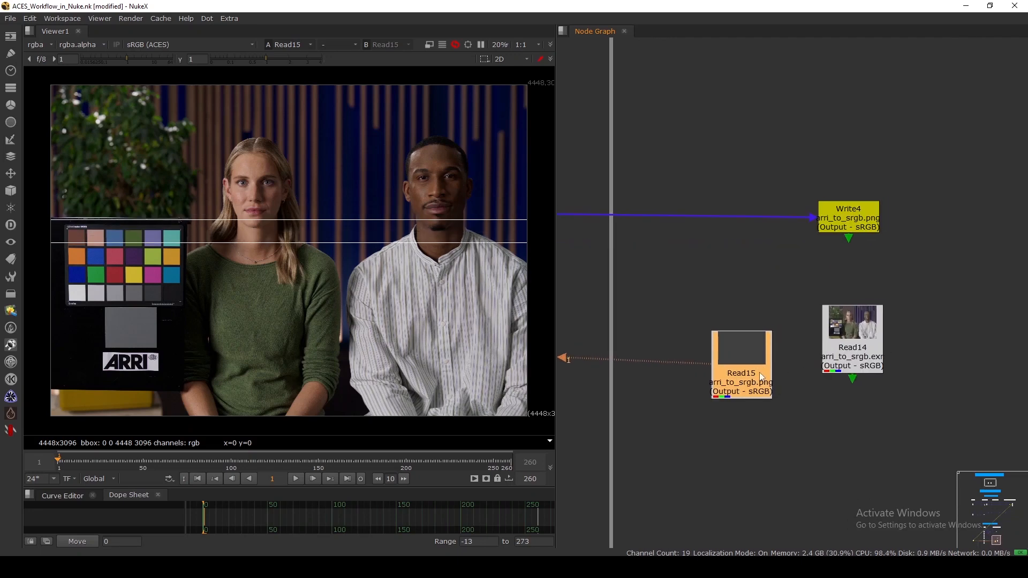
scroll(807, 345, "up", 2)
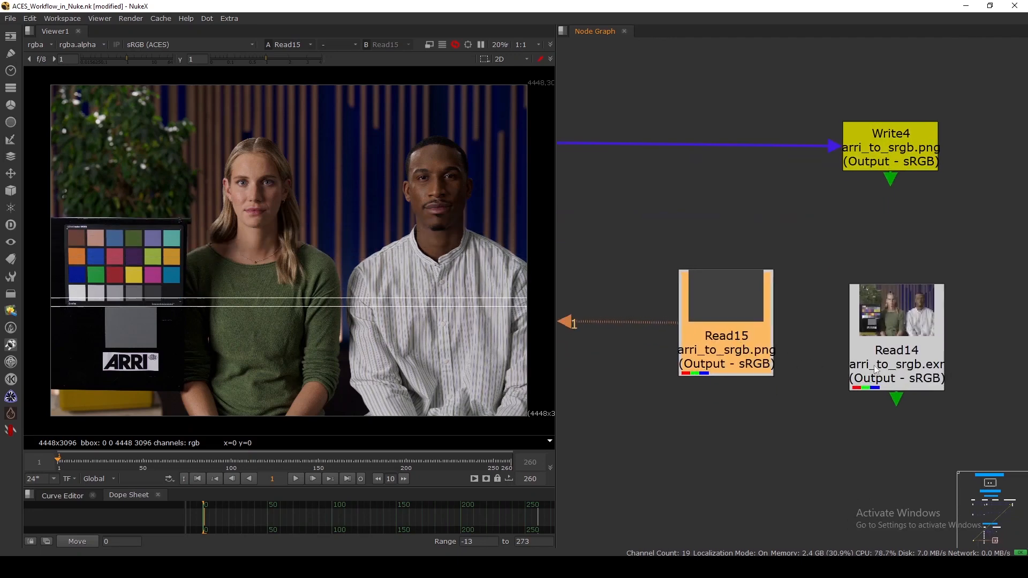
Compare the arri_to_srgb.exr and arri_to_srgb.png Read nodes in the viewer by alternating between them
left_click_drag(903, 376, 907, 352)
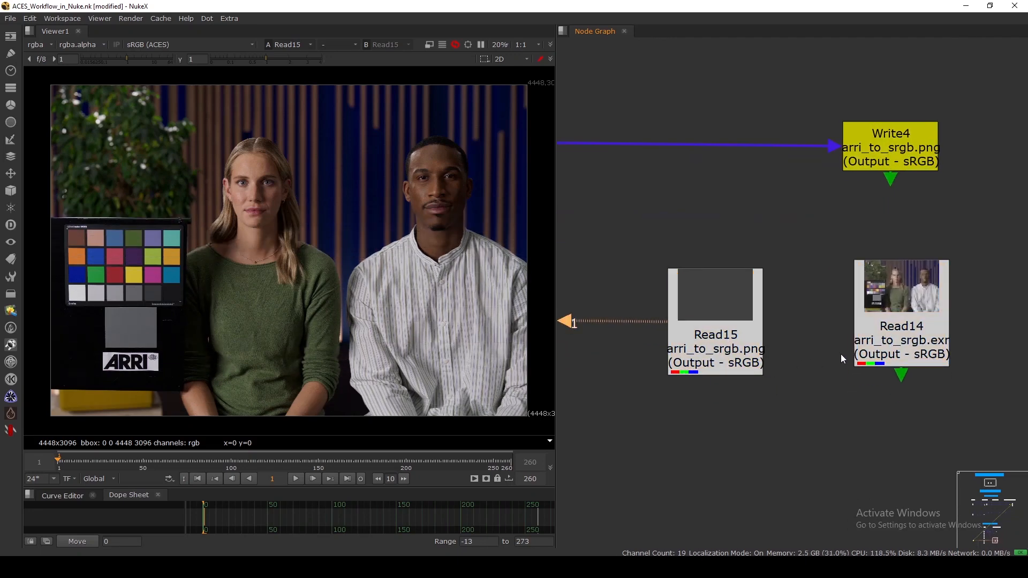
key("2")
left_click(794, 406)
key("1")
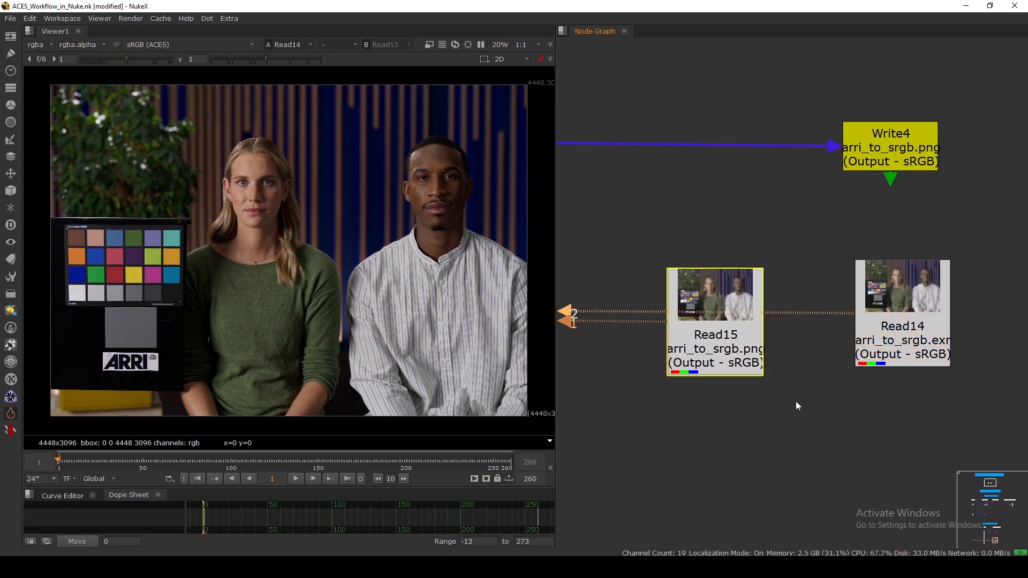
left_click_drag(744, 361, 736, 364)
left_click(697, 411)
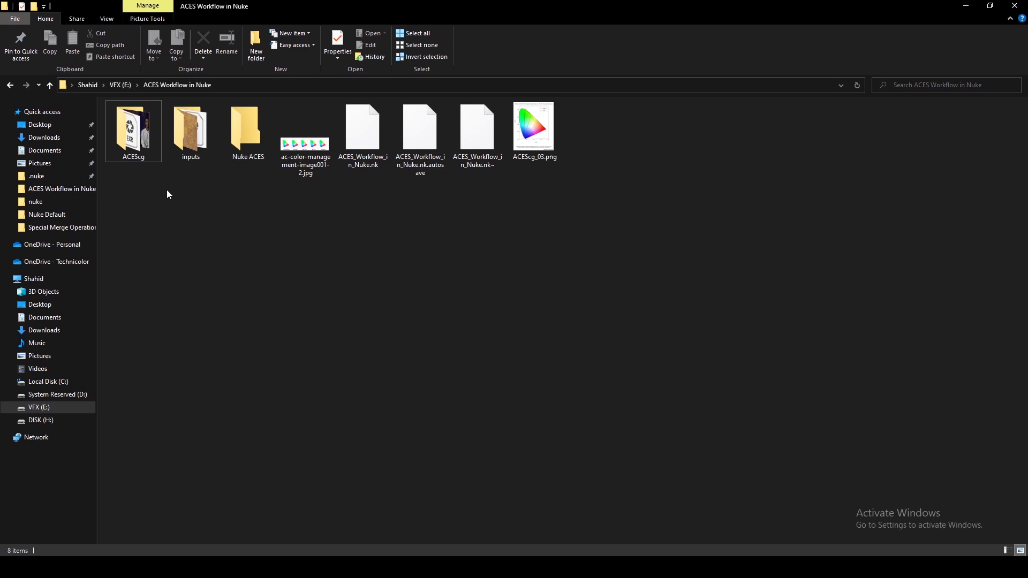
Open arri_to_srgb.png from the ACEScg folder in the Windows photo viewer, compare it with Nuke's viewer image, and close it
double_click(141, 141)
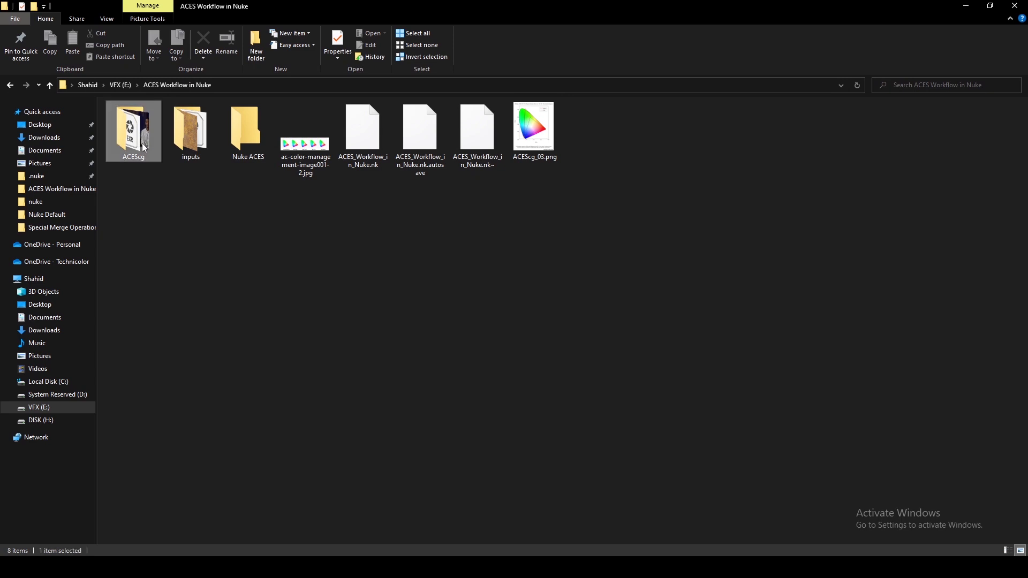
double_click(247, 154)
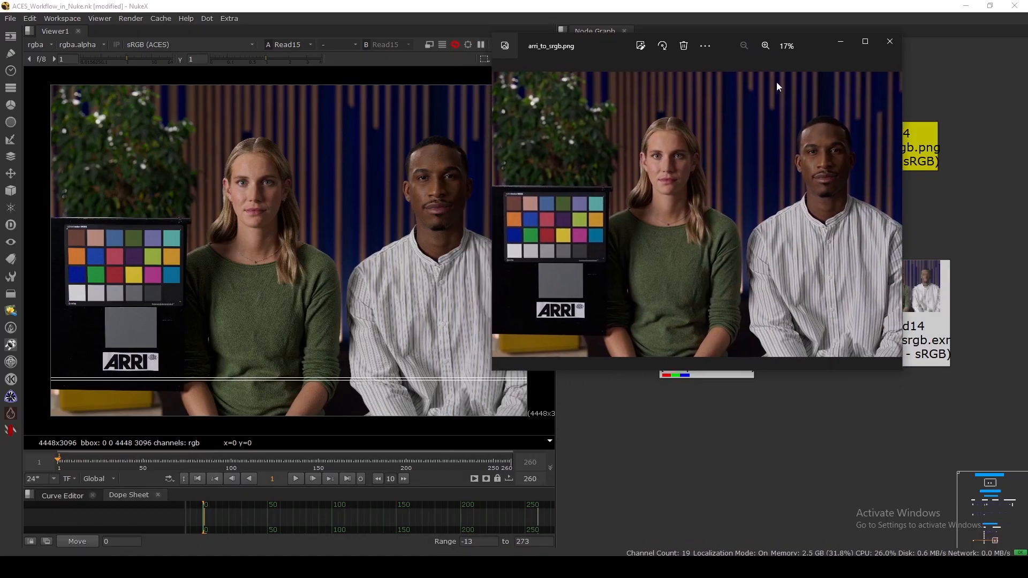
left_click(766, 47)
left_click_drag(696, 239, 730, 226)
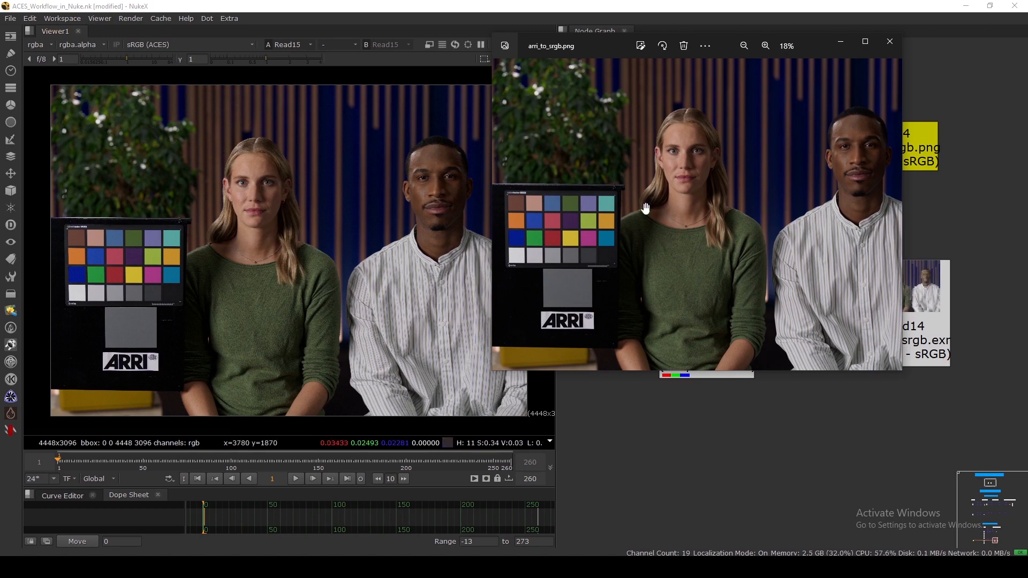
left_click_drag(716, 220, 678, 255)
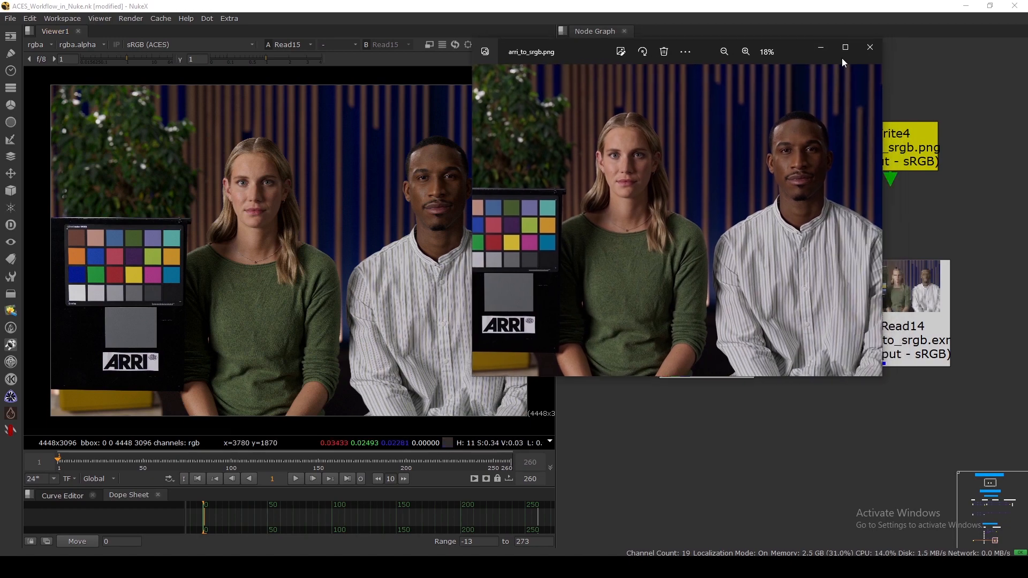
left_click(869, 47)
Show the source ARRI LogC3 Read node in the viewer and trace its connection to Write4
scroll(686, 276, "down", 3)
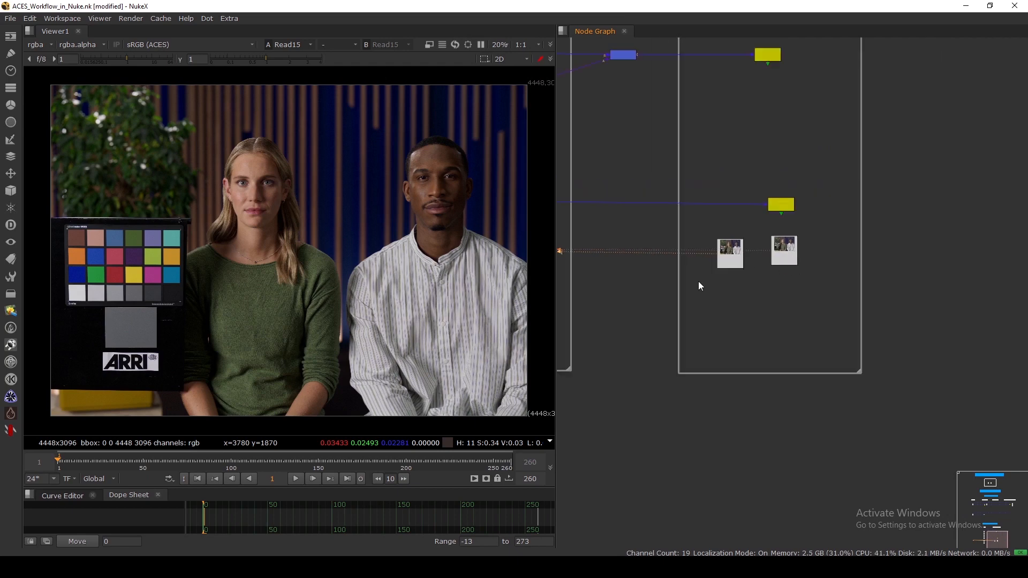
scroll(744, 271, "up", 5)
left_click_drag(691, 214, 690, 219)
key("1")
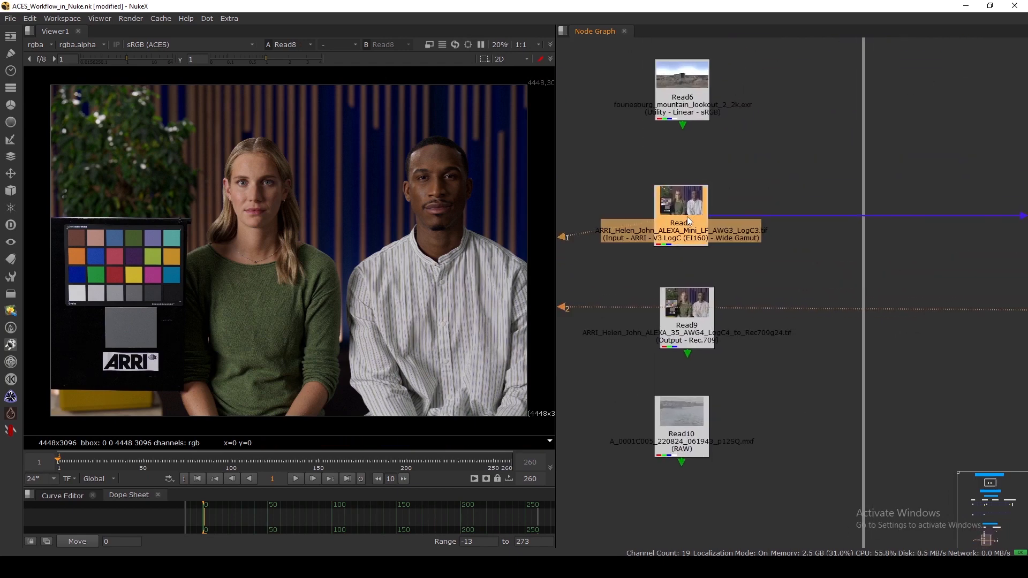
scroll(682, 240, "down", 3)
scroll(743, 239, "up", 4)
scroll(776, 244, "up", 4)
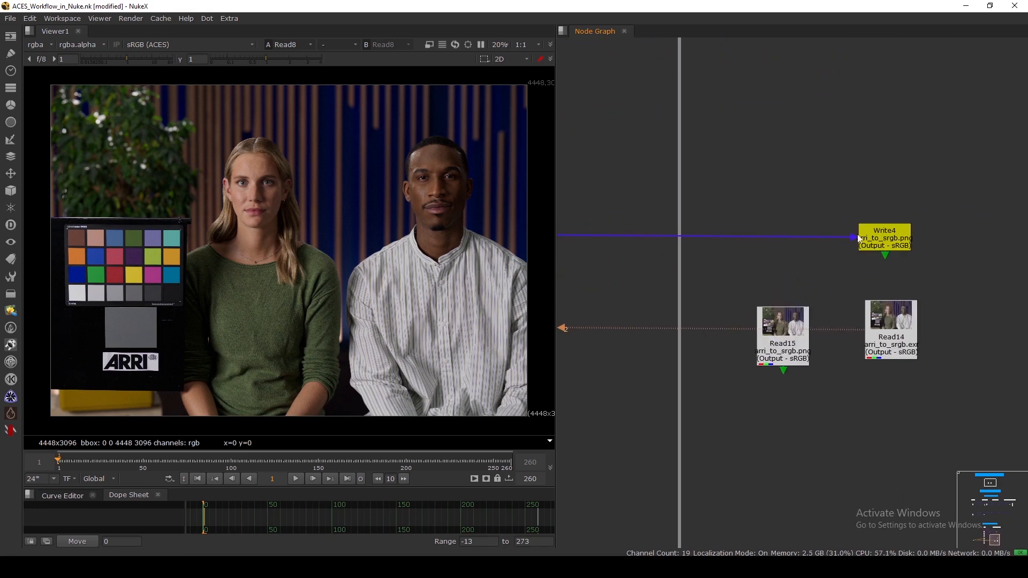
mouse_move(887, 231)
left_mouse_down()
mouse_move(883, 218)
mouse_move(895, 232)
left_mouse_up()
scroll(830, 258, "down", 4)
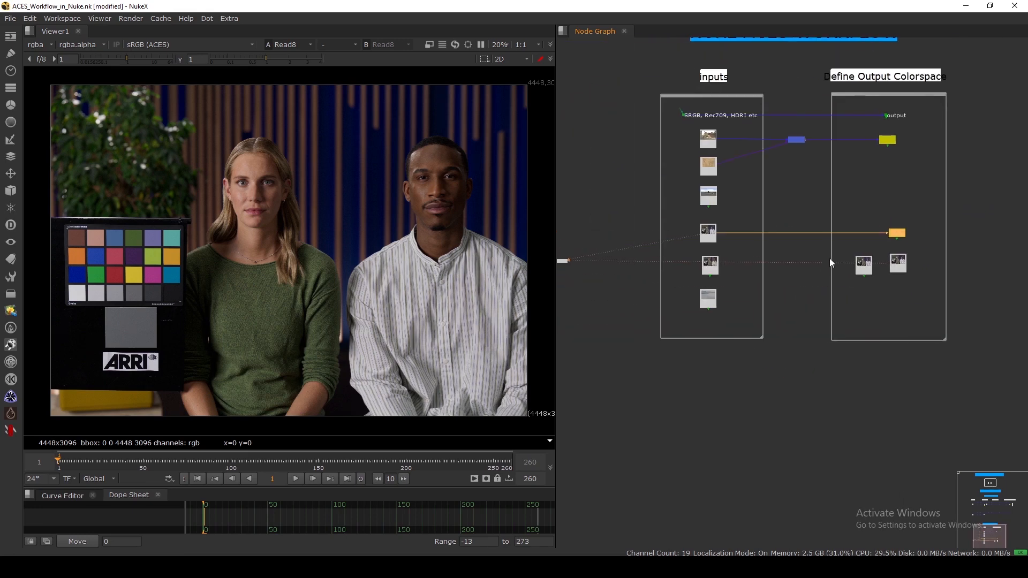
Examine the ARRI LogC3 Read node's input colorspace and the viewer's display transform options, keeping sRGB (ACES)
scroll(836, 214, "up", 4)
left_click_drag(858, 181, 724, 318)
scroll(712, 287, "down", 5)
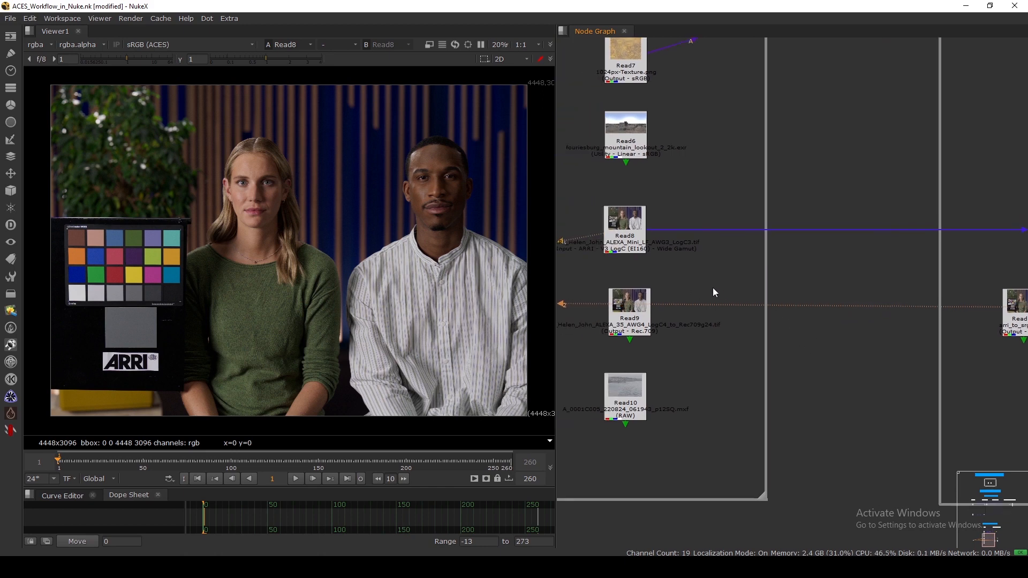
left_click(630, 229)
left_click_drag(597, 199, 958, 247)
left_click_drag(721, 188, 826, 301)
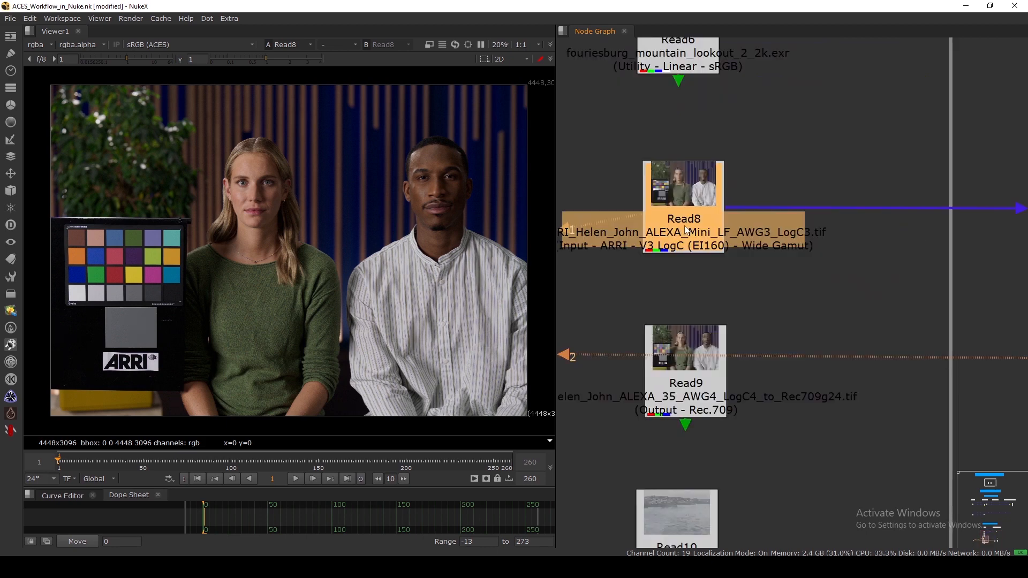
left_click_drag(684, 224, 689, 252)
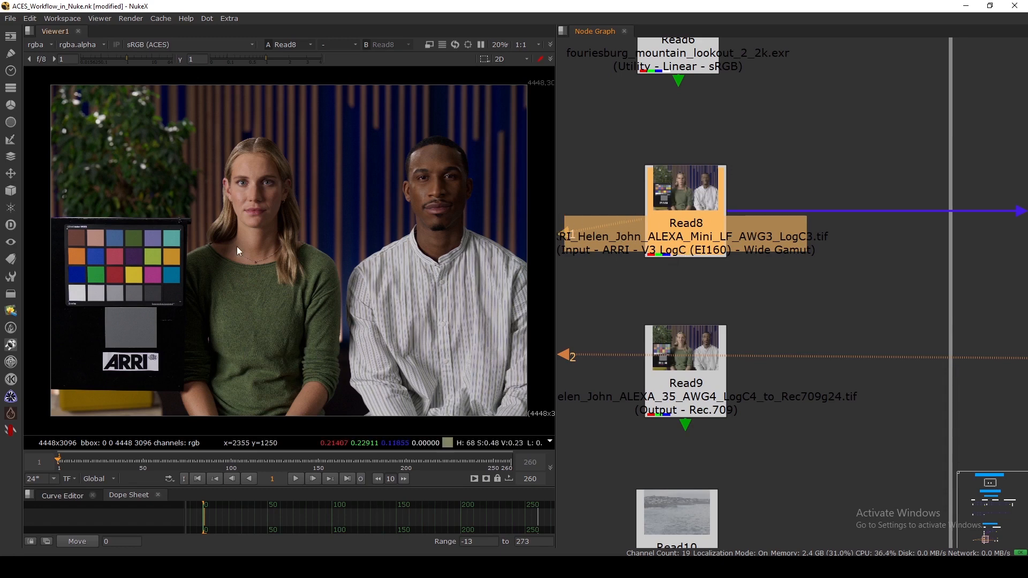
left_click(156, 44)
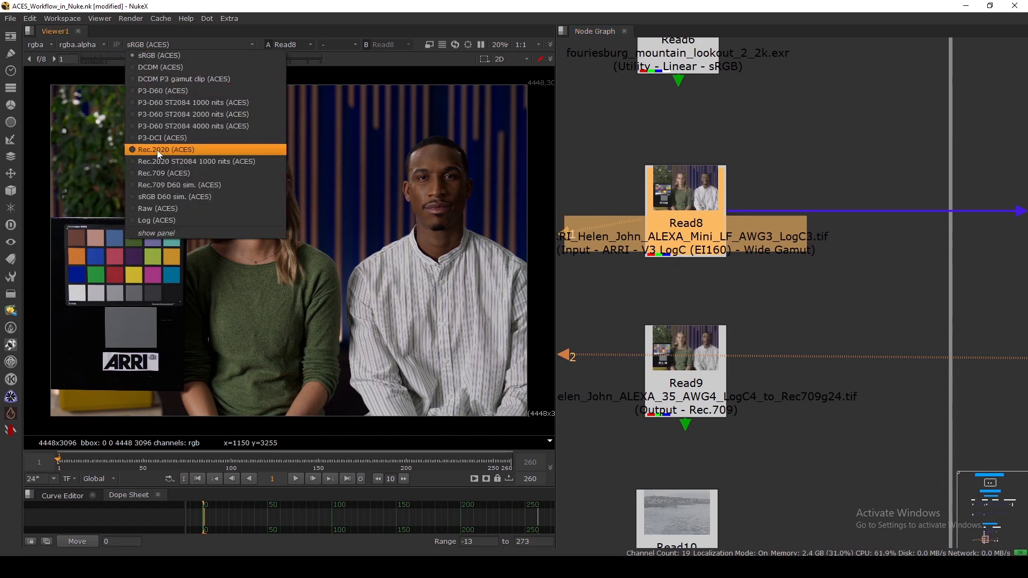
left_click(97, 202)
Check Write4's output colorspace against the viewer's display transform, keeping Output - sRGB and sRGB (ACES)
scroll(749, 184, "down", 8)
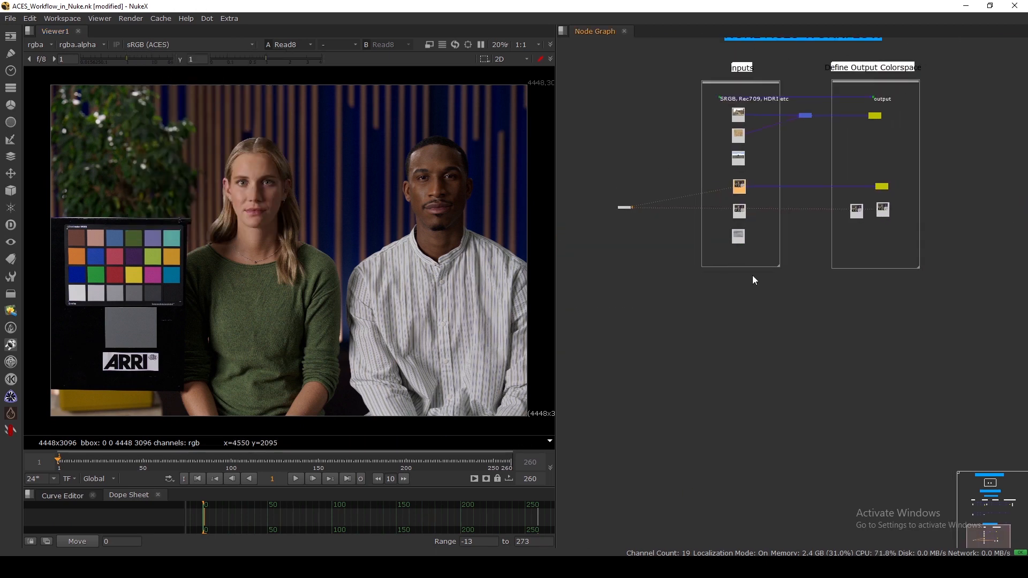
middle_click_drag(878, 191, 733, 227)
scroll(735, 225, "up", 8)
left_click(727, 233)
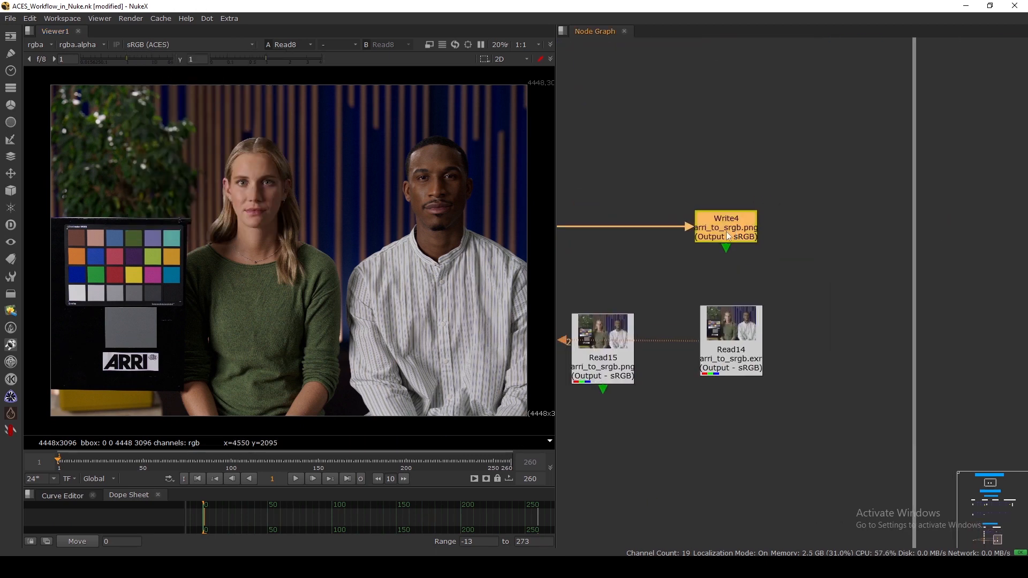
double_click(728, 236)
left_click(545, 240)
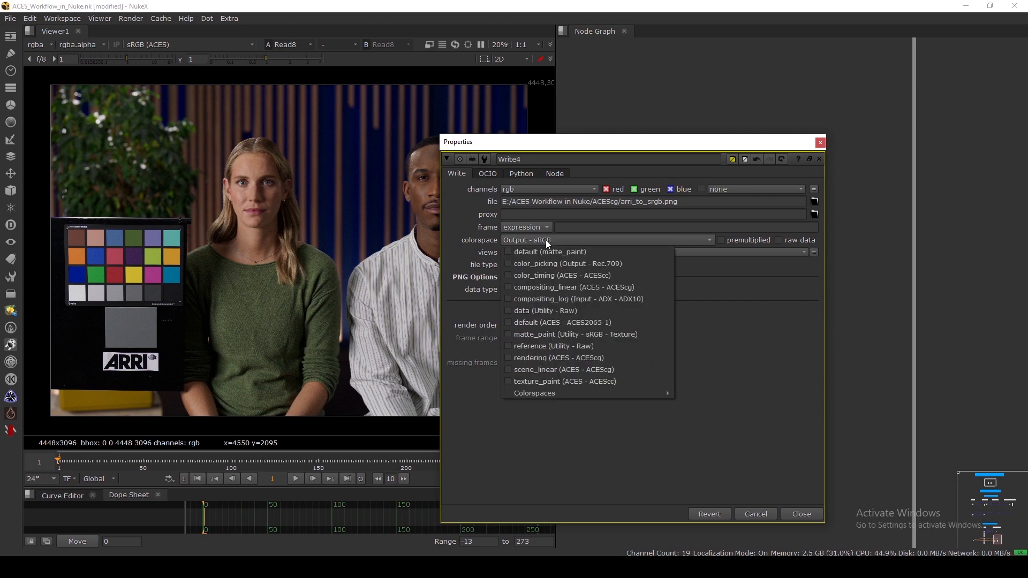
left_click(480, 278)
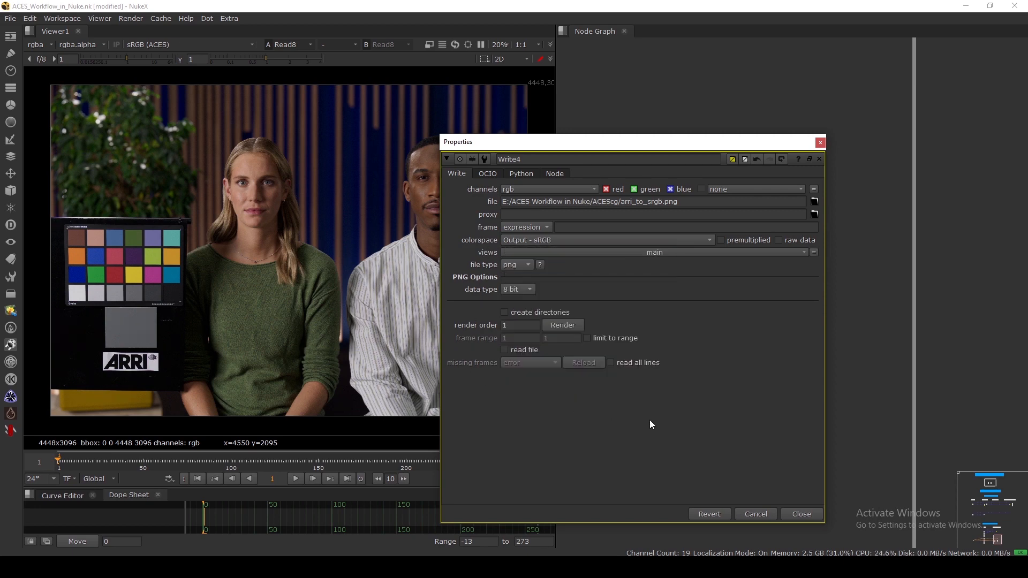
left_click(800, 515)
left_click(153, 46)
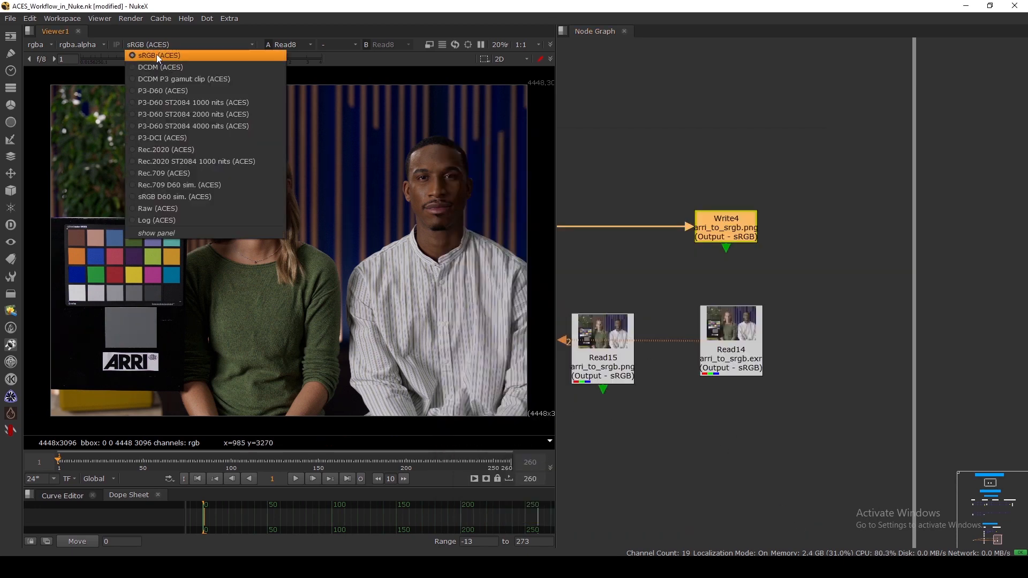
left_click(376, 175)
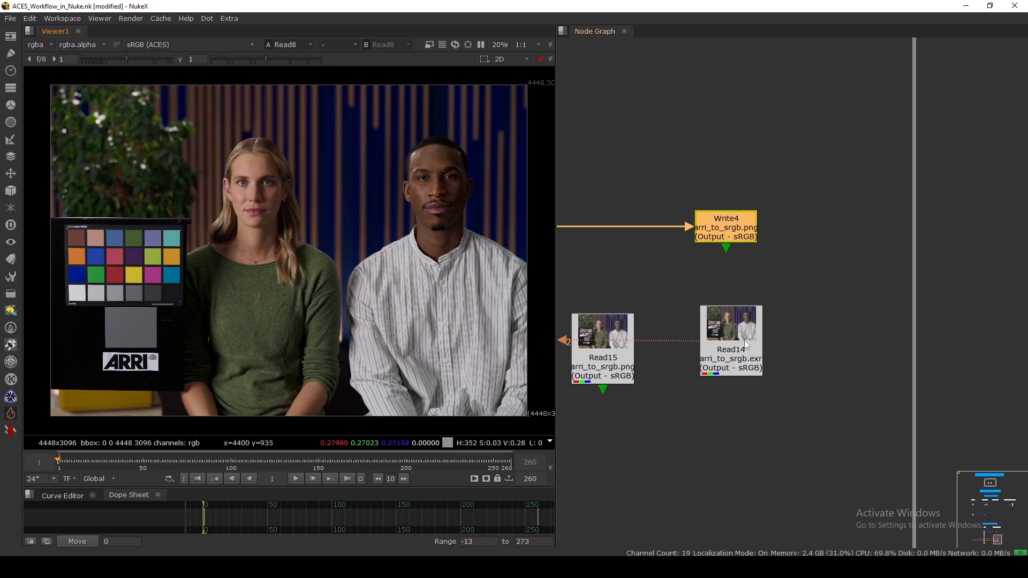
Move the PNG Read node below the EXR Read node and alternate between the two renders in the viewer
left_click_drag(616, 374, 645, 435)
key("1")
left_click(672, 455)
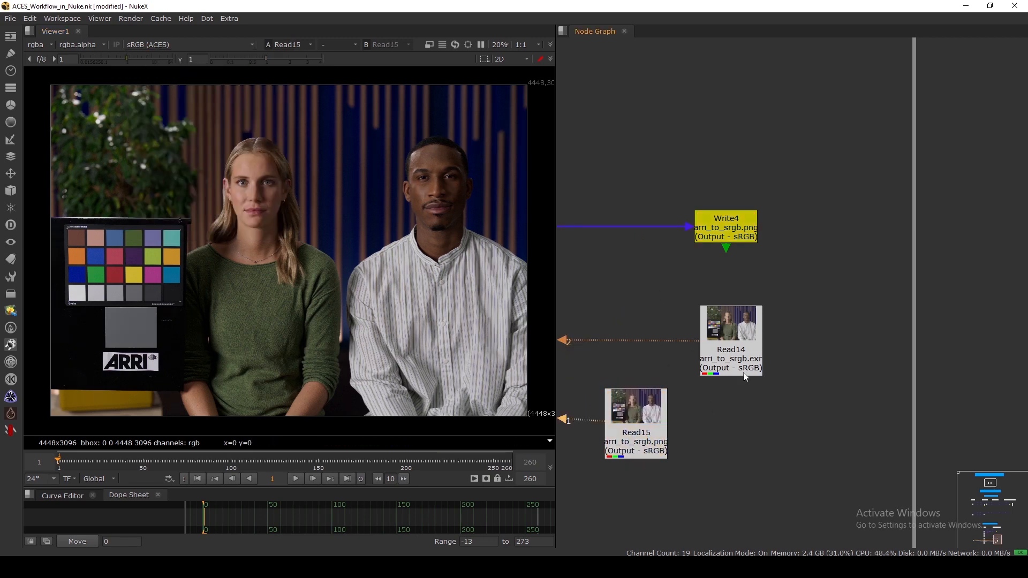
left_click_drag(745, 370, 758, 365)
key("1")
left_click(770, 289)
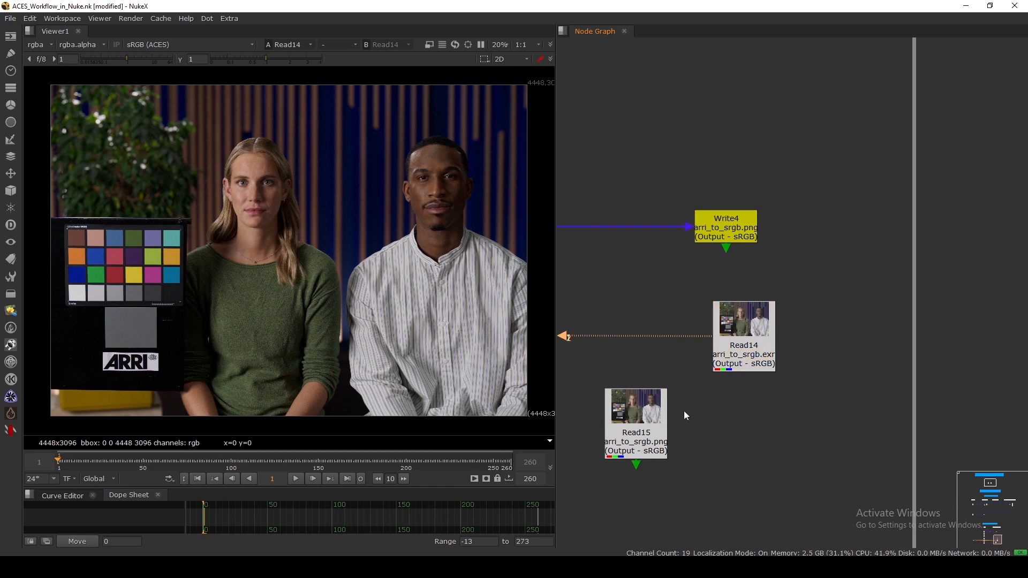
left_click(754, 338)
left_click(648, 426)
key("1")
left_click_drag(757, 343, 757, 347)
key("1")
left_click(656, 422)
key("1")
left_click(738, 414)
Show the raw ocean footage from Read10 in the viewer and review the inputs and Define Output Colorspace sections
middle_click_drag(739, 414, 795, 366)
left_click_drag(701, 377, 704, 373)
scroll(731, 284, "down", 6)
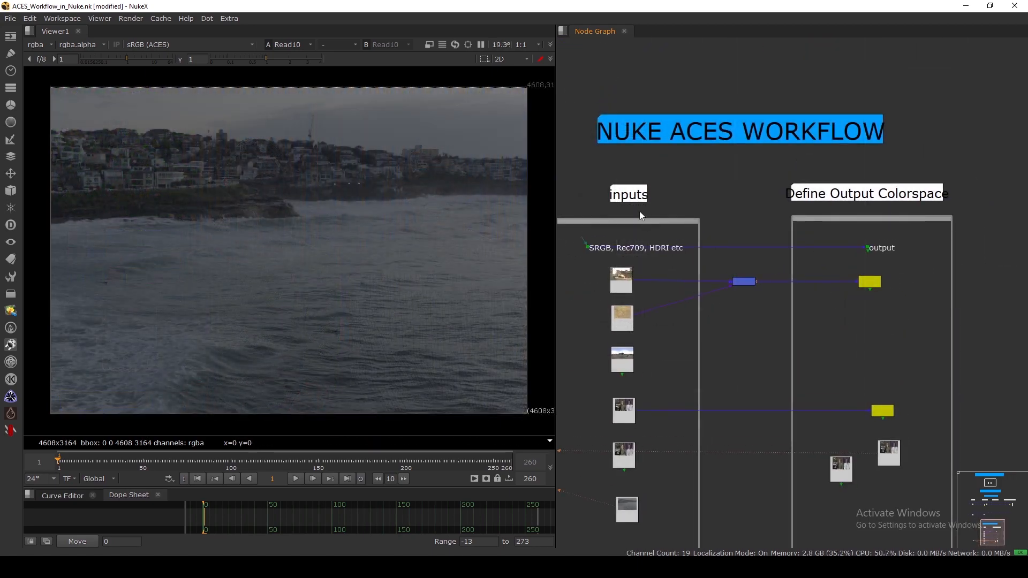
left_click(627, 199)
left_click_drag(626, 200, 626, 198)
middle_click_drag(718, 209, 640, 223)
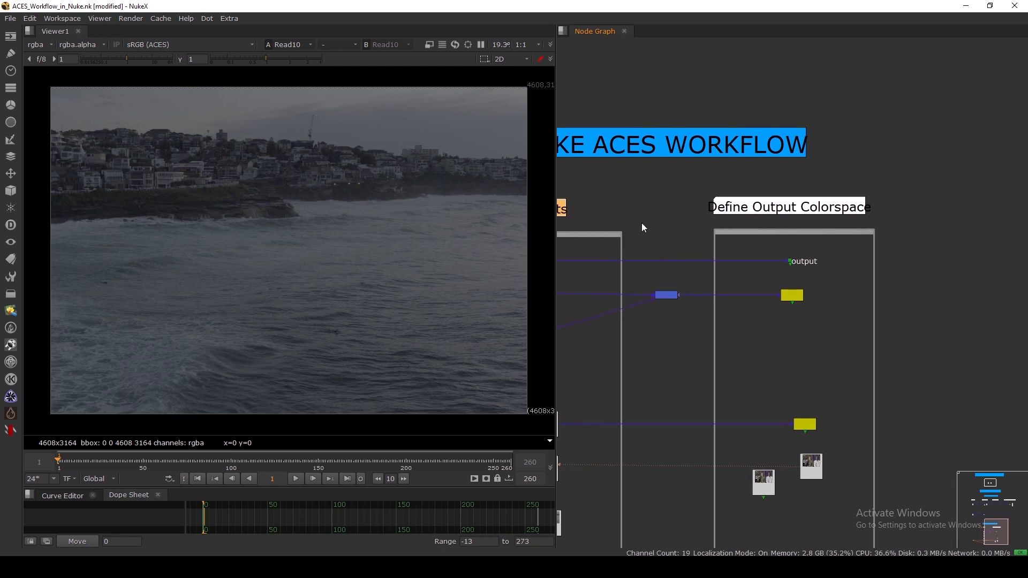
left_click_drag(774, 206, 779, 206)
middle_click_drag(739, 228, 762, 223)
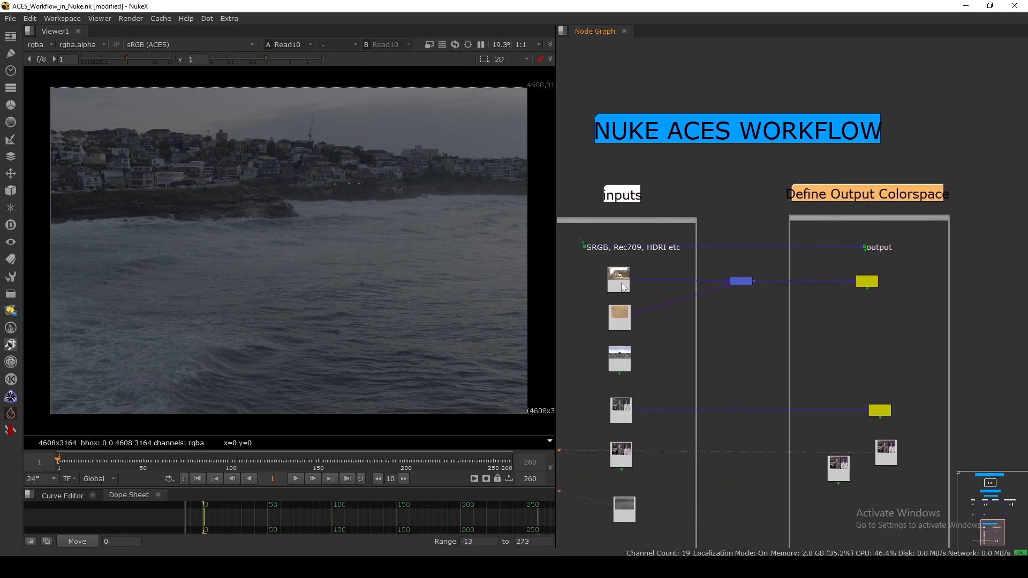
Review the ACES for CG Render stages from RGB Texture through ACEScg conversion and CG rendering to the final output renders
scroll(637, 241, "down", 4)
middle_click_drag(624, 270, 661, 338)
middle_click_drag(651, 259, 670, 330)
middle_click_drag(640, 212, 660, 313)
left_click_drag(559, 191, 663, 317)
mouse_move(770, 297)
middle_mouse_down()
mouse_move(709, 307)
mouse_move(769, 299)
middle_mouse_up()
left_click_drag(565, 197, 672, 319)
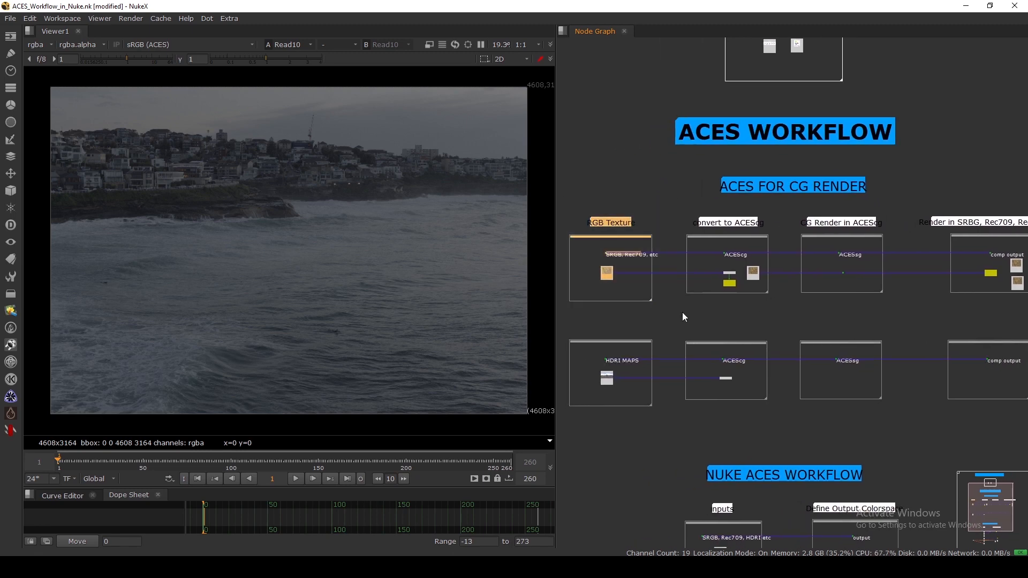
middle_click_drag(780, 288, 671, 309)
left_click_drag(680, 217, 792, 331)
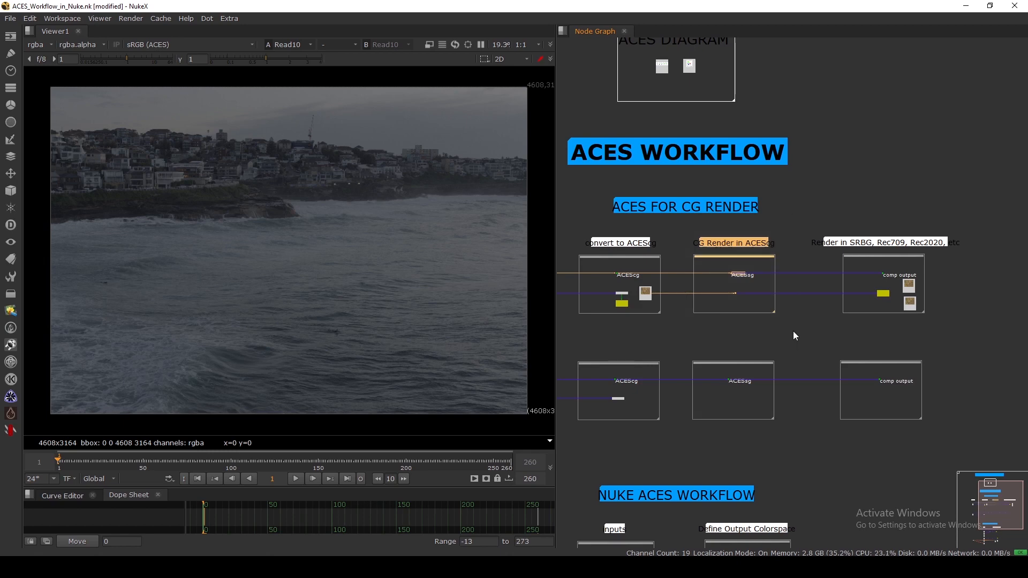
left_click_drag(784, 222, 691, 335)
middle_click_drag(702, 336, 584, 361)
left_click_drag(680, 229, 844, 359)
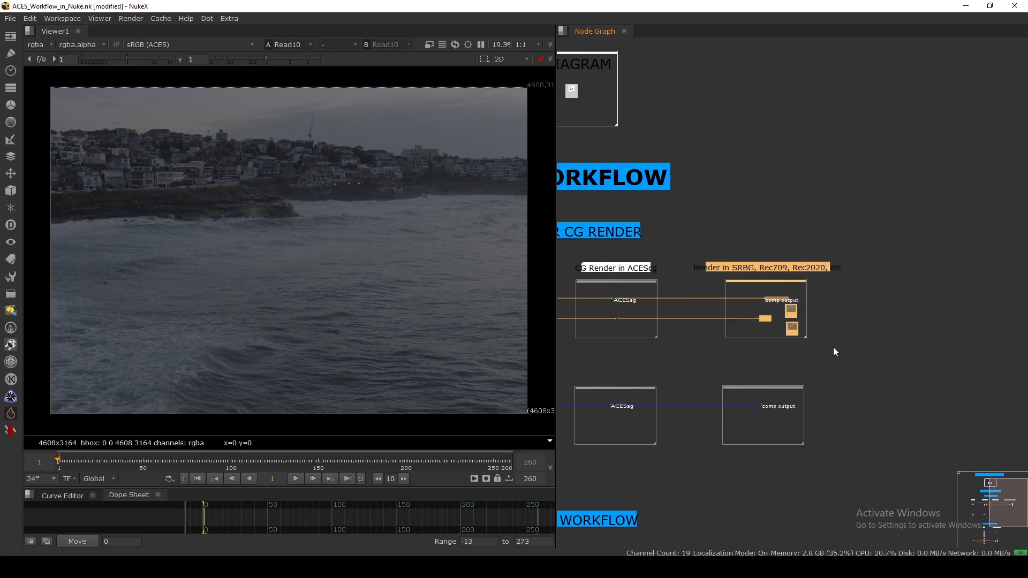
Examine the rec709.exr Write1 node and its output colorspace in the CG workflow's comp output section
scroll(835, 301, "up", 5)
scroll(771, 295, "up", 4)
left_click(769, 296)
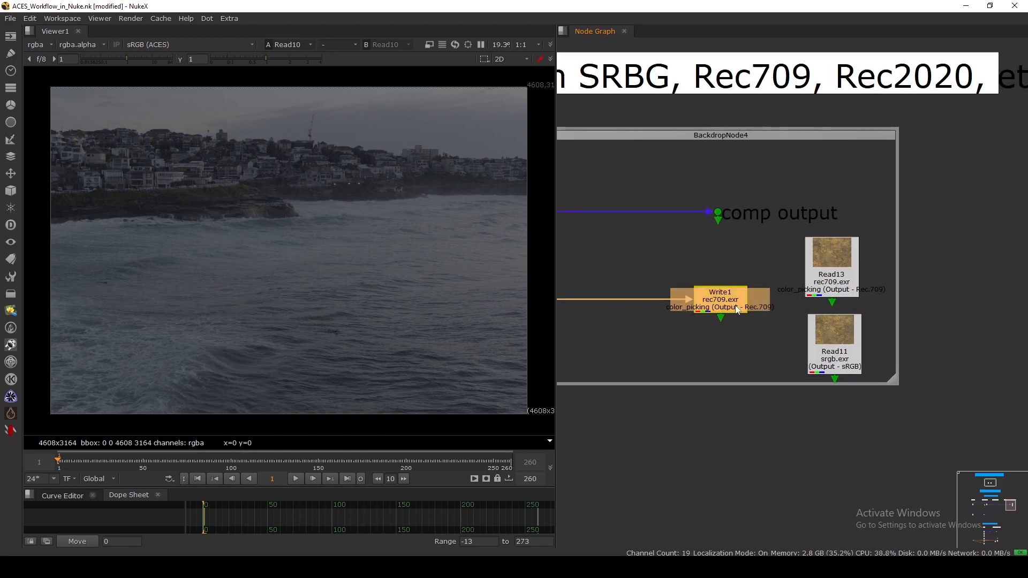
scroll(799, 281, "down", 5)
scroll(824, 234, "up", 3)
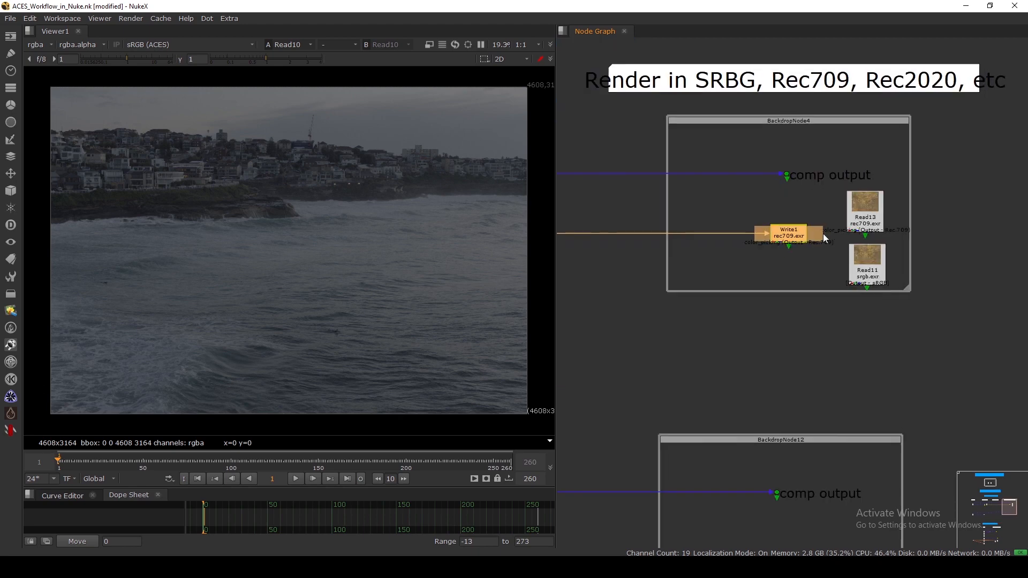
scroll(803, 234, "down", 1)
scroll(787, 352, "down", 8)
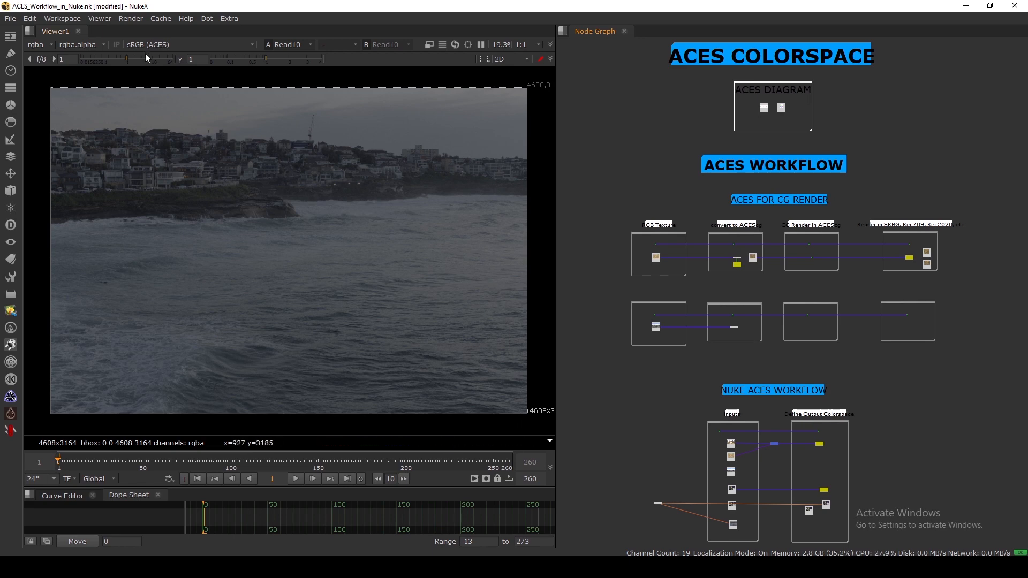
Look over the viewer's ACES display transforms and check the default OpenColorIO config in the color management preferences, keeping aces_1.0.3 selected
left_click(160, 44)
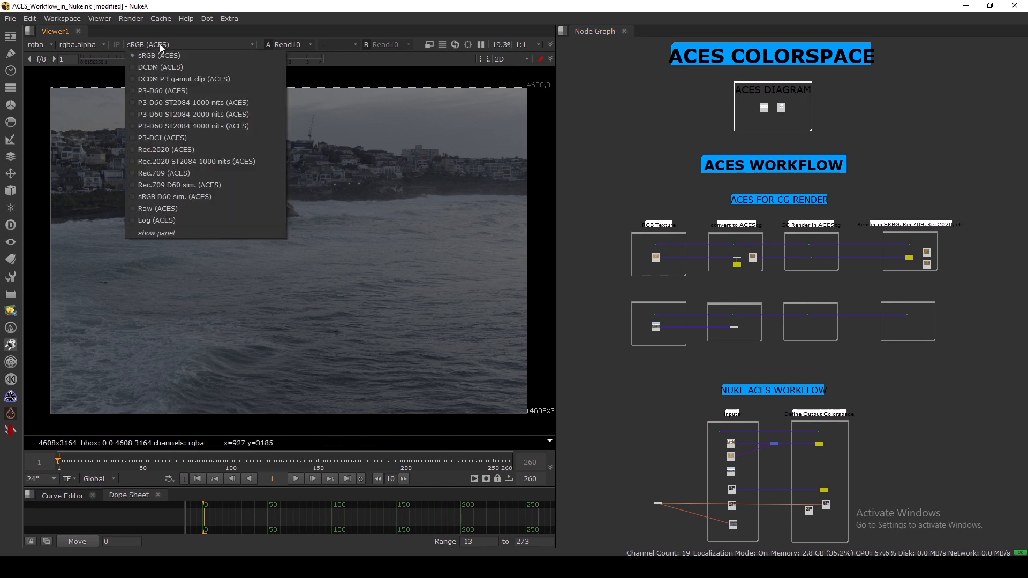
left_click(87, 159)
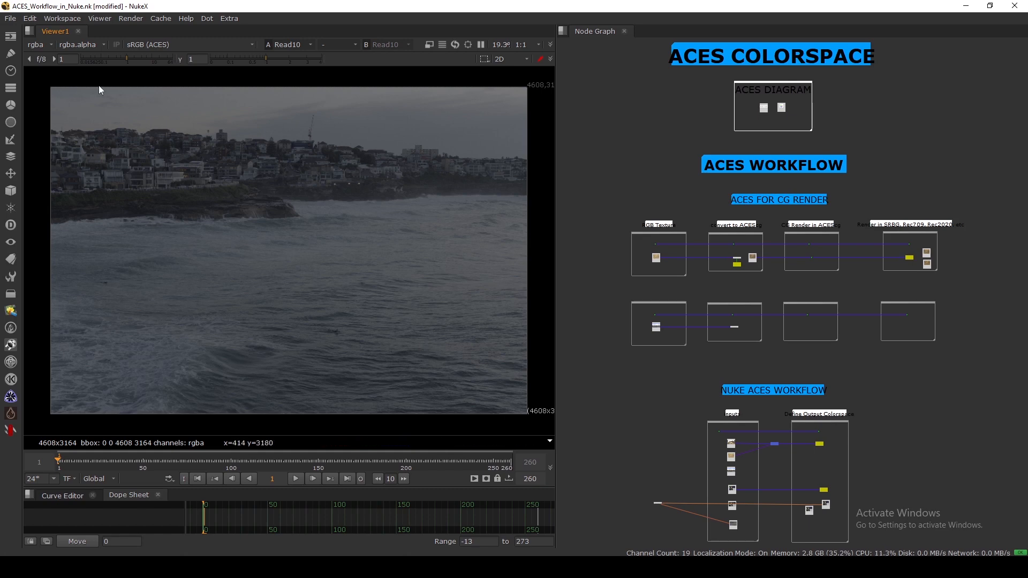
left_click(30, 19)
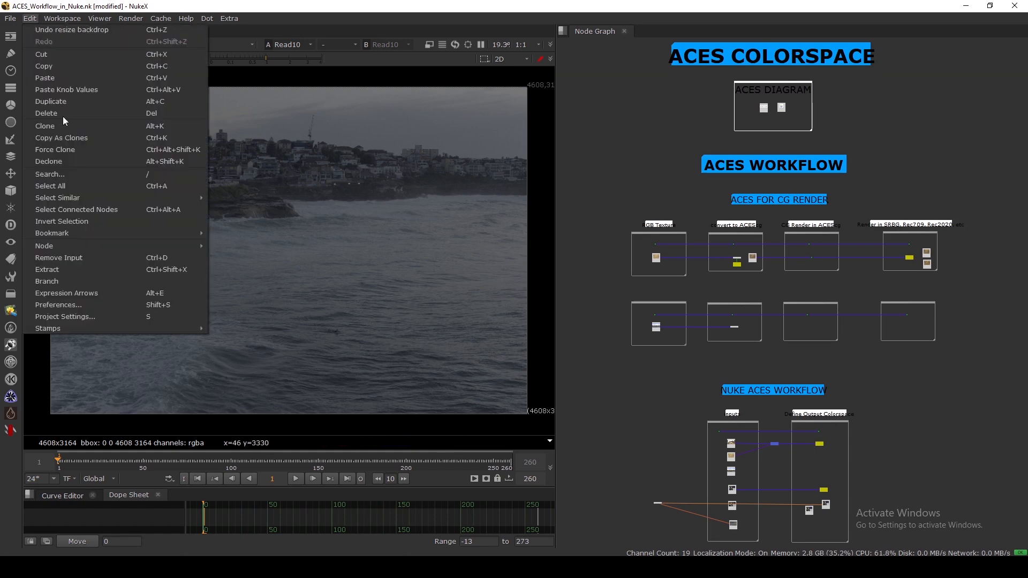
left_click(157, 305)
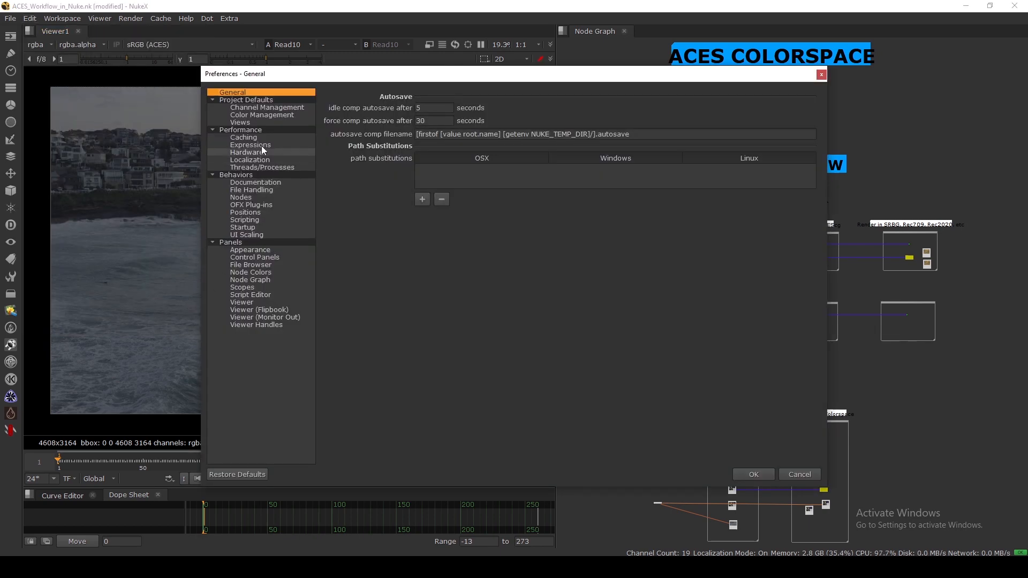
left_click(266, 114)
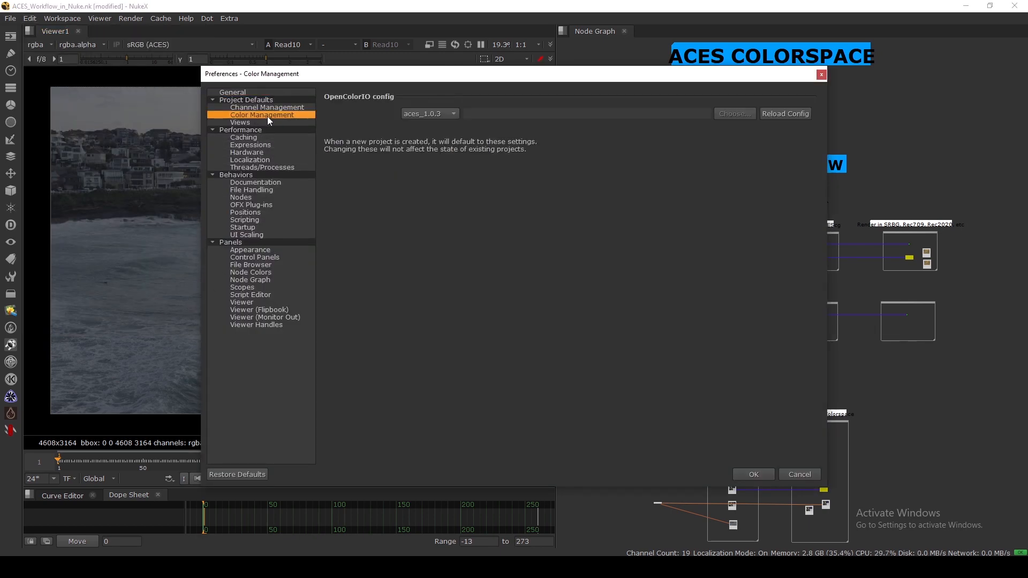
left_click(452, 113)
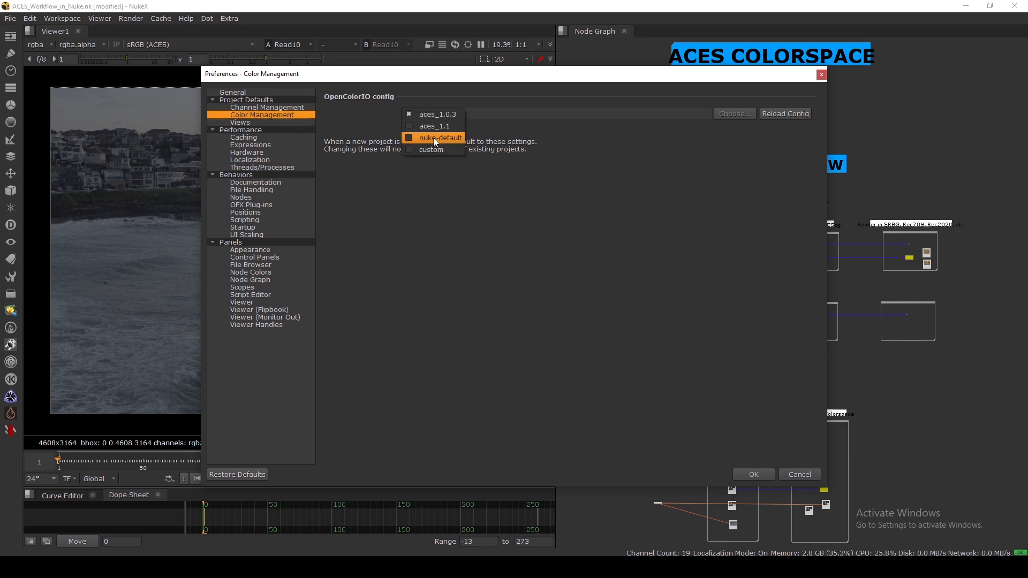
left_click(435, 114)
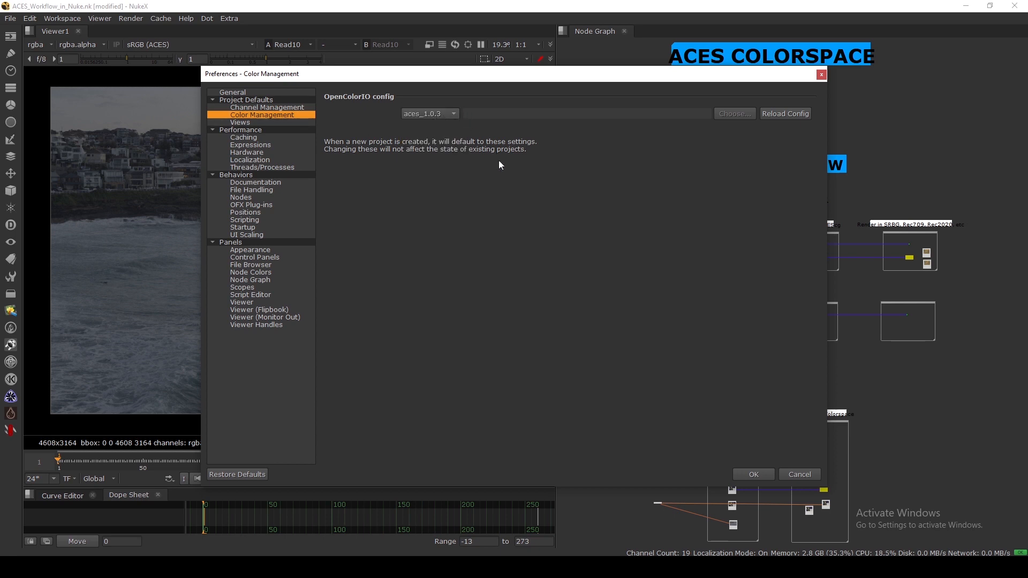
left_click(822, 75)
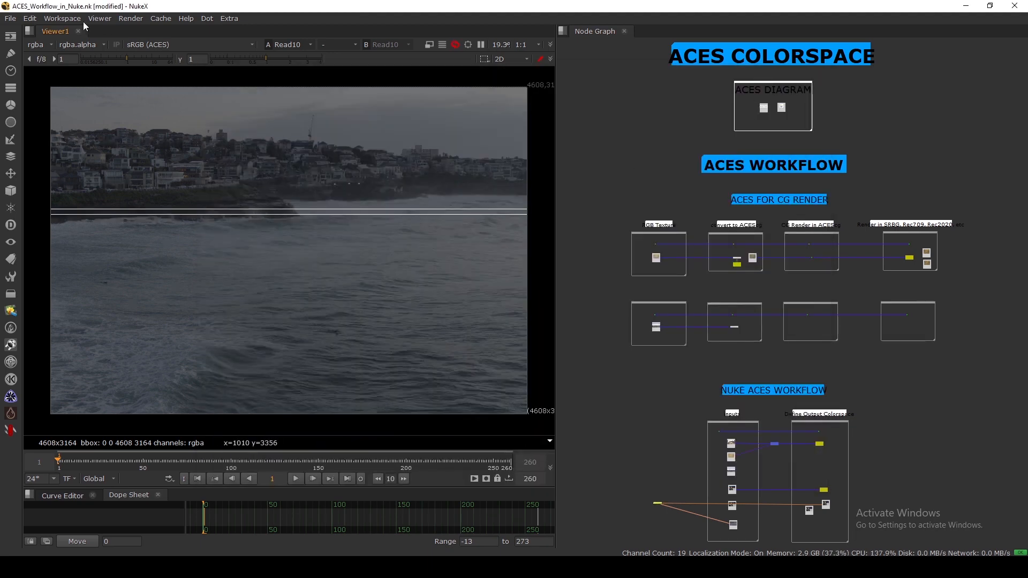
Choose sRGB (ACES) as the viewer's display transform for the ocean footage
left_click(159, 46)
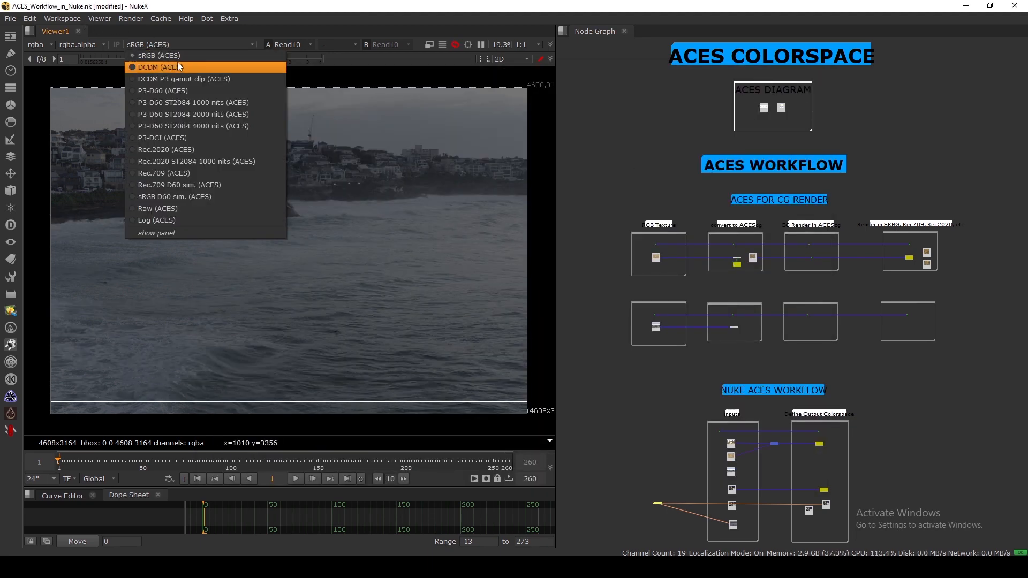
left_click(185, 56)
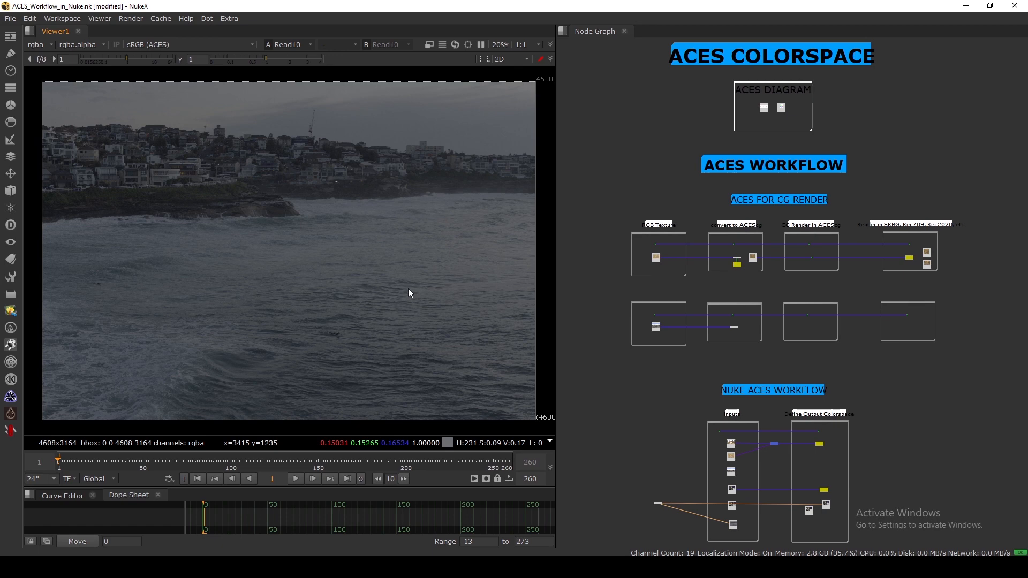